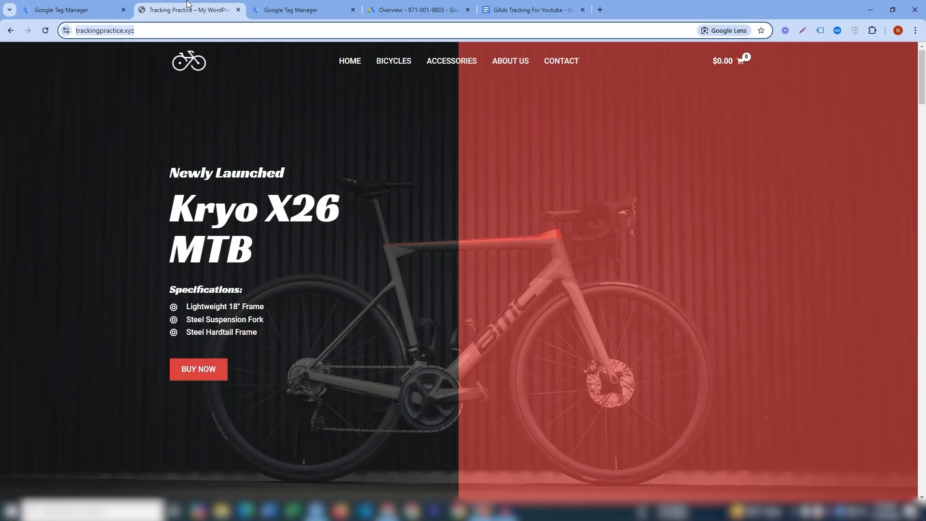
left_click(91, 5)
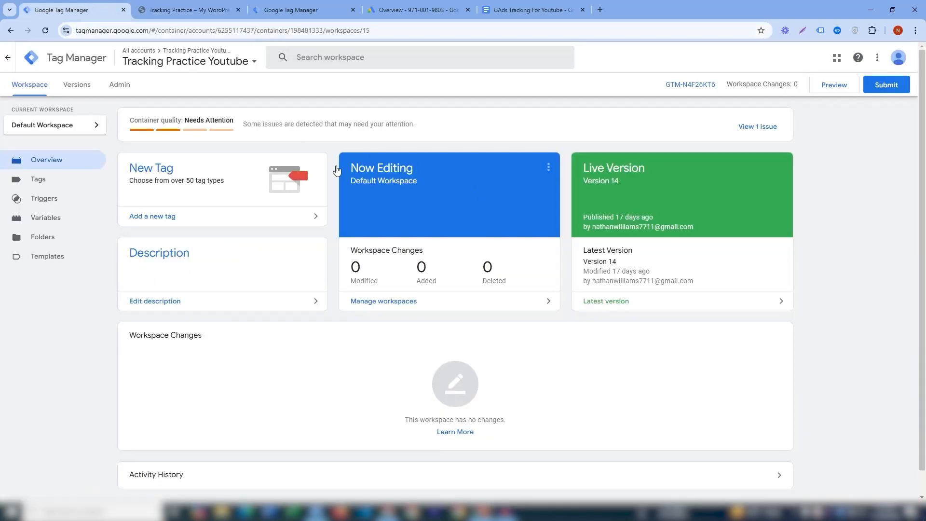
left_click(290, 9)
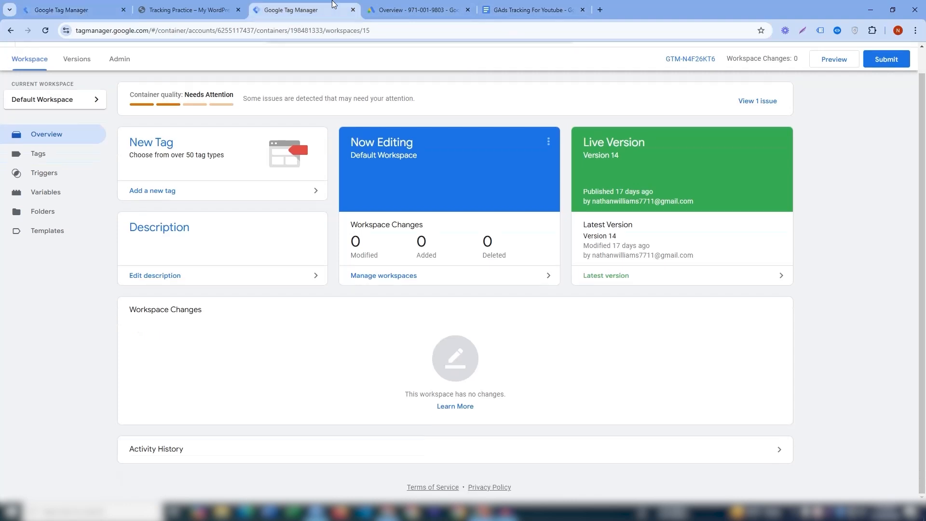
left_click(95, 5)
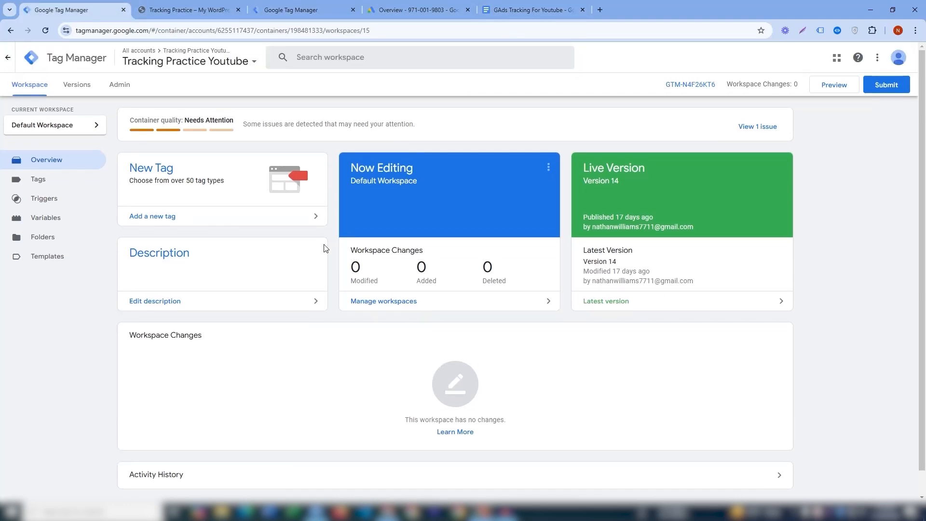
left_click(309, 9)
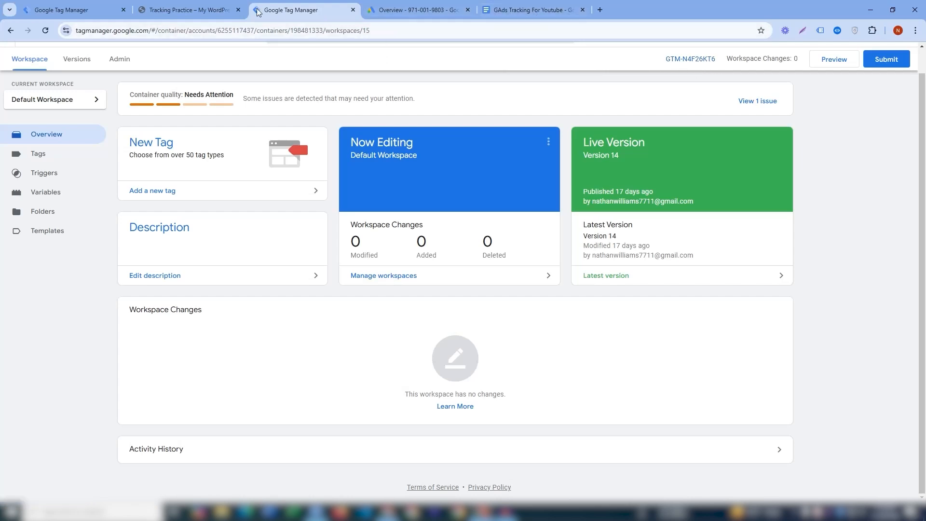
left_click(52, 4)
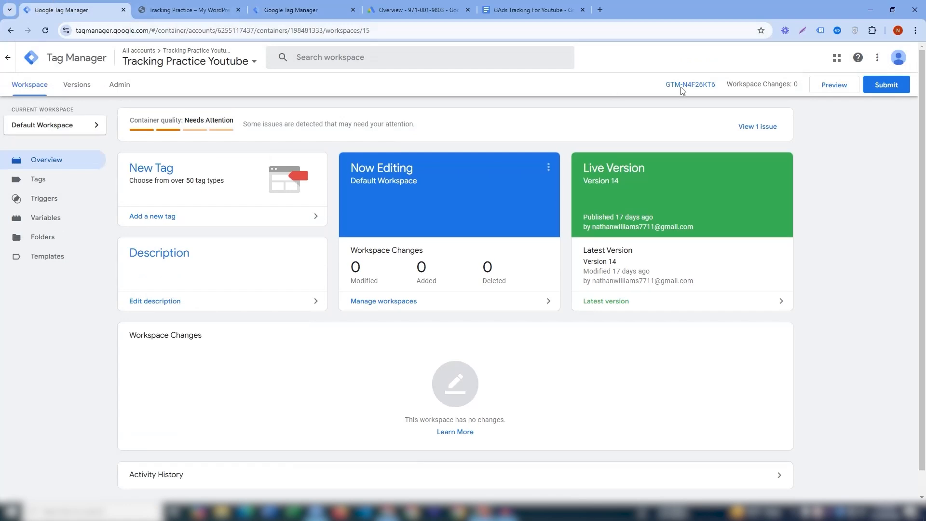
left_click(333, 5)
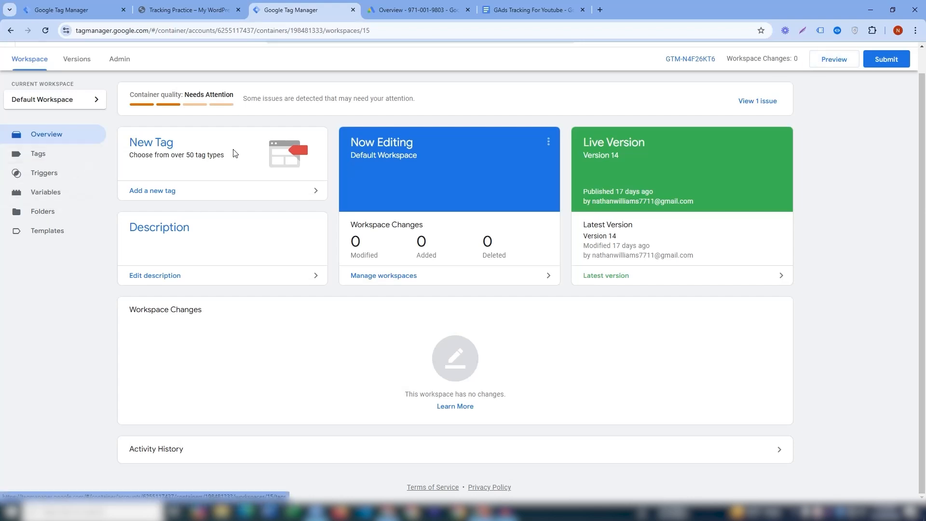
left_click(843, 61)
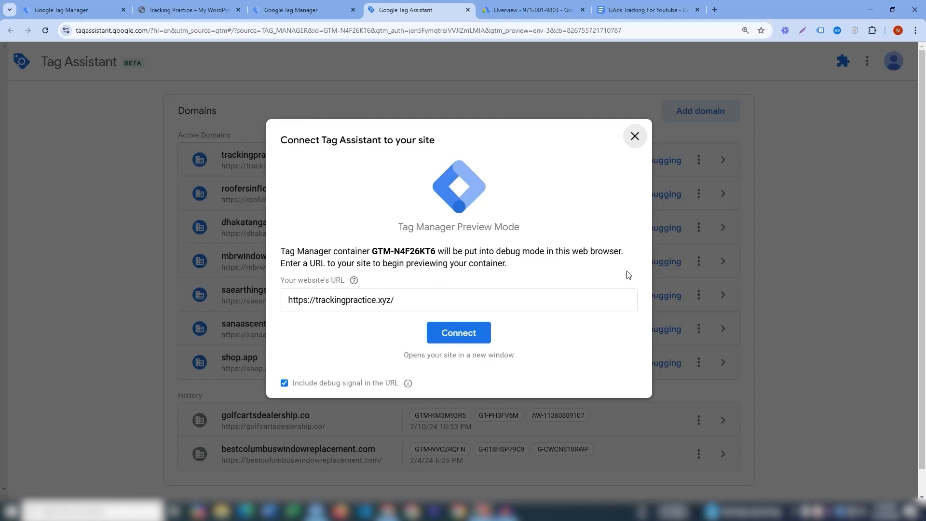
left_click(463, 339)
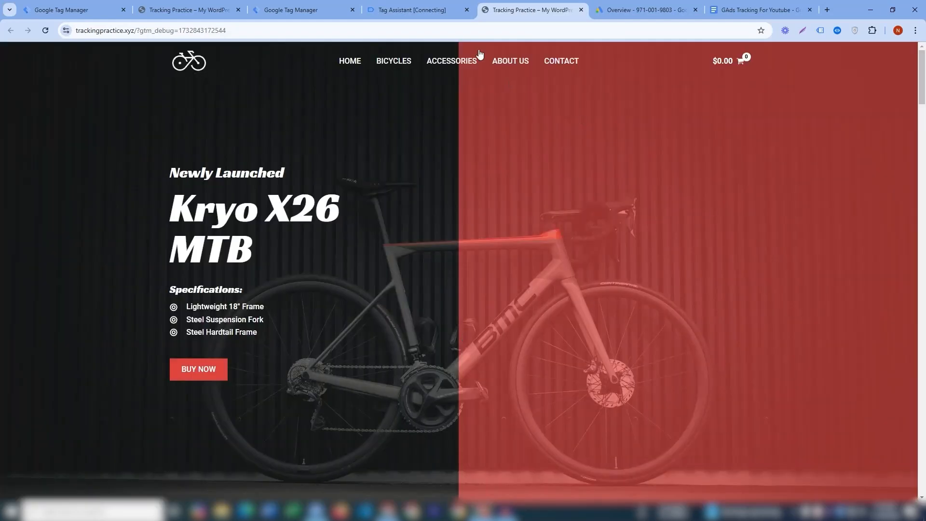
left_click(414, 9)
left_click(459, 271)
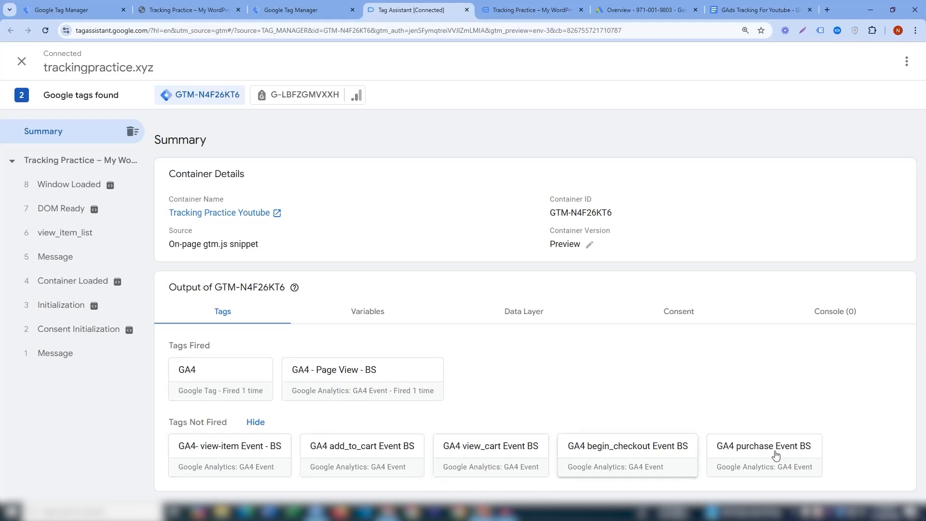
Step: On the connected shop site, open the Kryo X26 MTB – Model K product from the new arrivals and add it to the cart
left_click(529, 5)
scroll(481, 227, "down", 2)
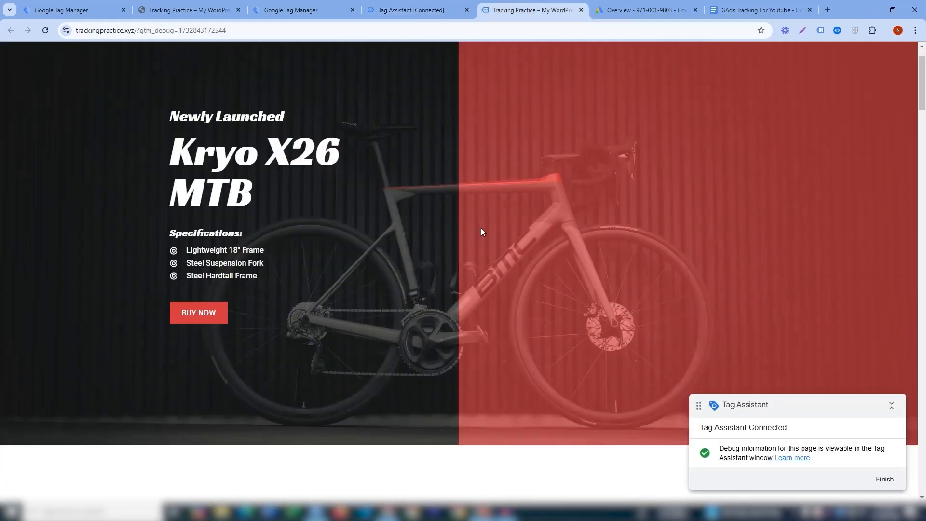
left_click_drag(923, 94, 924, 142)
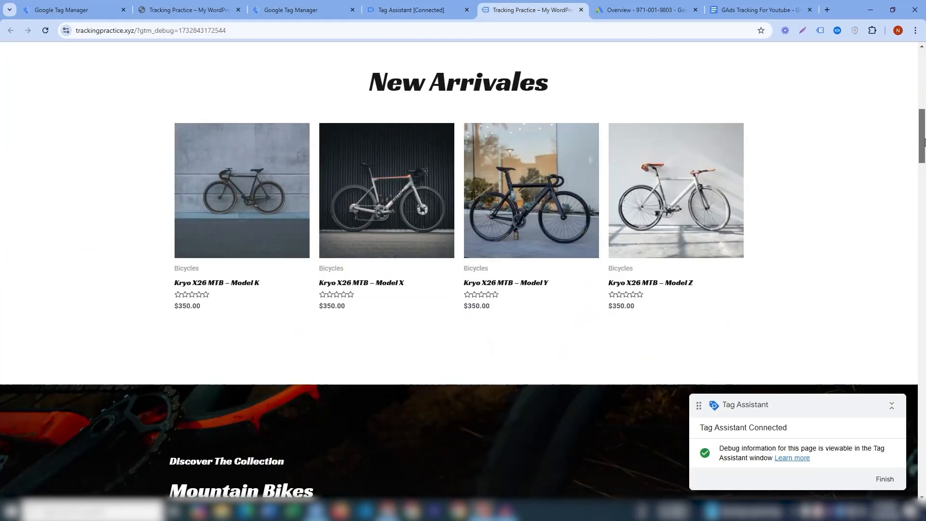
left_click(237, 285)
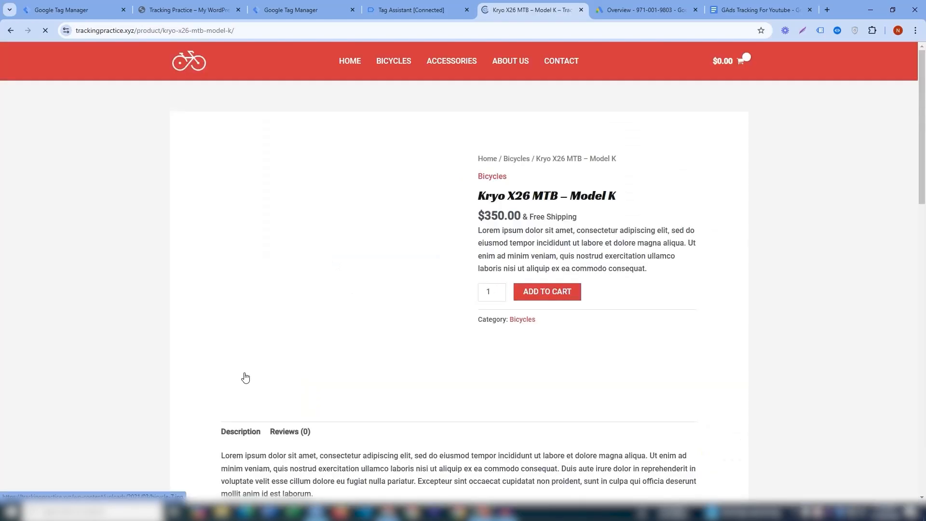
left_click(548, 293)
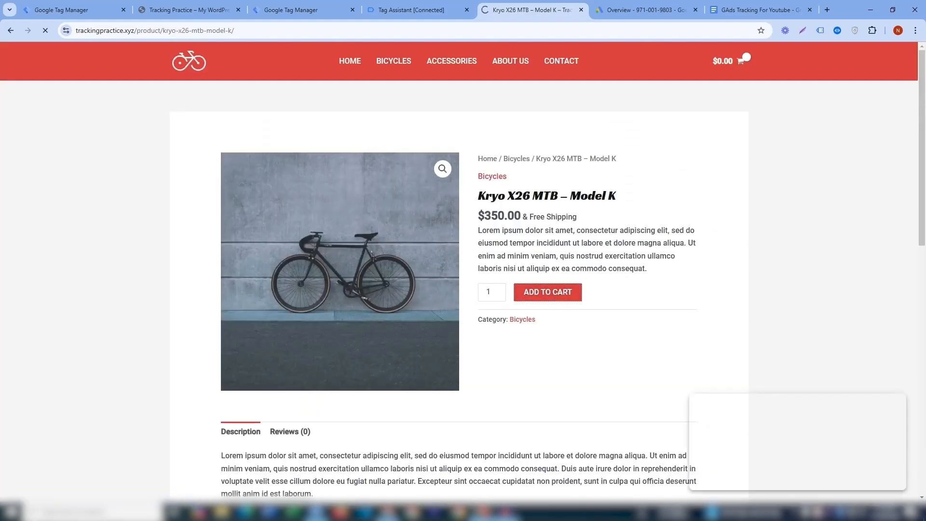
mouse_move(507, 511)
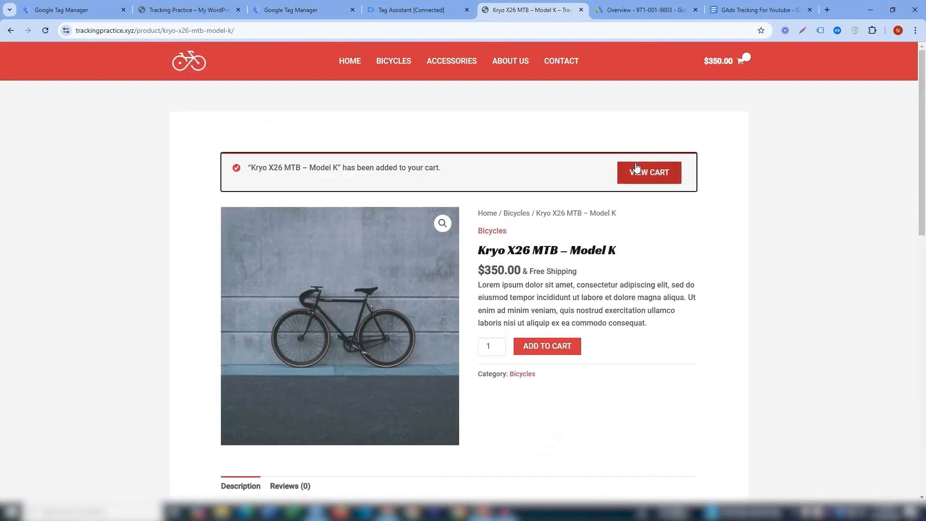
Step: View the cart and proceed to the checkout's billing details
left_click(636, 175)
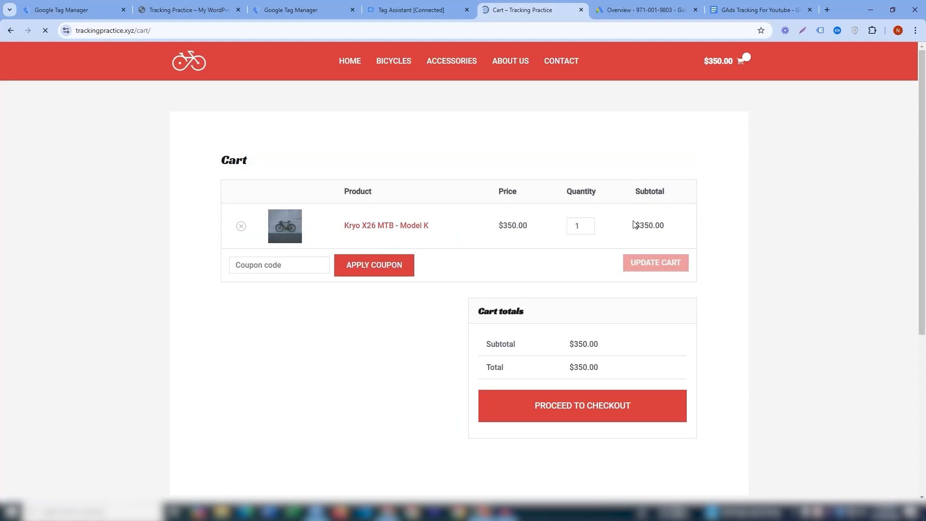
left_click(585, 413)
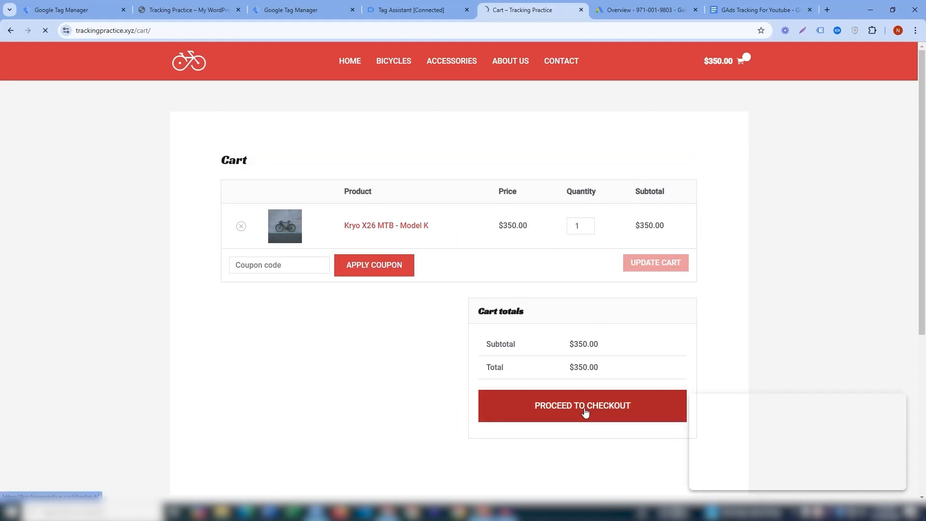
left_click_drag(922, 137, 921, 228)
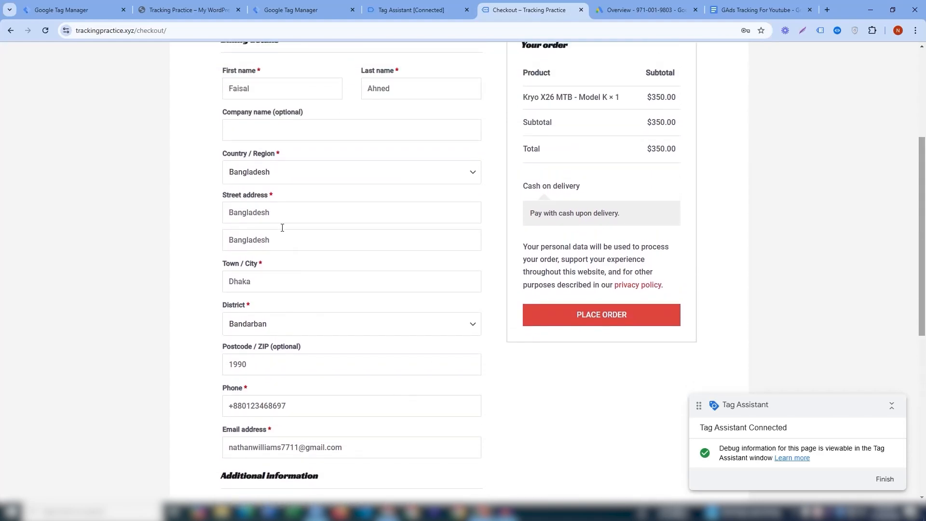
left_click(255, 203)
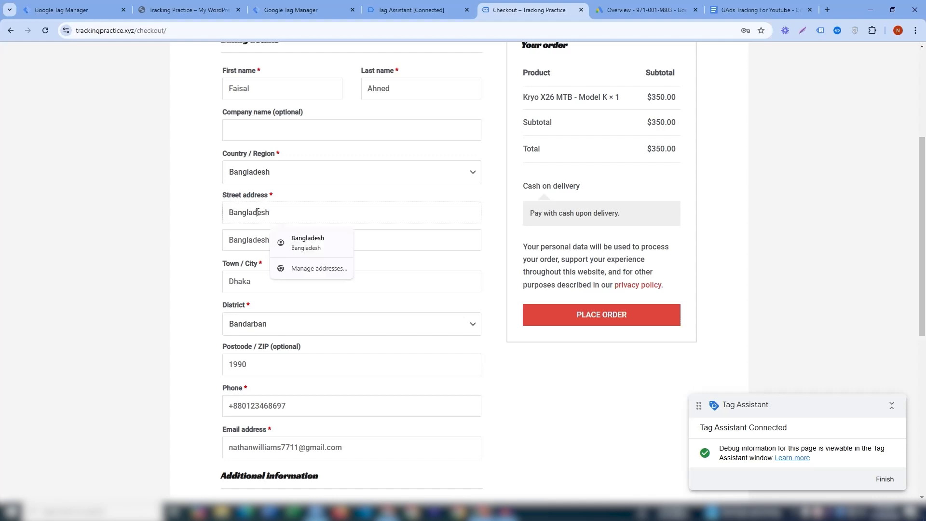
left_click(251, 243)
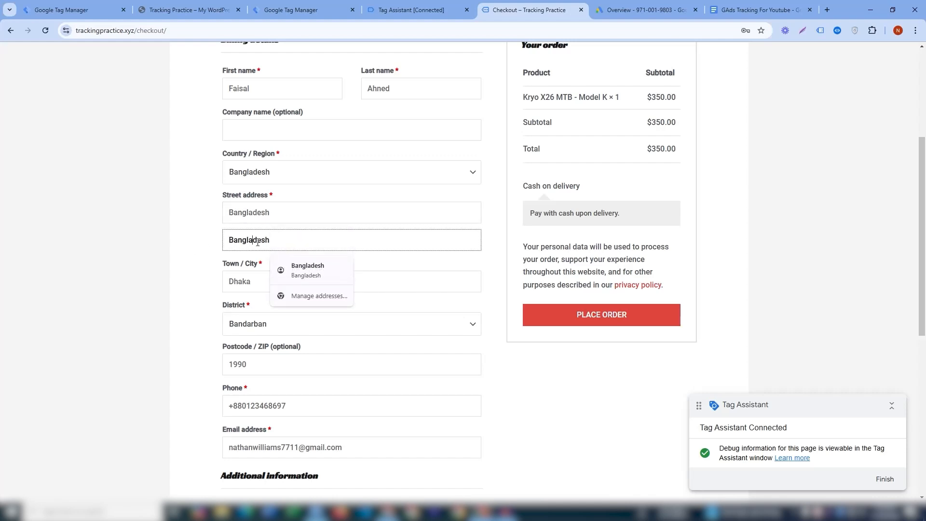
left_click(185, 253)
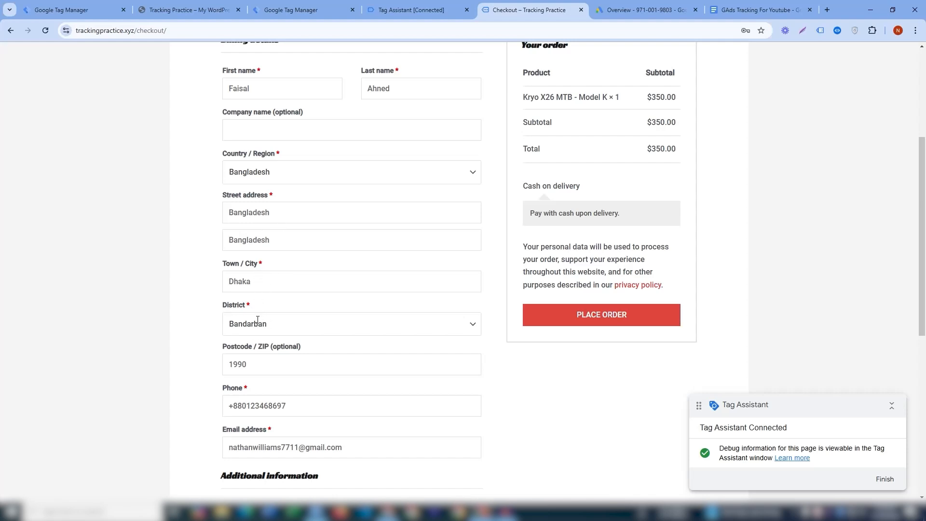
Step: Choose another district for the customer's billing address and place the cash-on-delivery order
left_click(269, 333)
scroll(303, 385, "down", 3)
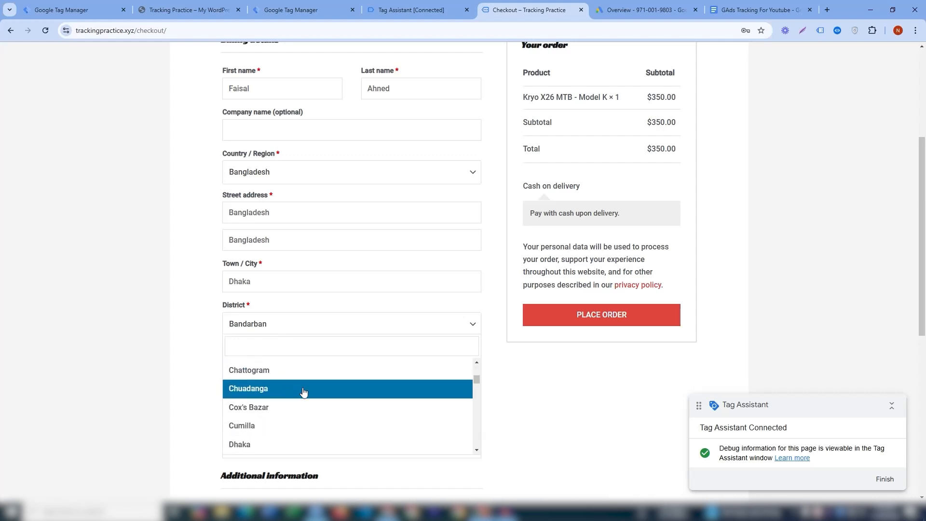
scroll(303, 392, "up", 1)
scroll(303, 392, "down", 10)
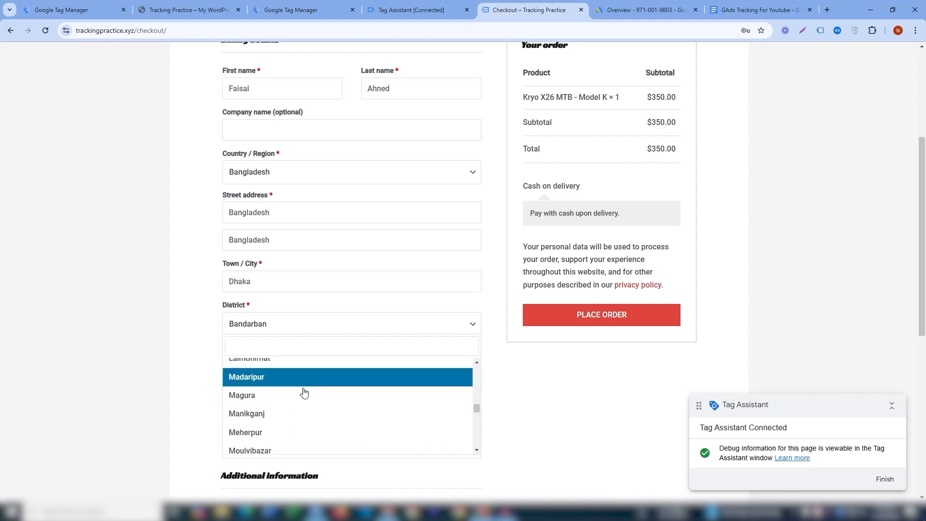
scroll(303, 392, "down", 8)
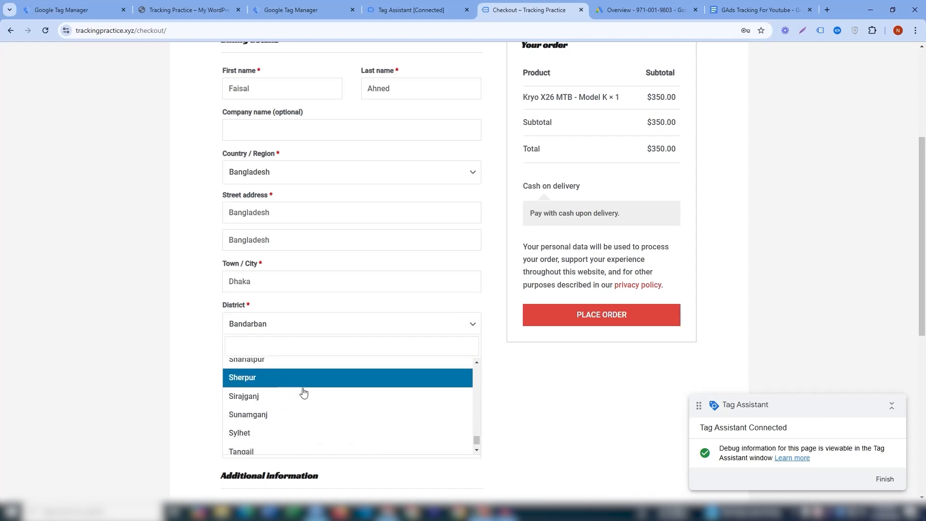
scroll(294, 396, "down", 1)
left_click(265, 427)
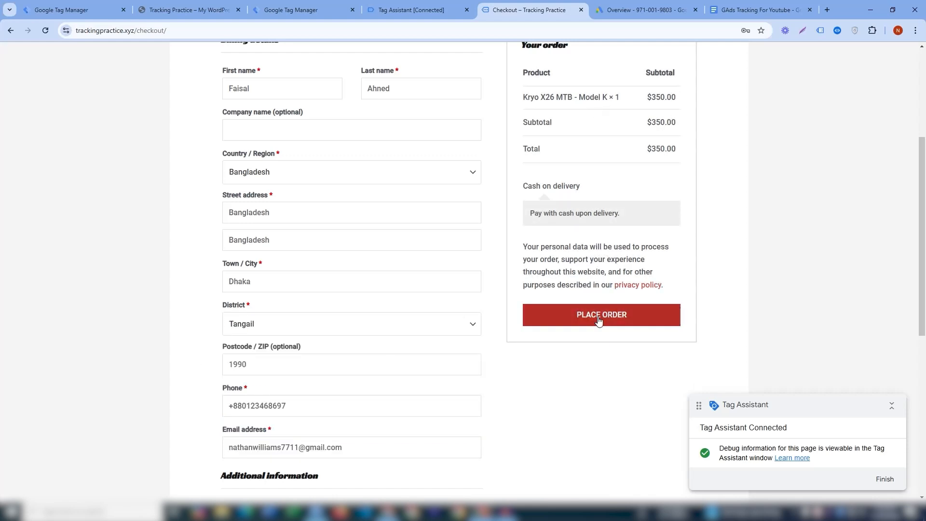
left_click(598, 320)
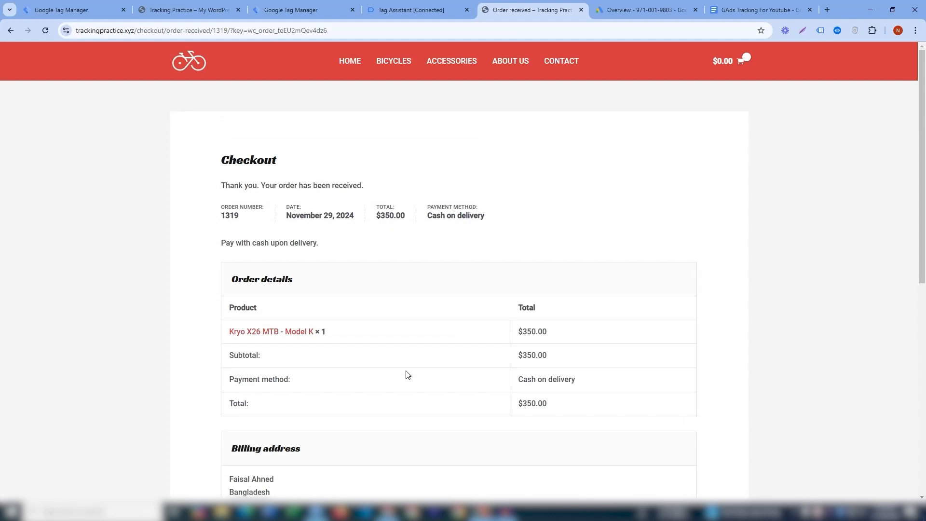
mouse_move(924, 152)
left_mouse_down()
mouse_move(924, 323)
mouse_move(924, 168)
left_mouse_up()
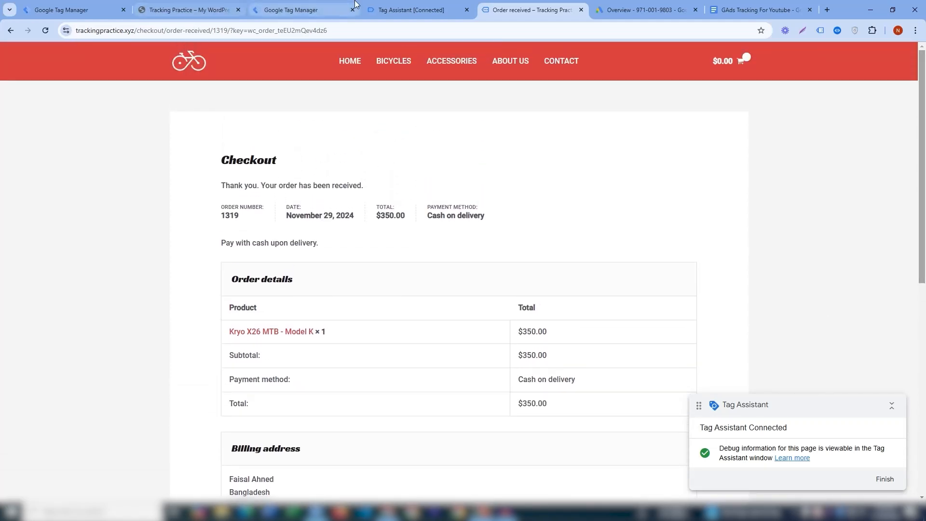
Step: Return to Tag Assistant and check which GA4 tags fired in the container's summary
left_click(415, 4)
left_click_drag(923, 190, 924, 206)
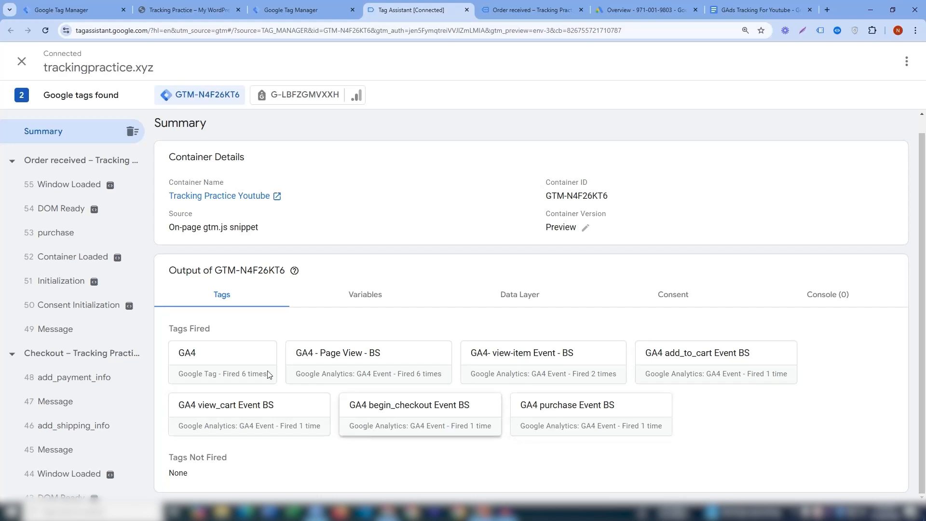
scroll(924, 259, "up", 1)
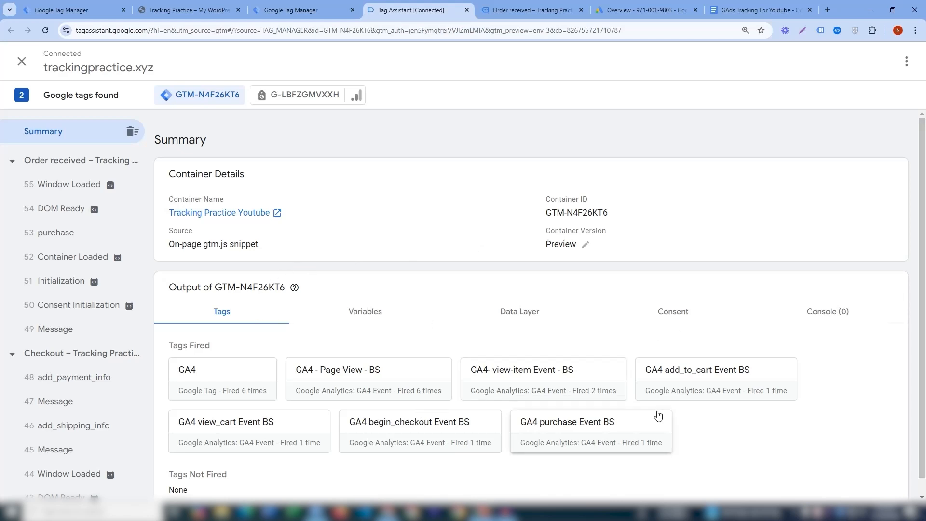
Step: Examine the purchase event's data layer values, including the order totals and customer billing data
left_click(62, 239)
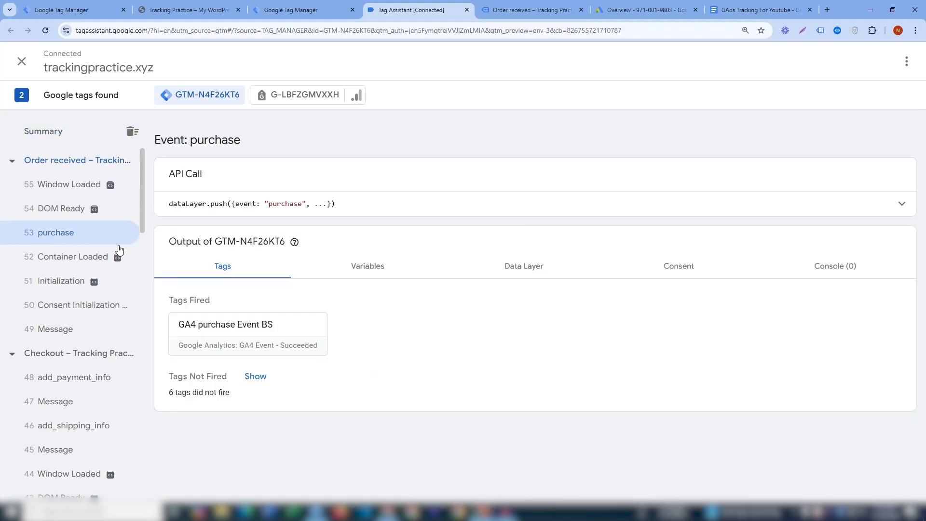
left_click(532, 275)
mouse_move(923, 147)
left_mouse_down()
mouse_move(924, 318)
mouse_move(923, 164)
left_mouse_up()
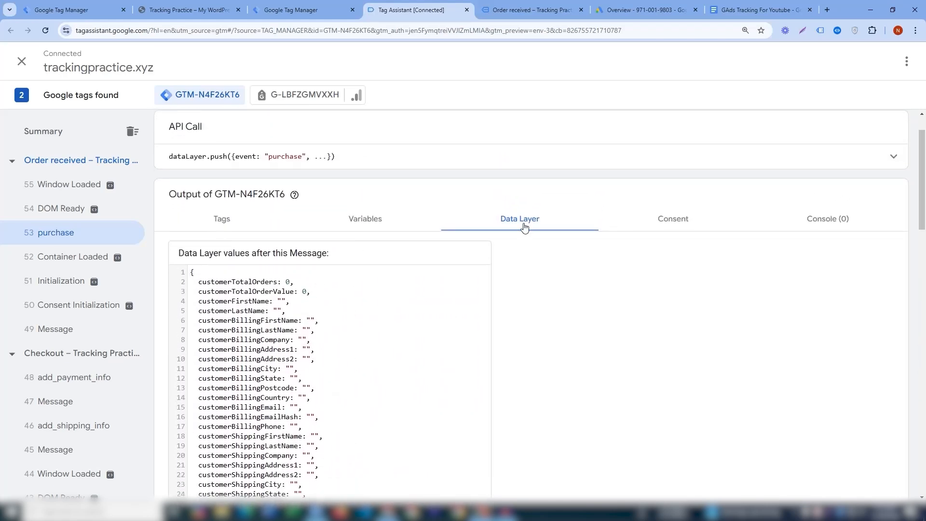
left_click_drag(921, 217, 923, 355)
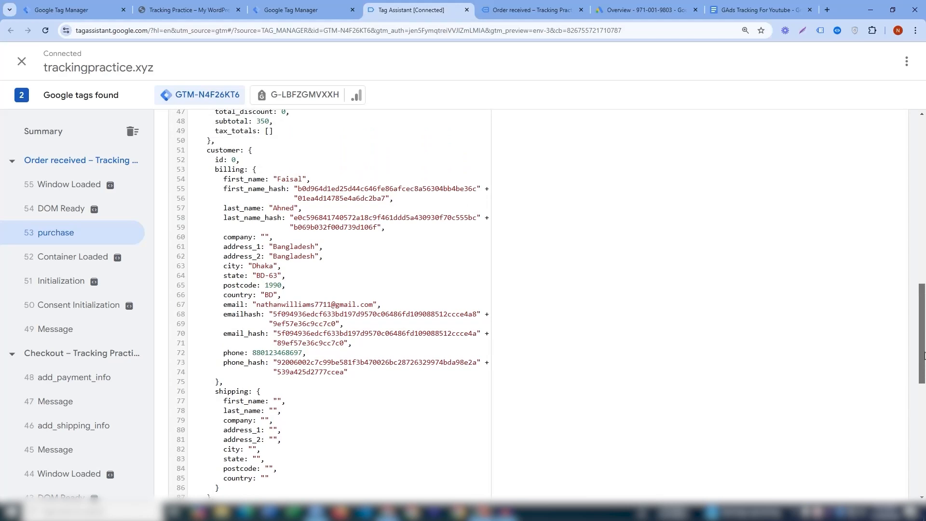
scroll(514, 264, "up", 4)
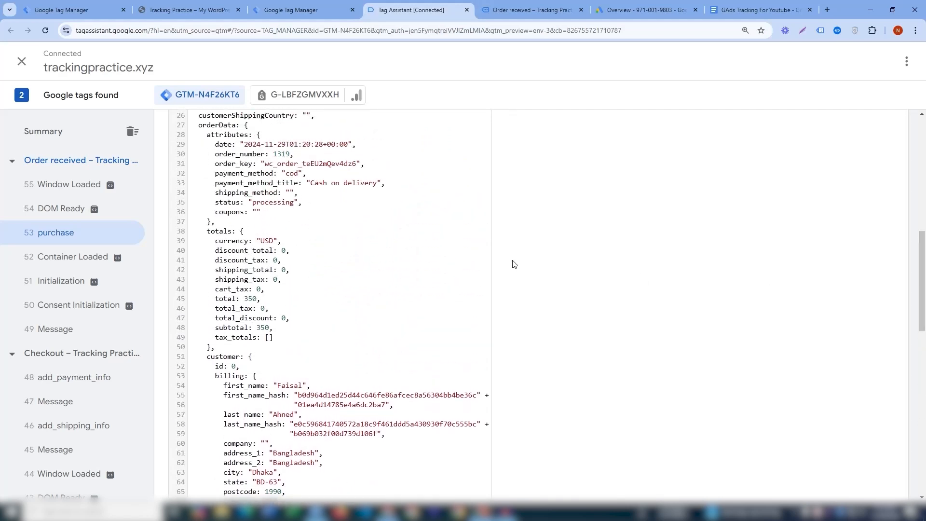
Step: Switch to Tag Manager and create a new tag using the Google Tag type from the Google Ads group
left_click(46, 5)
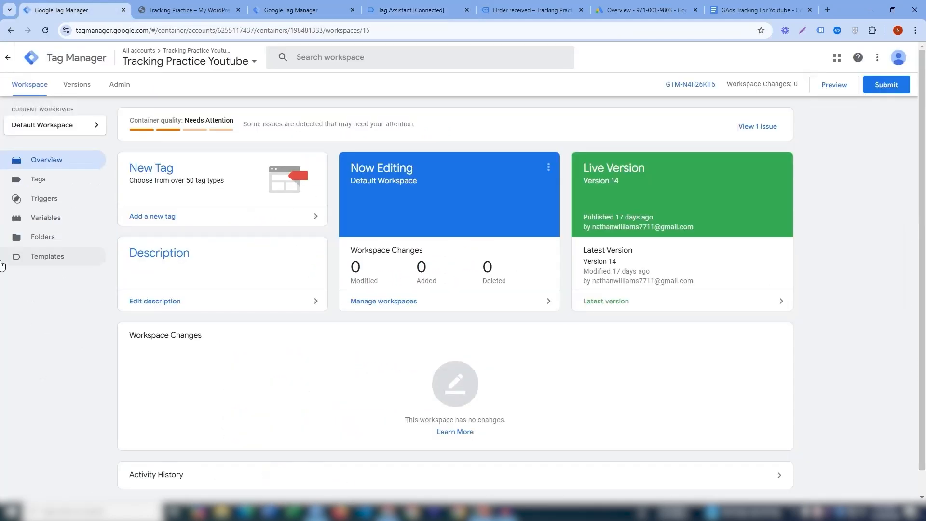
left_click(48, 181)
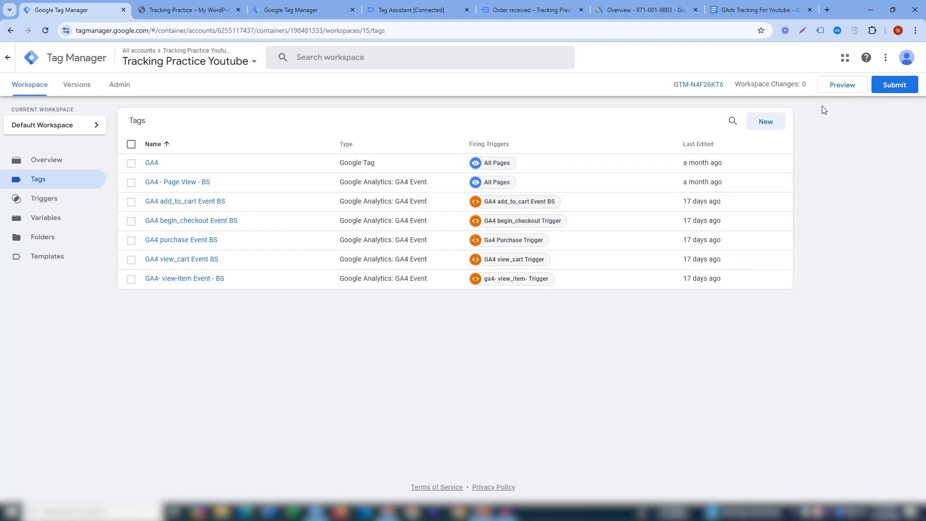
left_click(771, 124)
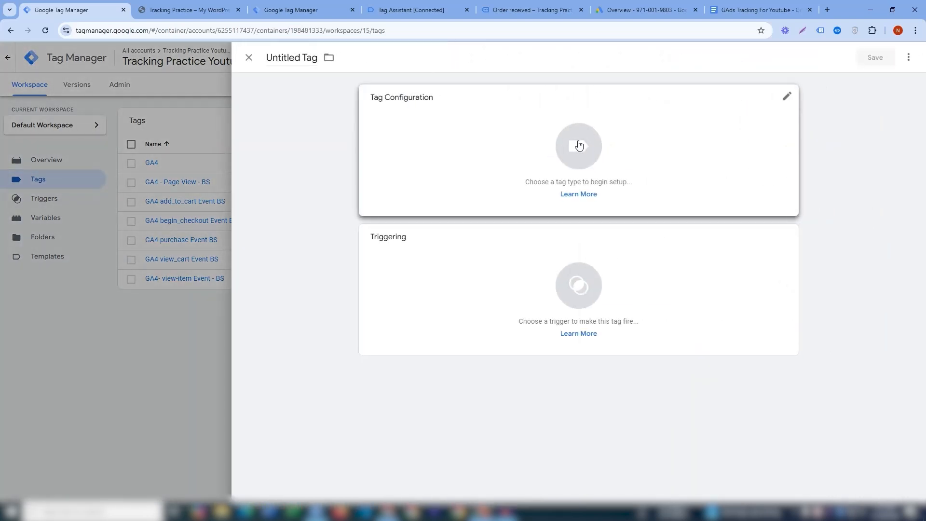
left_click(578, 146)
left_click(674, 175)
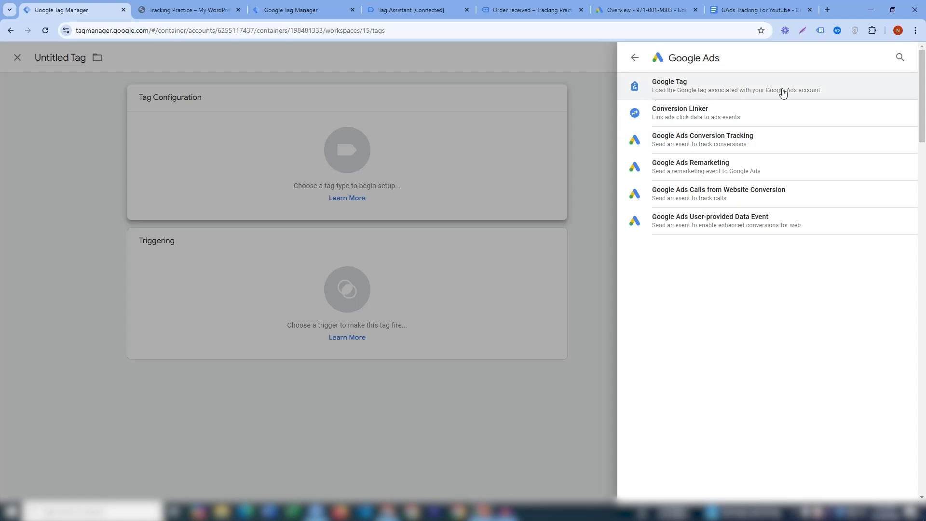
left_click(806, 93)
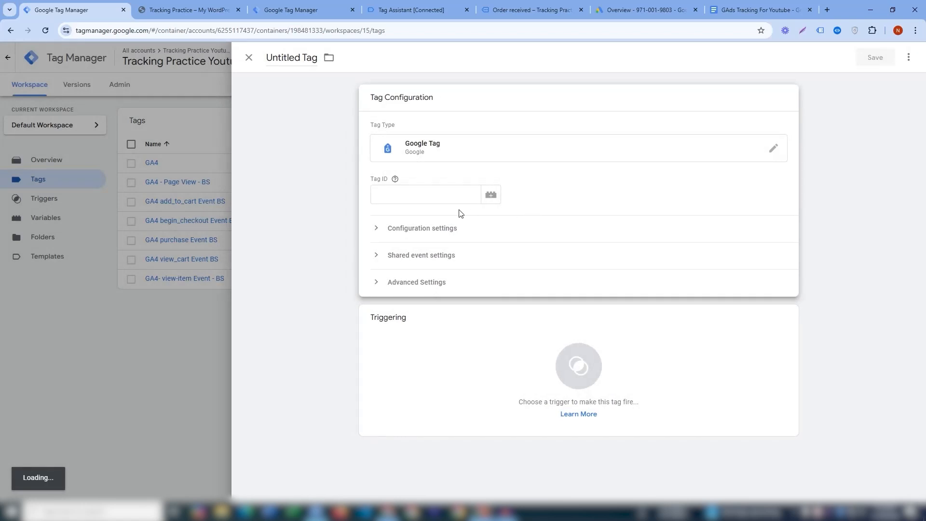
Step: Copy the tag name from the GAds Tracking document and rename the new tag to "Google Tag For Google Ads"
left_click(445, 197)
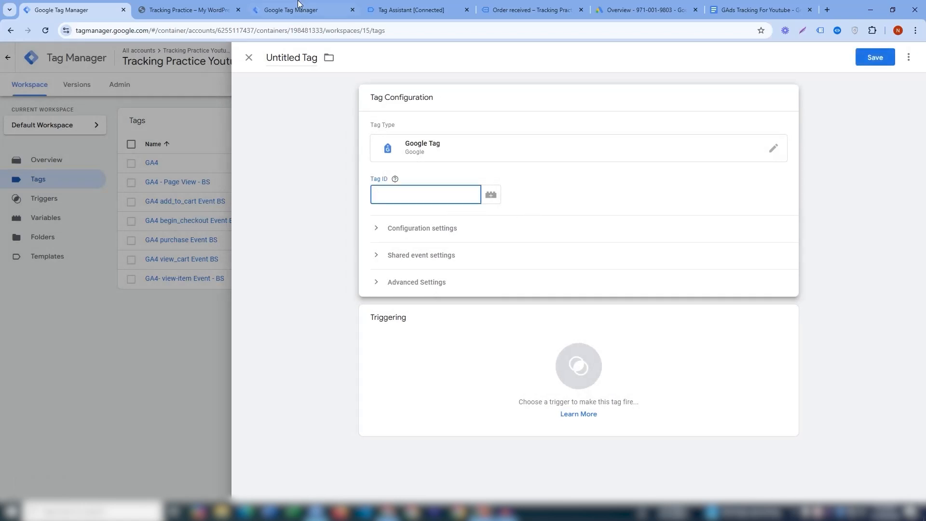
left_click(525, 6)
left_click(758, 9)
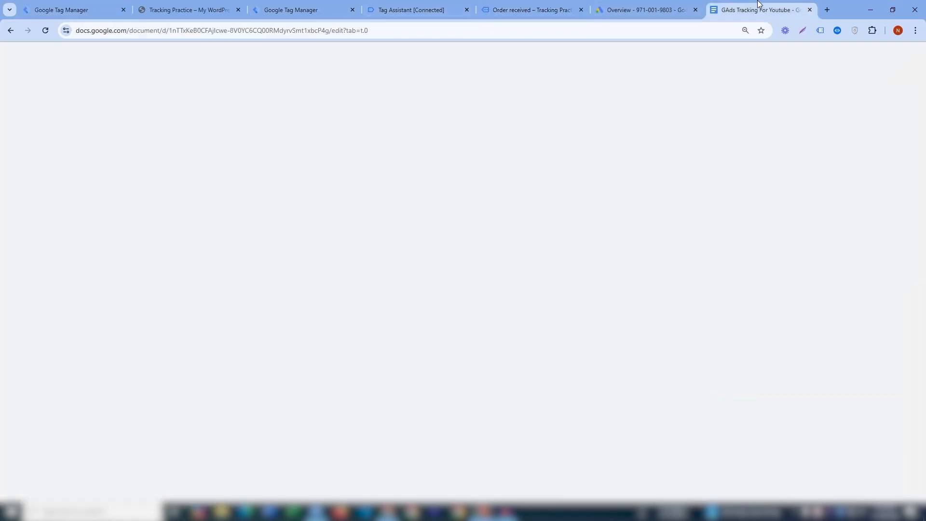
left_click_drag(454, 150, 341, 148)
key("ctrl+c")
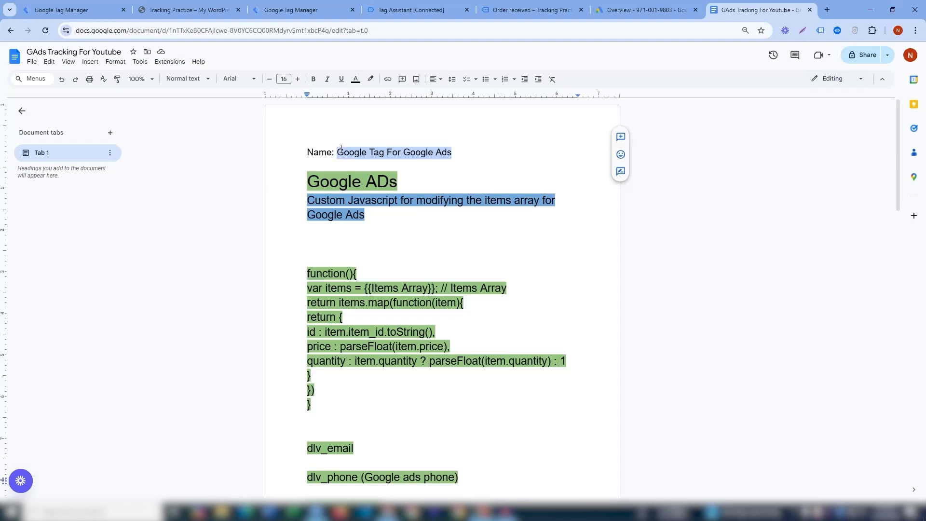
left_click(79, 9)
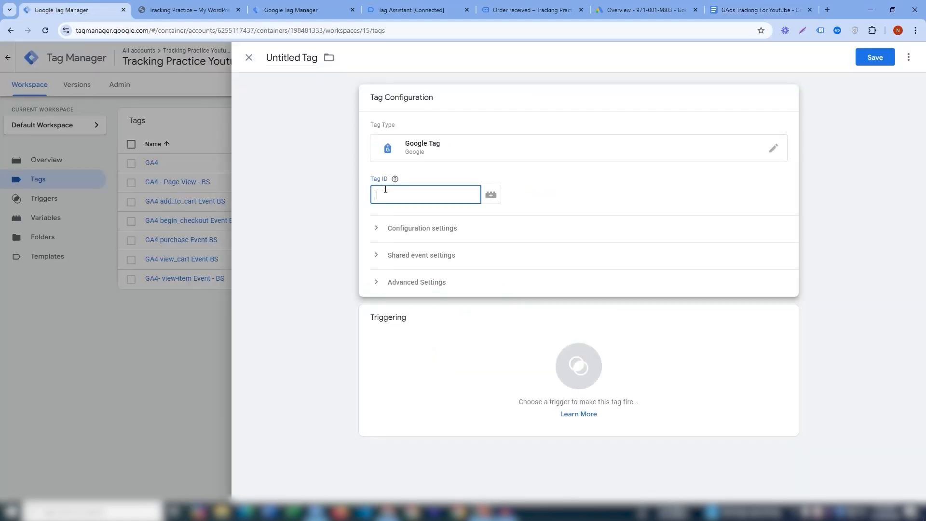
left_click(308, 57)
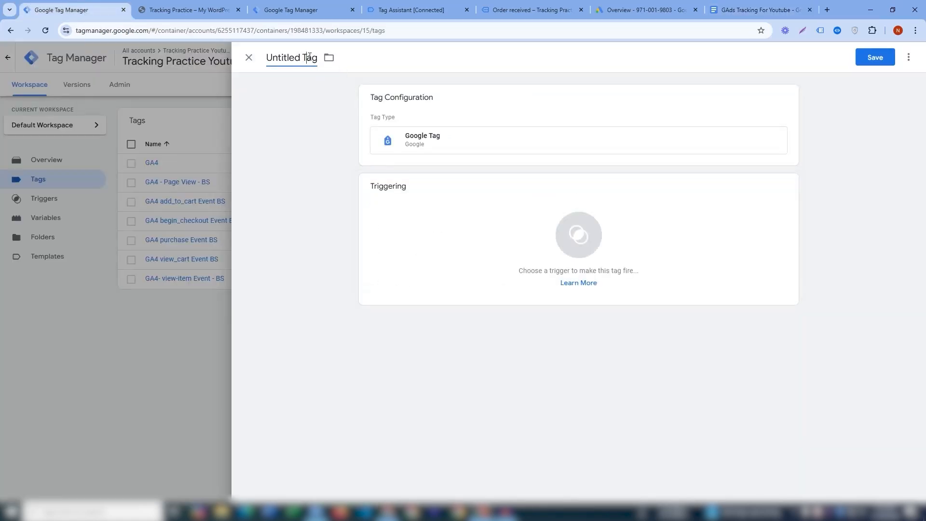
key("ctrl+a")
key("ctrl+v")
left_click(504, 155)
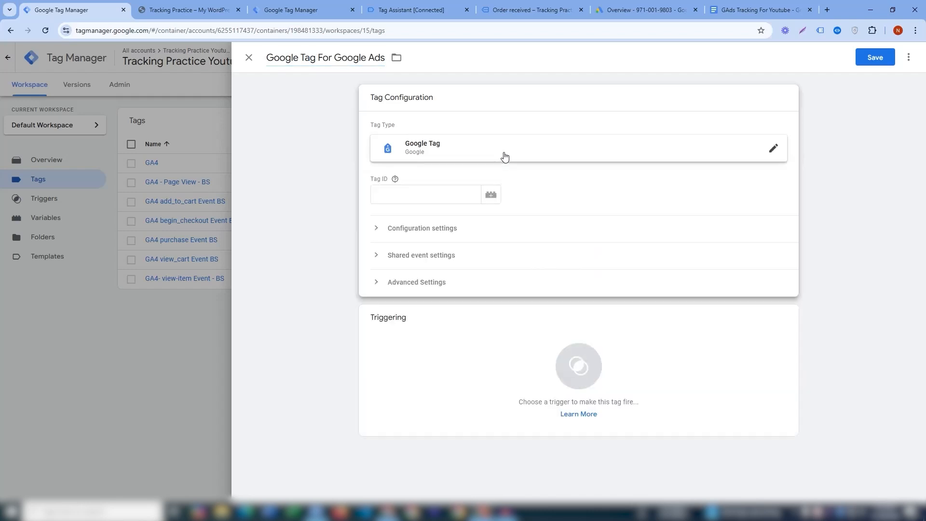
left_click(459, 196)
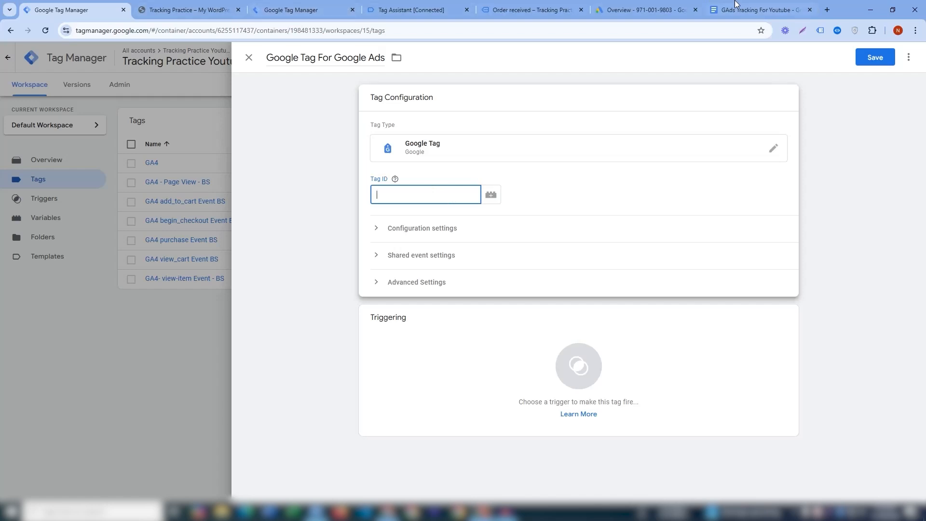
left_click(651, 3)
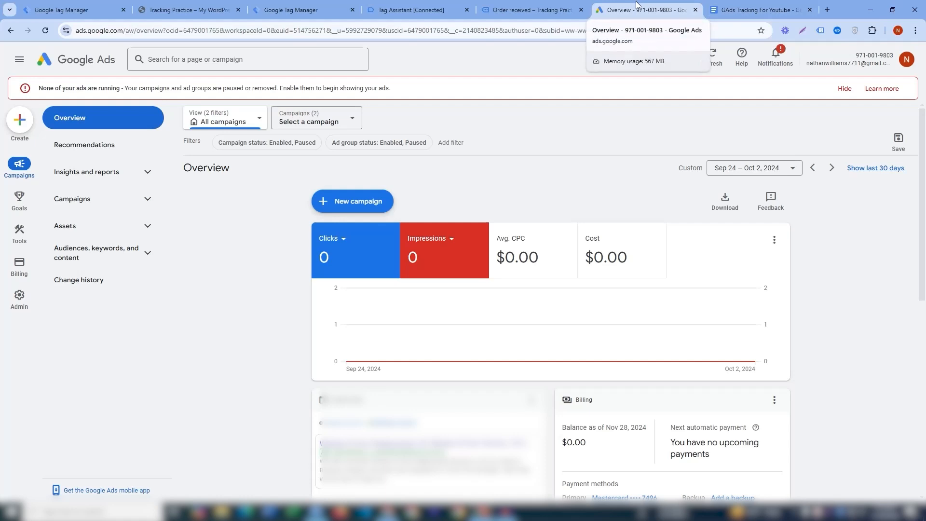
left_click(746, 7)
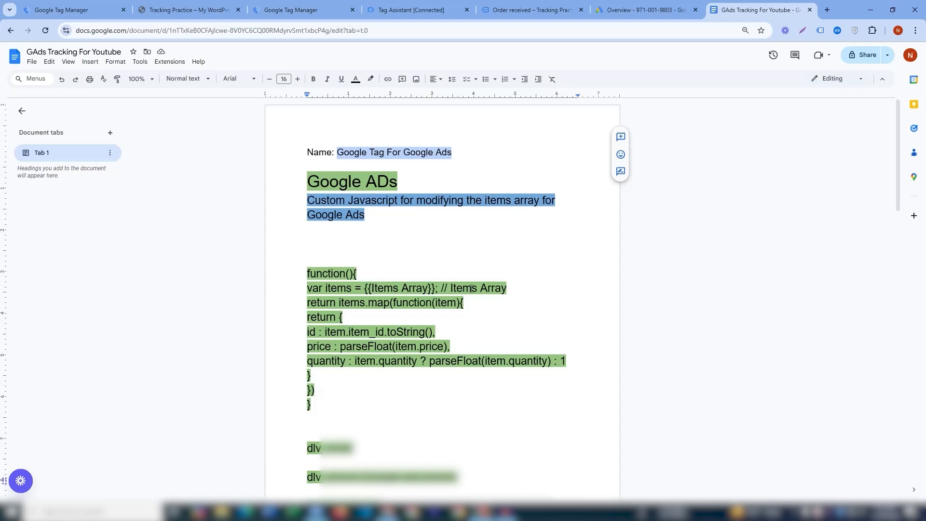
left_click(668, 7)
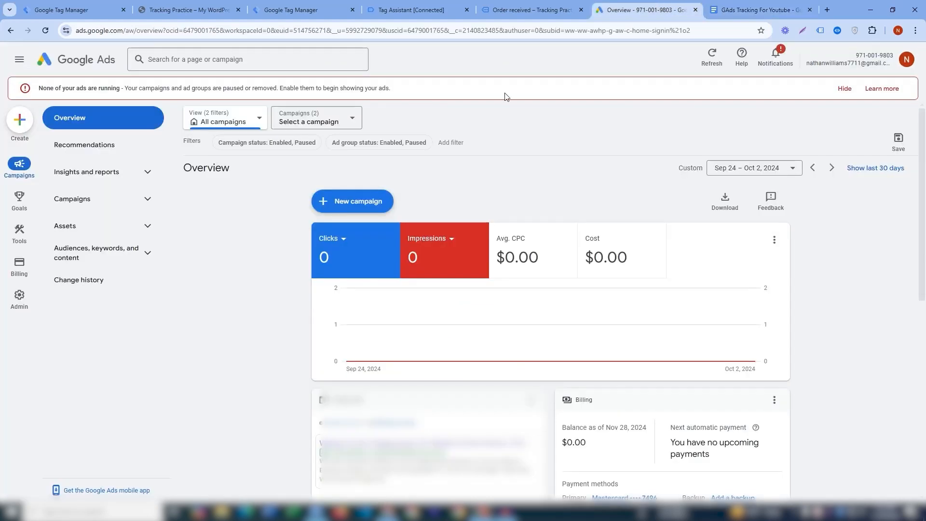
left_click(43, 10)
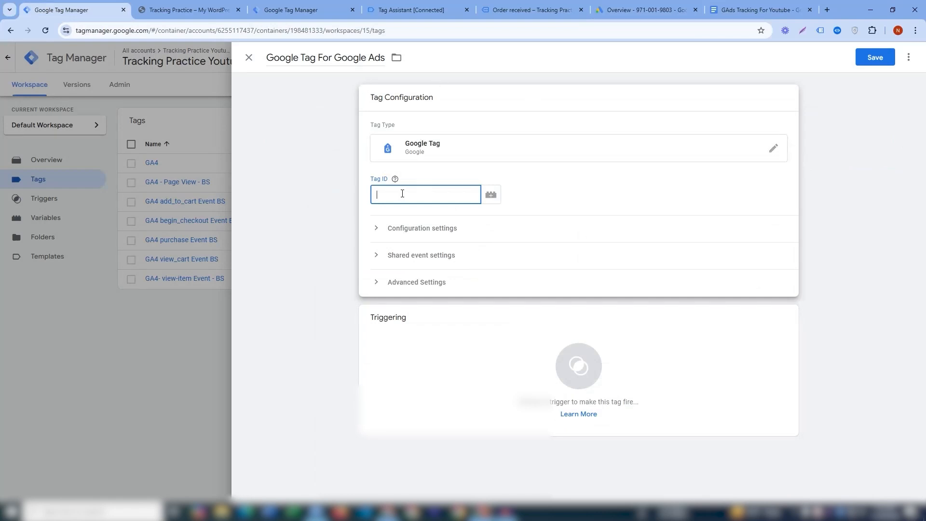
Step: Switch to Google Ads and start creating a new conversion action from the conversion goals summary
left_click(629, 7)
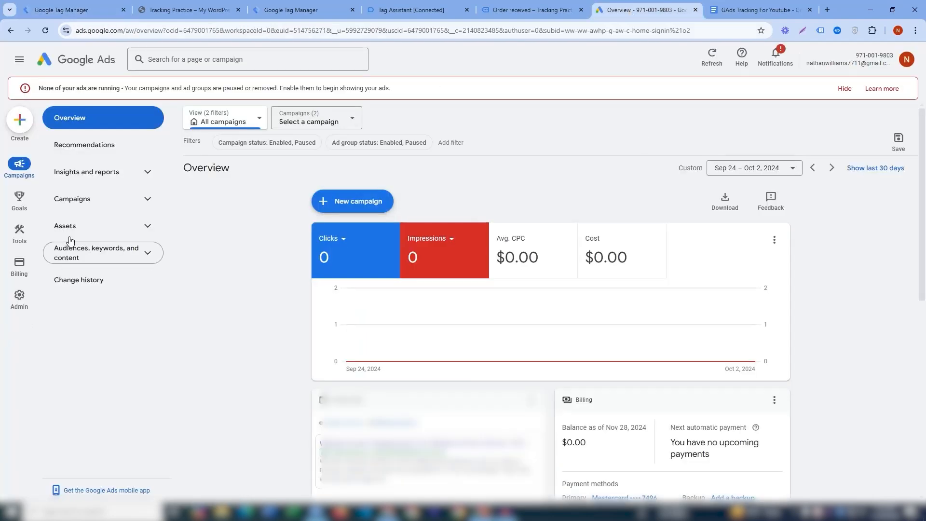
mouse_move(12, 205)
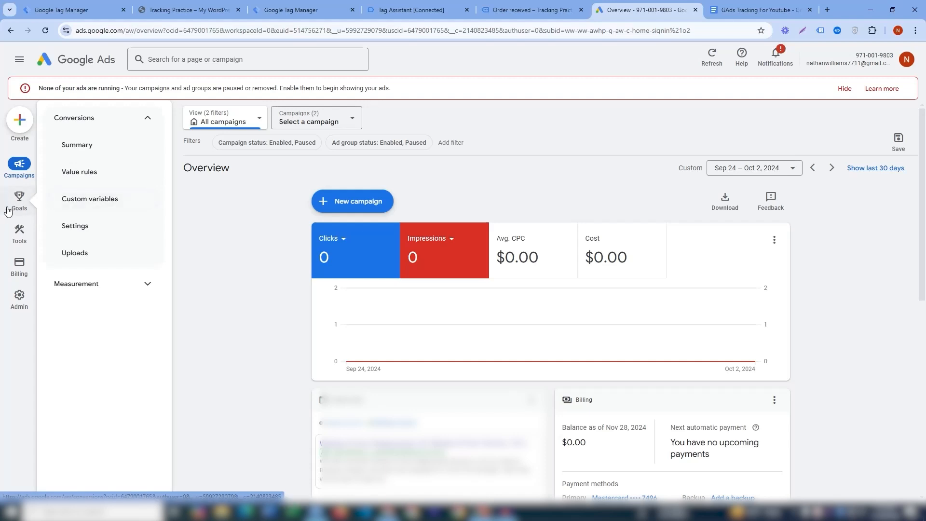
left_click(8, 211)
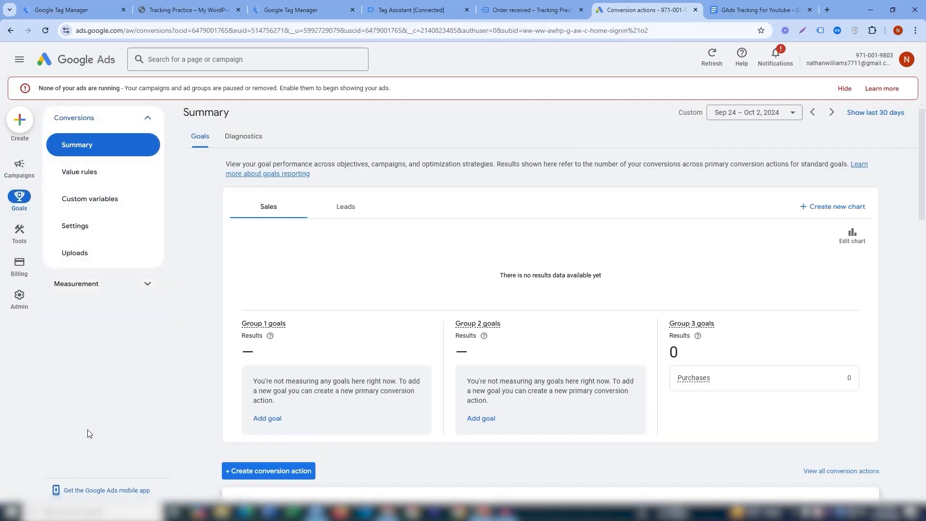
left_click_drag(925, 139, 925, 210)
left_click(295, 227)
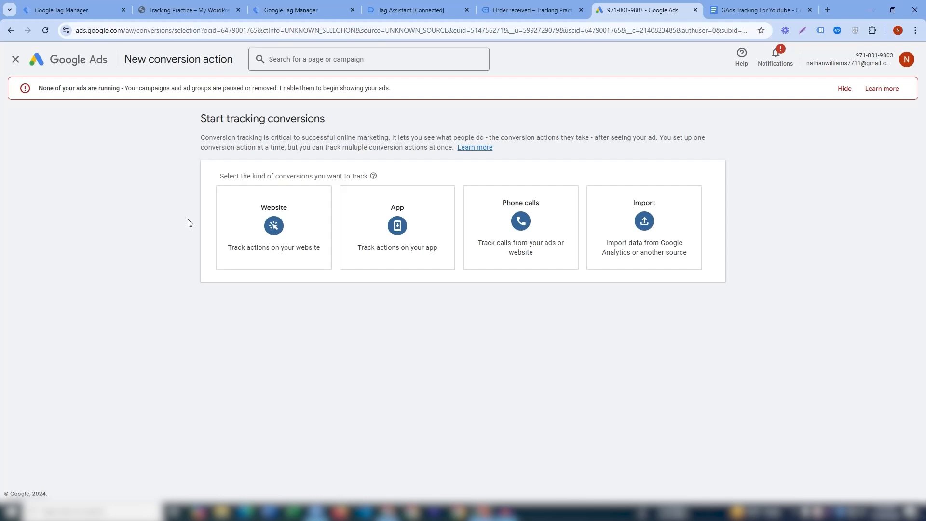
Step: Choose website conversions as the kind to track and copy the shop's web address from its open page
left_click(264, 238)
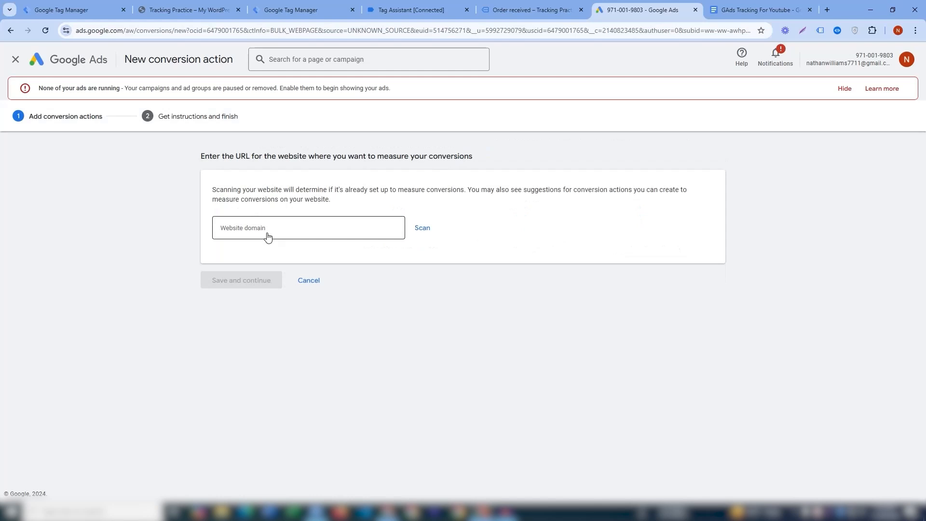
left_click(309, 229)
left_click(189, 15)
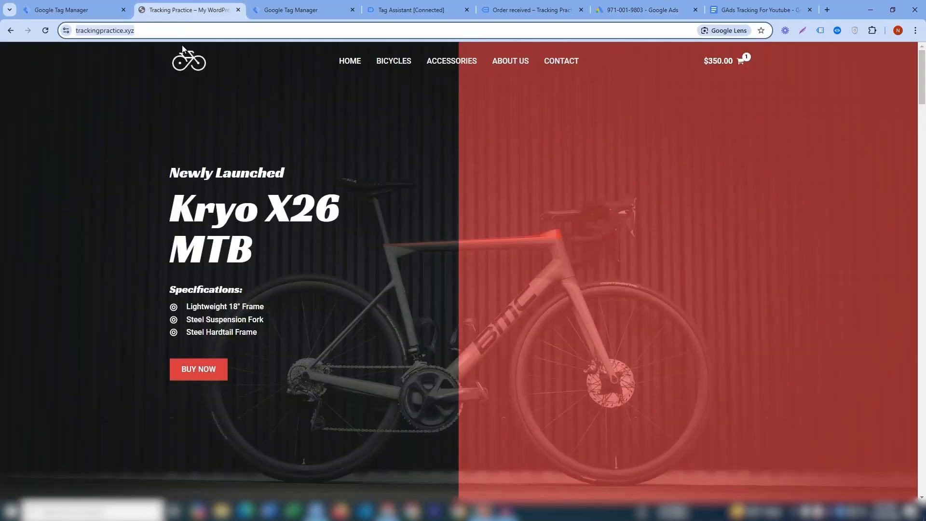
left_click(77, 10)
type("https://trackingpractice.xyz/")
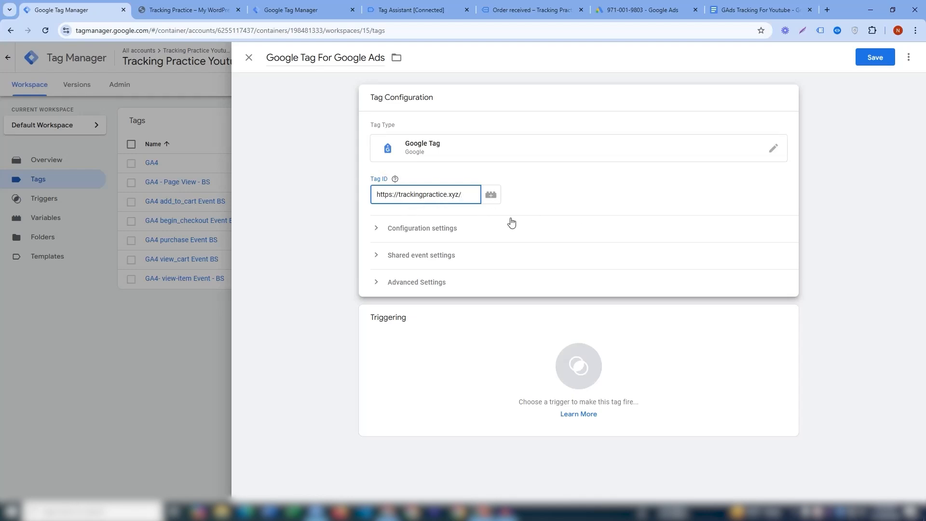
key("BackSpace")
key("BackSpace")
key("BackSpace")
key("BackSpace")
key("BackSpace")
key("BackSpace")
key("BackSpace")
key("BackSpace")
key("BackSpace")
key("BackSpace")
key("BackSpace")
key("BackSpace")
key("BackSpace")
key("BackSpace")
key("BackSpace")
key("BackSpace")
key("BackSpace")
key("BackSpace")
key("BackSpace")
key("BackSpace")
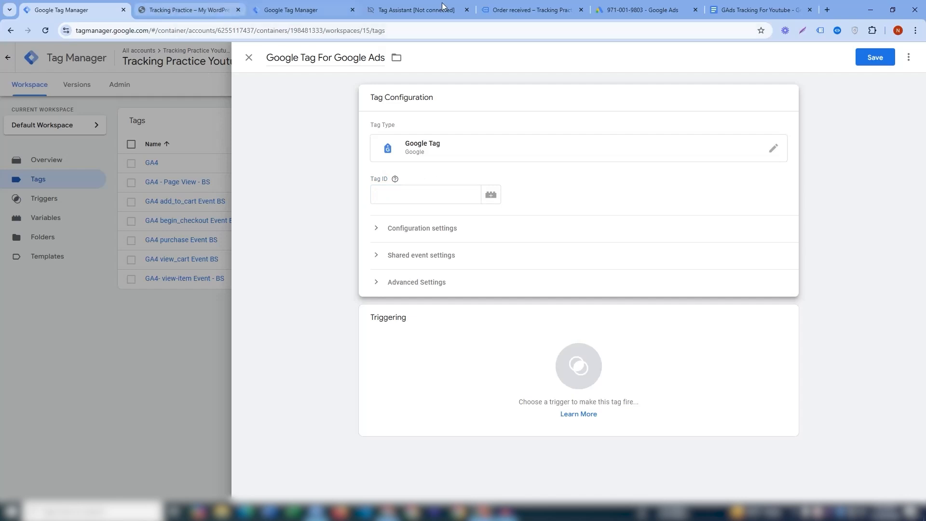
left_click(653, 8)
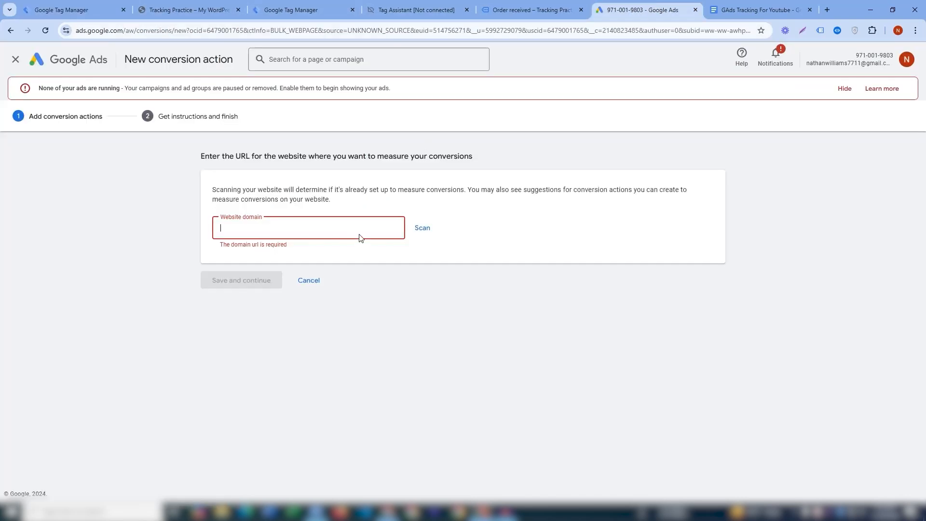
type("https://trackingpractice.xyz/")
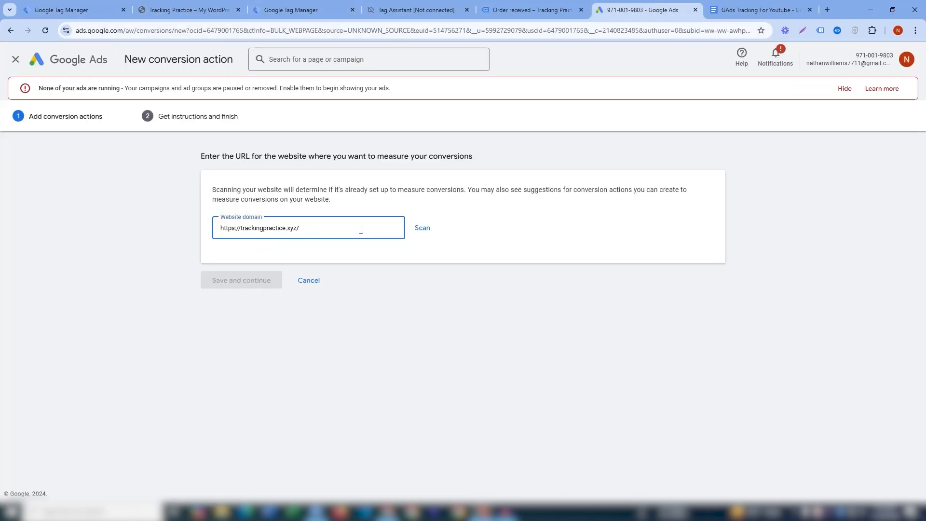
left_click(422, 228)
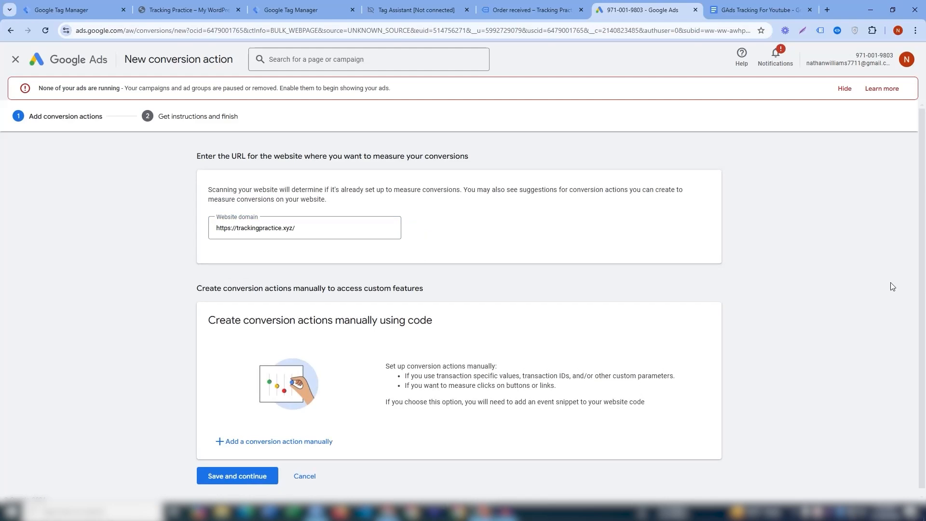
Step: Add a conversion action manually and set its goal category to Purchase
left_click_drag(922, 224, 922, 330)
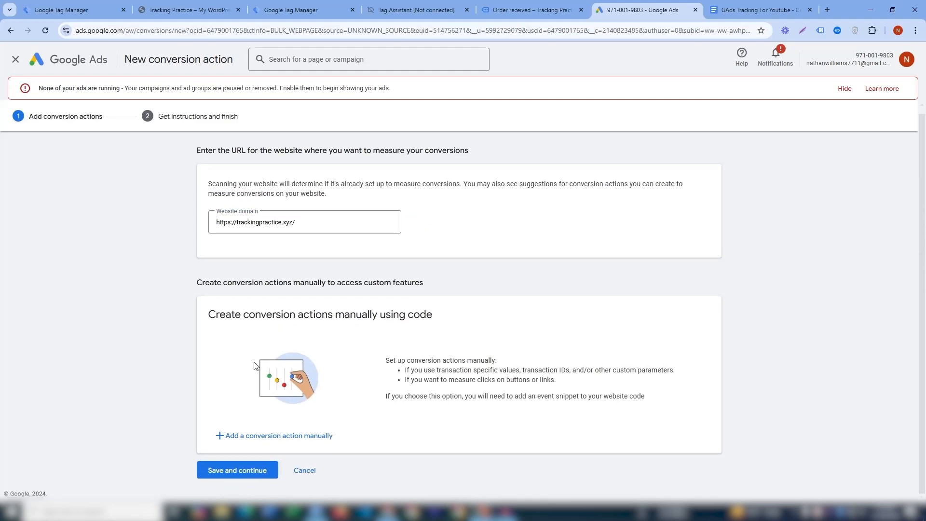
left_click(314, 438)
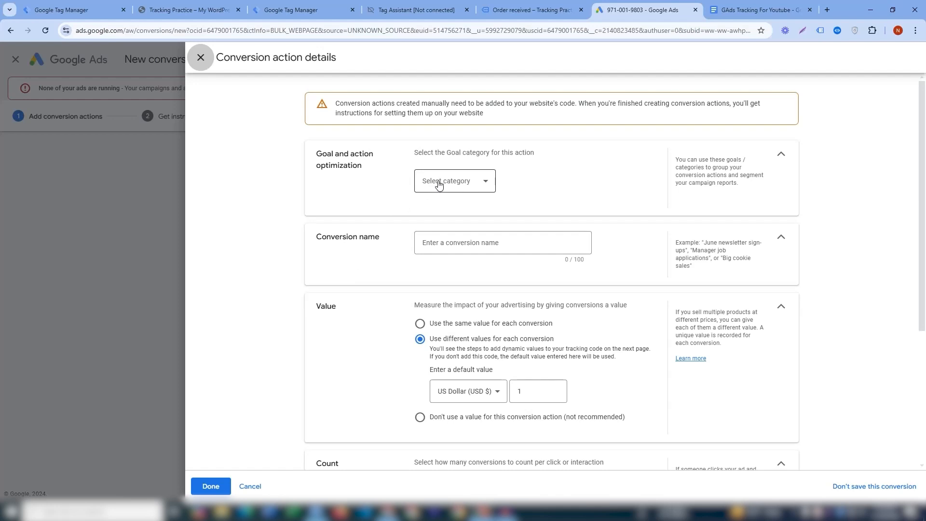
left_click(448, 184)
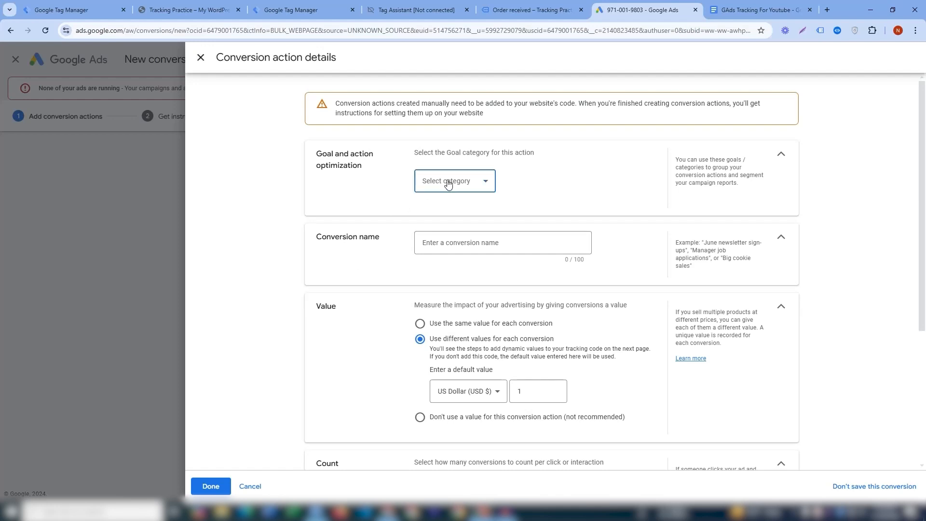
left_click(448, 208)
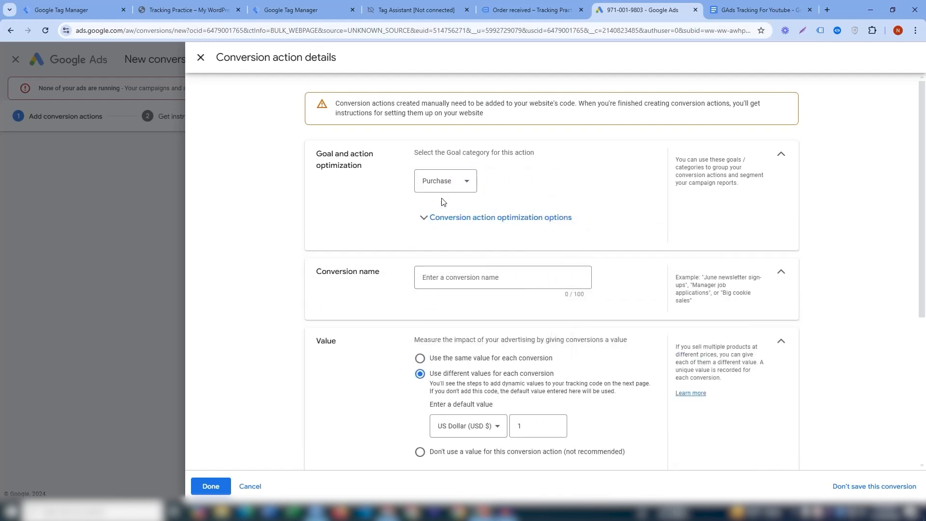
Step: Expand the conversion action optimization options and review the primary action setting for bidding optimization
left_click(447, 224)
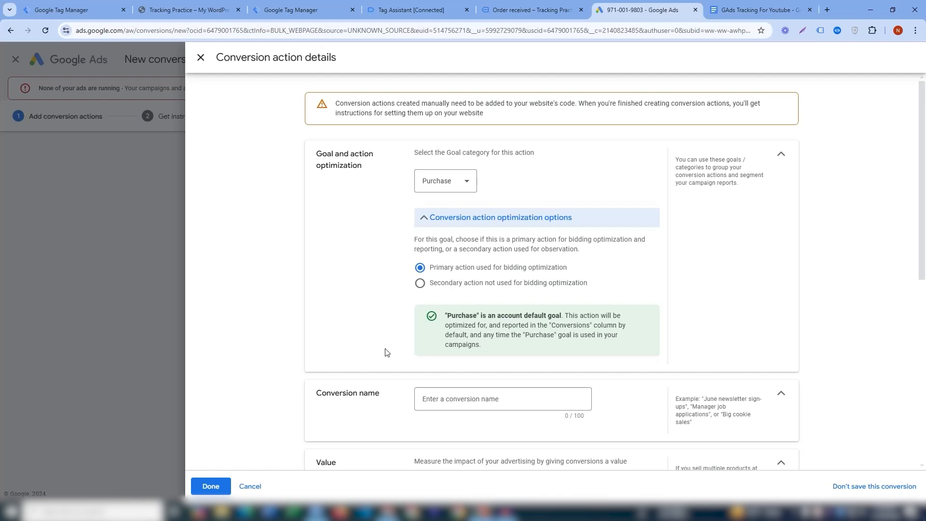
left_click_drag(431, 274, 567, 274)
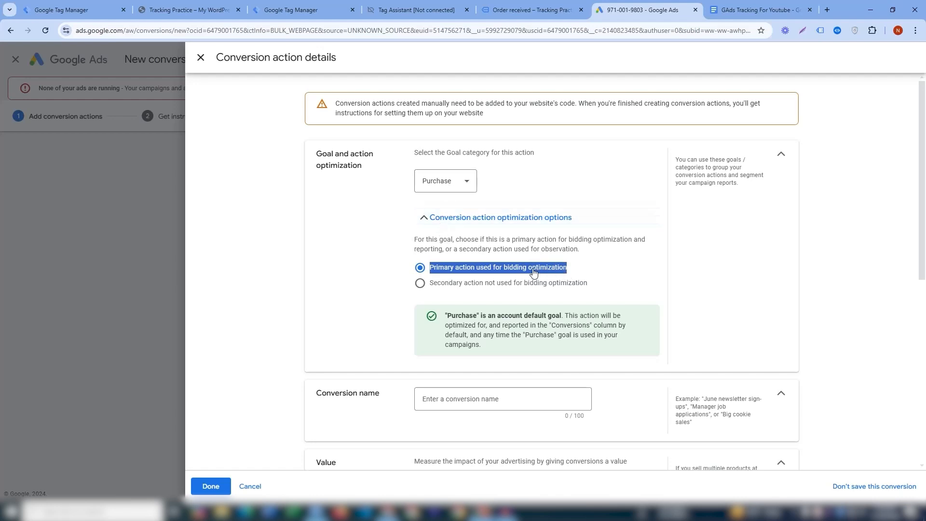
scroll(925, 190, "down", 1)
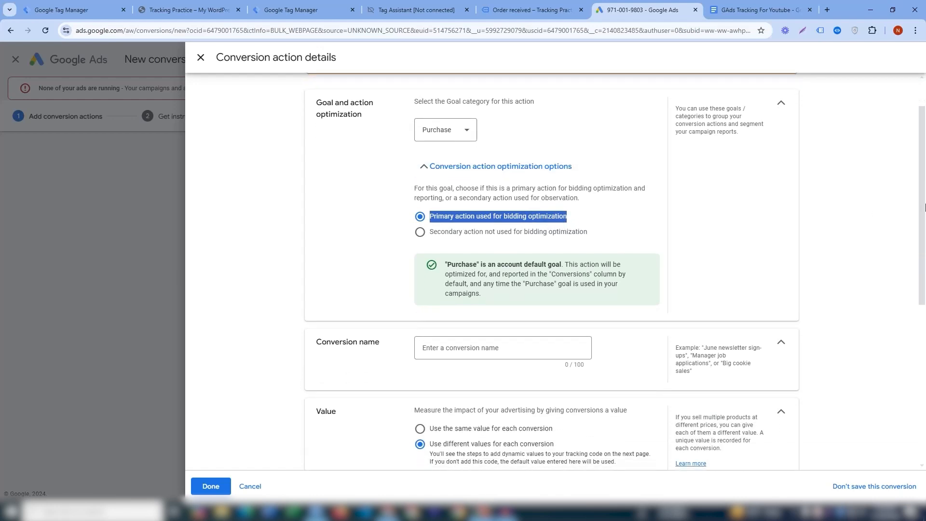
left_click(355, 144)
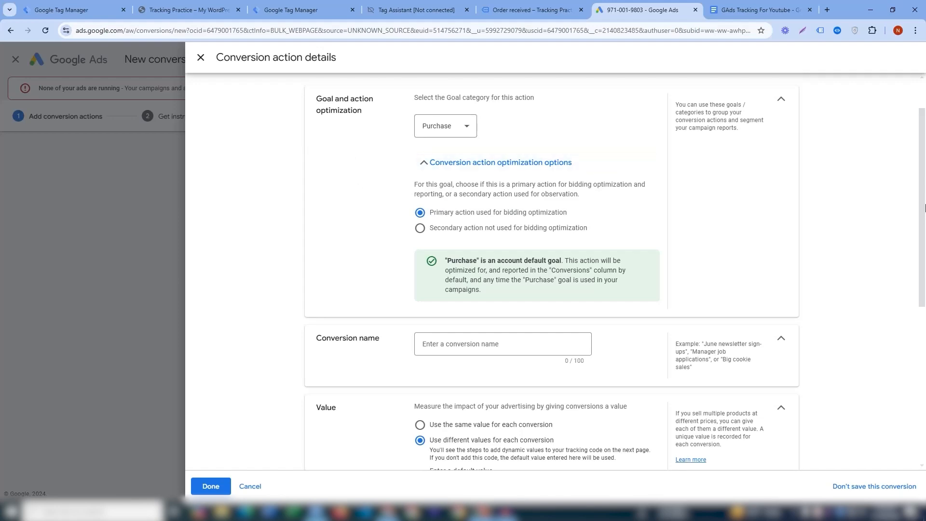
Step: Collapse the goal and action optimization settings and name the conversion Purchase
left_click(781, 103)
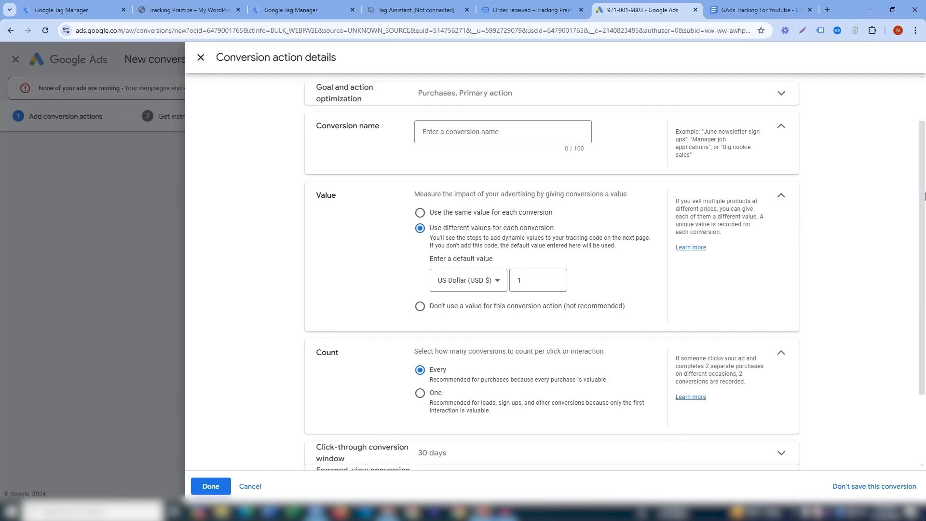
left_click(451, 133)
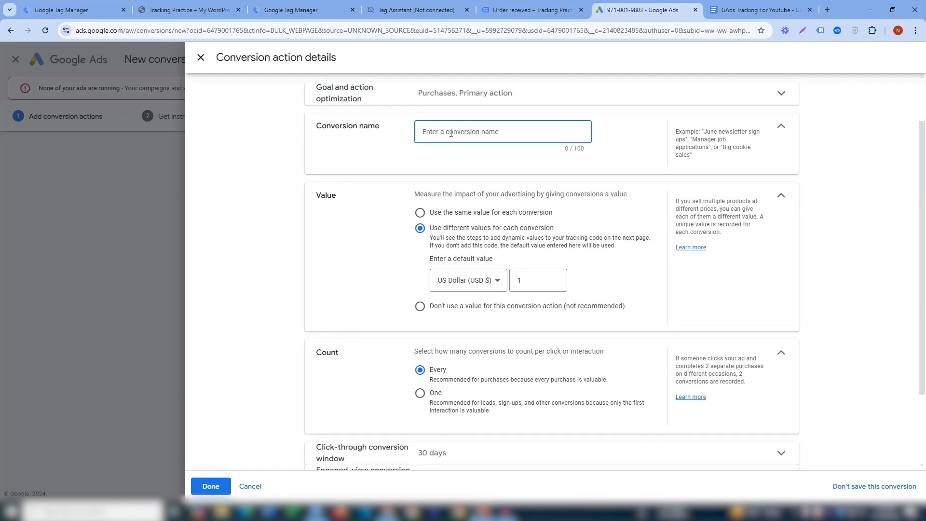
type("Purchase")
left_click(333, 284)
scroll(925, 232, "down", 1)
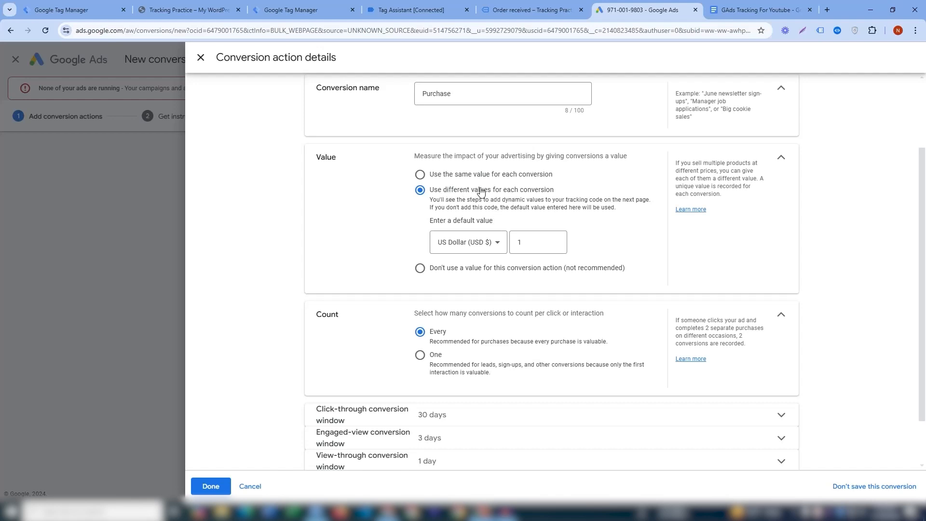
Step: Set the conversion value to use different values for each conversion, with a default value of 1 US Dollar
left_click(521, 236)
left_click(481, 193)
left_click(524, 243)
type("1")
left_click(413, 245)
left_click(538, 238)
left_click(407, 239)
scroll(925, 282, "down", 1)
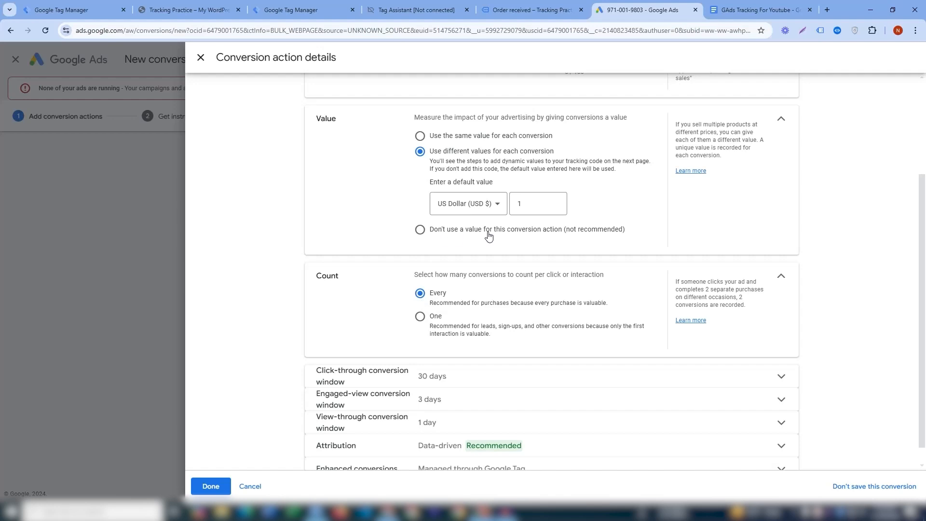
Step: Review the count setting, conversion windows, attribution and the enhanced conversions option of the conversion action
scroll(924, 316, "down", 1)
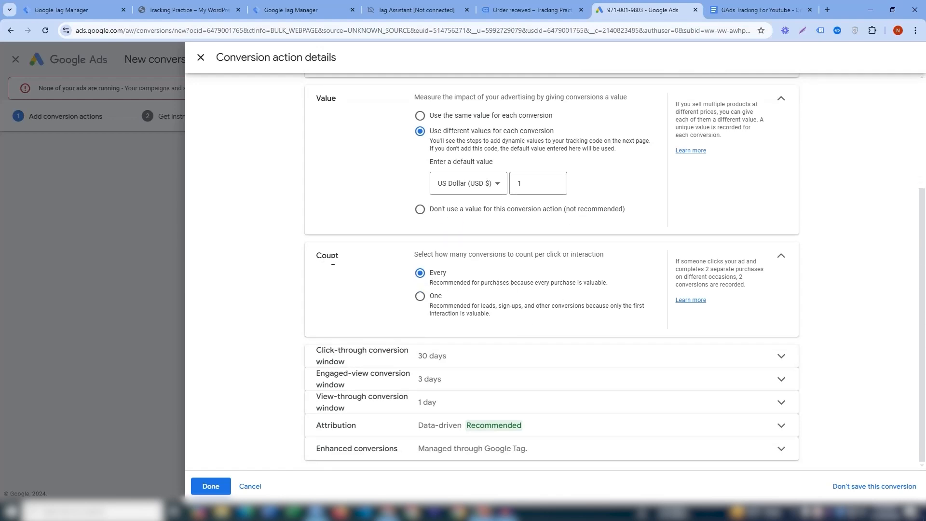
left_click_drag(429, 285, 607, 288)
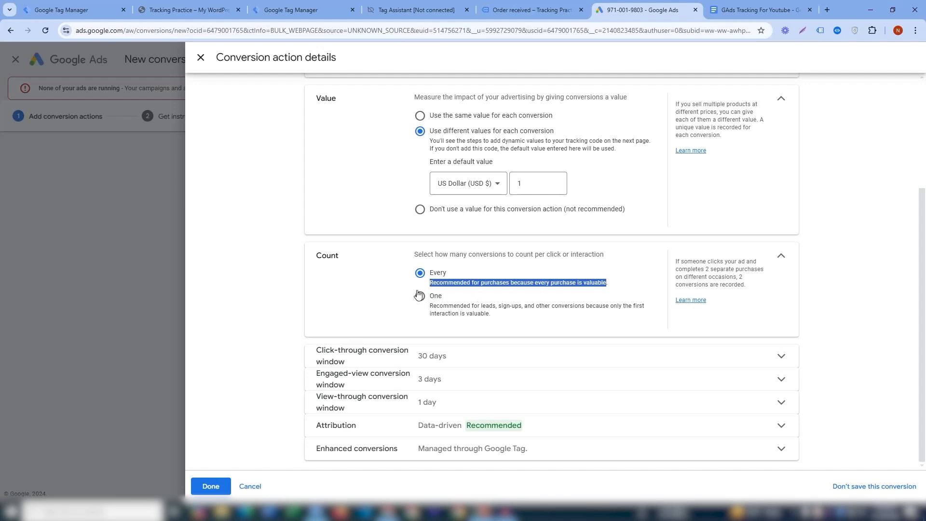
left_click(385, 292)
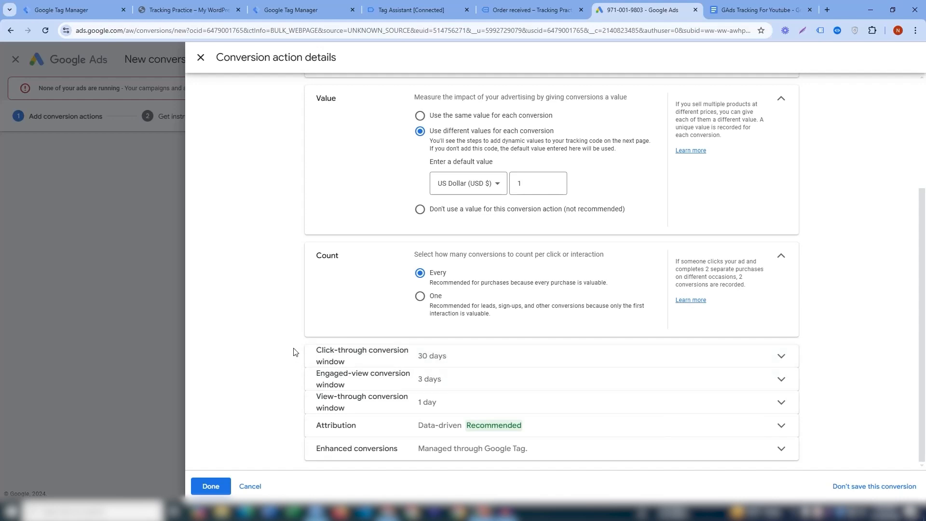
left_click_drag(818, 343, 836, 452)
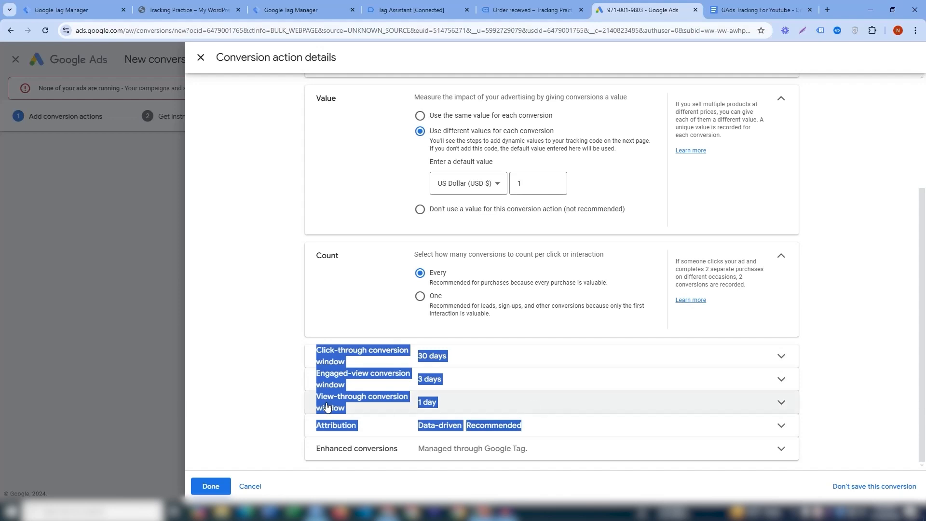
left_click(238, 371)
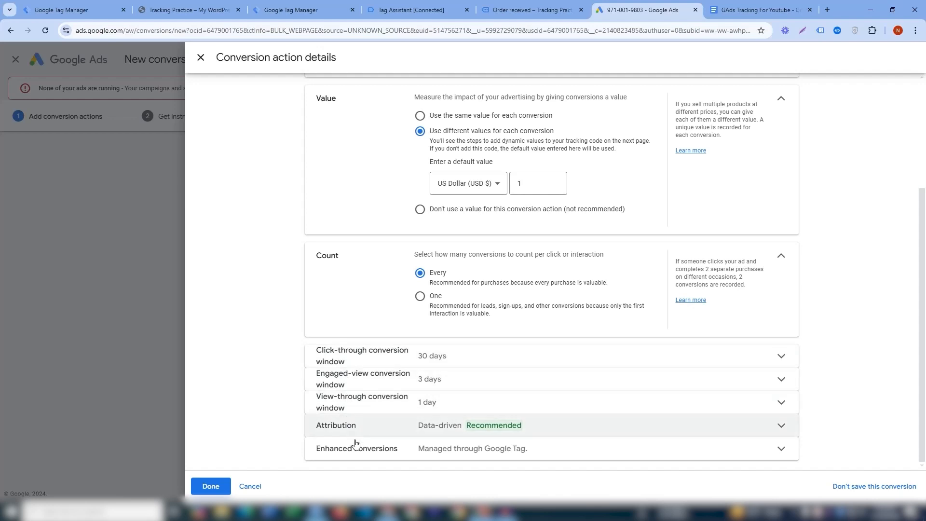
left_click(781, 449)
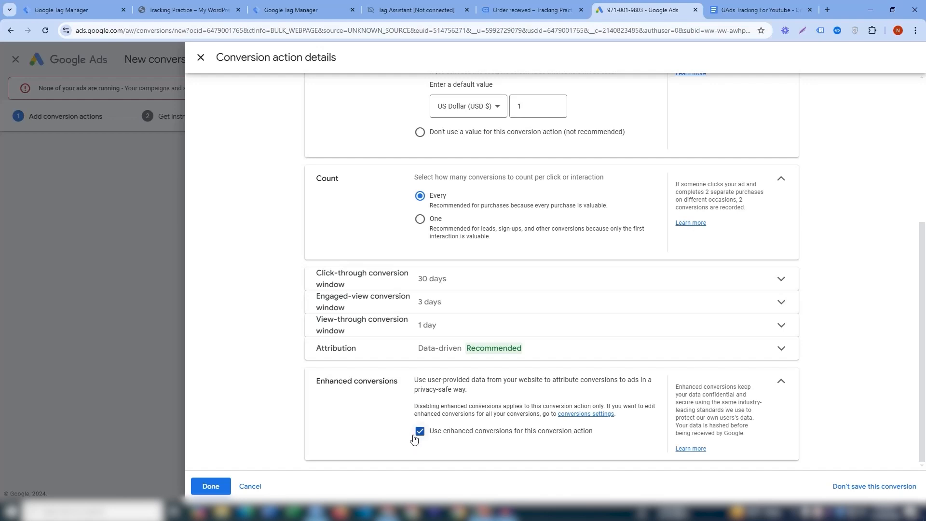
left_click(781, 381)
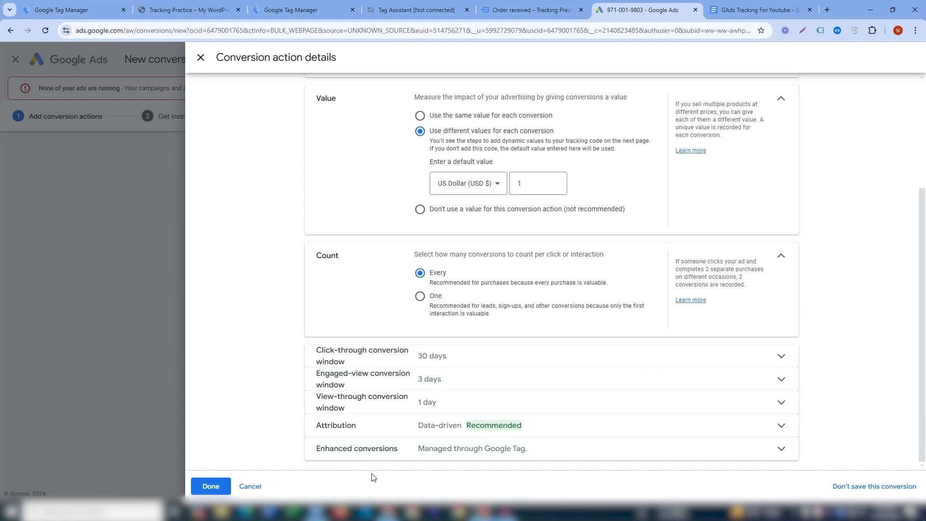
Step: Finish the Purchase conversion action details, save the conversion action and continue to the tag instructions
left_click(194, 486)
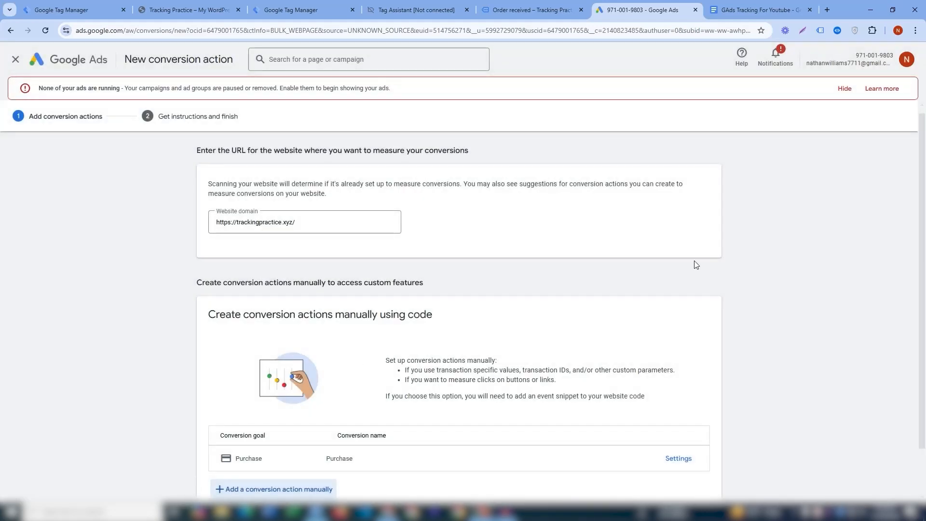
left_click_drag(924, 228, 925, 302)
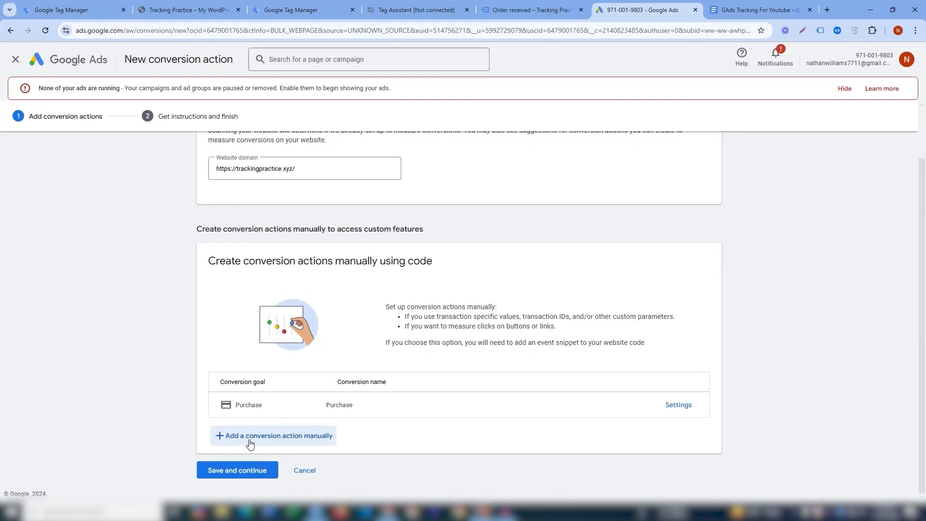
left_click(250, 477)
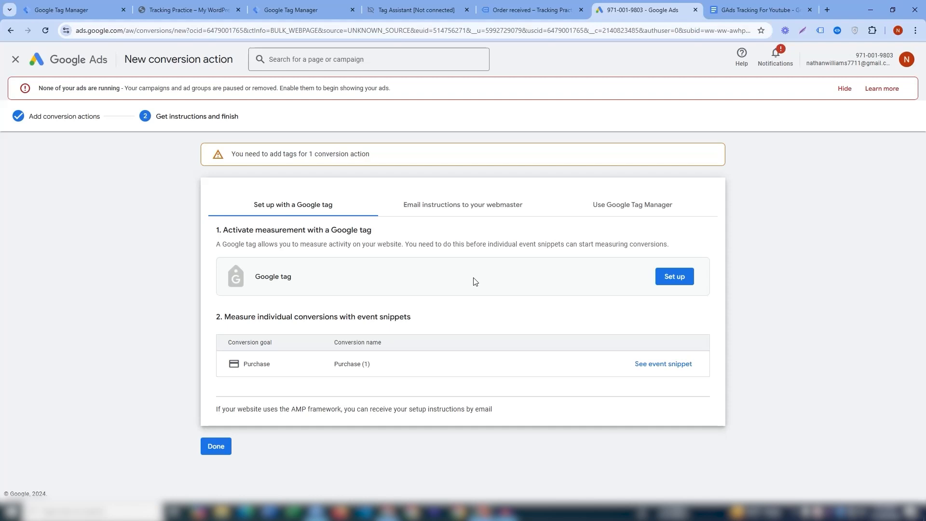
Step: Switch to Tag Manager and check the Tag ID field of the Google Tag For Google Ads tag against the Google Ads instructions
left_click(70, 10)
left_click(413, 197)
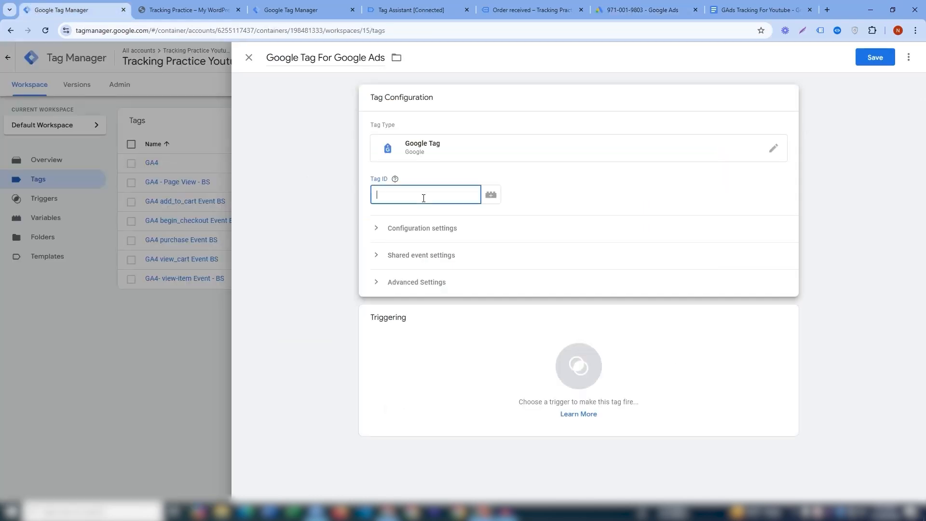
left_click(628, 9)
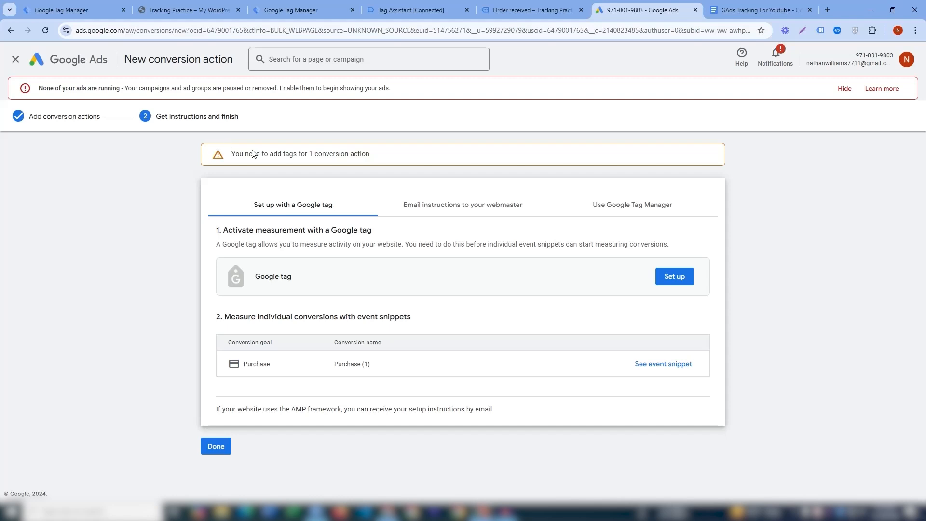
left_click(68, 10)
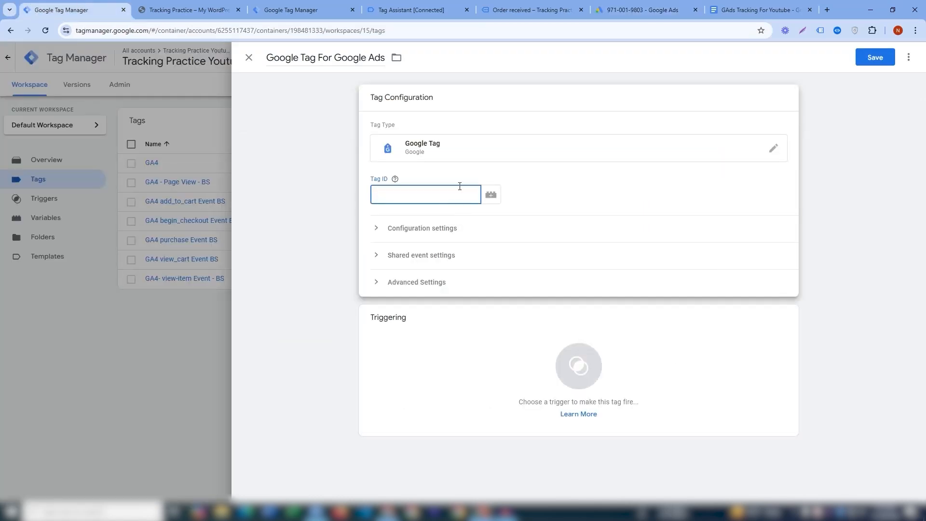
Step: Return to Google Ads and compare the Google Tag Manager instructions with the Google tag setup instructions to locate the conversion ID
left_click(622, 8)
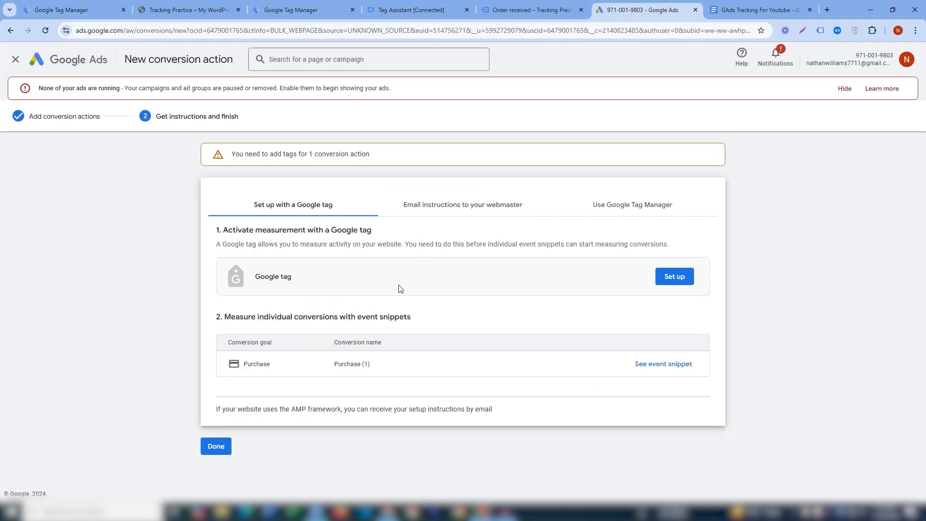
left_click(628, 209)
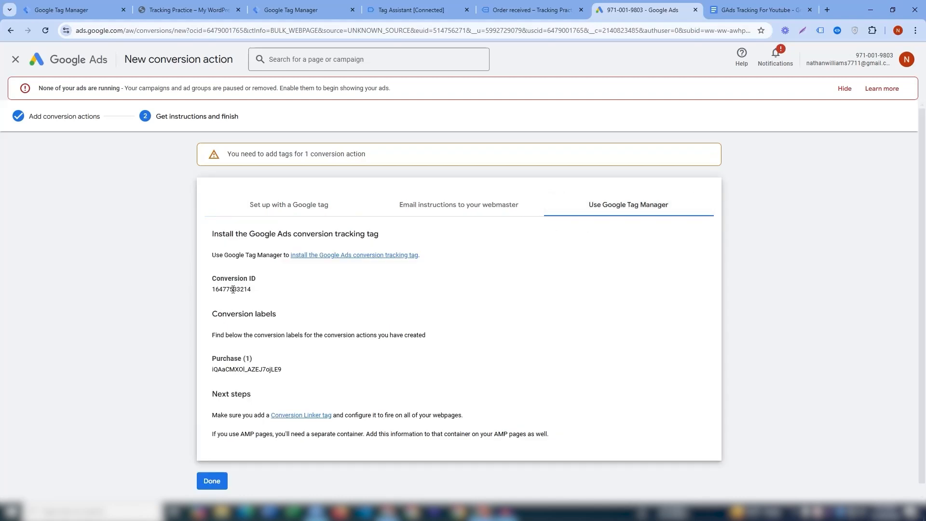
left_click(261, 214)
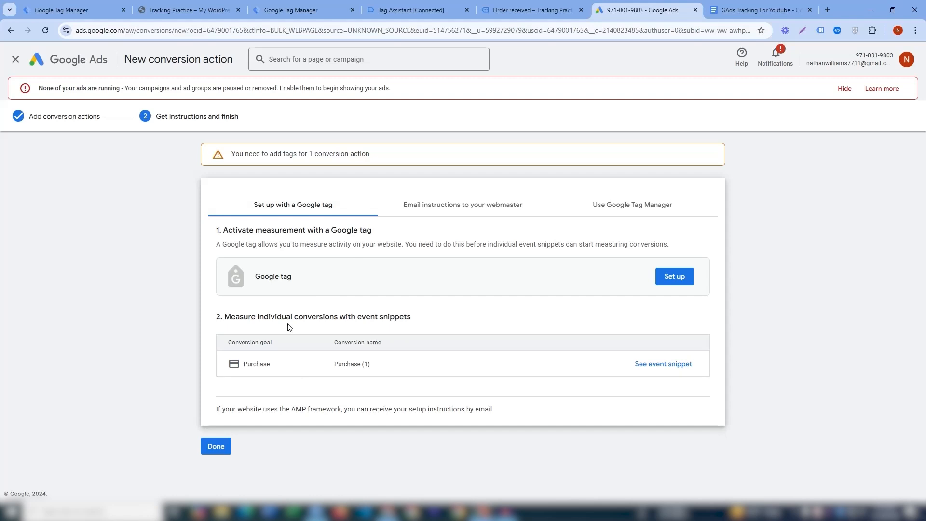
left_click(641, 207)
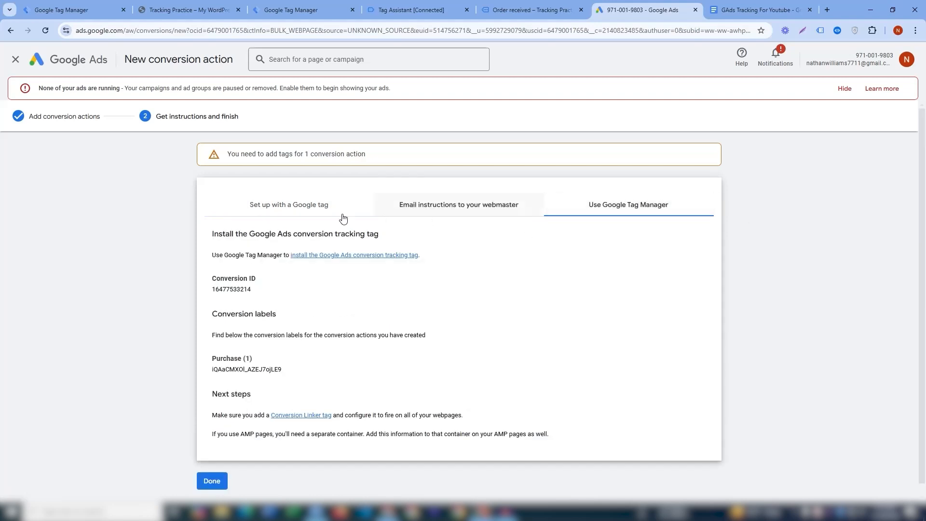
left_click(304, 211)
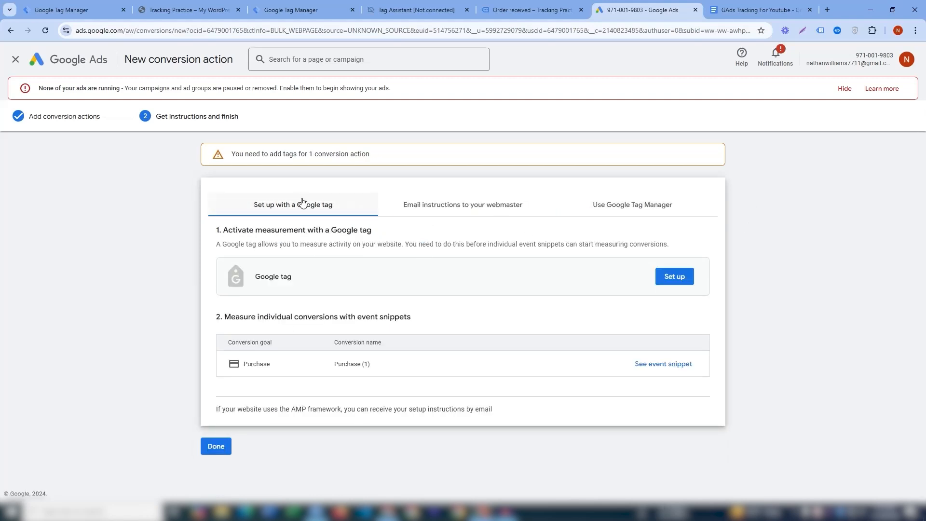
Step: Open the event snippet of the Purchase conversion, locate the AW- tag ID in it and copy the snippet
left_click(662, 365)
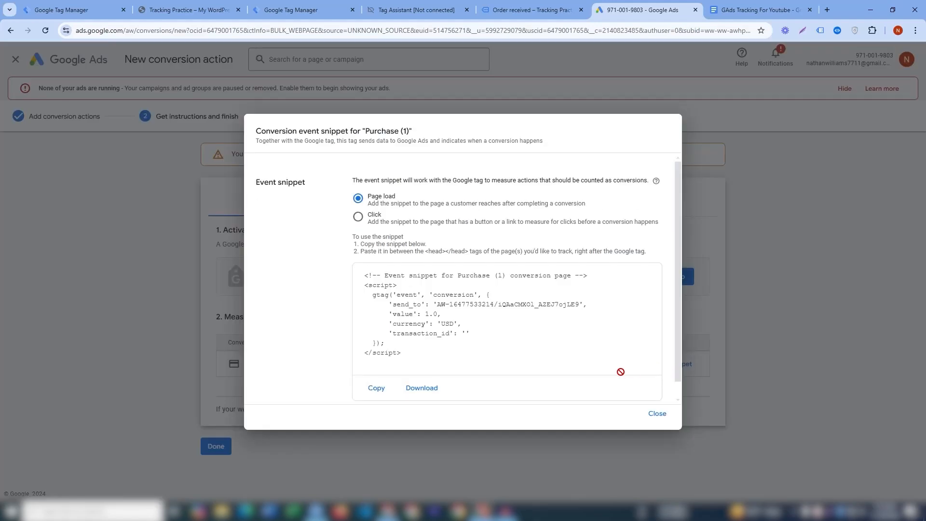
left_click(441, 307)
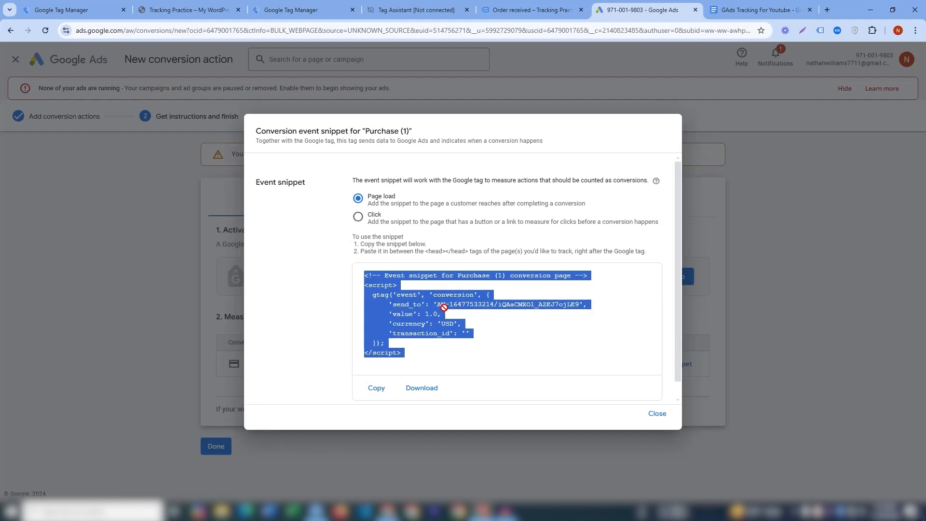
left_click(444, 307)
left_click_drag(437, 305, 494, 307)
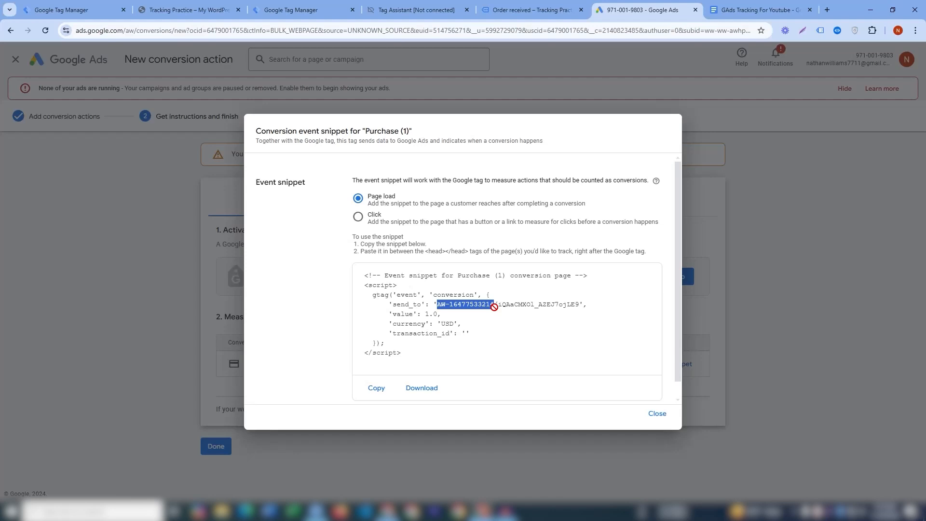
left_click_drag(494, 307, 493, 309)
key("ctrl+c")
left_click(462, 317)
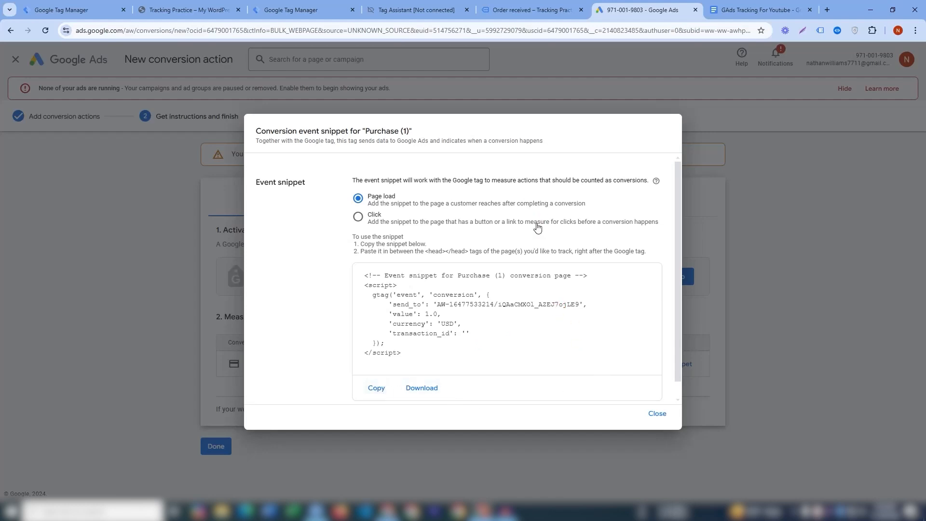
Step: Switch to the GAds Tracking For Youtube document, paste the event snippet at its end and select the AW- tag ID
left_click(751, 7)
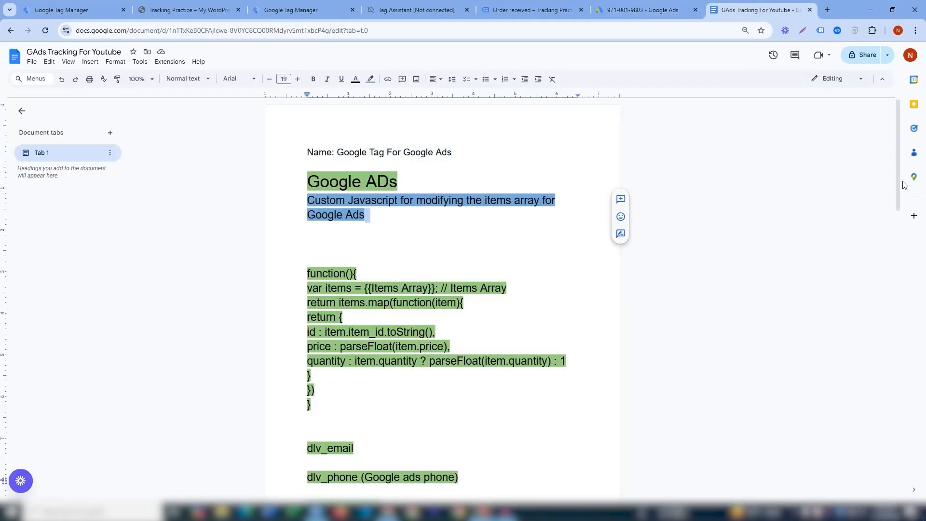
left_click_drag(900, 185, 901, 428)
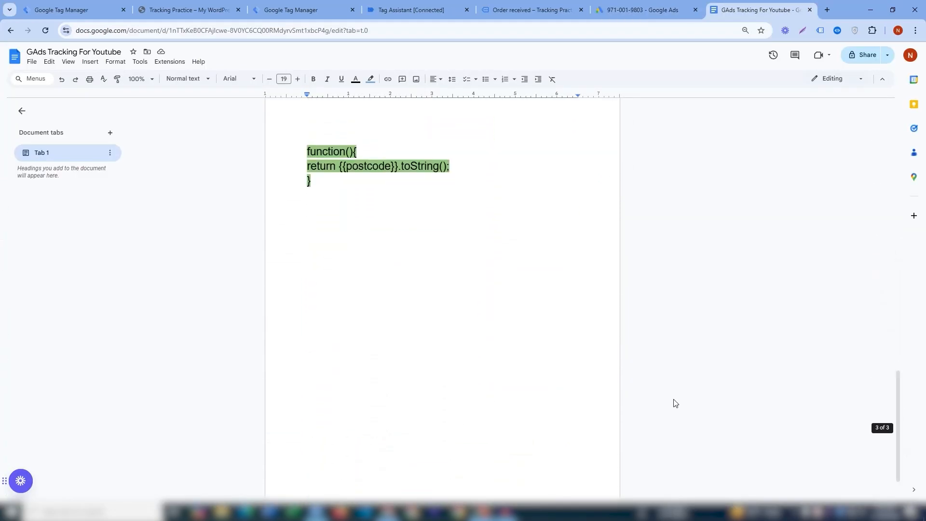
left_click(364, 361)
key("Return")
key("ctrl+v")
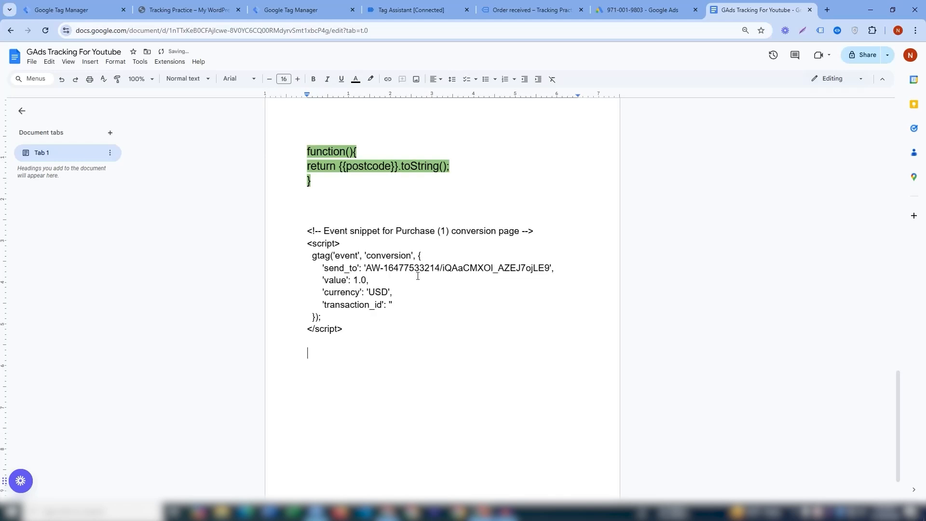
left_click_drag(368, 269, 442, 274)
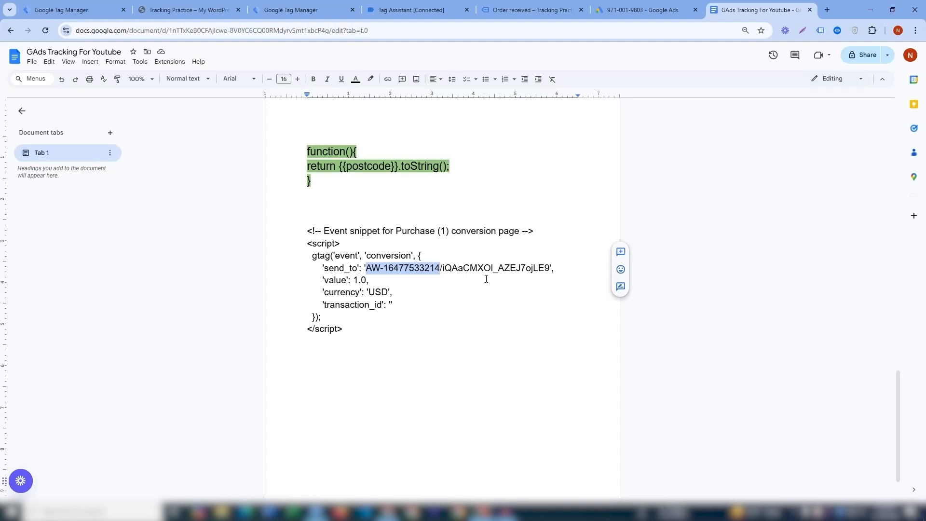
Step: Remove the pasted event snippet from the document and close the event snippet window in Google Ads
left_click_drag(386, 331, 294, 228)
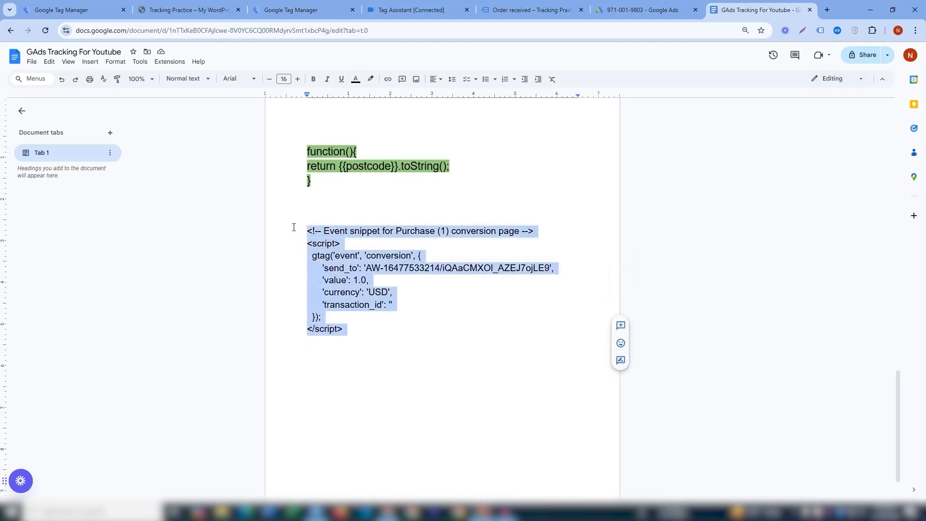
key("ctrl+x")
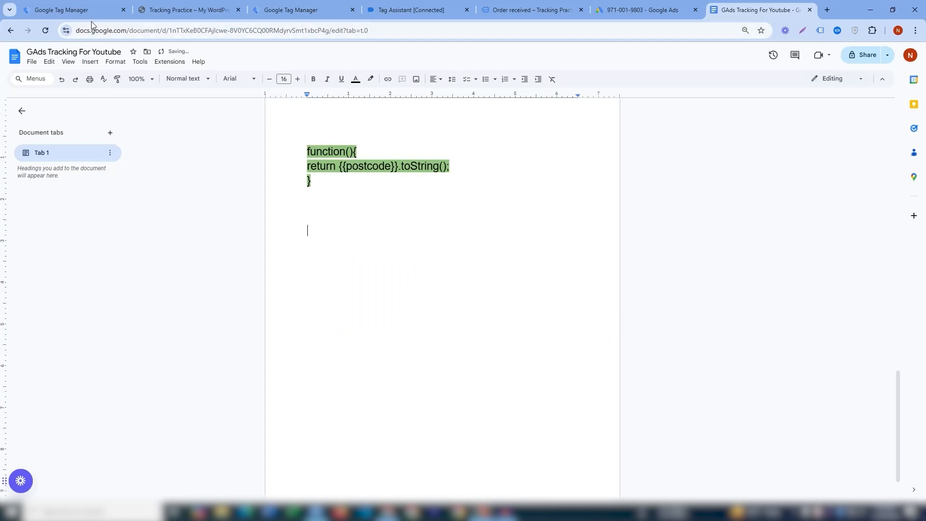
left_click(533, 9)
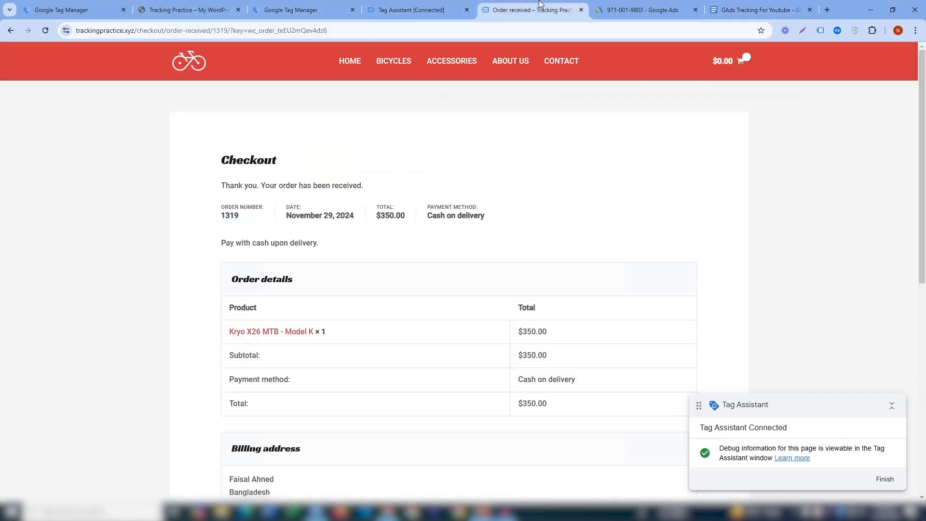
left_click(637, 10)
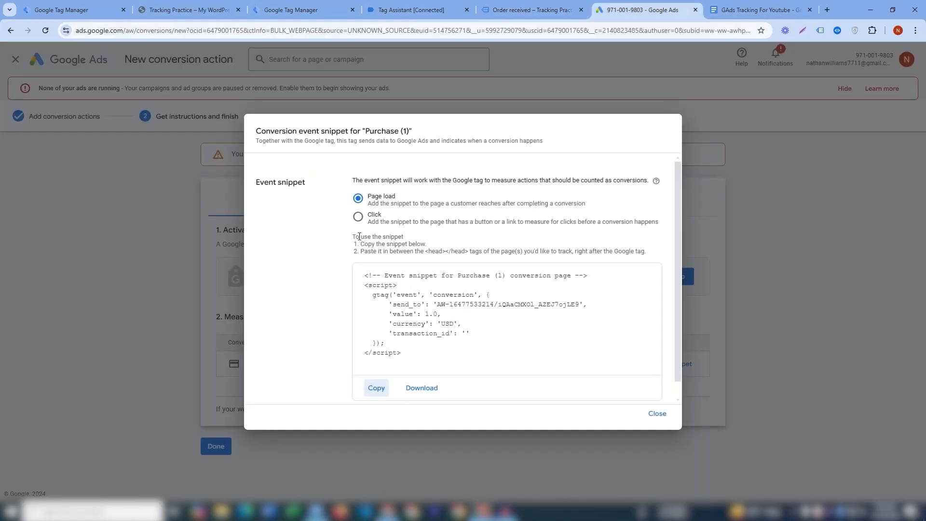
left_click(658, 414)
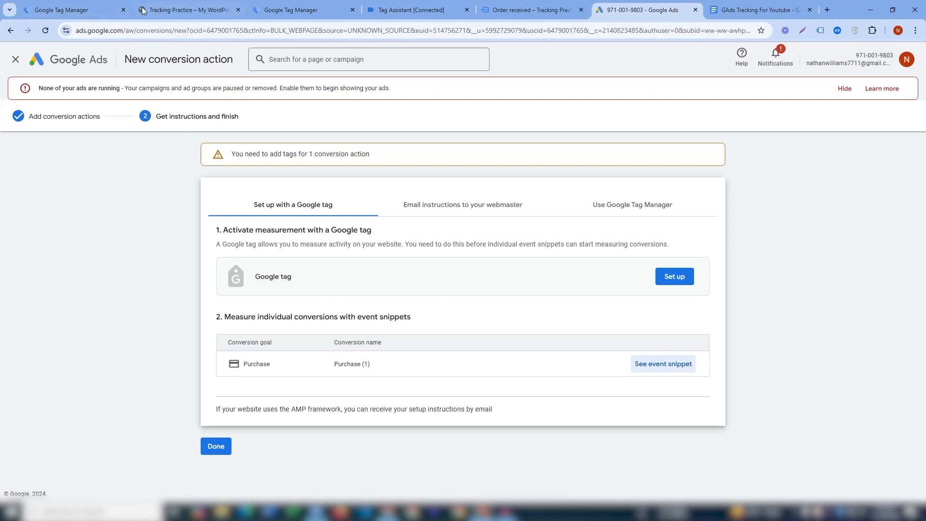
Step: Switch to Tag Manager and paste the copied AW- tag ID as the Tag ID of Google Tag For Google Ads
left_click(99, 8)
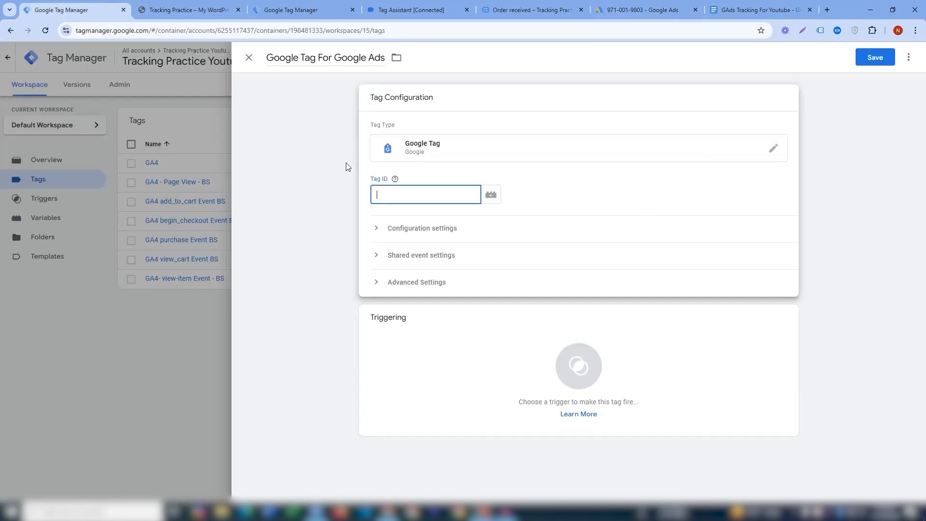
key("ctrl+v")
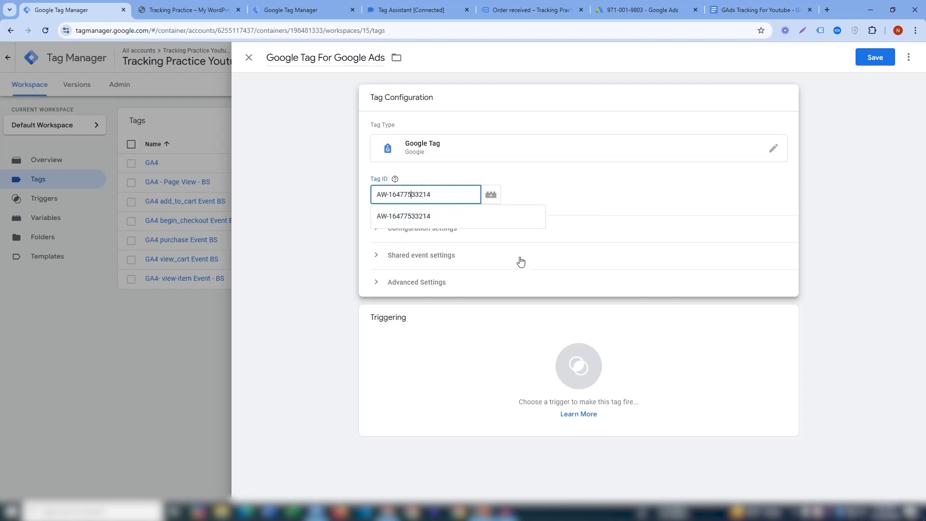
left_click(560, 181)
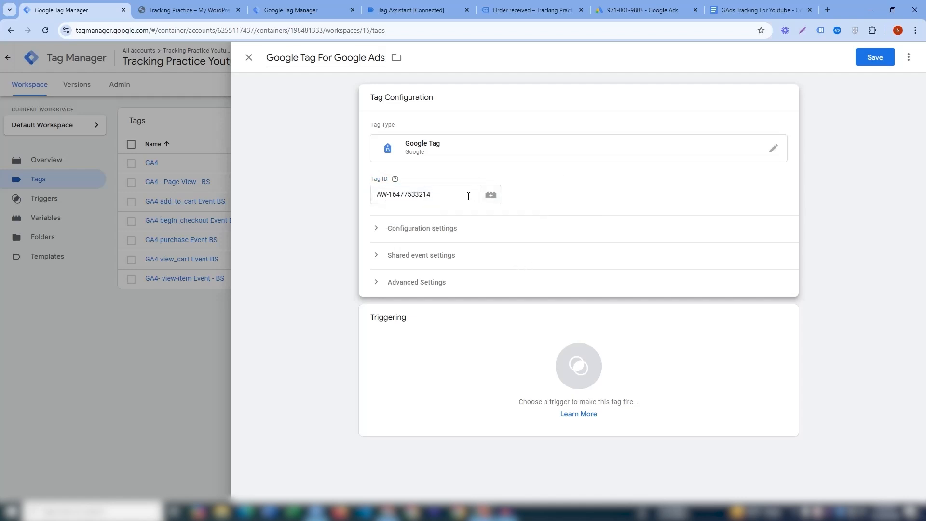
Step: Return to Google Ads and compare the Purchase event snippet with the conversion ID in the Google Tag Manager instructions
left_click(750, 8)
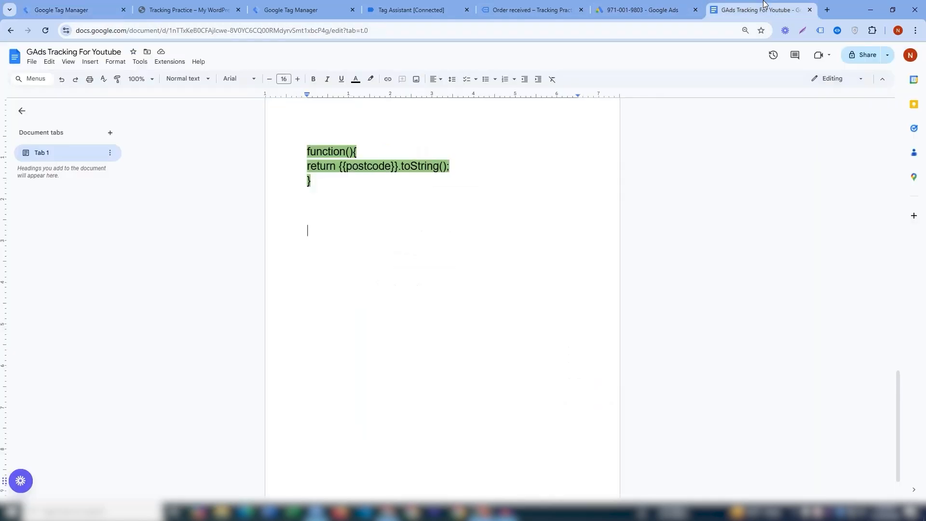
left_click(636, 8)
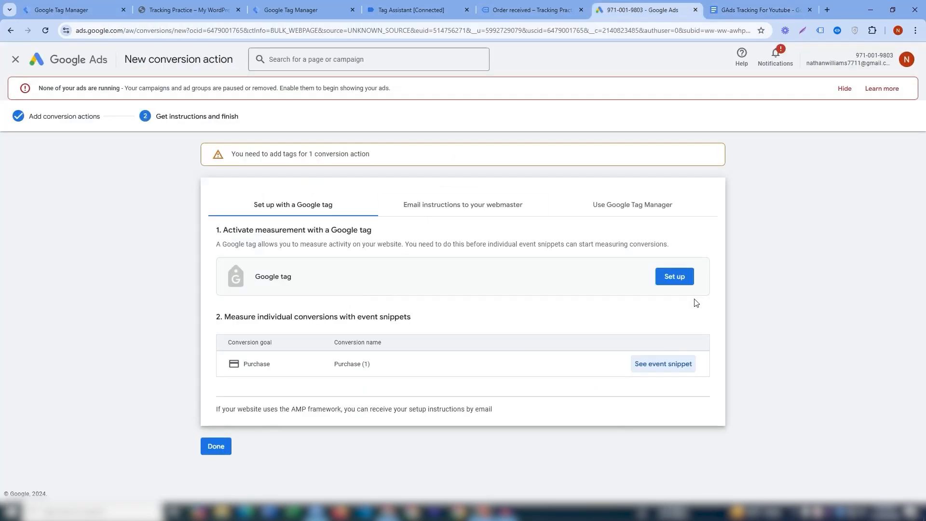
left_click(668, 369)
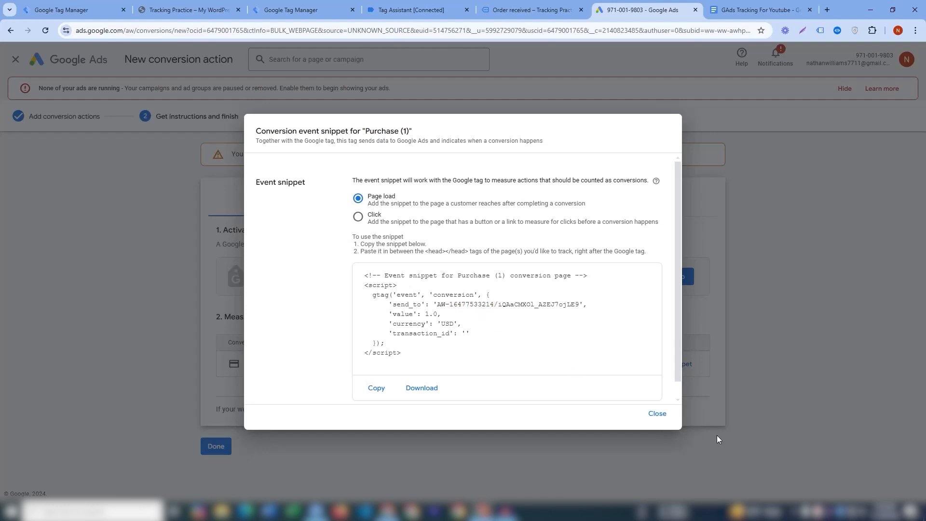
left_click(657, 414)
left_click(632, 208)
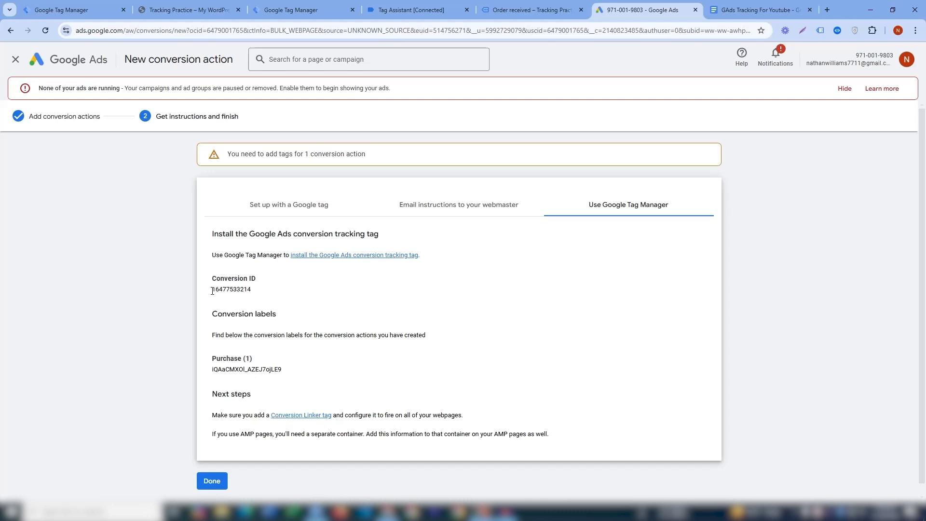
left_click_drag(213, 291, 268, 291)
left_click(314, 207)
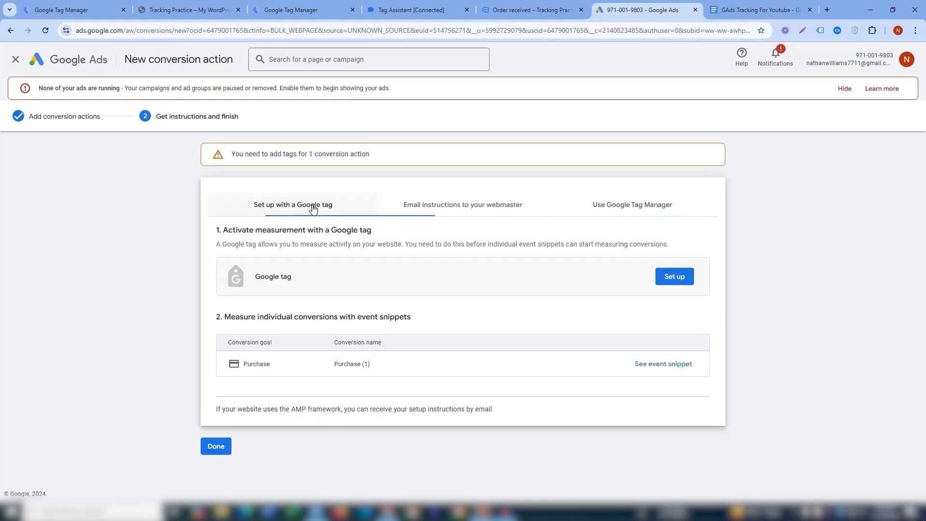
left_click(666, 368)
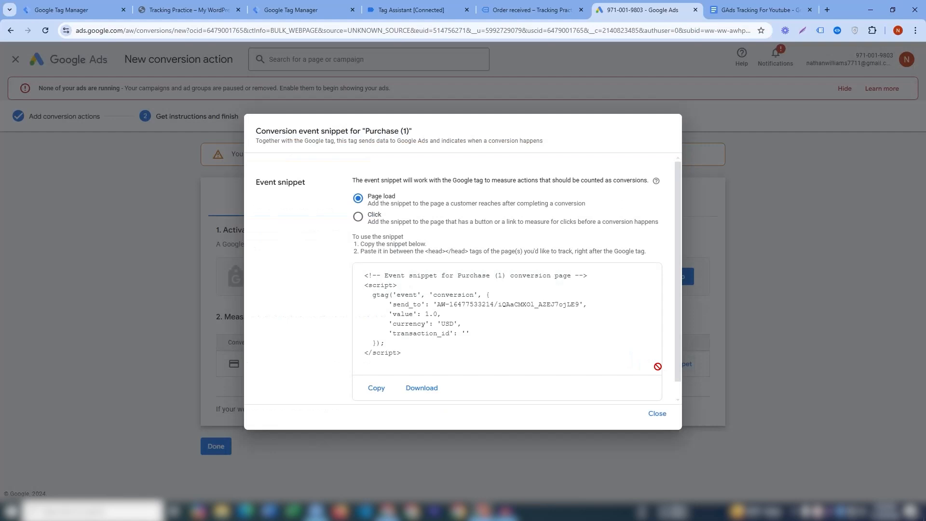
left_click(657, 414)
Step: Back in Tag Manager, add the All Pages firing trigger to Google Tag For Google Ads and save the tag
left_click(68, 10)
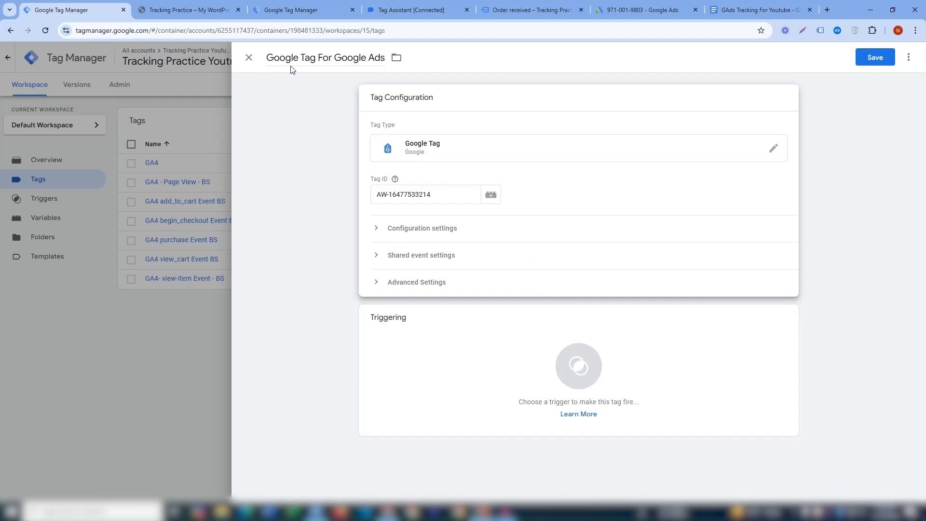
left_click(599, 358)
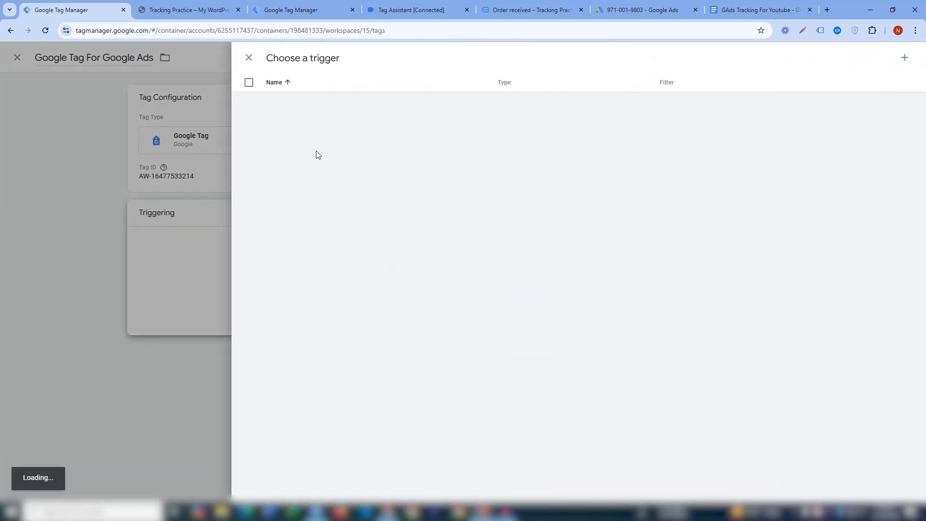
left_click(298, 109)
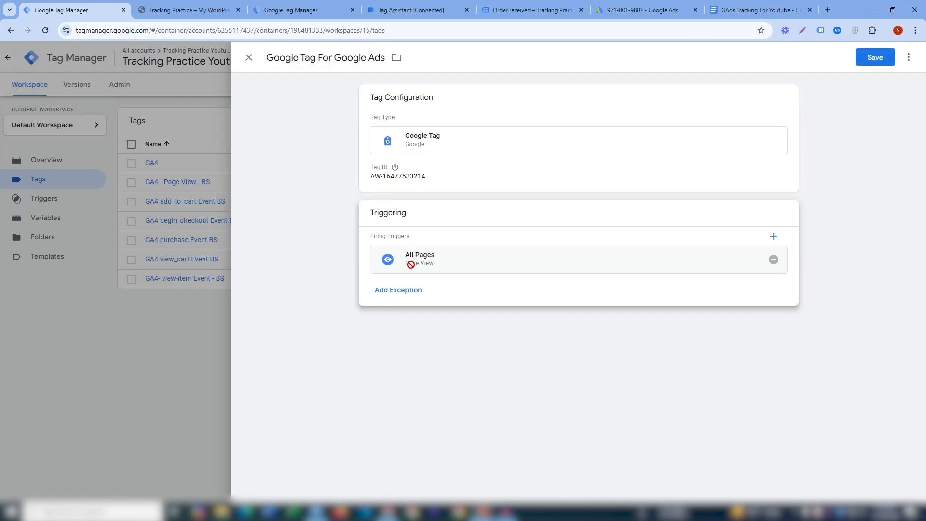
left_click(872, 58)
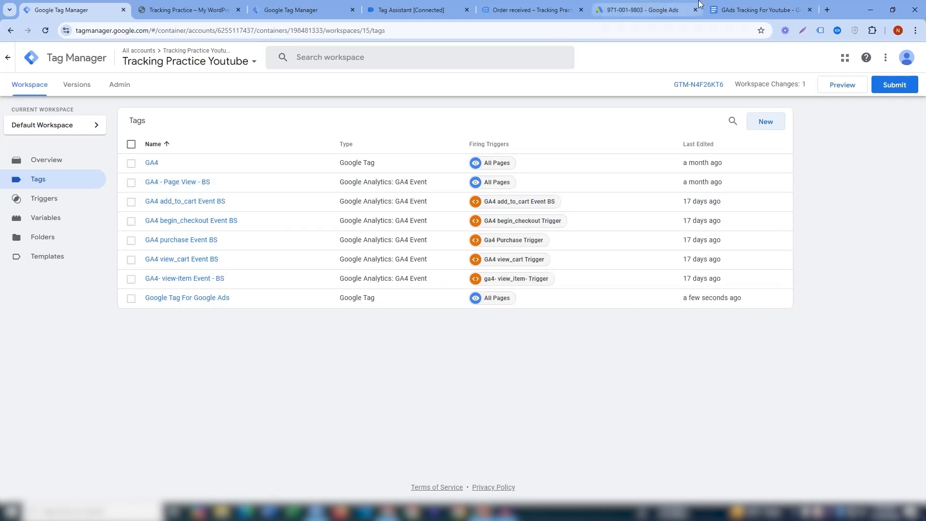
Step: Create a new tag in the Tag Manager workspace and name it Purchase For Google Ads
left_click(656, 10)
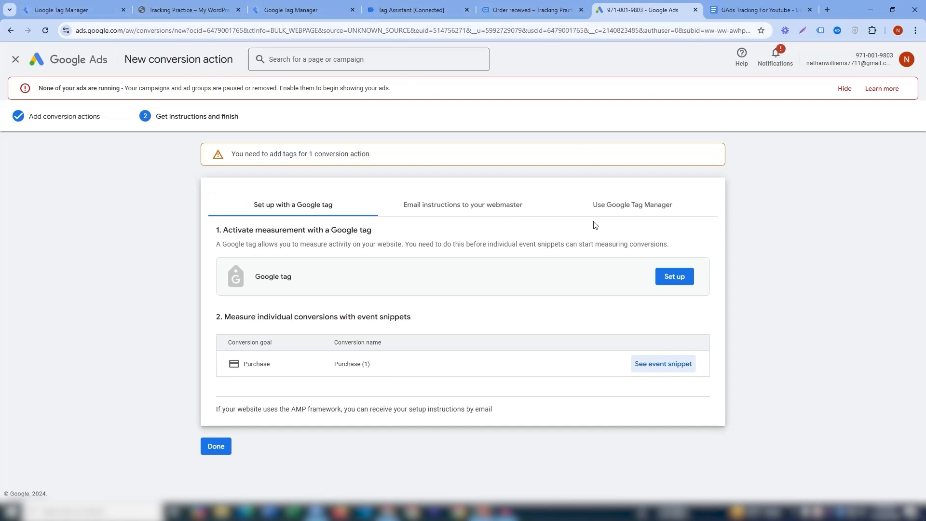
left_click(63, 10)
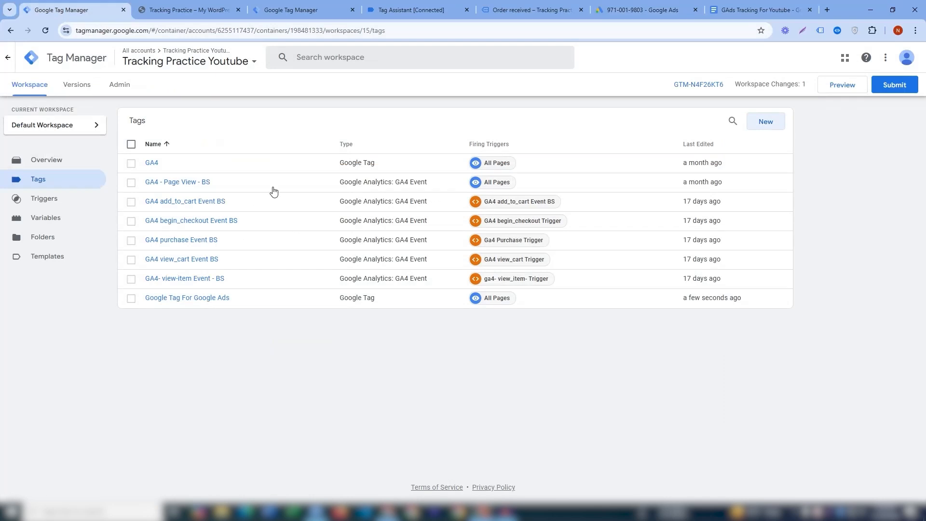
left_click(750, 123)
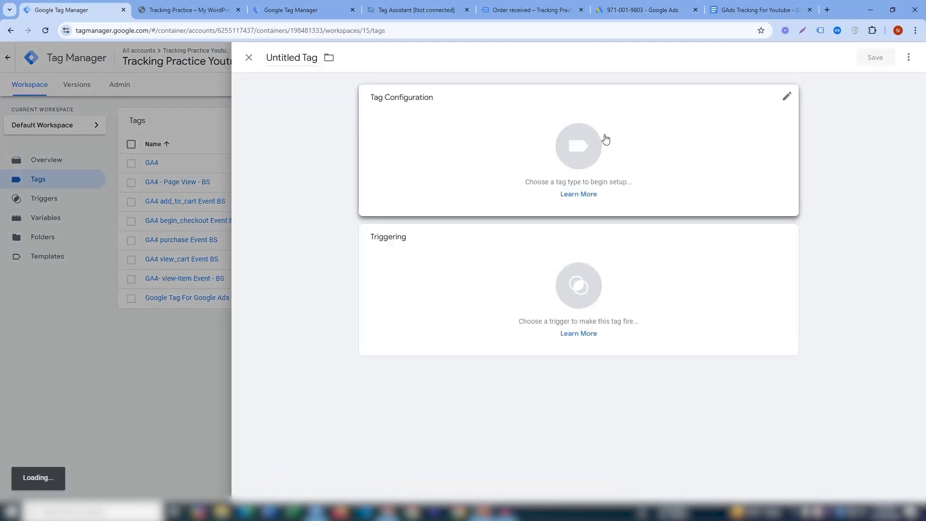
left_click(313, 56)
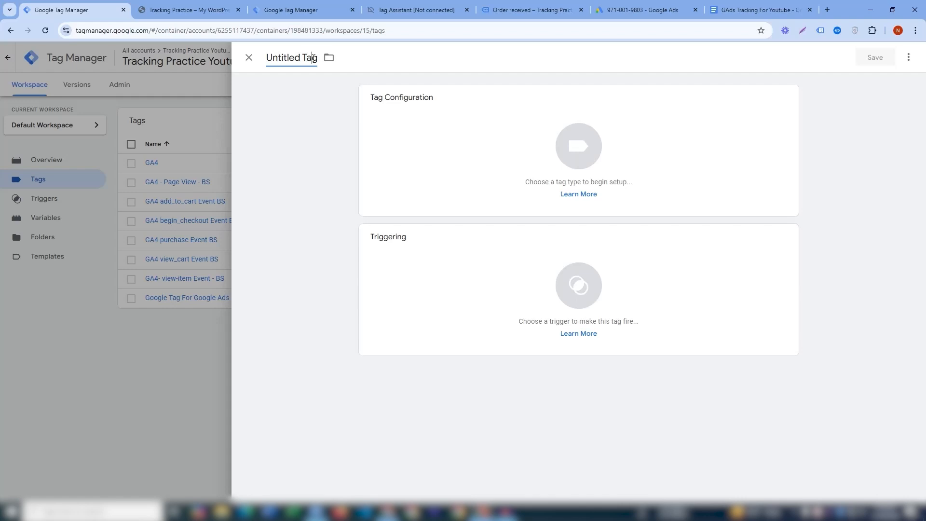
key("BackSpace")
key("BackSpace")
key("BackSpace")
key("BackSpace")
key("BackSpace")
key("BackSpace")
key("BackSpace")
key("BackSpace")
key("BackSpace")
key("BackSpace")
key("BackSpace")
key("BackSpace")
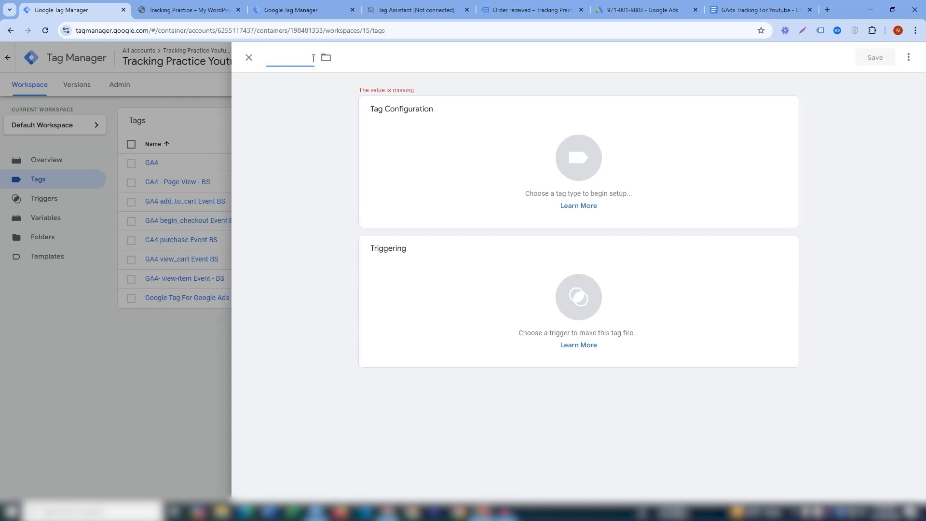
type("Purchase For Google Ads")
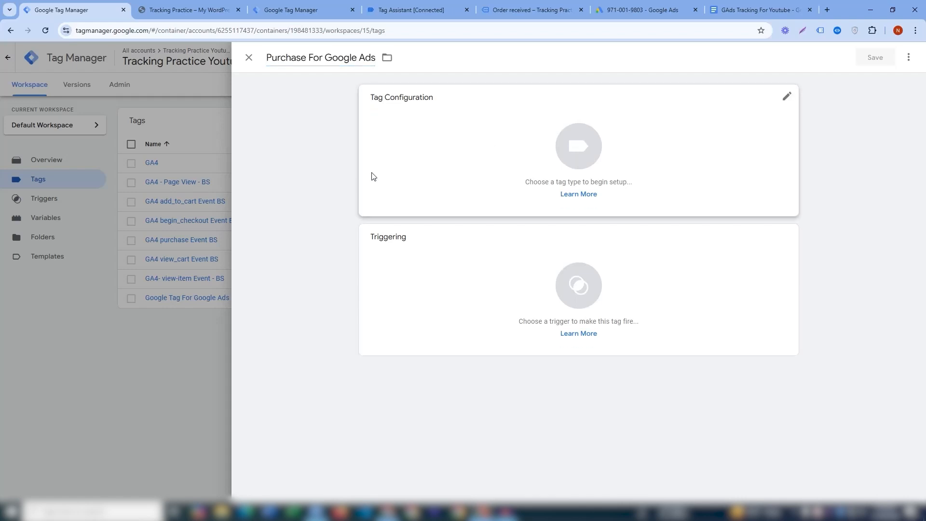
Step: Set the tag type of Purchase For Google Ads to Google Ads Conversion Tracking
left_click(628, 128)
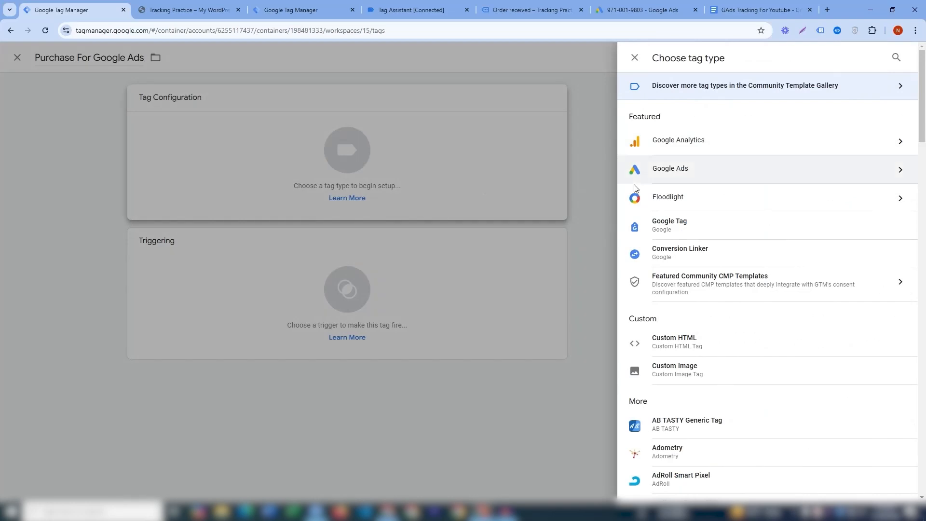
left_click(702, 172)
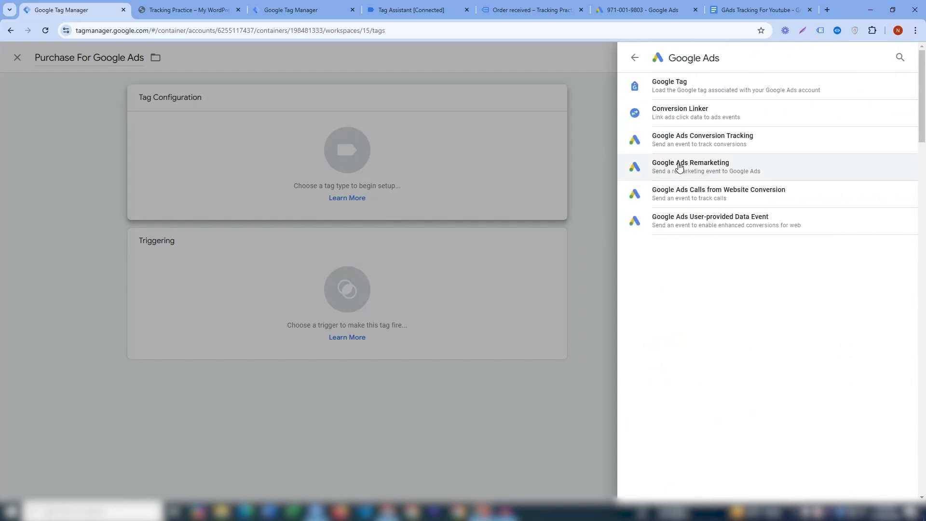
left_click(686, 143)
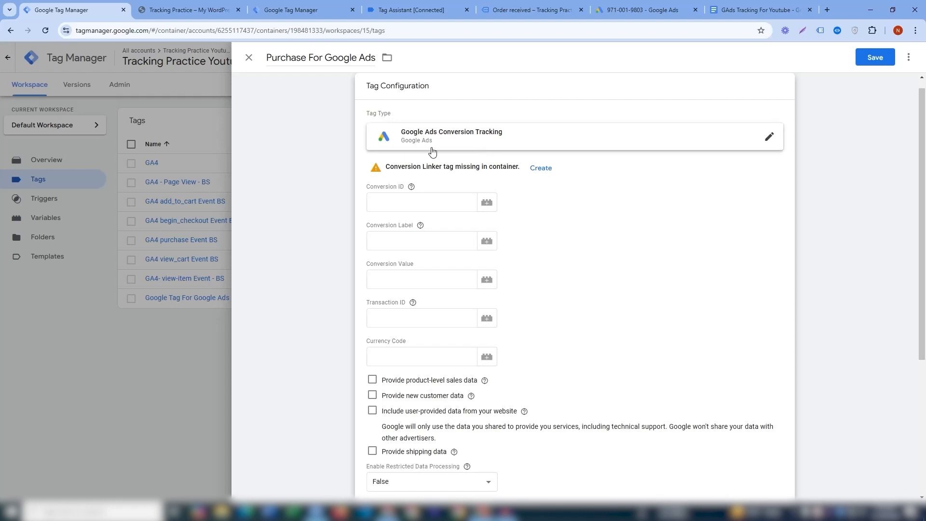
Step: Copy the conversion ID from the Google Tag Manager instructions in Google Ads and paste it into the tag's Conversion ID
left_click(427, 203)
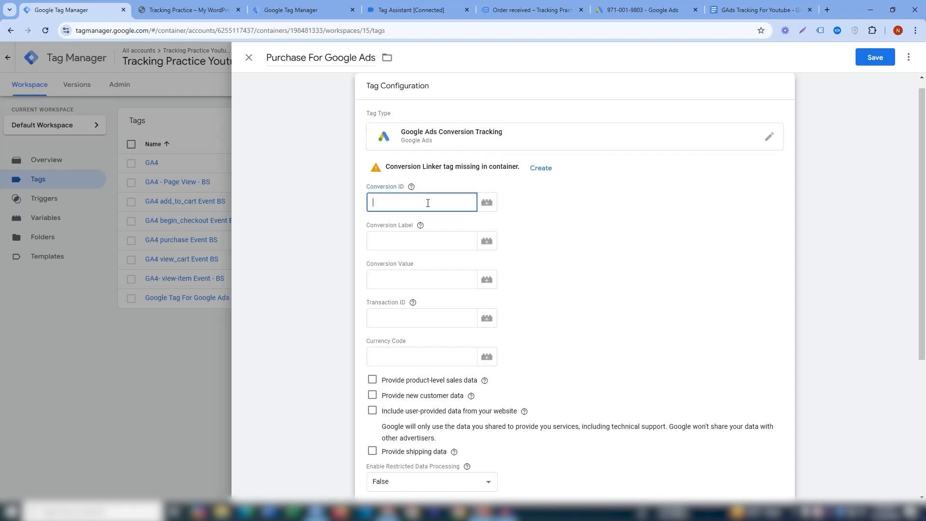
left_click_drag(644, 10, 208, 5)
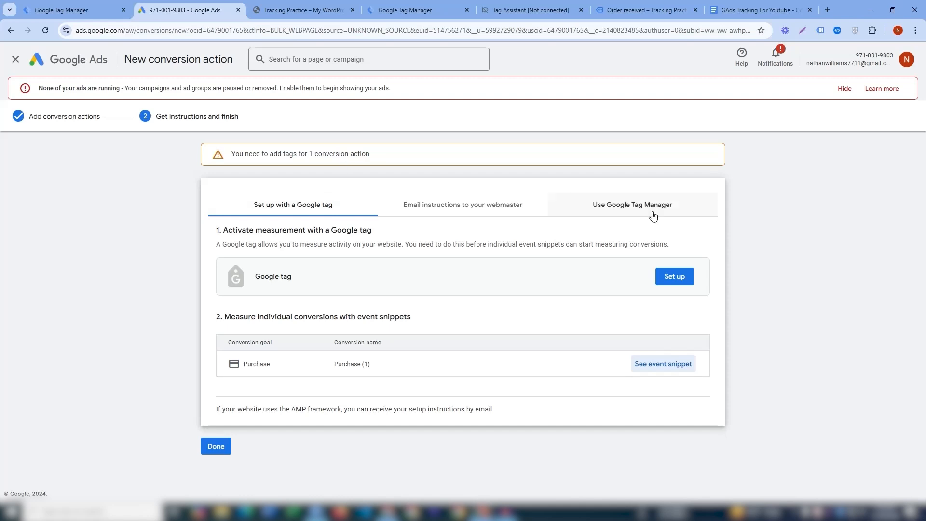
left_click(613, 206)
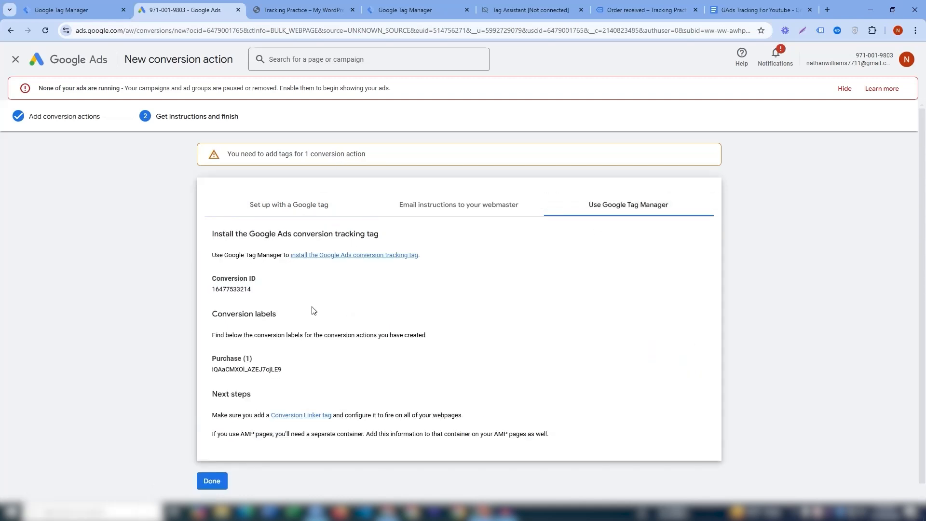
left_click_drag(254, 289, 214, 292)
left_click(61, 9)
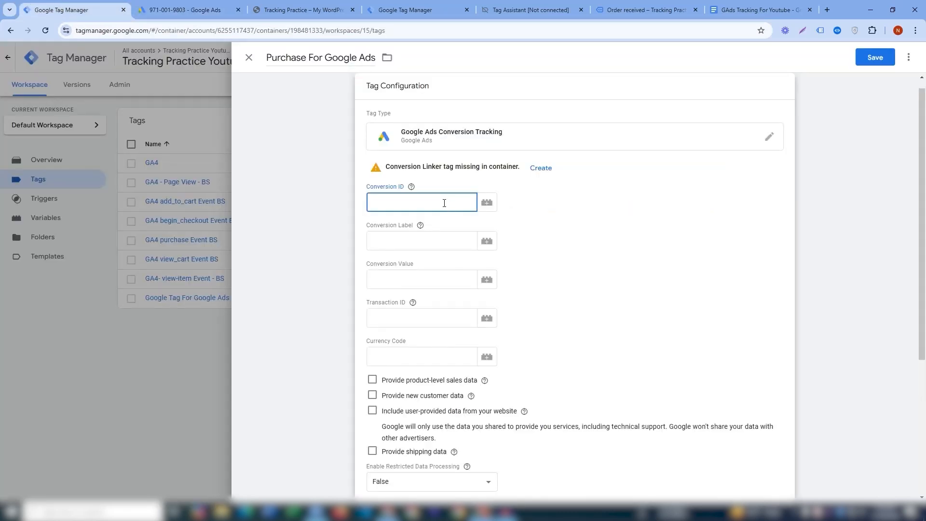
key("ctrl+v")
Step: Copy the Purchase (1) conversion label from Google Ads and paste it into the tag's Conversion Label
left_click(409, 234)
left_click(189, 9)
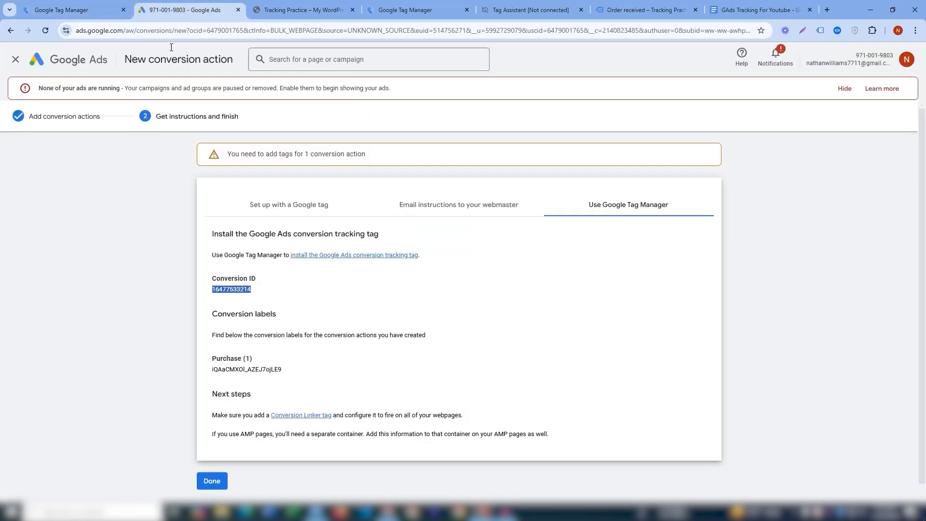
double_click(247, 369)
key("ctrl+c")
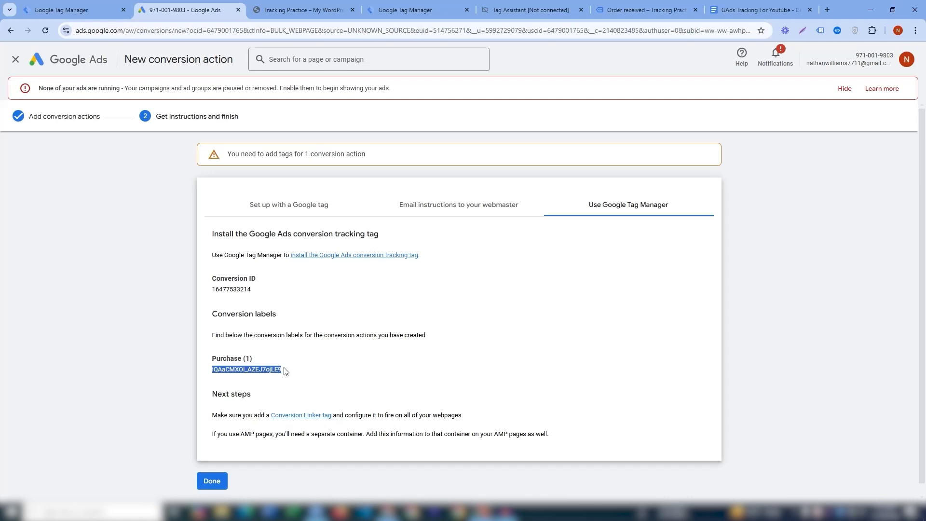
left_click(51, 3)
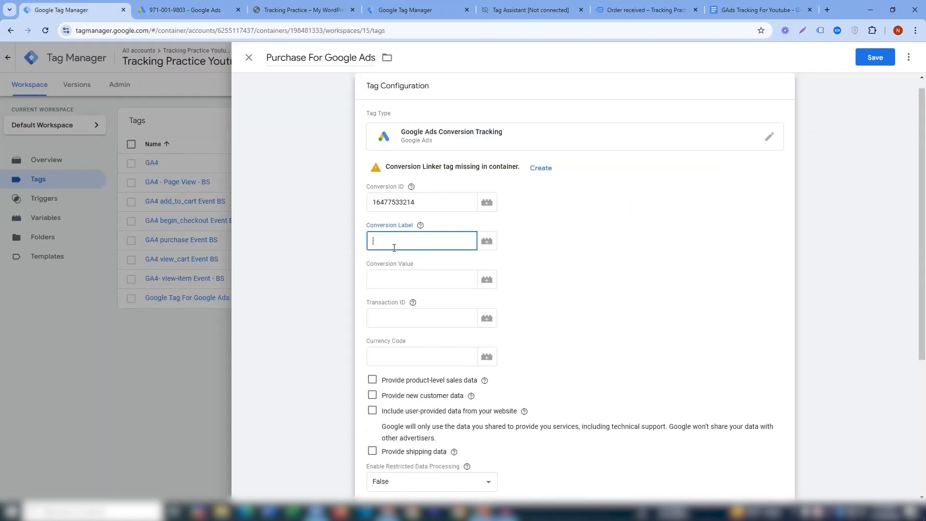
key("ctrl+v")
left_click(605, 255)
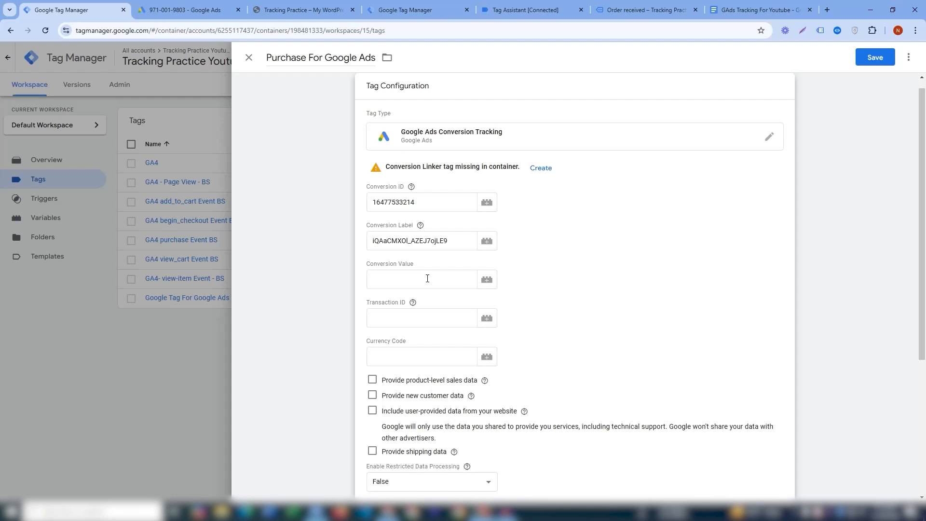
Step: Open the Tracking Practice Youtube container in a second Tag Manager browser tab
left_click(487, 283)
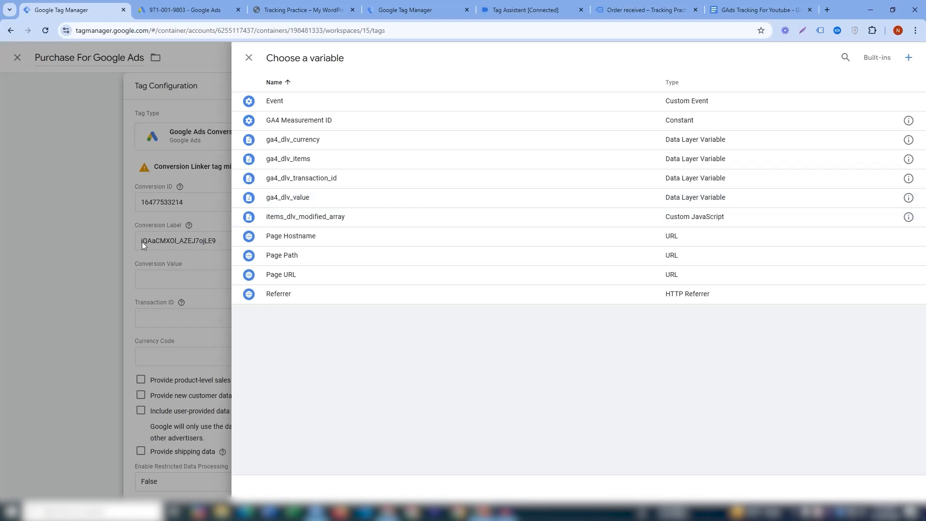
left_click(109, 253)
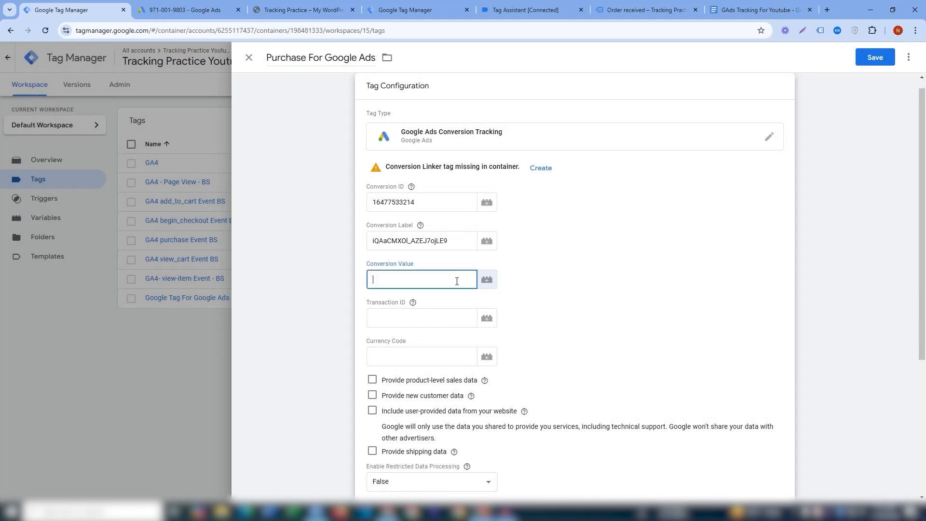
left_click(828, 9)
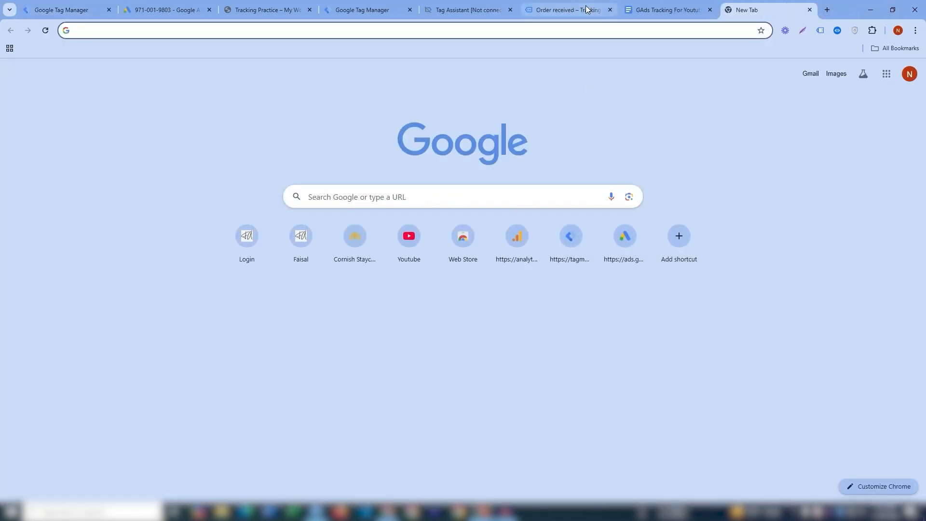
left_click(581, 9)
left_click(477, 10)
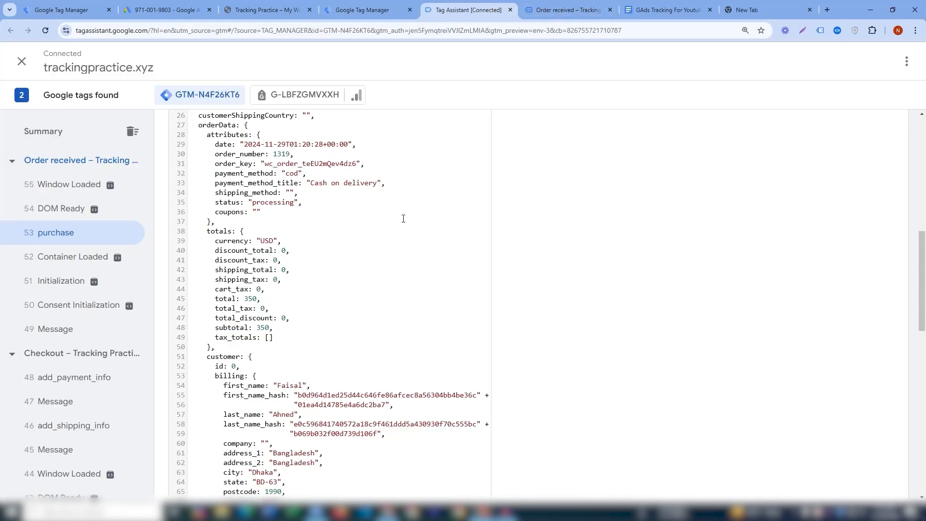
left_click(569, 9)
left_click(468, 10)
left_click(781, 11)
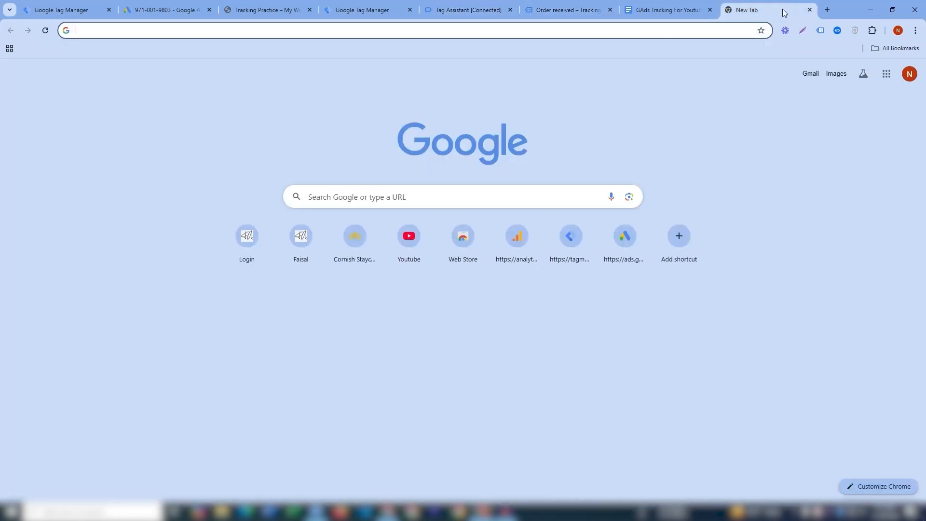
left_click(579, 236)
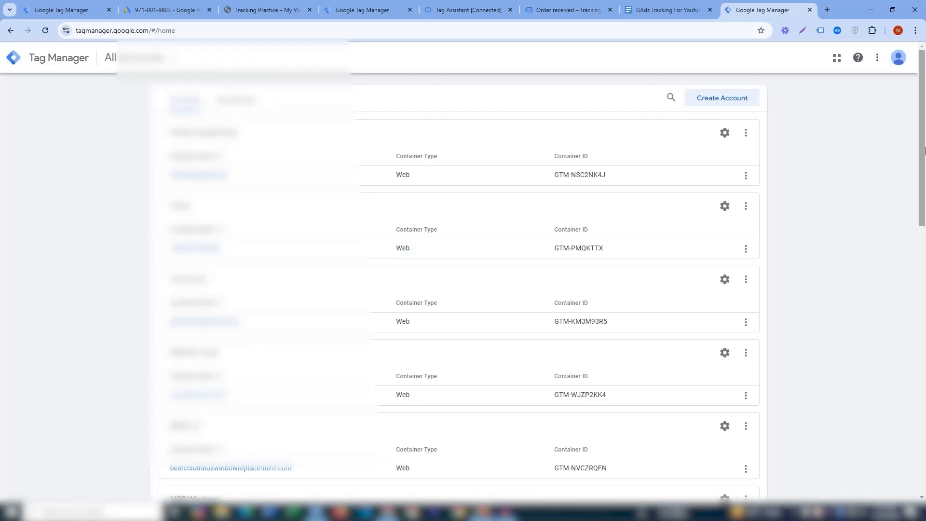
left_click_drag(923, 151, 924, 418)
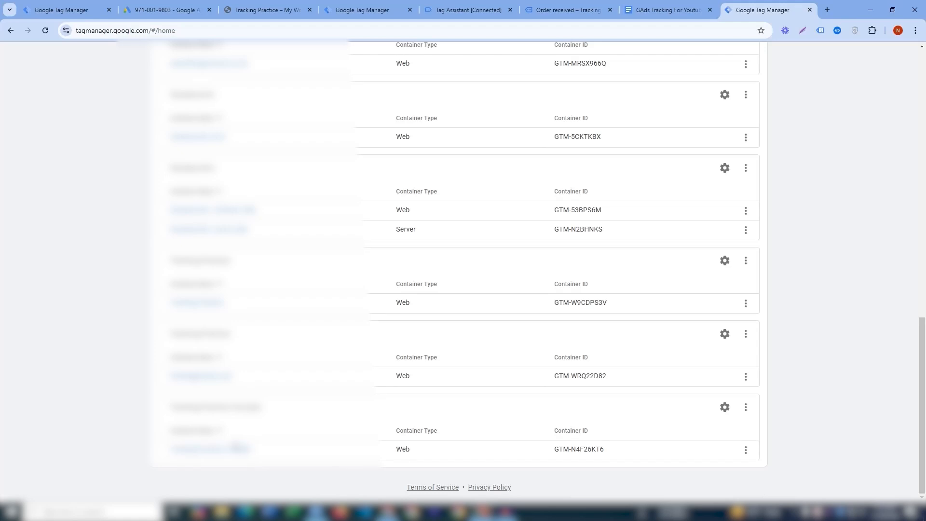
left_click(237, 448)
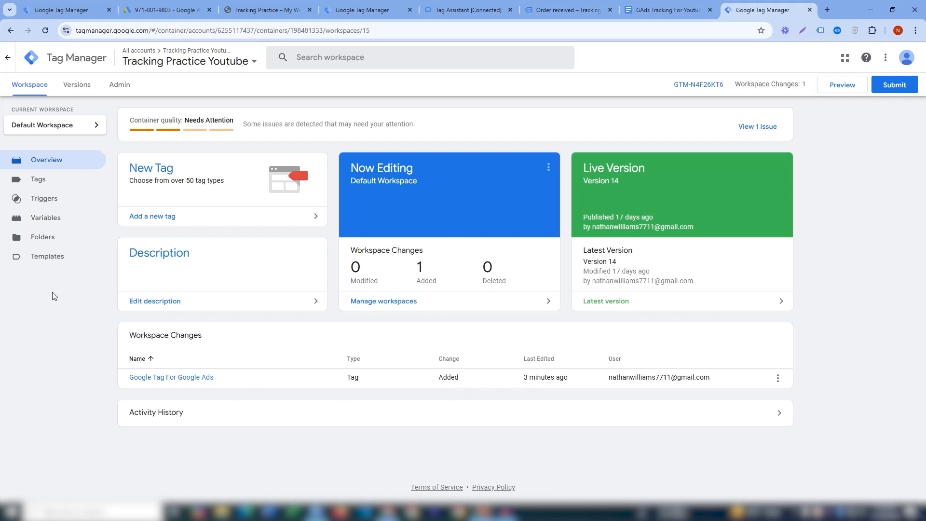
Step: Open the user-defined variable ga4_dlv_value in the container and examine its Data Layer Variable Name
left_click(49, 220)
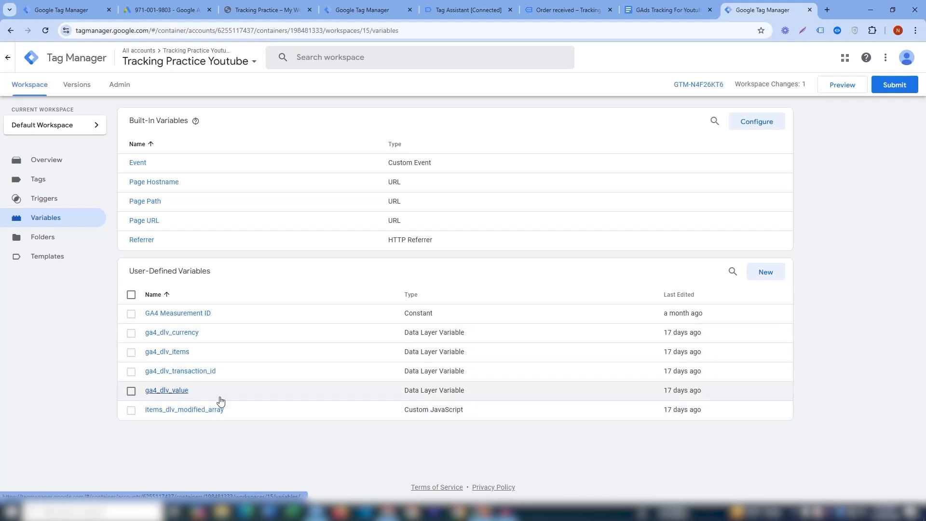
left_click(166, 390)
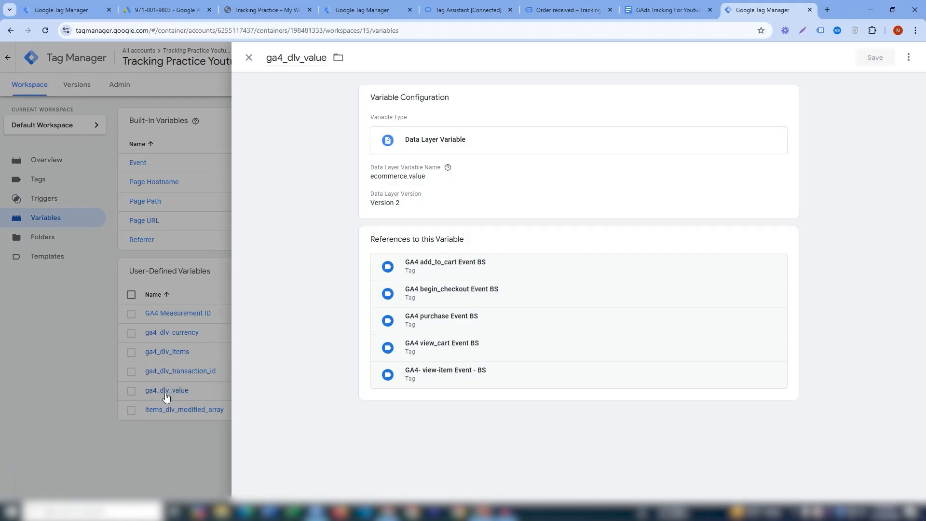
left_click(444, 153)
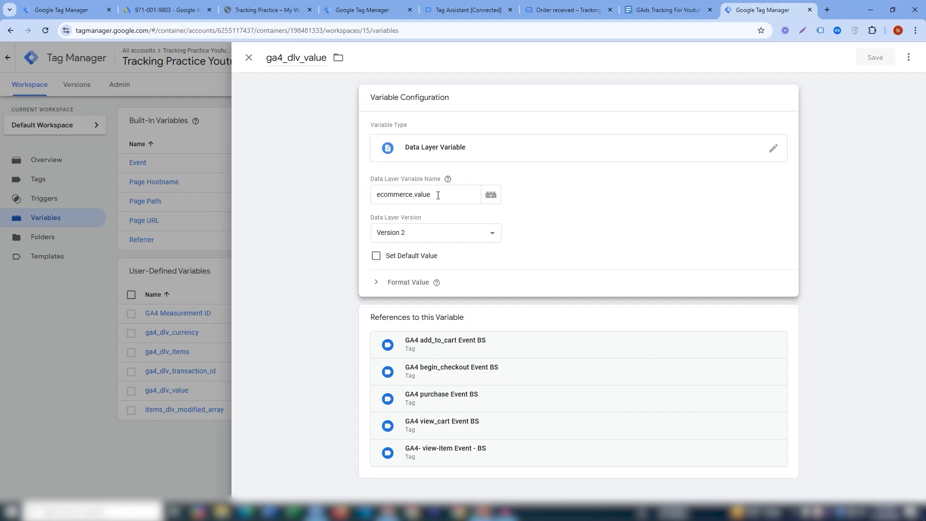
left_click(438, 195)
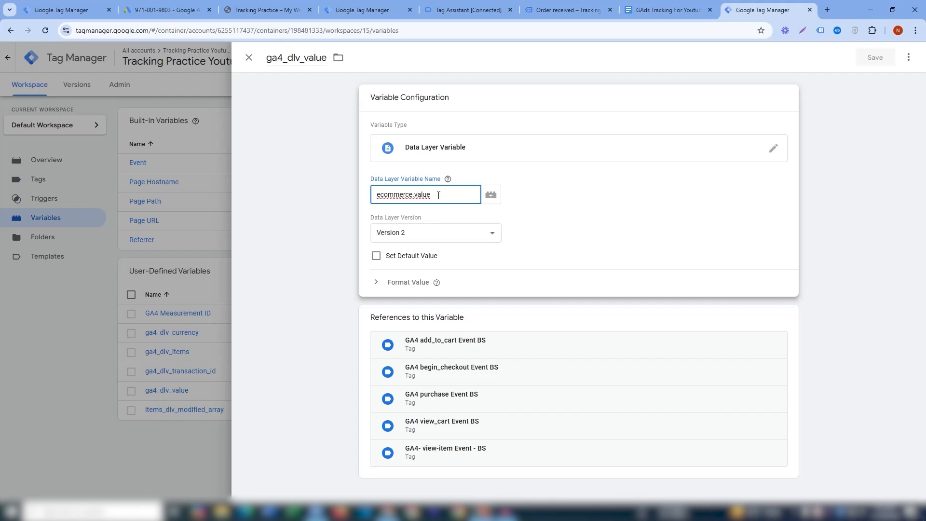
left_click_drag(438, 195, 372, 195)
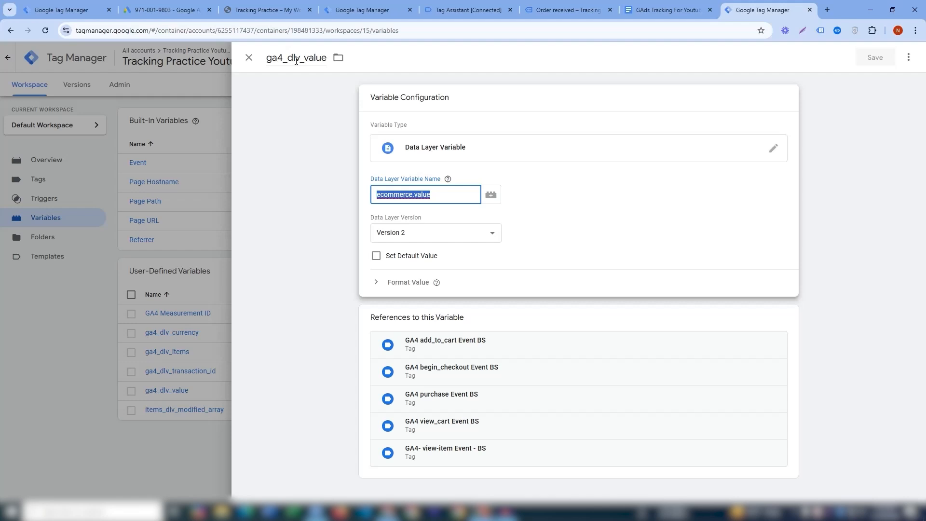
Step: Check the Conversion Value field of Purchase For Google Ads against the data layer name used by ga4_dlv_value
left_click(67, 10)
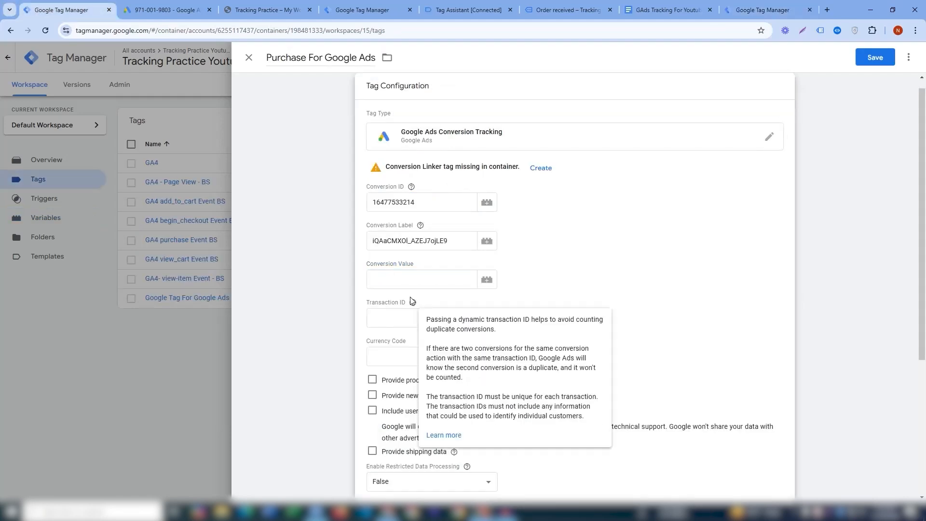
left_click(422, 279)
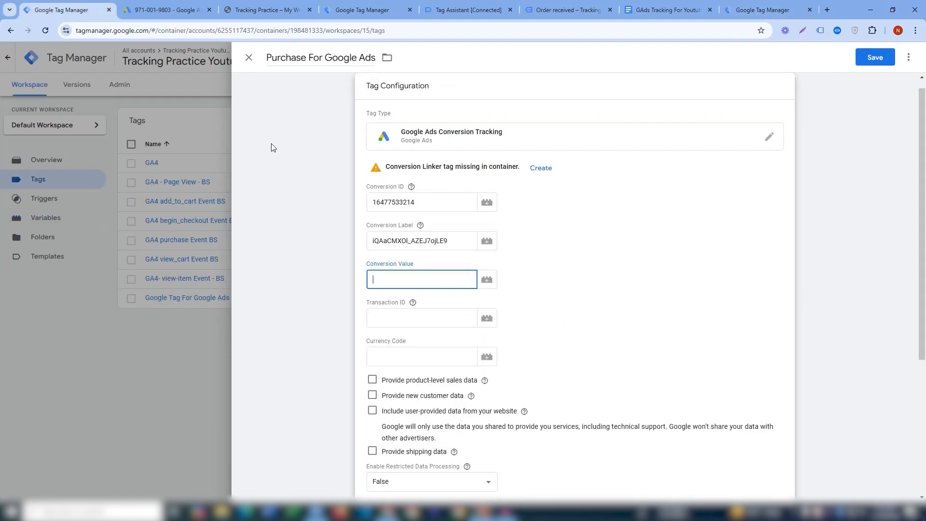
left_click(770, 8)
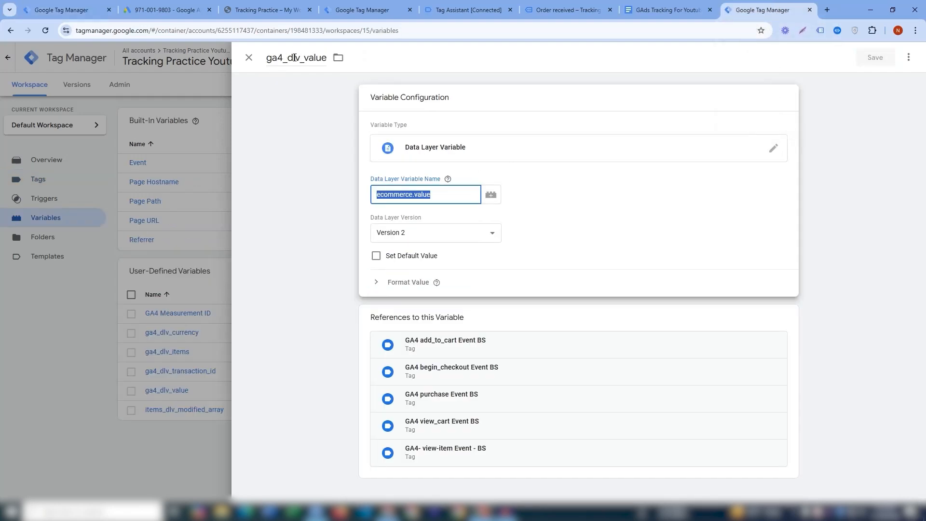
left_click(430, 198)
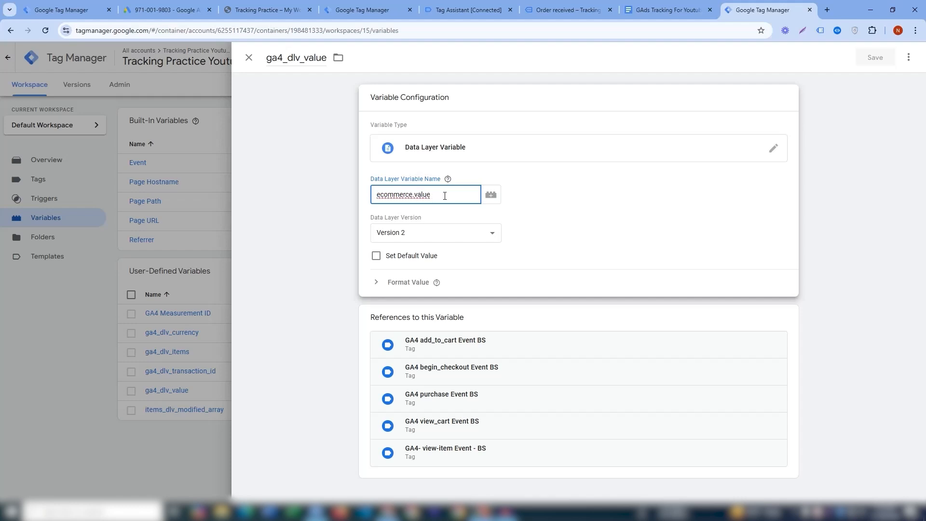
left_click_drag(445, 196, 374, 195)
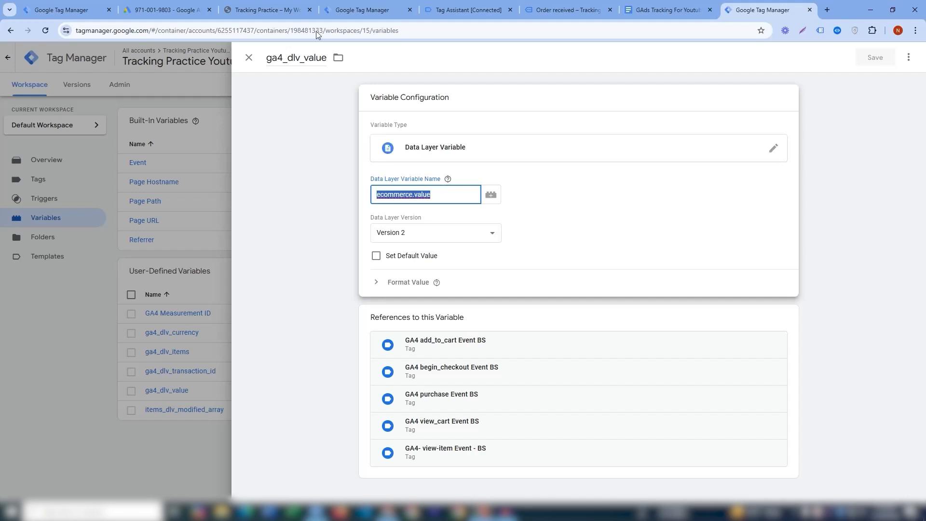
Step: Examine the ecommerce value in Tag Assistant's purchase event and compare it with the Data Layer Variable Name of ga4_dlv_value
left_click(285, 10)
left_click(360, 10)
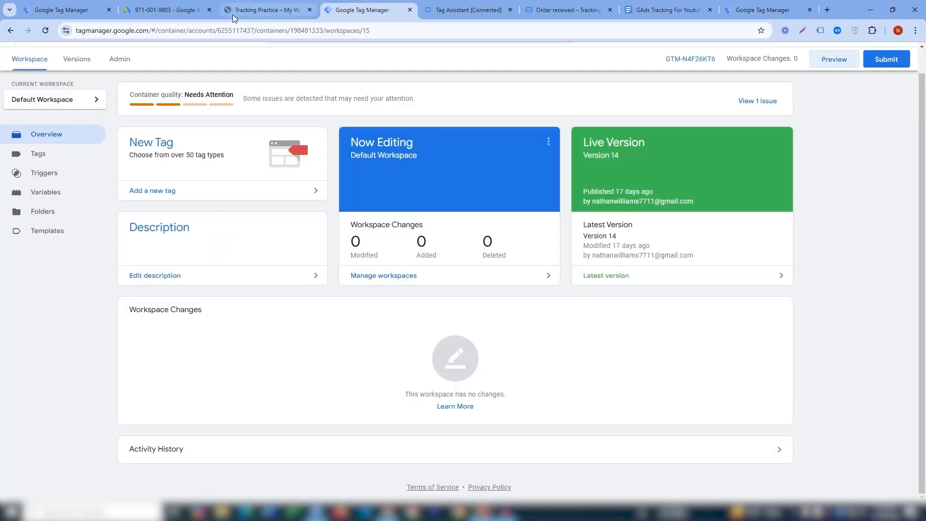
left_click(453, 9)
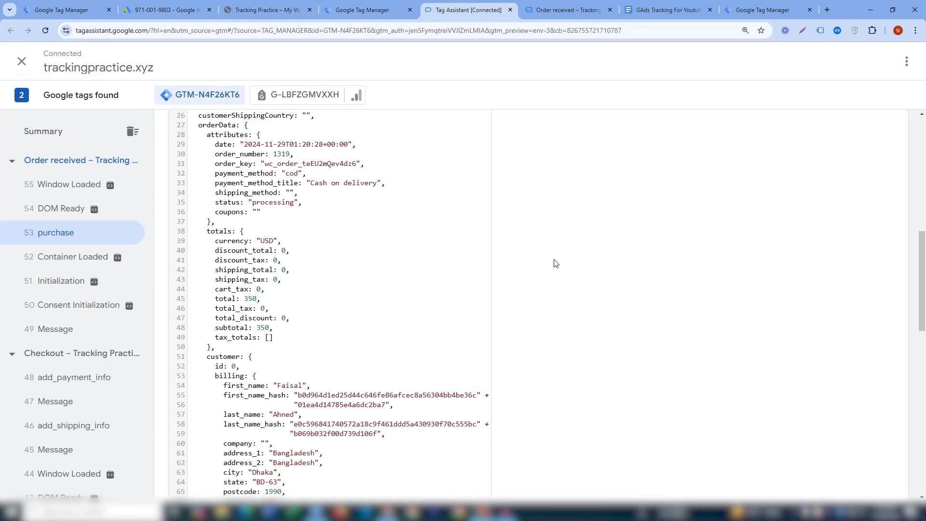
left_click_drag(922, 255, 924, 425)
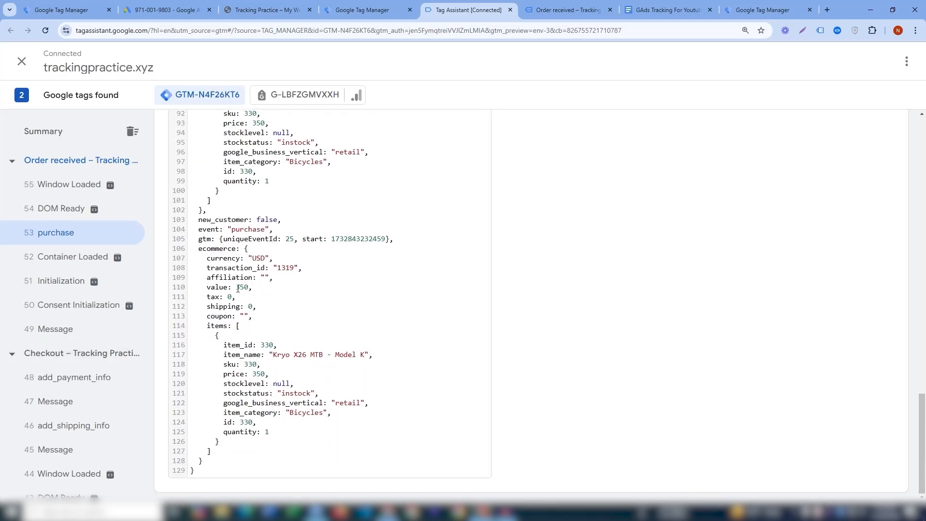
left_click_drag(197, 248, 244, 249)
left_click_drag(204, 288, 251, 288)
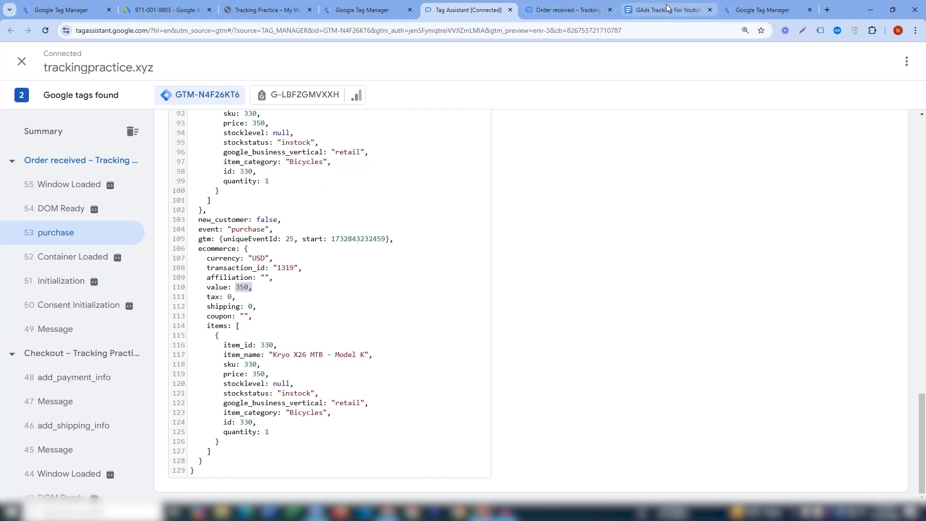
left_click(746, 6)
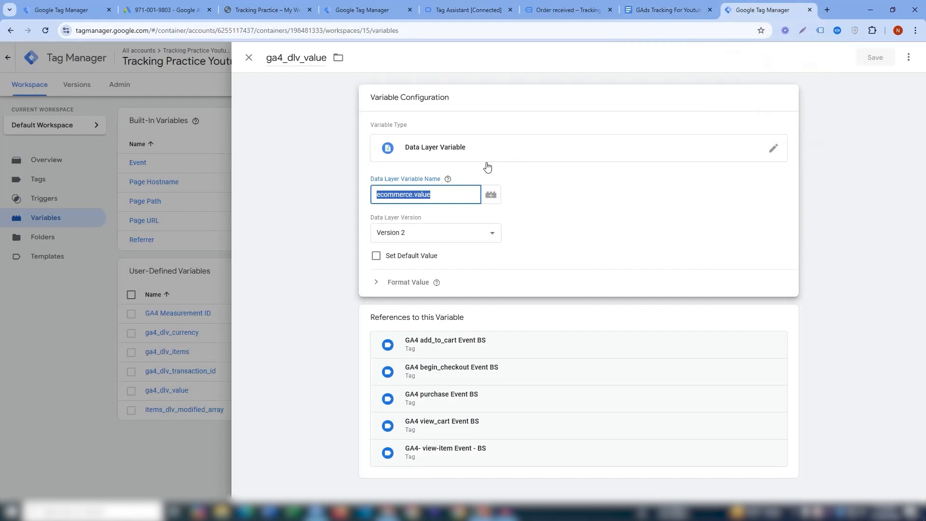
left_click_drag(440, 195, 379, 196)
left_click(62, 9)
left_click(490, 281)
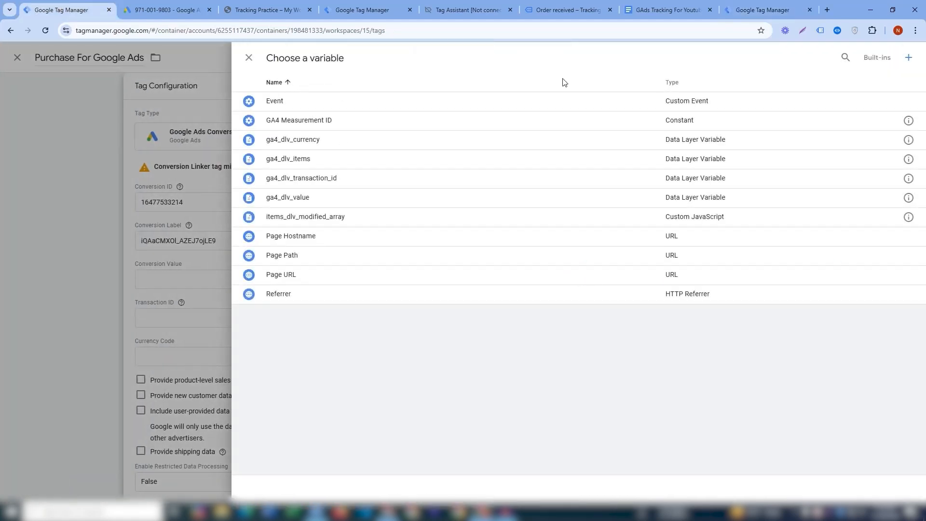
left_click(908, 59)
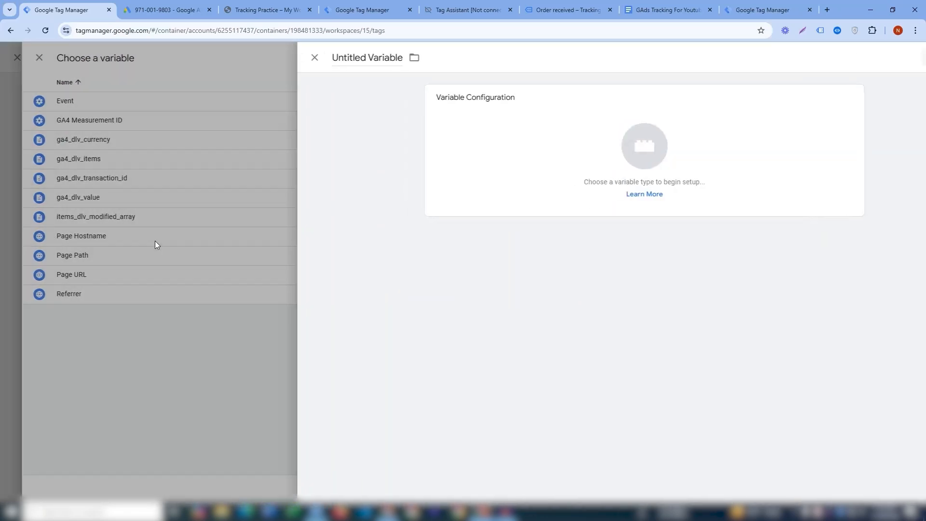
left_click(155, 242)
left_click(215, 260)
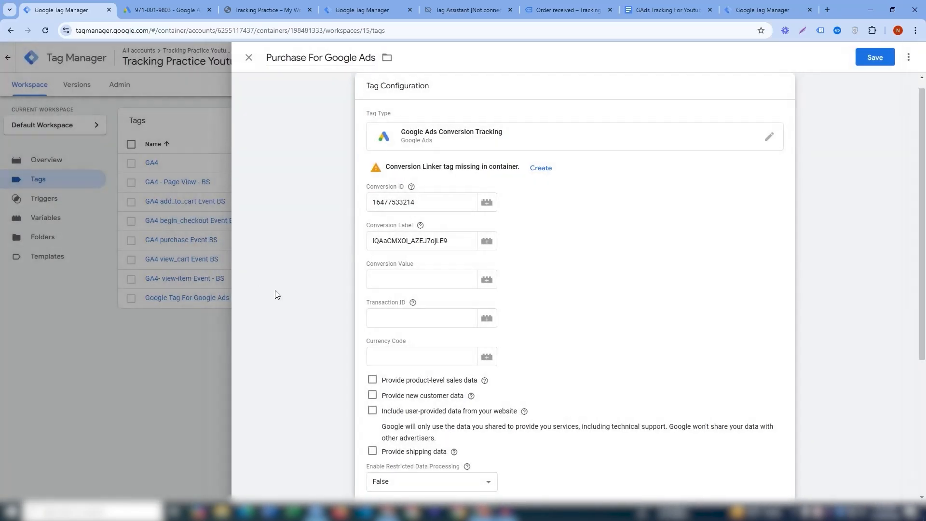
Step: Set the Conversion Value of the Purchase For Google Ads tag to the variable ga4_dlv_value
left_click(776, 3)
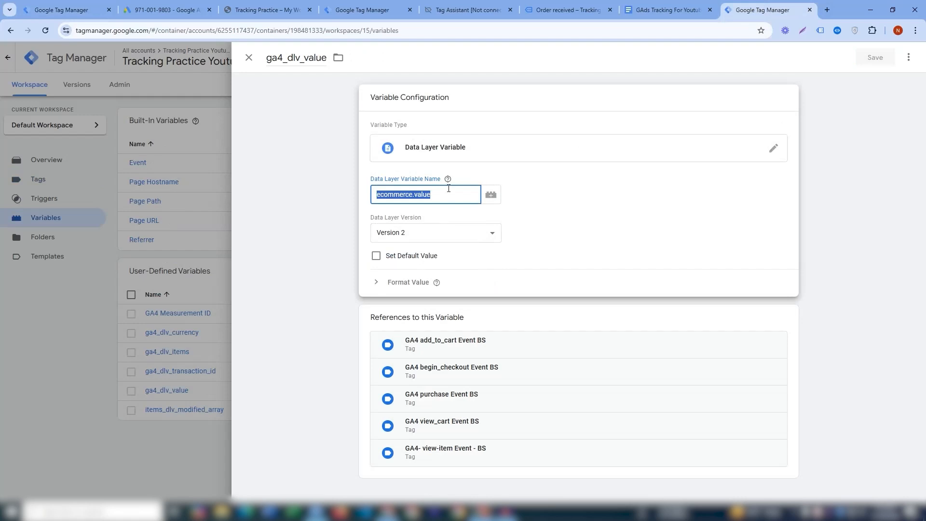
left_click(53, 9)
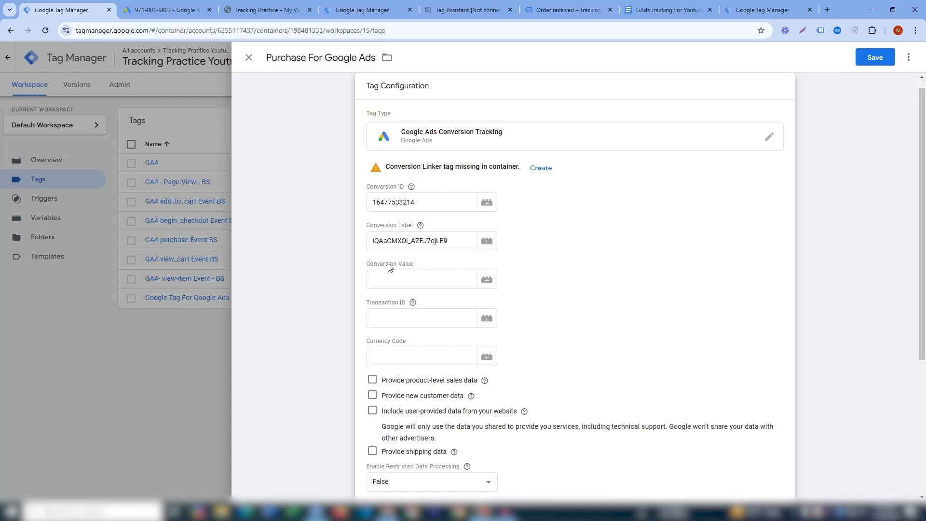
left_click(489, 281)
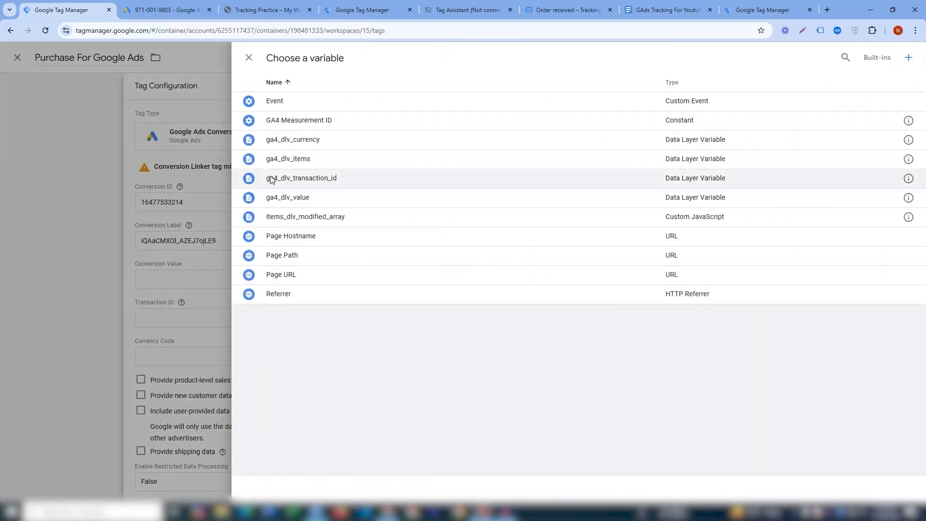
left_click(283, 198)
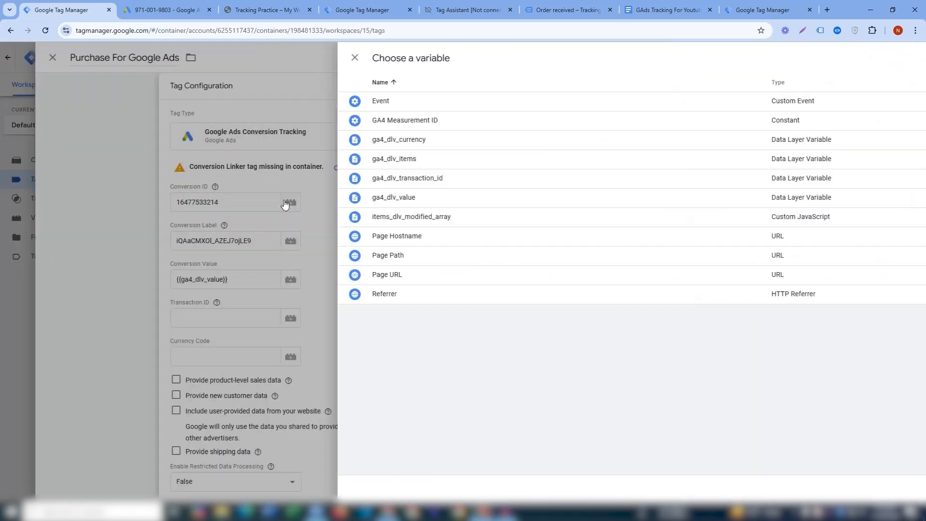
Step: Set the tag's Transaction ID to the variable ga4_dlv_transaction_id
left_click(416, 318)
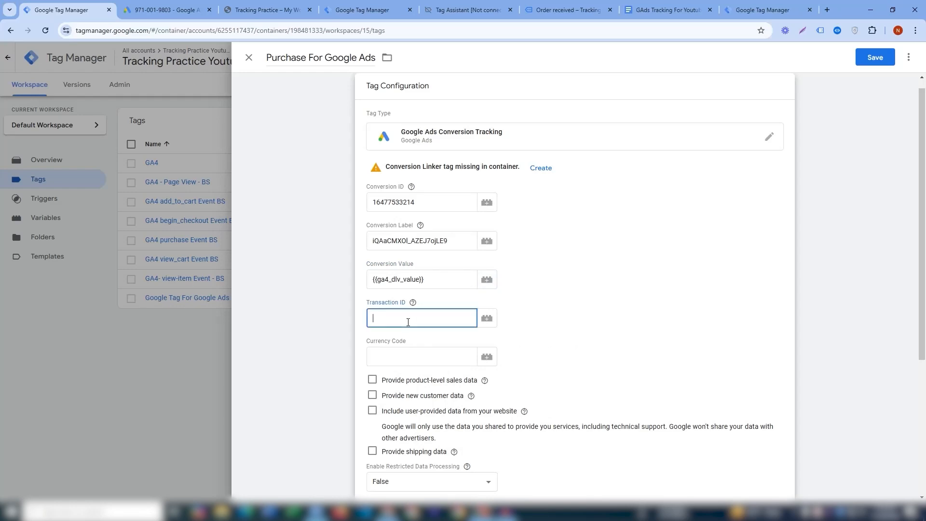
left_click(488, 321)
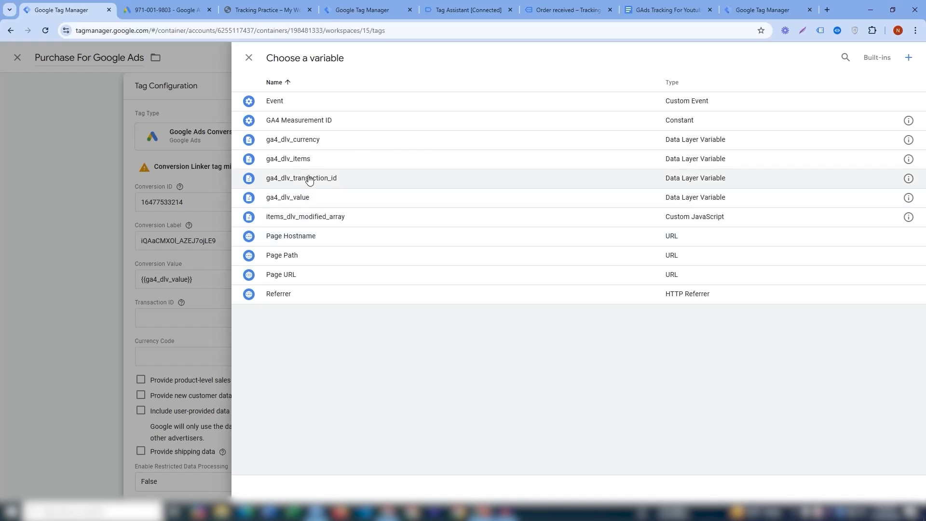
left_click(295, 180)
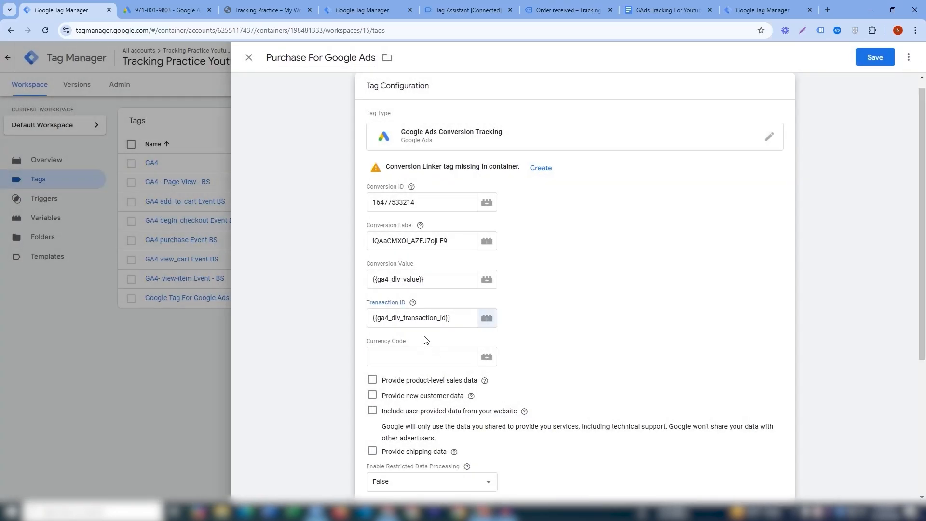
Step: Set the Currency Code of the Purchase For Google Ads tag to the variable ga4_dlv_currency
left_click(439, 359)
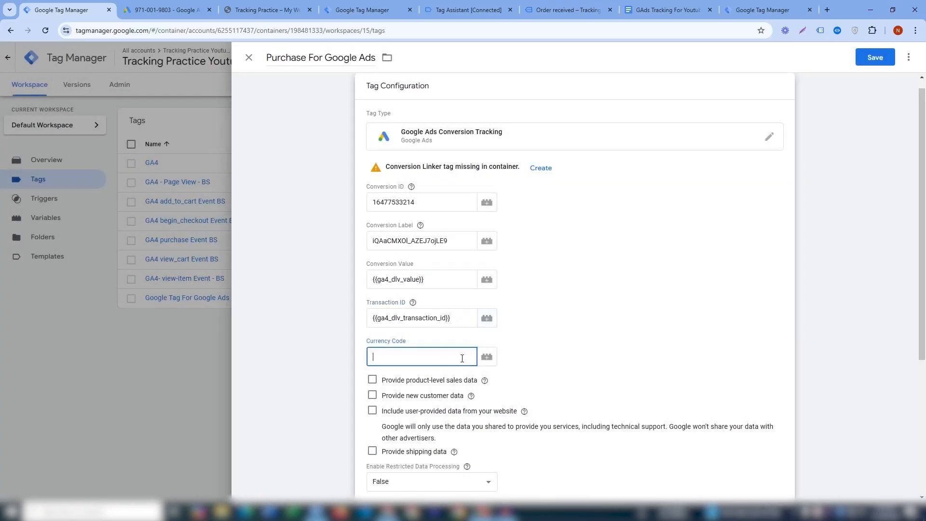
left_click(486, 356)
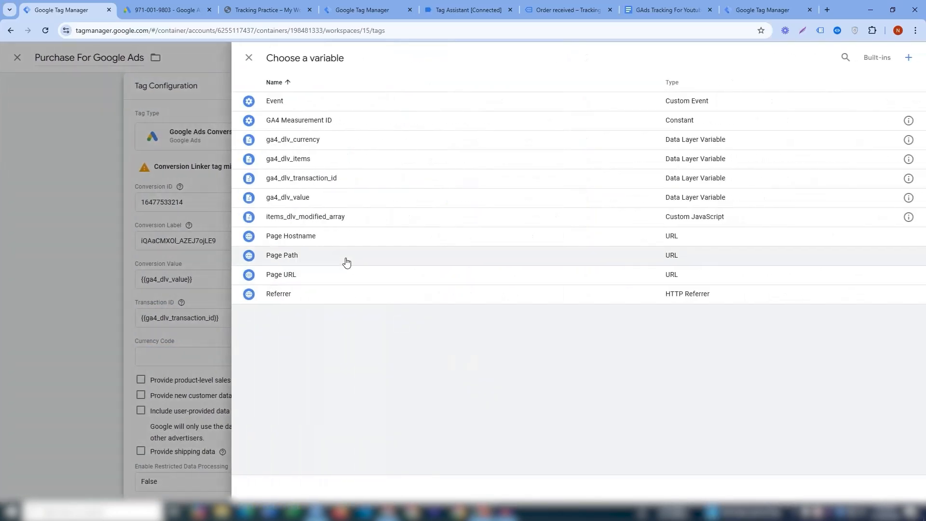
left_click(305, 141)
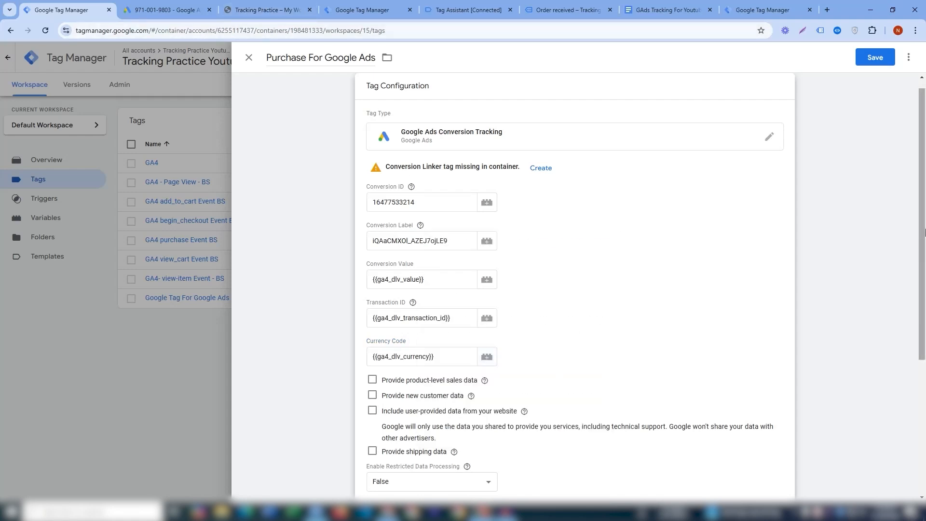
Step: Enable the tag's option to provide product-level sales data
left_click_drag(922, 234, 924, 324)
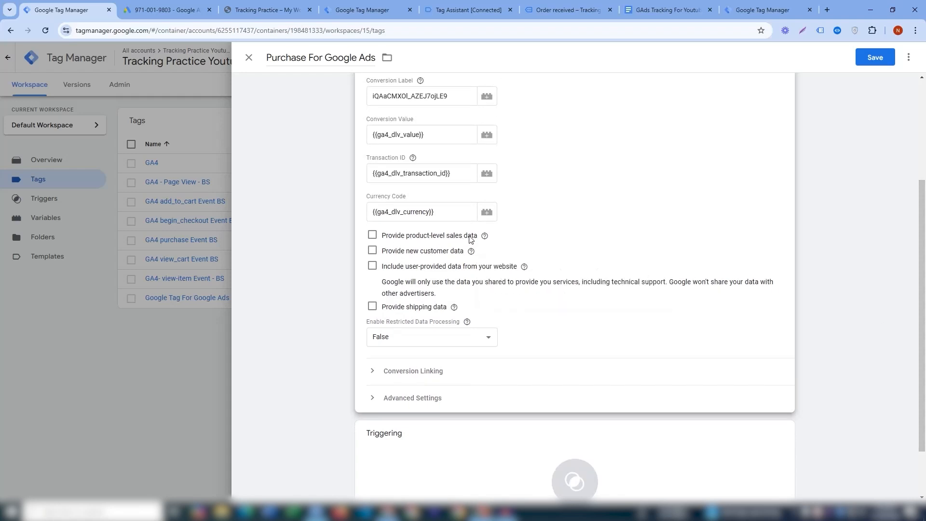
left_click(372, 235)
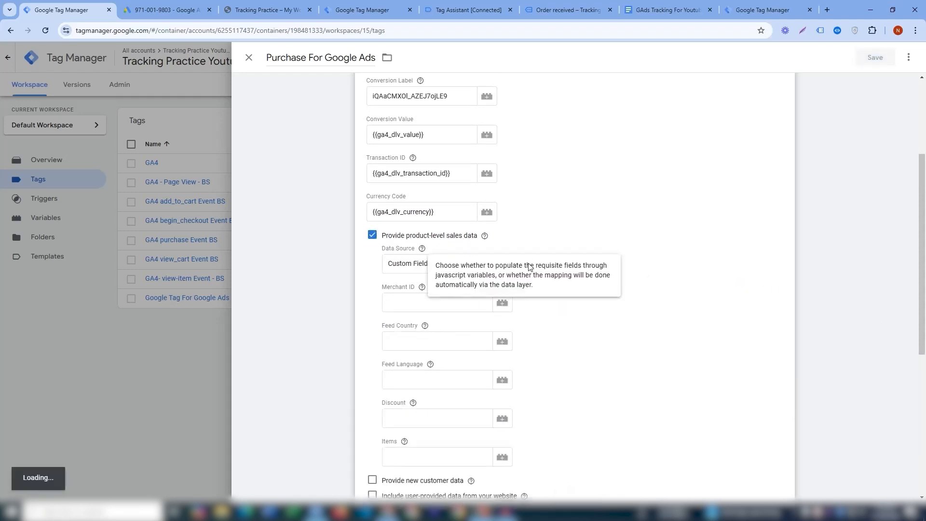
left_click_drag(923, 241, 924, 285)
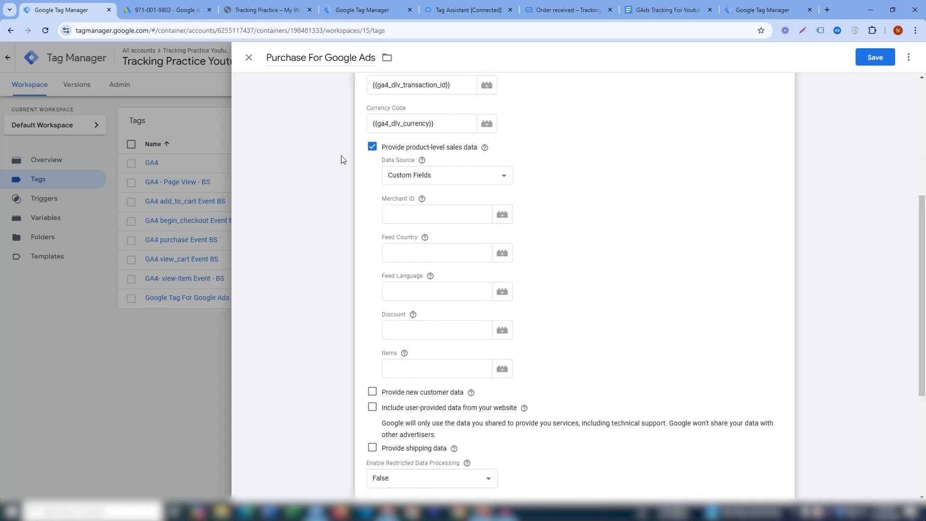
Step: Review the Merchant ID, Feed Country, Feed Language, Discount and Items fields of the product-level sales data
left_click(400, 214)
left_click(440, 255)
left_click(432, 290)
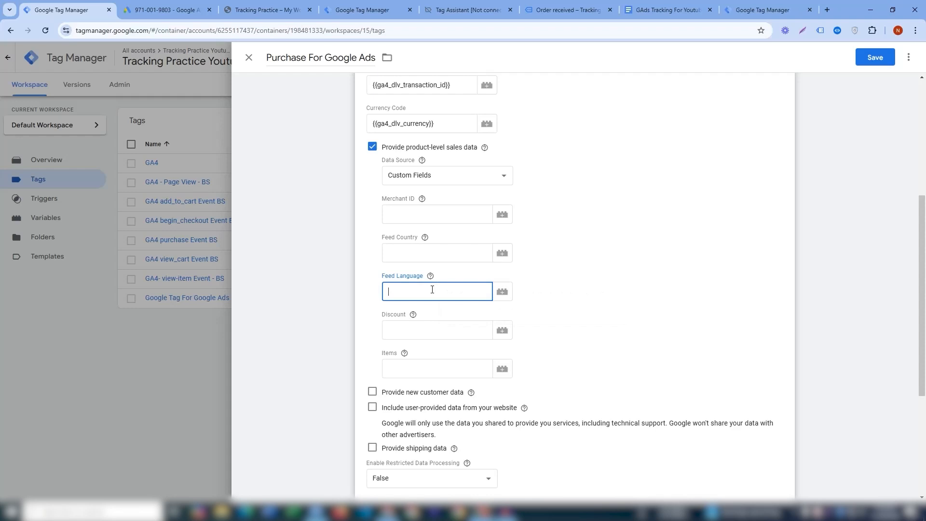
left_click(426, 324)
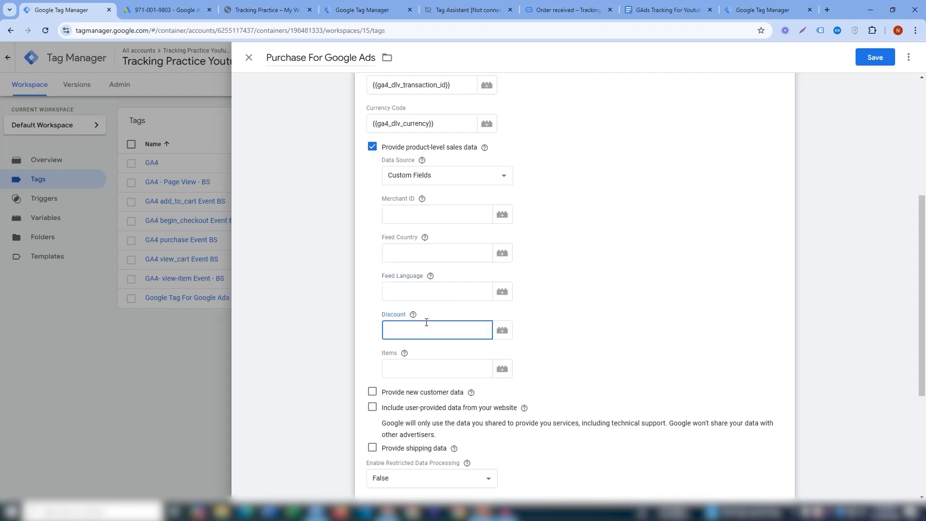
left_click(435, 319)
left_click(424, 368)
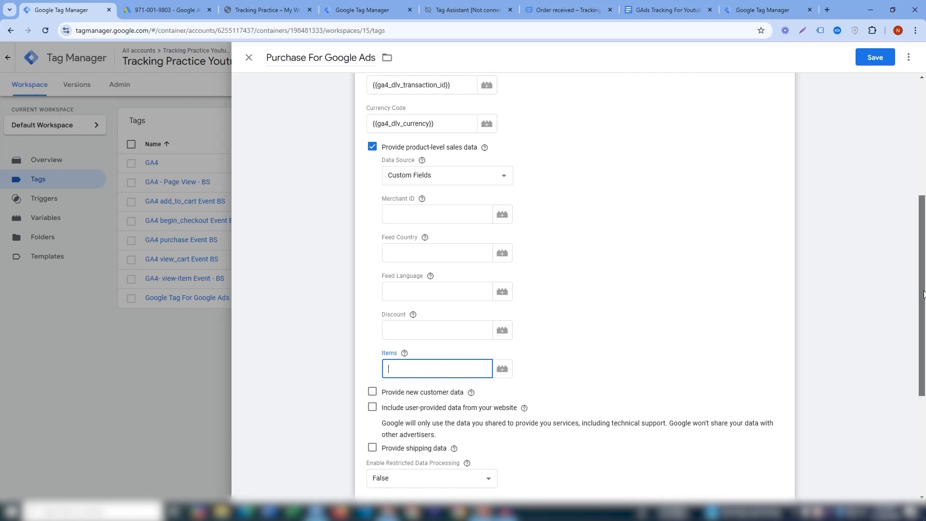
scroll(919, 319, "down", 1)
mouse_move(421, 147)
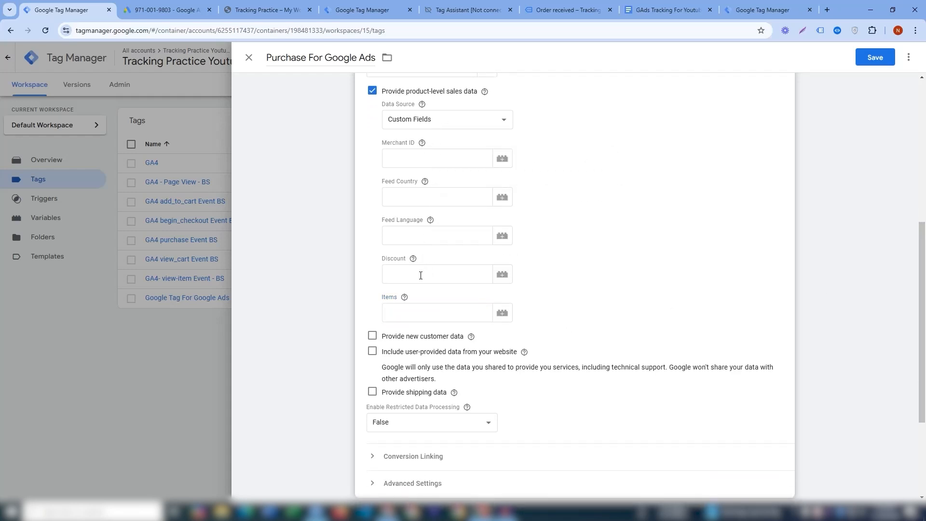
Step: Switch to Tag Assistant and examine the item_id and item_name entries in the purchase event's ecommerce items array
left_click(416, 312)
left_click(503, 313)
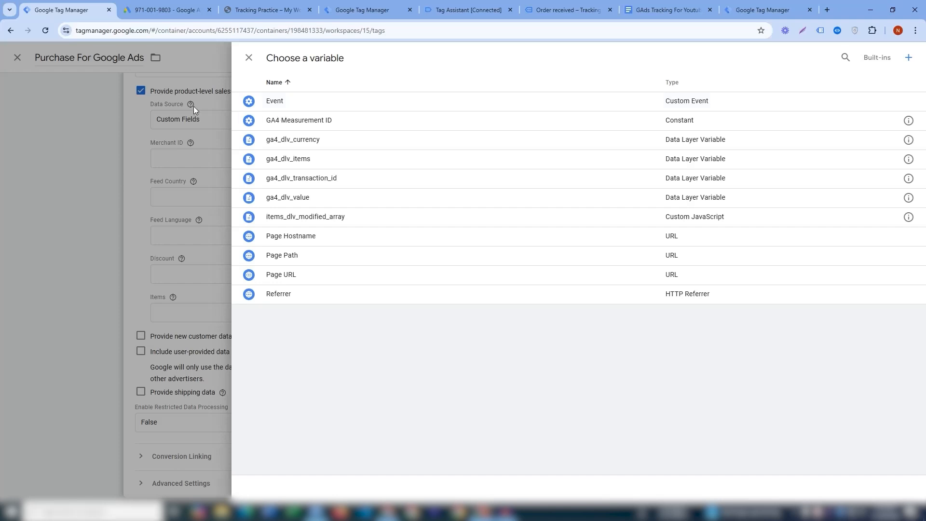
left_click(356, 7)
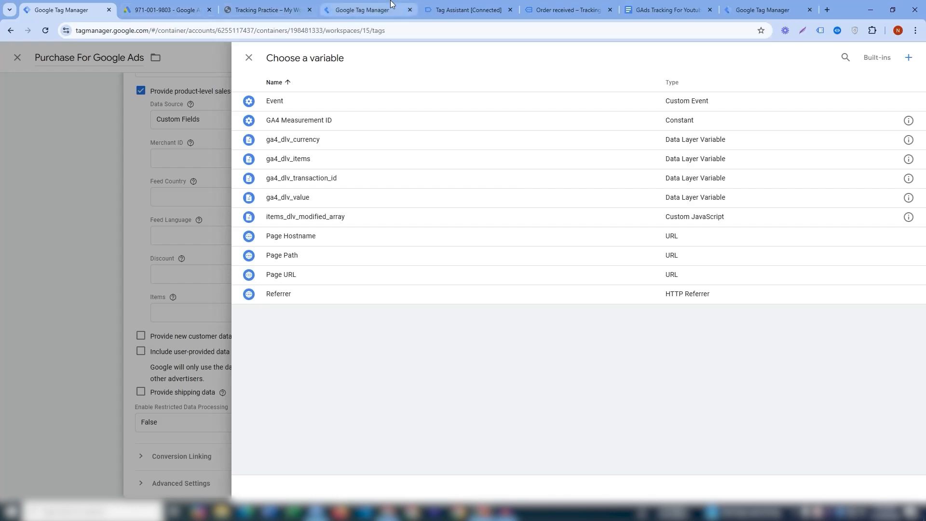
left_click(257, 5)
left_click(455, 7)
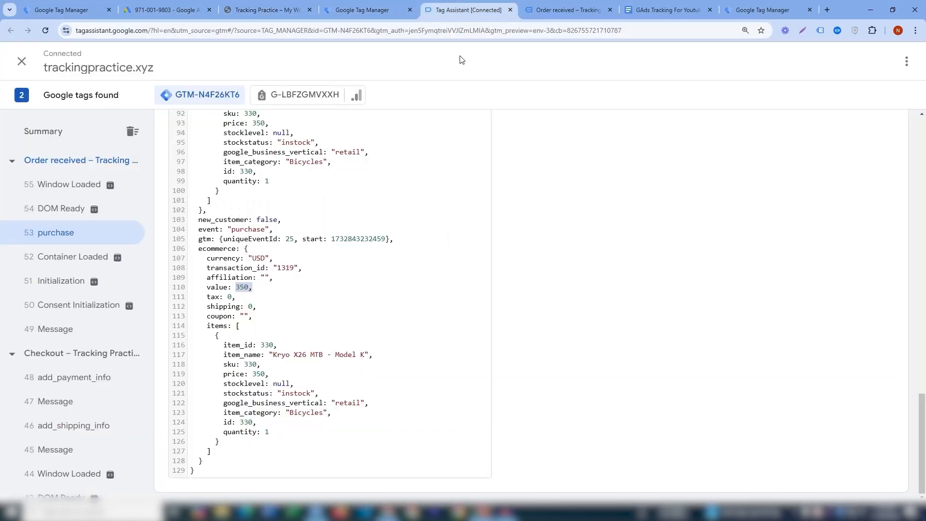
left_click(268, 383)
left_click_drag(223, 355, 258, 349)
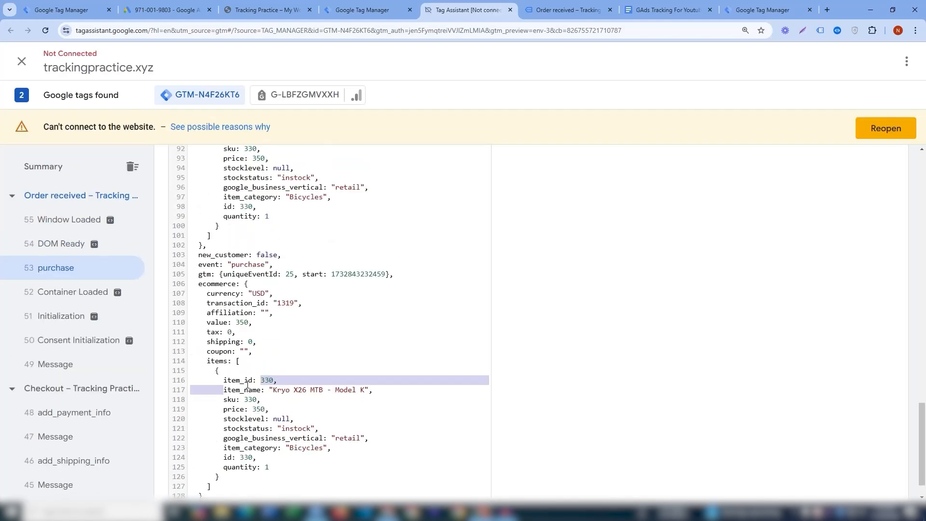
left_click_drag(256, 381, 222, 381)
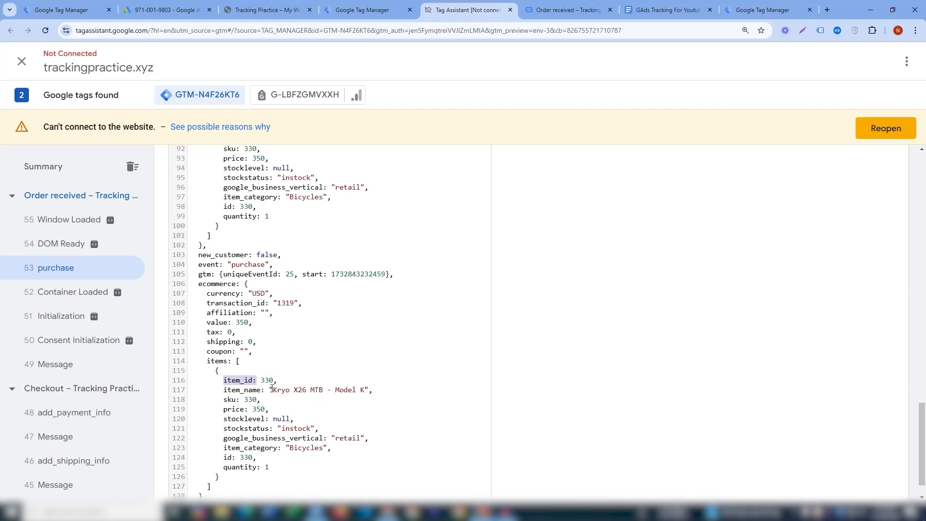
left_click_drag(272, 389, 365, 391)
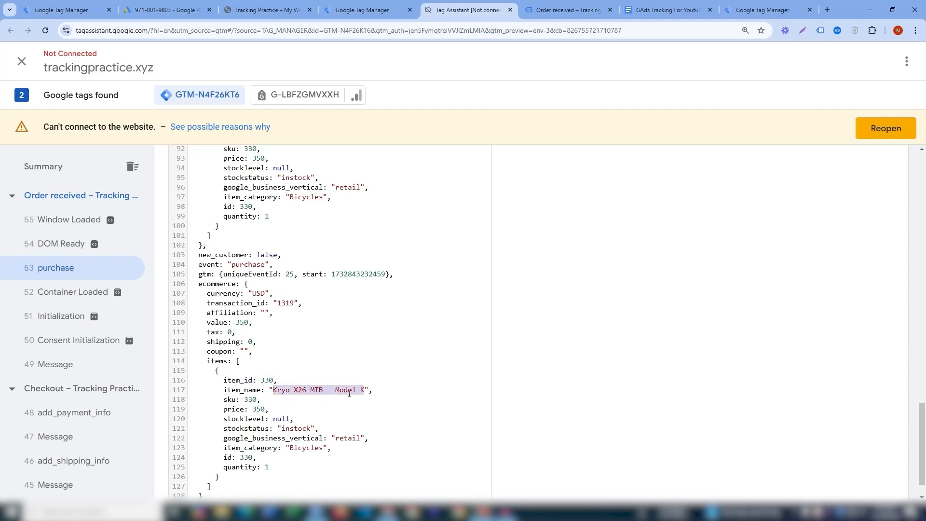
left_click_drag(260, 380, 276, 380)
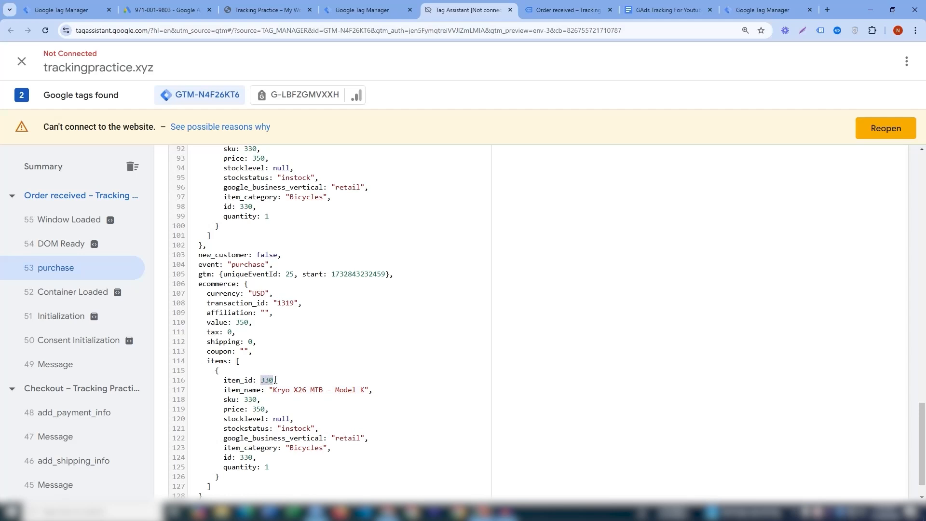
left_click(62, 10)
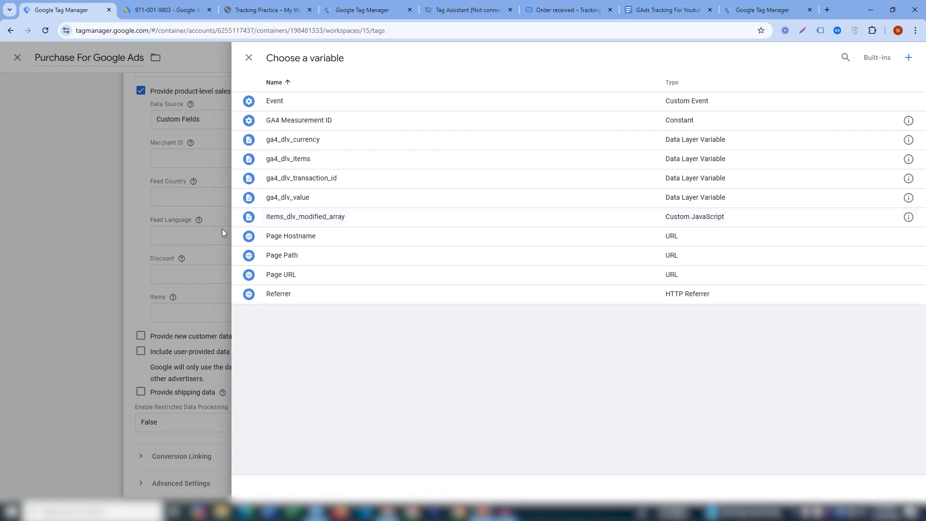
left_click(184, 250)
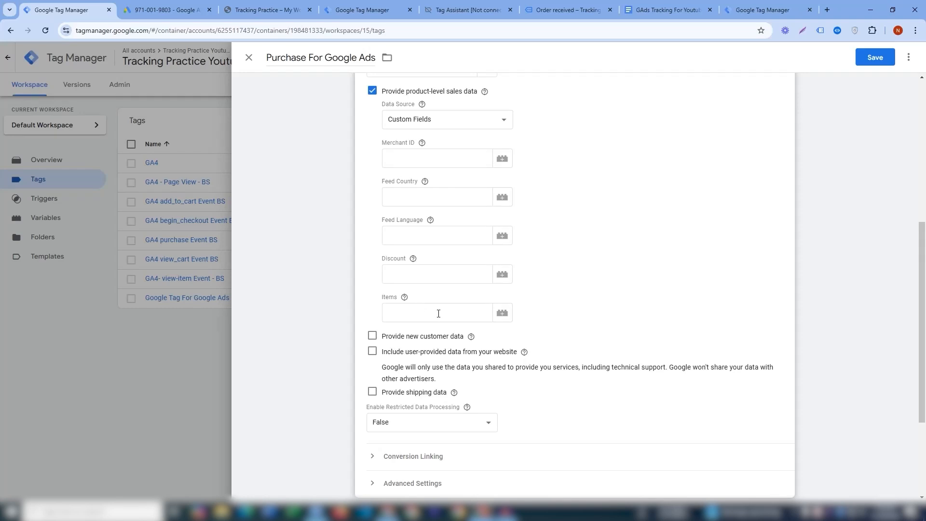
left_click(502, 314)
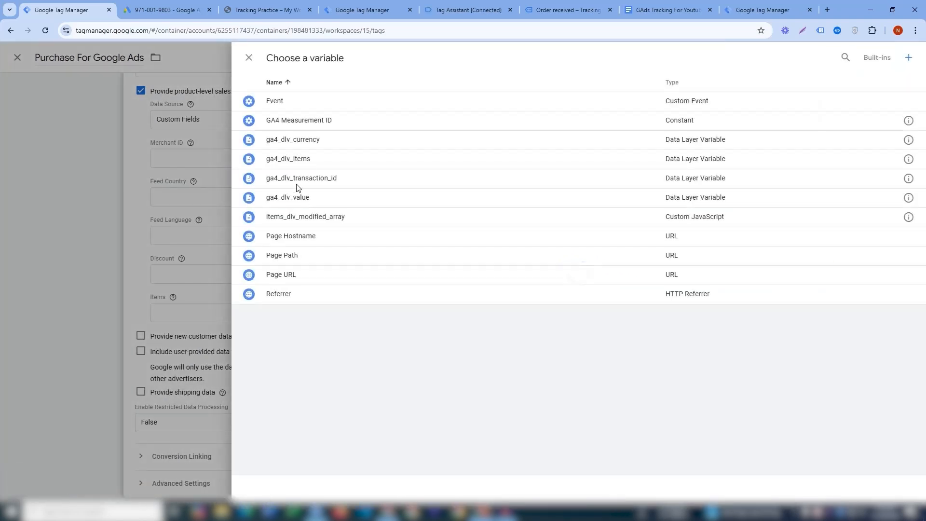
left_click(202, 258)
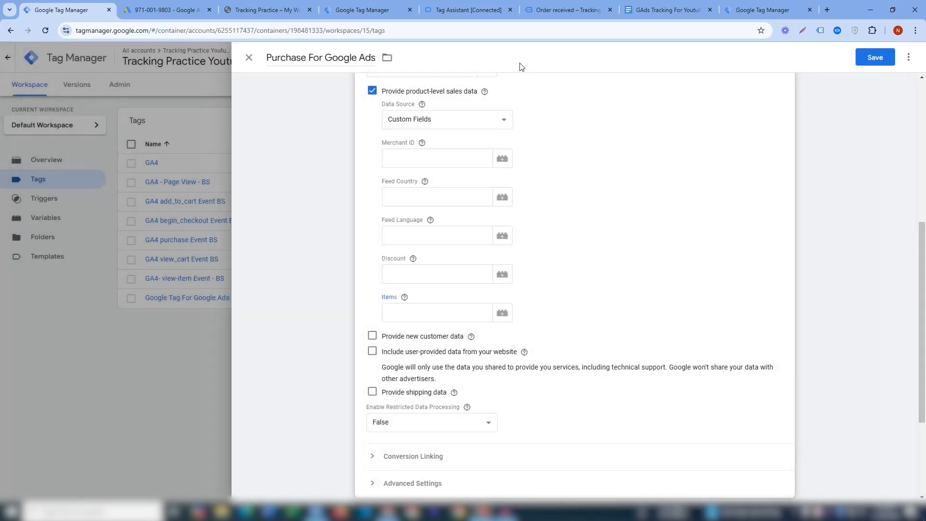
Step: Copy the custom JavaScript function for modifying the items array from the GAds Tracking For Youtube document in Google Docs
left_click(630, 11)
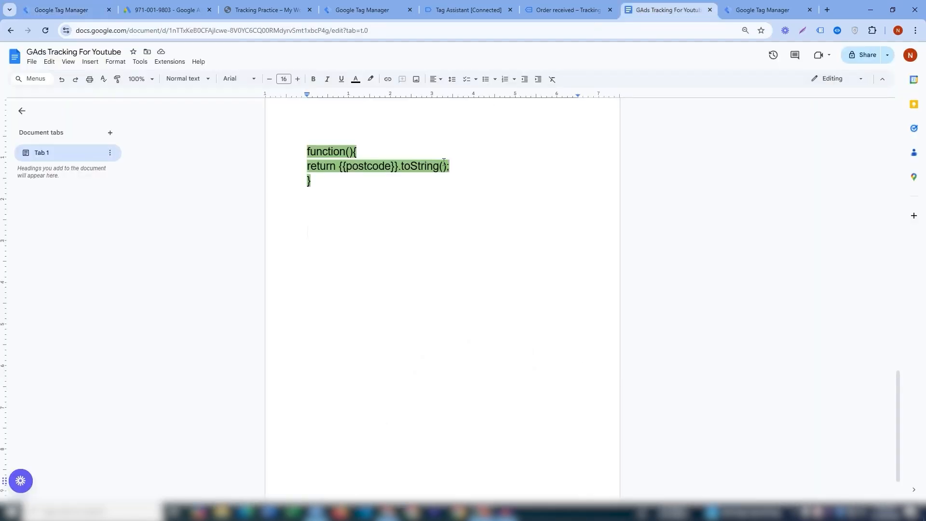
left_click_drag(897, 417, 895, 192)
scroll(311, 198, "up", 2)
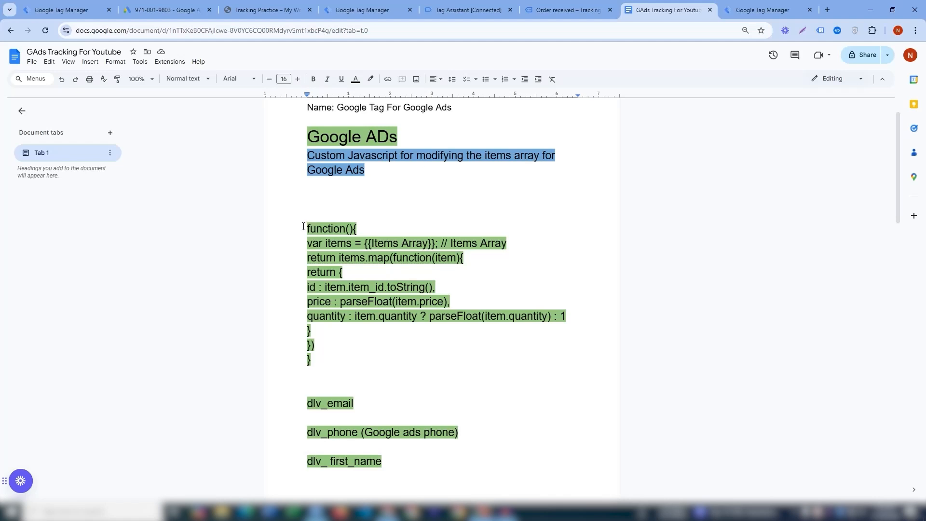
left_click_drag(303, 226, 323, 358)
key("ctrl+c")
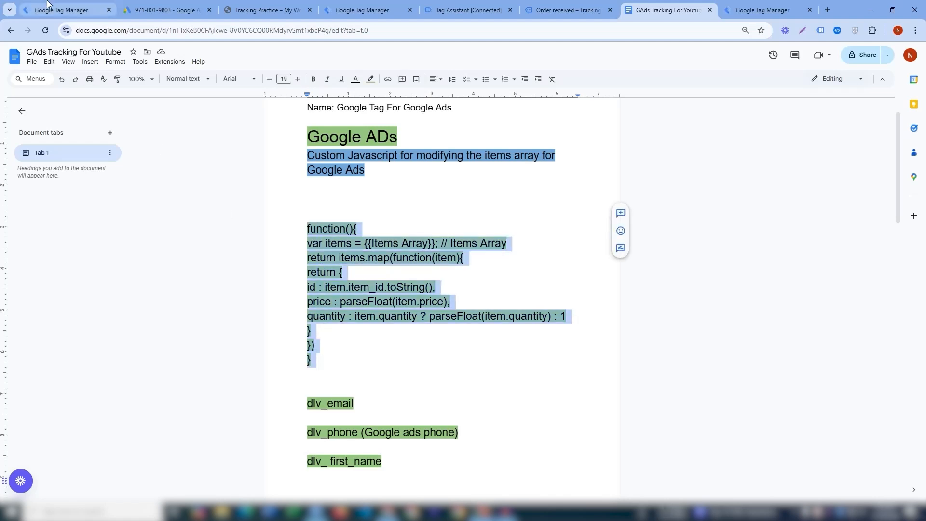
Step: Back in Tag Manager, create a new variable of type Custom JavaScript for the purchase tag's Items field
left_click(68, 10)
left_click(444, 309)
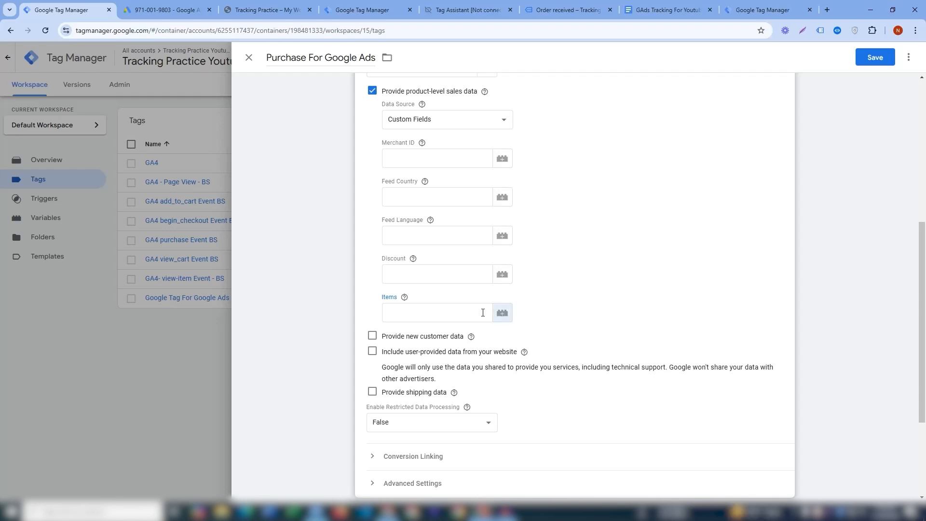
left_click(502, 313)
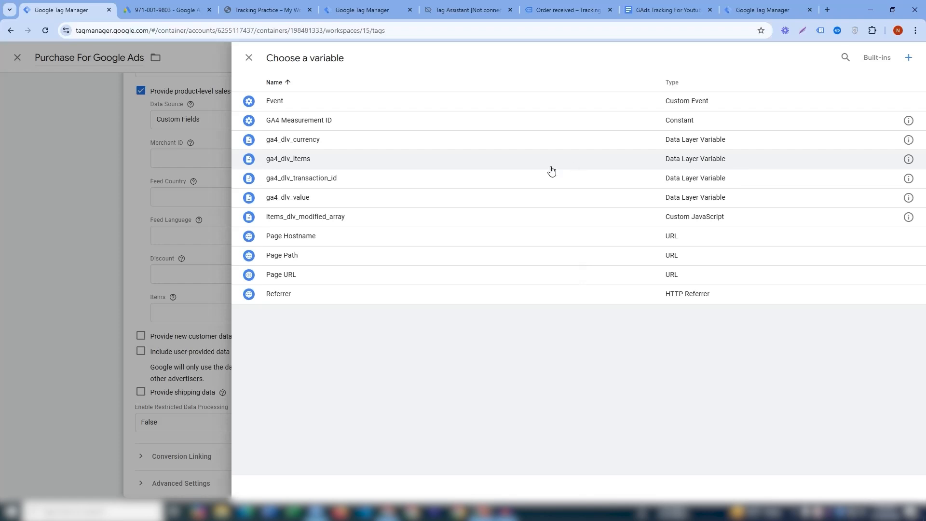
left_click(909, 58)
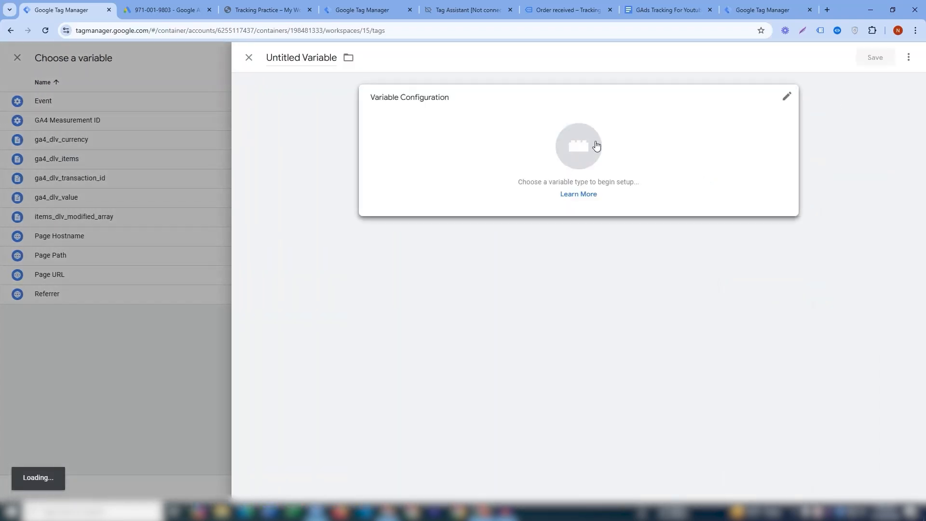
left_click(593, 147)
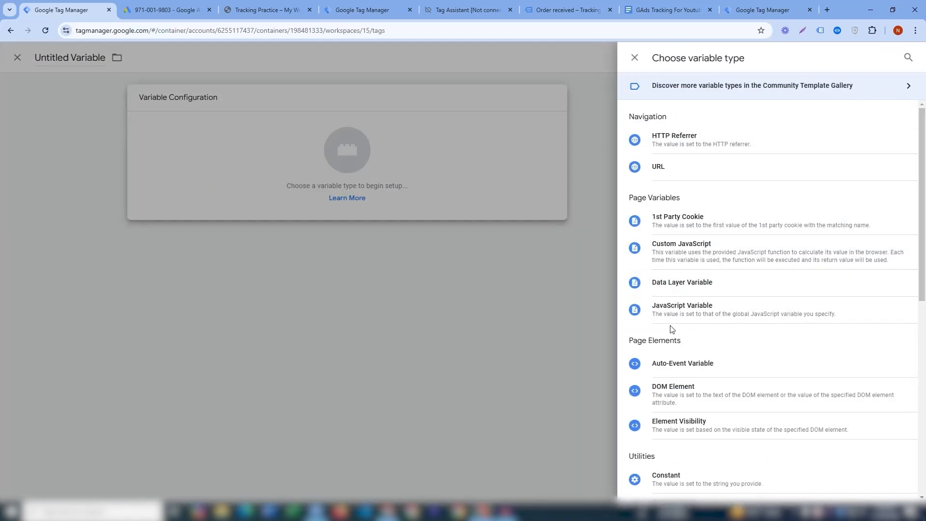
scroll(700, 345, "down", 1)
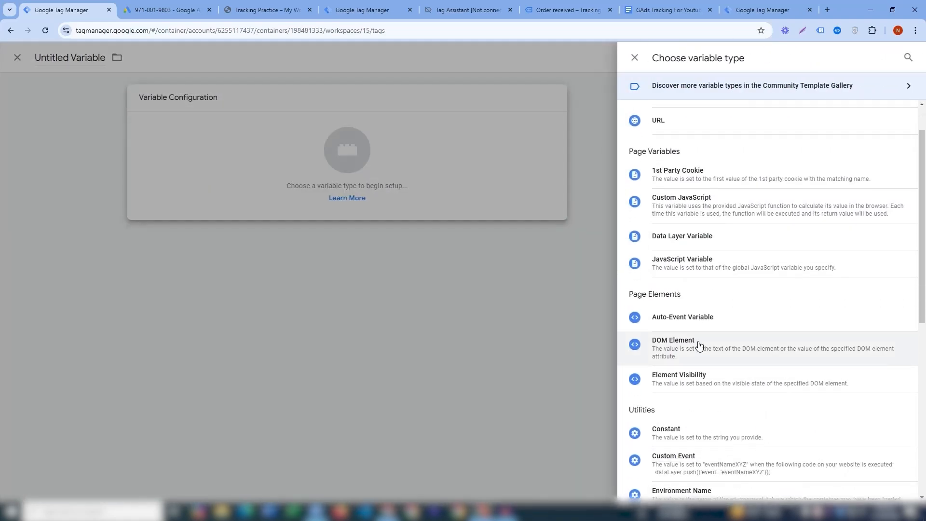
scroll(699, 345, "up", 1)
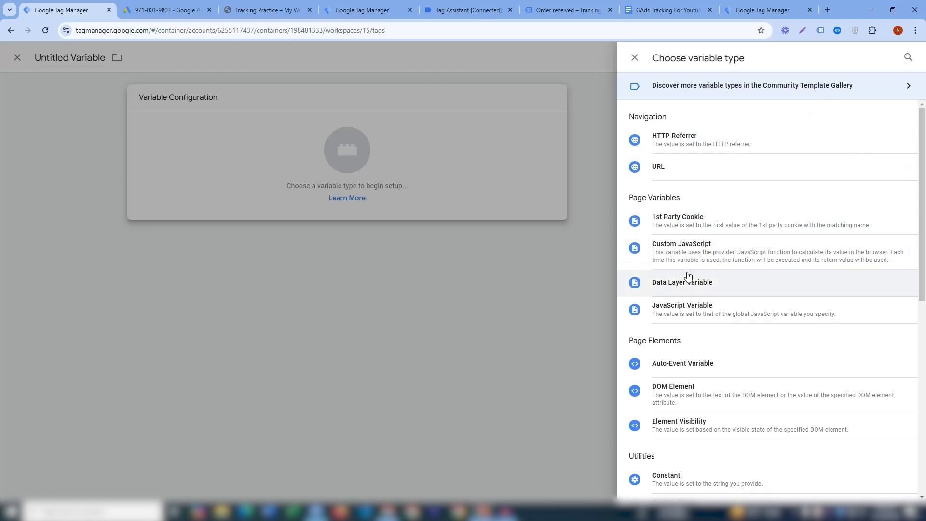
left_click(689, 256)
Step: Paste the copied items array function into the new variable's Custom JavaScript code
left_click(478, 230)
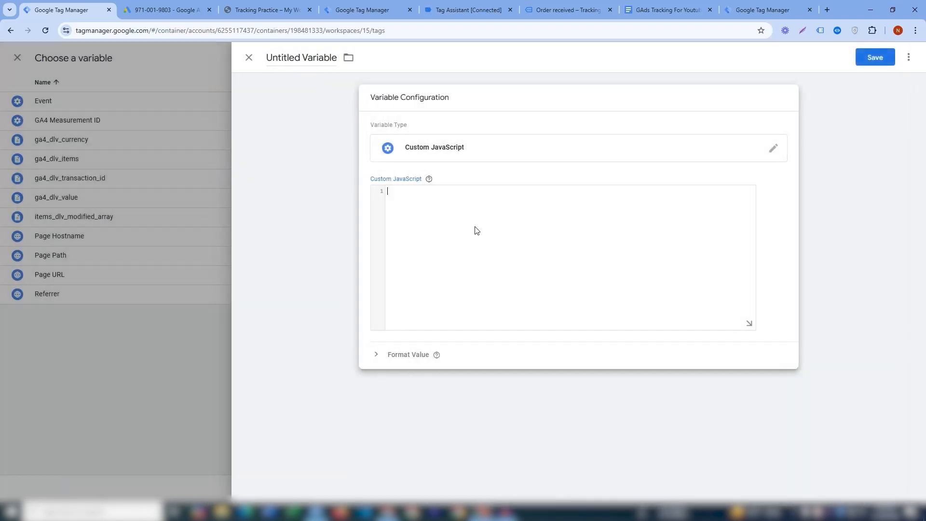
key("ctrl+v")
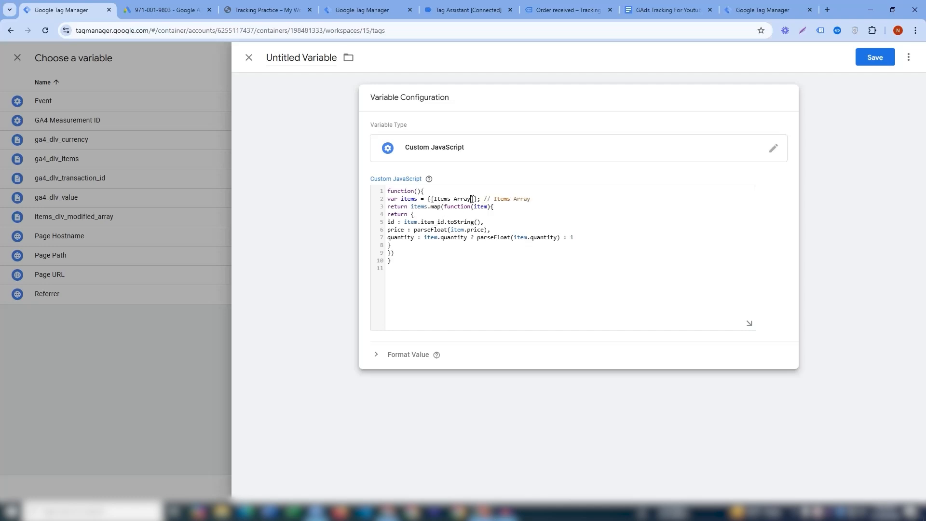
left_click(467, 259)
Step: Check the container's user-defined variables for the one holding the items array, closing the ga4_dlv_value configuration
left_click(765, 10)
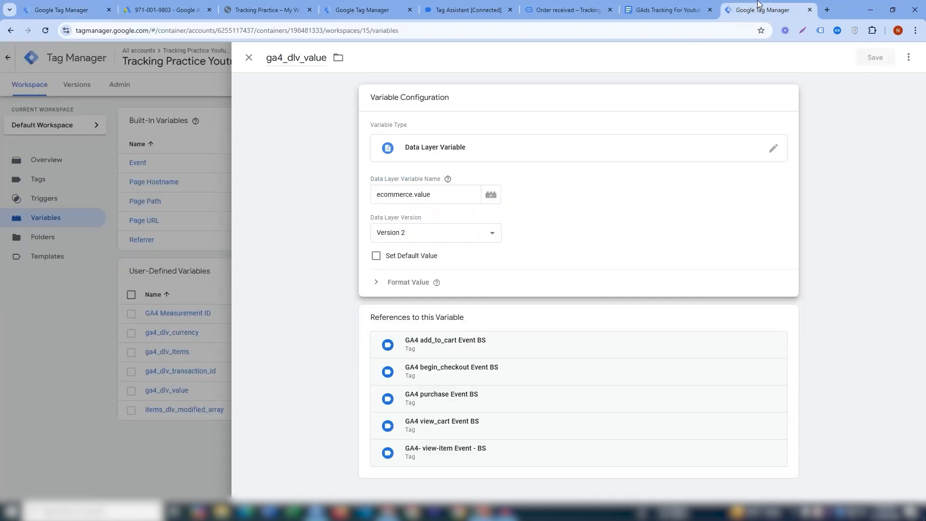
left_click(184, 184)
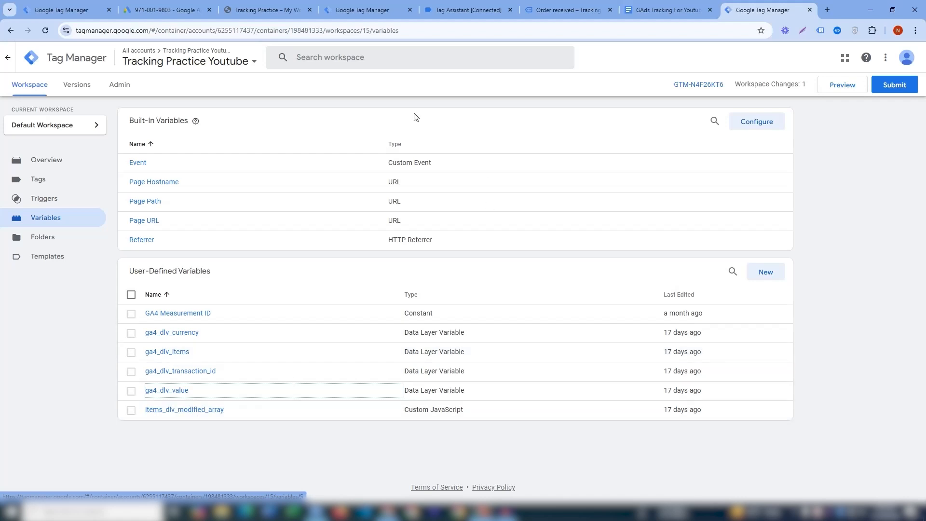
left_click(92, 6)
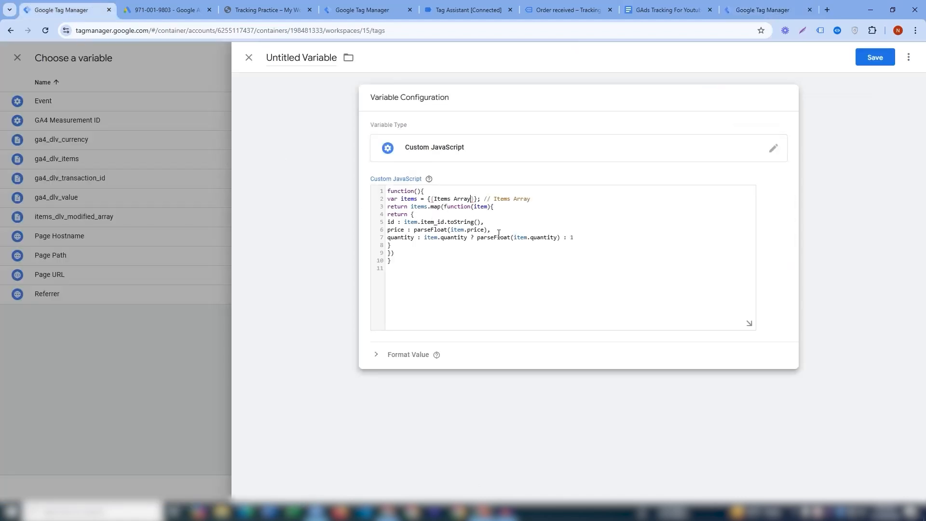
Step: Replace the Items Array placeholder in the Custom JavaScript code with the {{ga4_dlv_items}} variable, removing the surplus closing braces
key("BackSpace")
key("BackSpace")
key("BackSpace")
key("BackSpace")
key("BackSpace")
key("BackSpace")
key("BackSpace")
key("BackSpace")
key("BackSpace")
key("BackSpace")
key("BackSpace")
key("BackSpace")
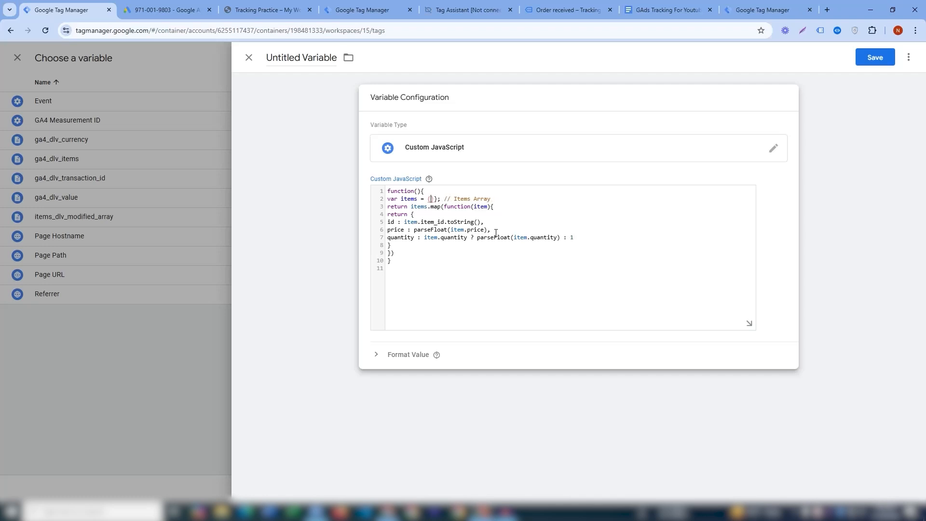
key("BackSpace")
type("{{")
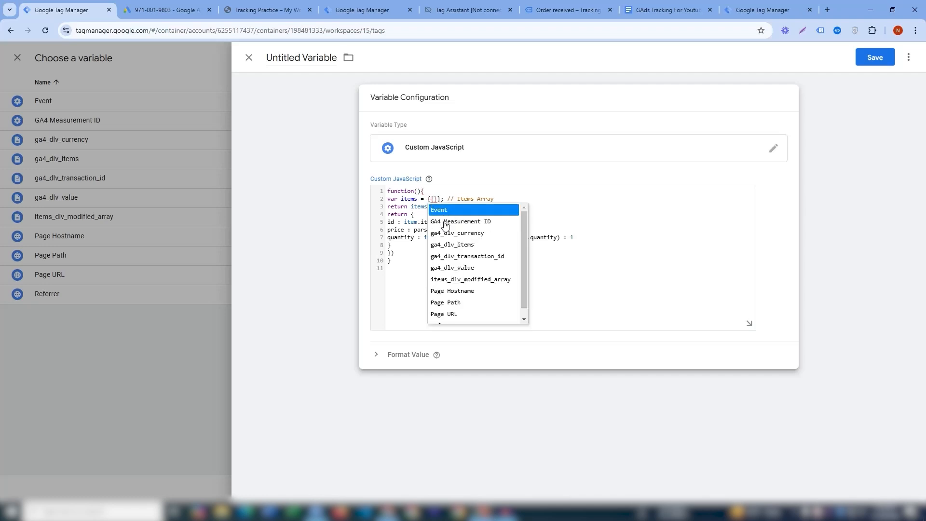
left_click(460, 246)
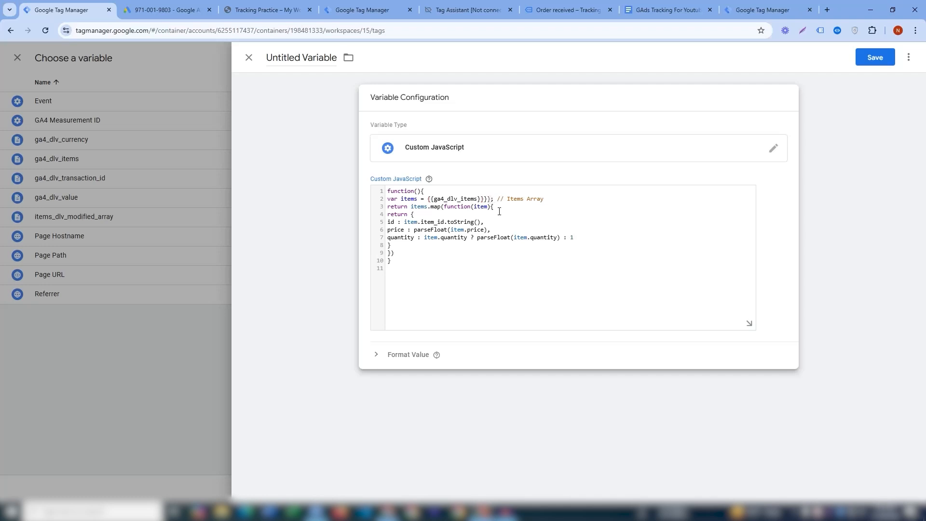
key("BackSpace")
key("BackSpace")
left_click(464, 221)
Step: Rename the Custom JavaScript variable as GA_items and save it into the purchase tag's Items field
left_click(335, 58)
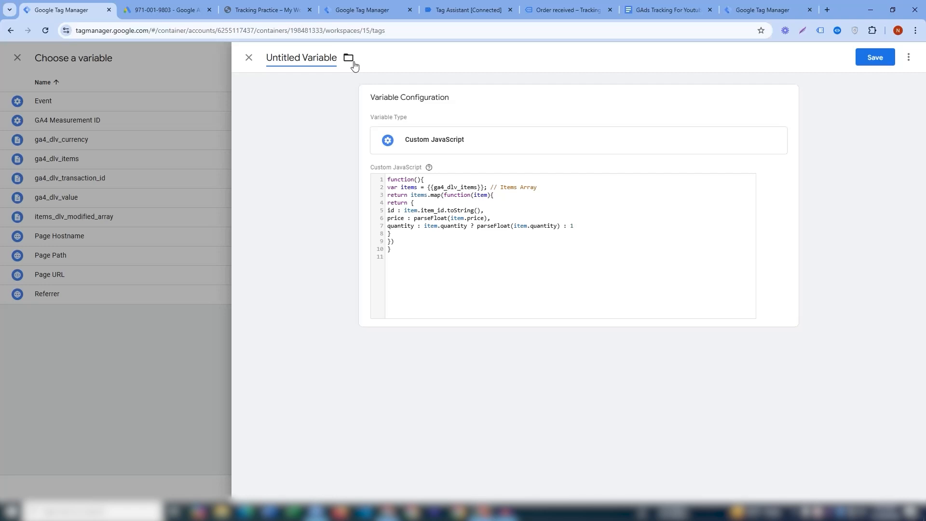
key("BackSpace")
key("BackSpace")
key("BackSpace")
key("BackSpace")
key("BackSpace")
key("BackSpace")
key("BackSpace")
key("BackSpace")
key("BackSpace")
key("BackSpace")
key("BackSpace")
key("BackSpace")
key("BackSpace")
key("BackSpace")
key("BackSpace")
key("BackSpace")
key("BackSpace")
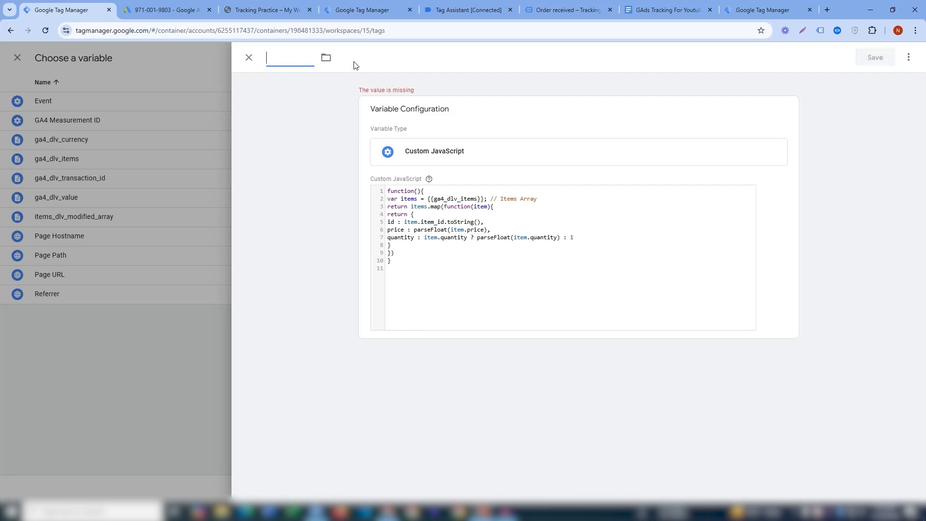
type("GA")
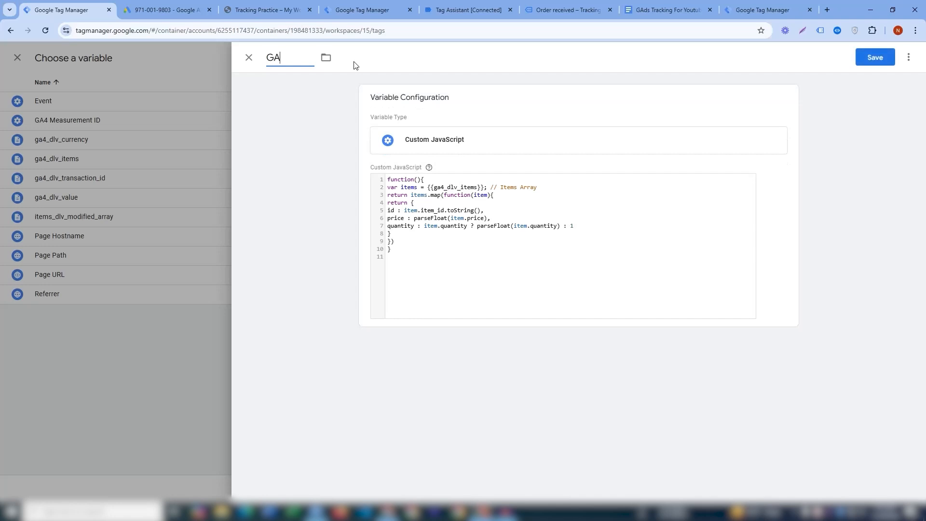
type("_items")
left_click(875, 57)
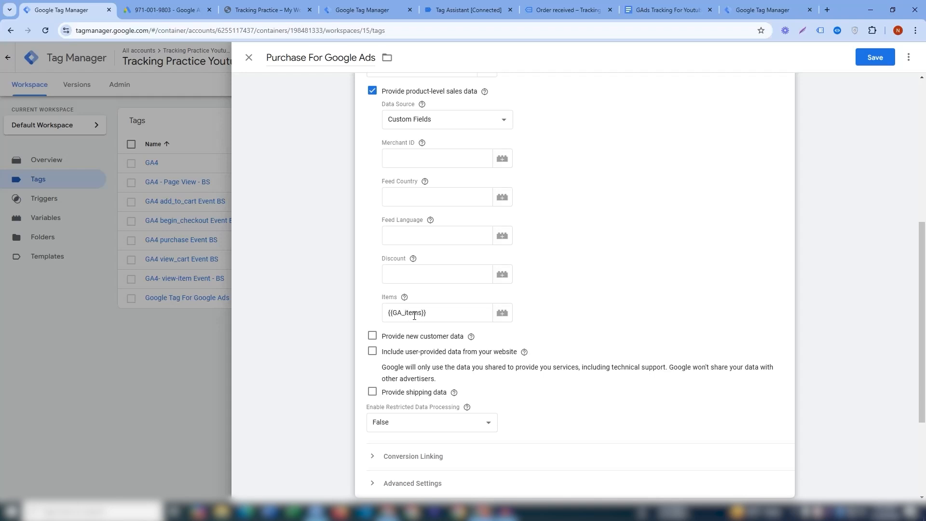
Step: Enable the option to provide new customer data in the Purchase For Google Ads tag and activate its New Customer field
scroll(414, 315, "down", 3)
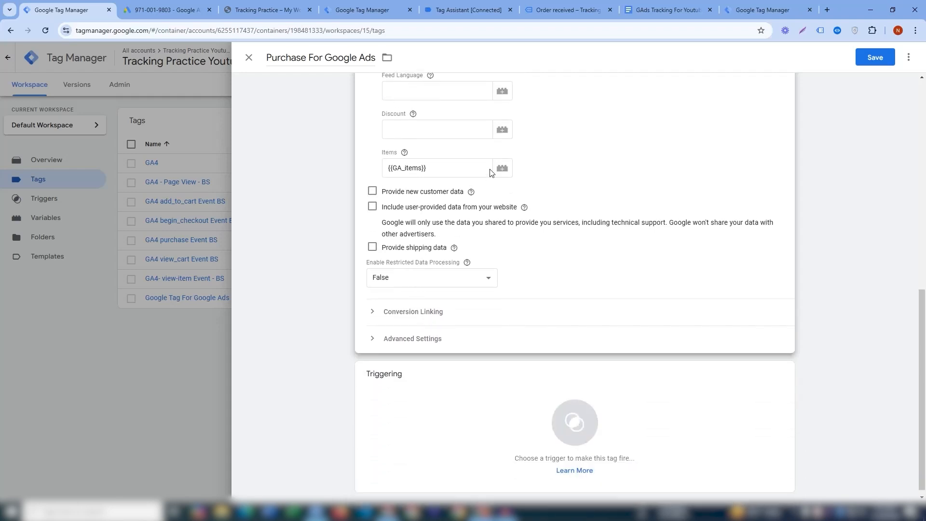
left_click(467, 196)
scroll(434, 203, "down", 1)
left_click(424, 204)
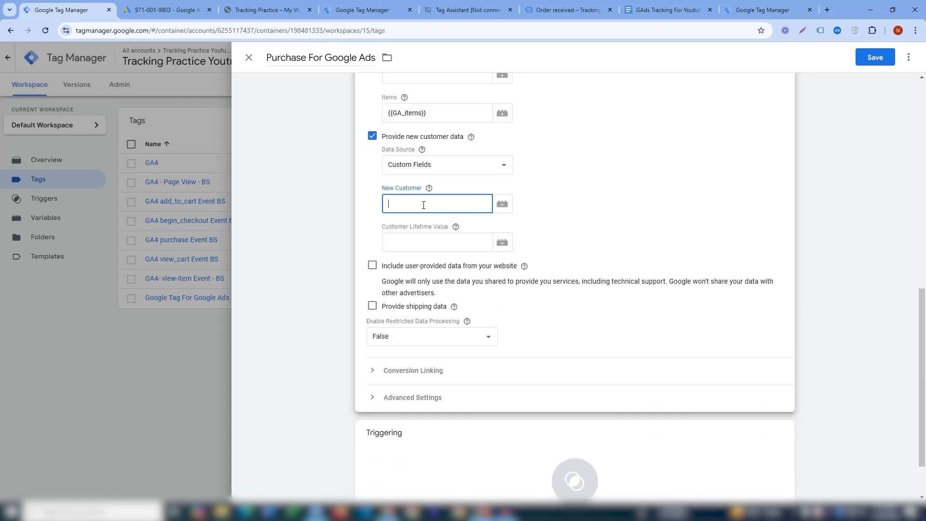
Step: Switch to Tag Assistant and search the purchase event's data layer for "new" to examine the new_customer key
left_click(271, 10)
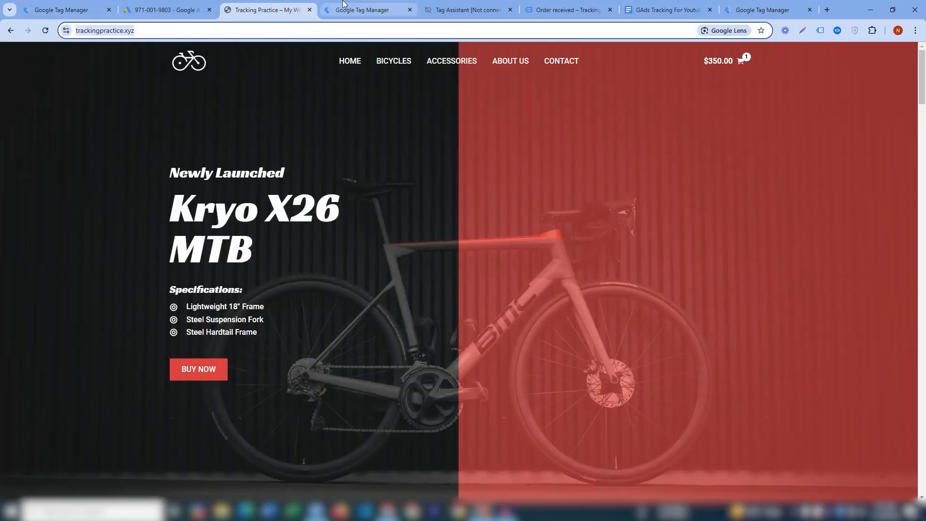
left_click(362, 7)
left_click(473, 6)
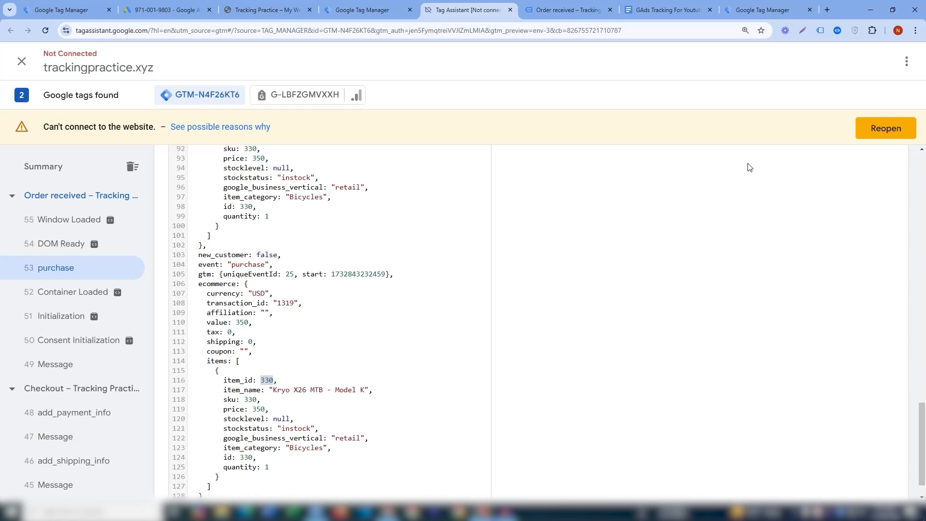
key("ctrl+f")
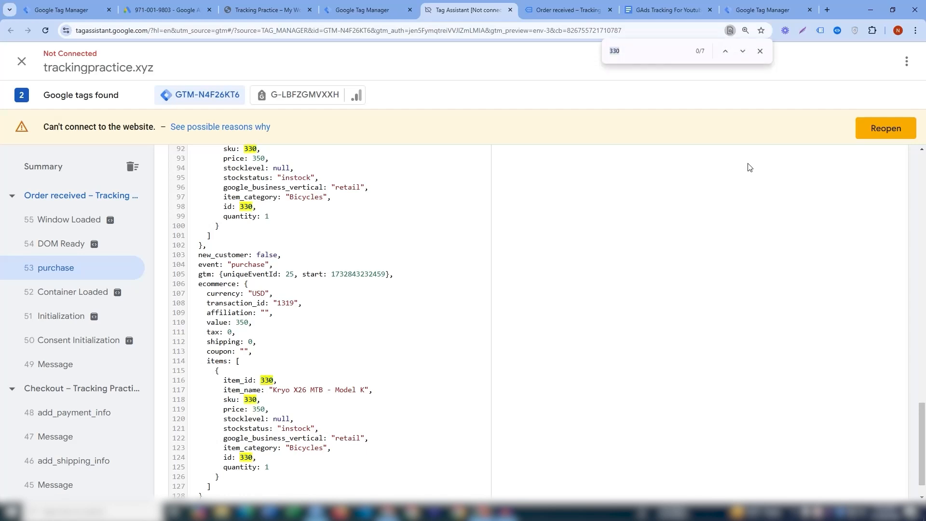
type("new")
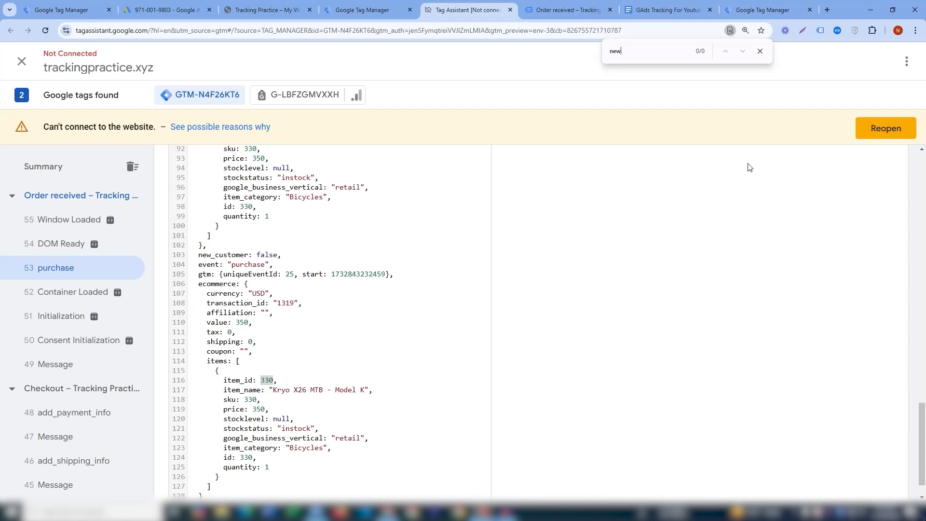
key("BackSpace")
left_click(208, 258)
double_click(216, 260)
left_click_drag(257, 256, 280, 256)
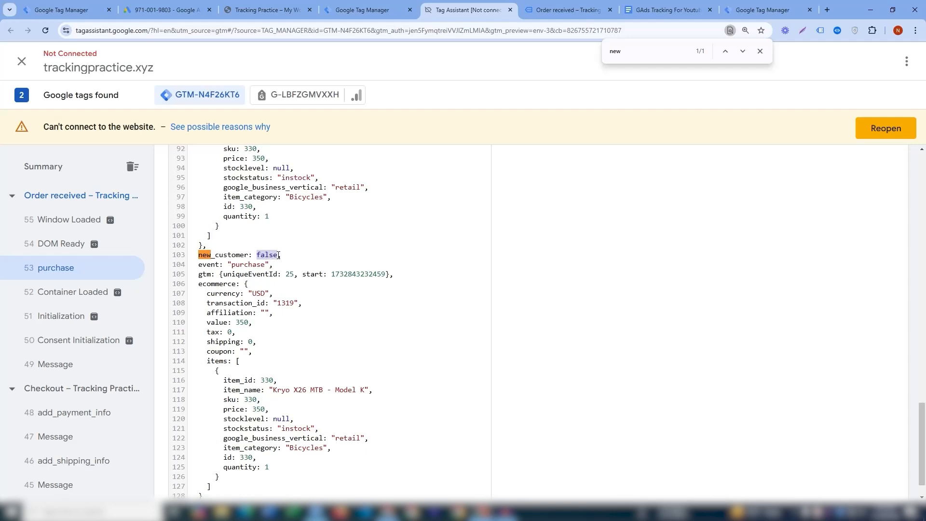
left_click(278, 255)
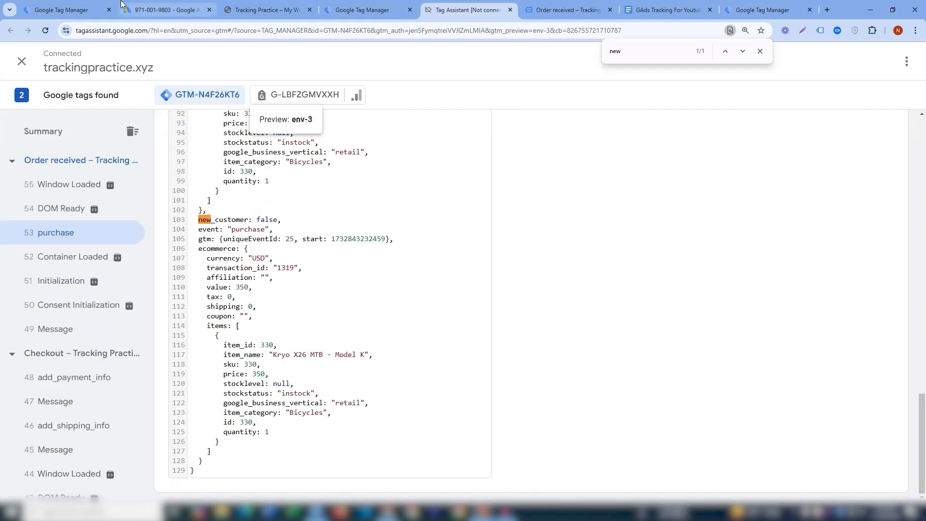
Step: Read the New Customer field's help in Tag Manager and compare it with the new_customer entry in Tag Assistant's purchase event
key("ctrl+1")
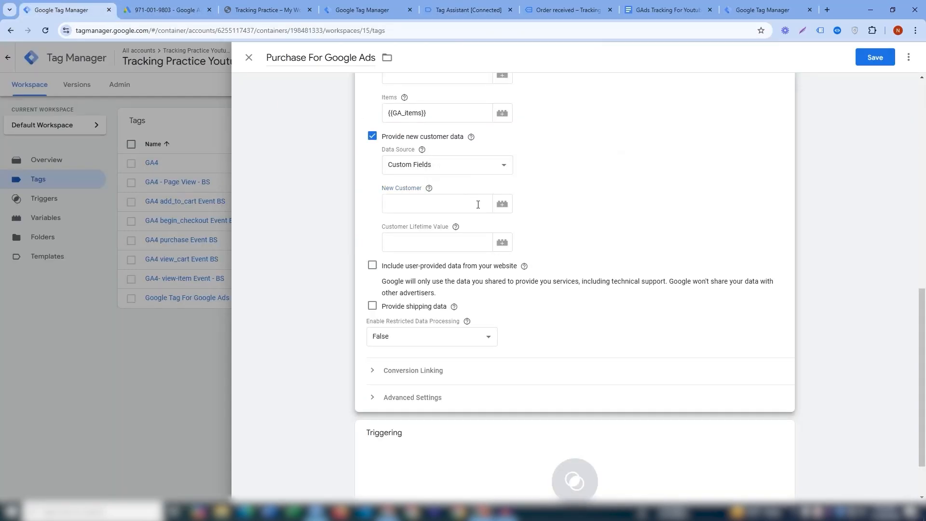
mouse_move(431, 193)
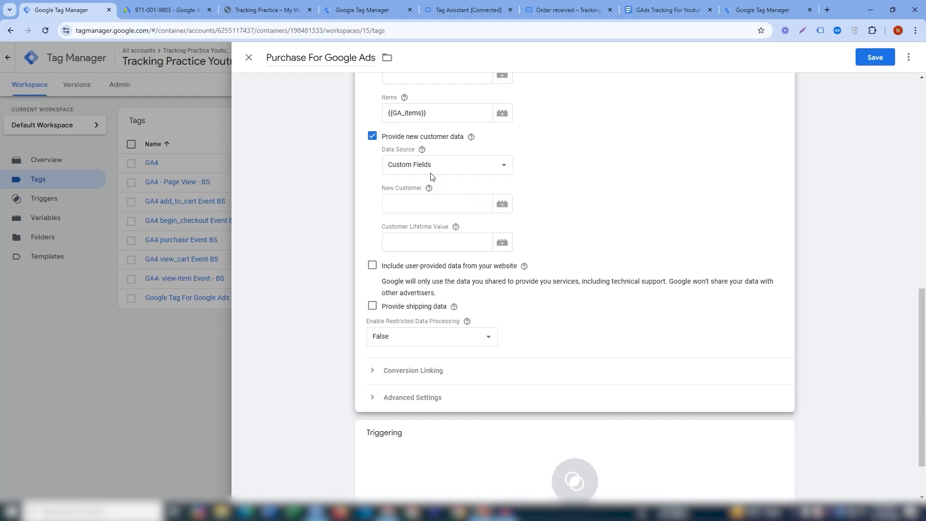
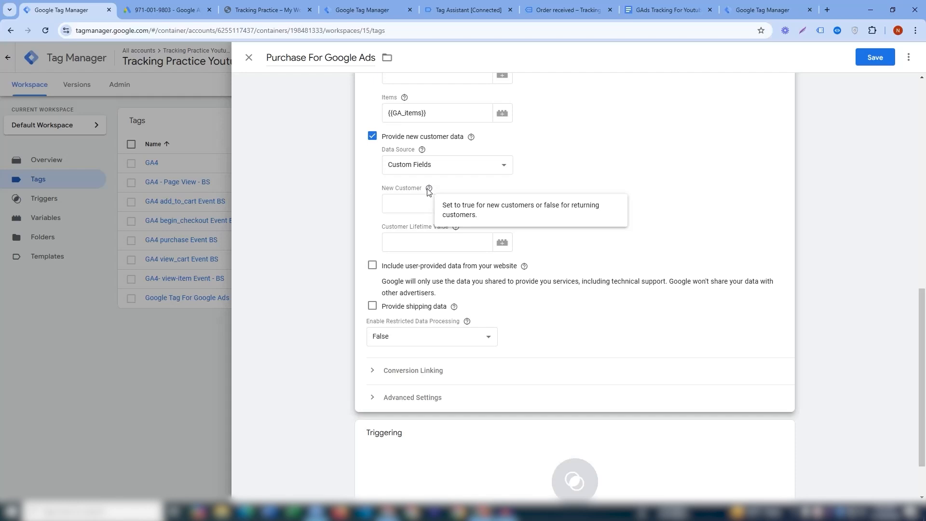
left_click(371, 5)
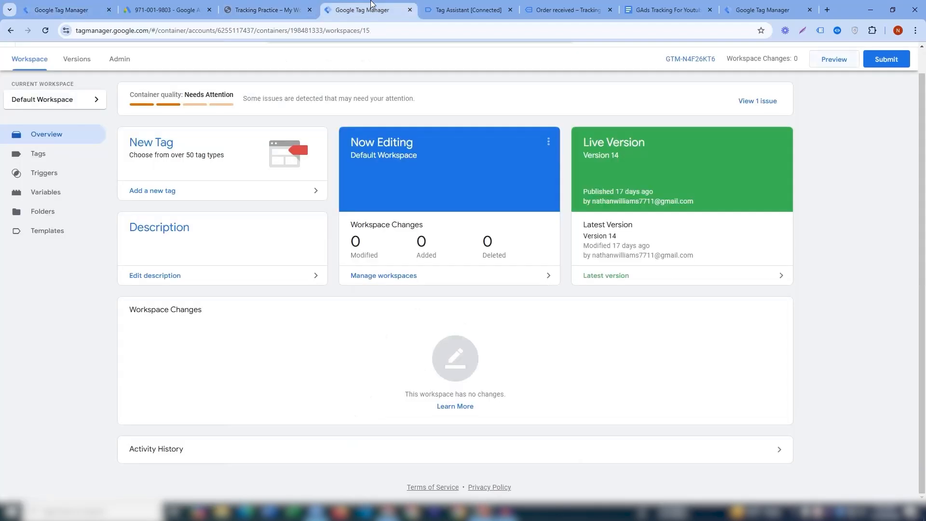
left_click(442, 6)
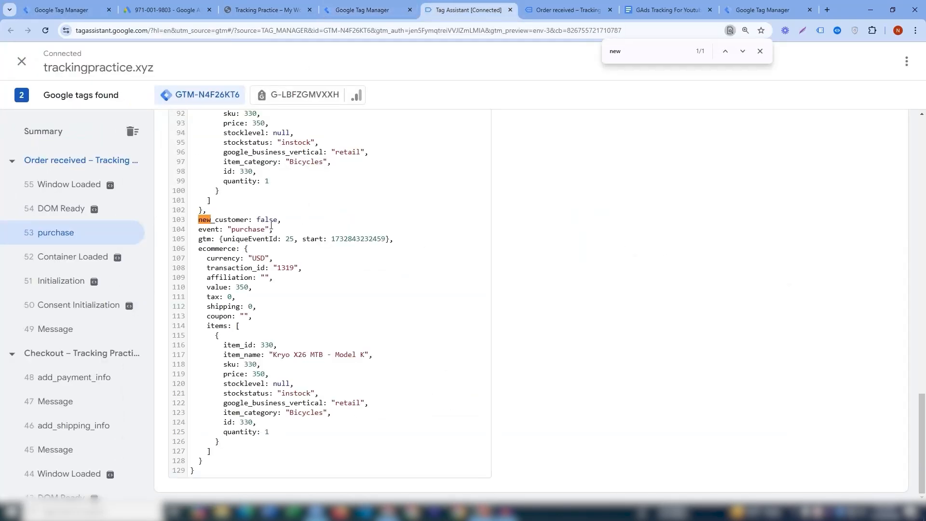
left_click_drag(257, 220, 273, 219)
left_click_drag(278, 254, 261, 255)
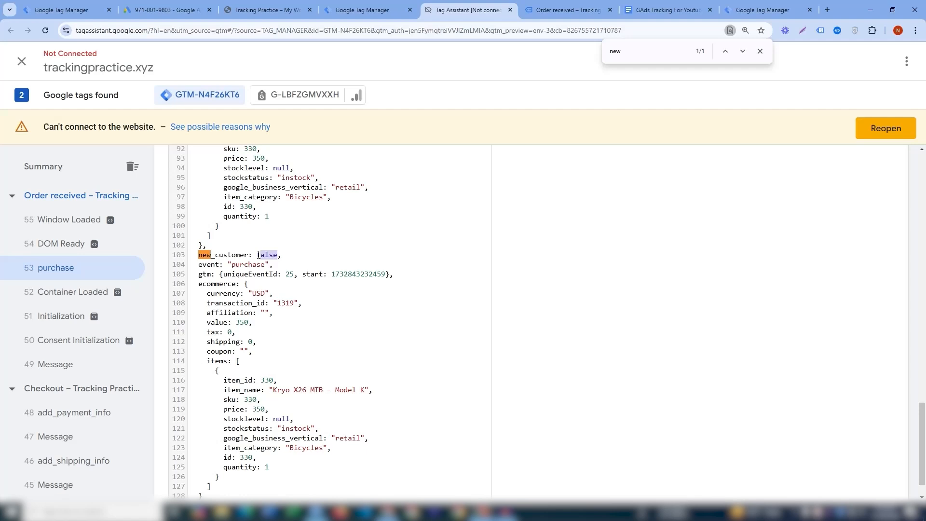
left_click(259, 254)
left_click_drag(258, 254, 279, 255)
left_click_drag(249, 255, 207, 258)
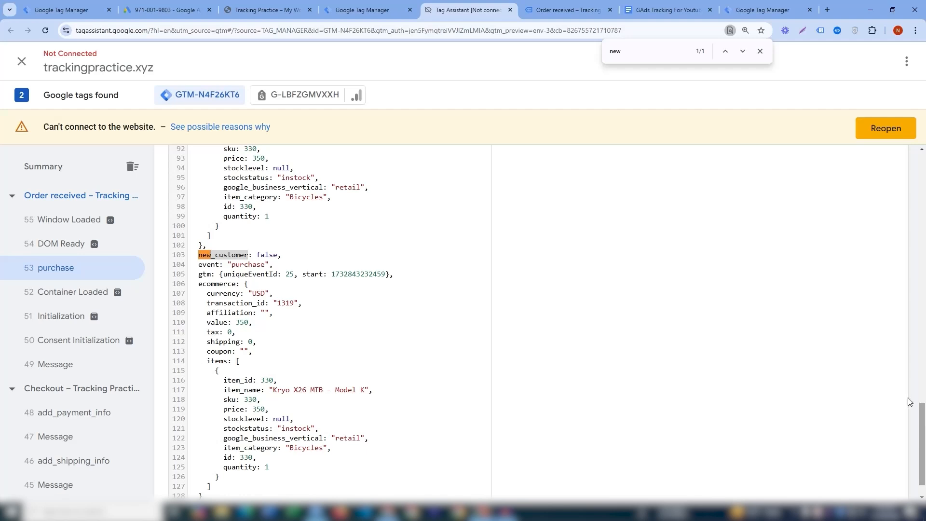
left_click(760, 51)
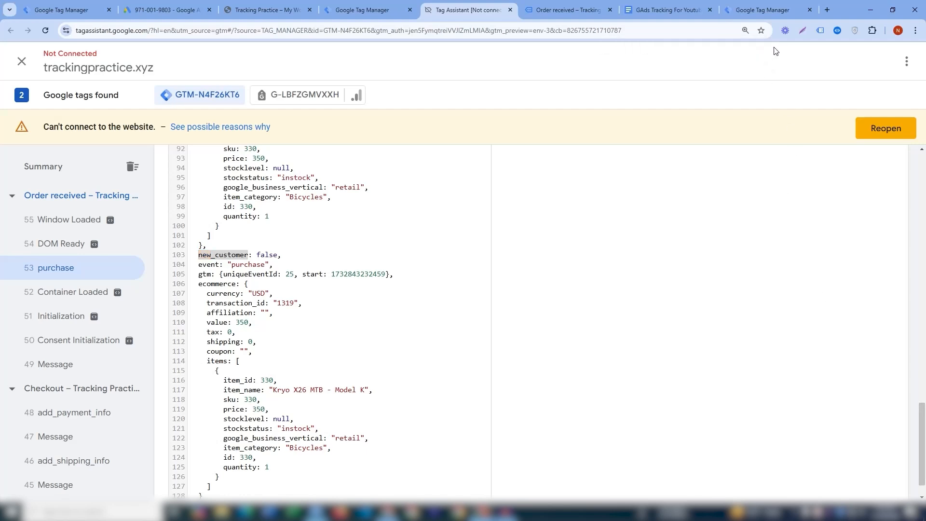
Step: Open datalayer checker on the Order received page and inspect the purchase event's keys
left_click(837, 30)
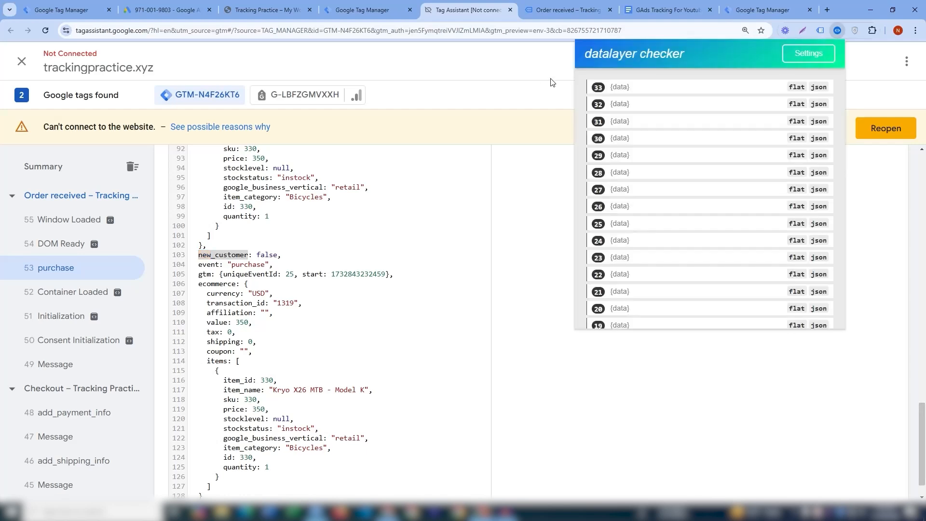
left_click(288, 9)
left_click(357, 9)
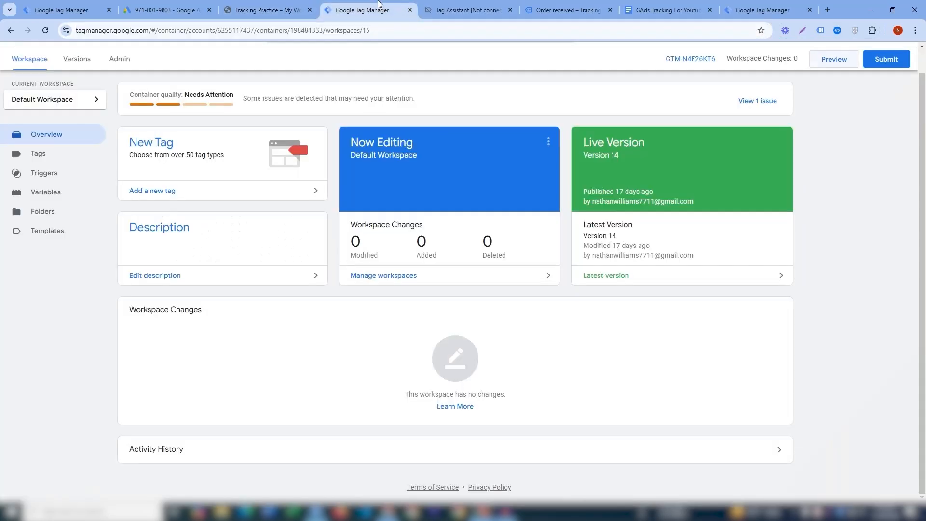
left_click(164, 9)
left_click(544, 4)
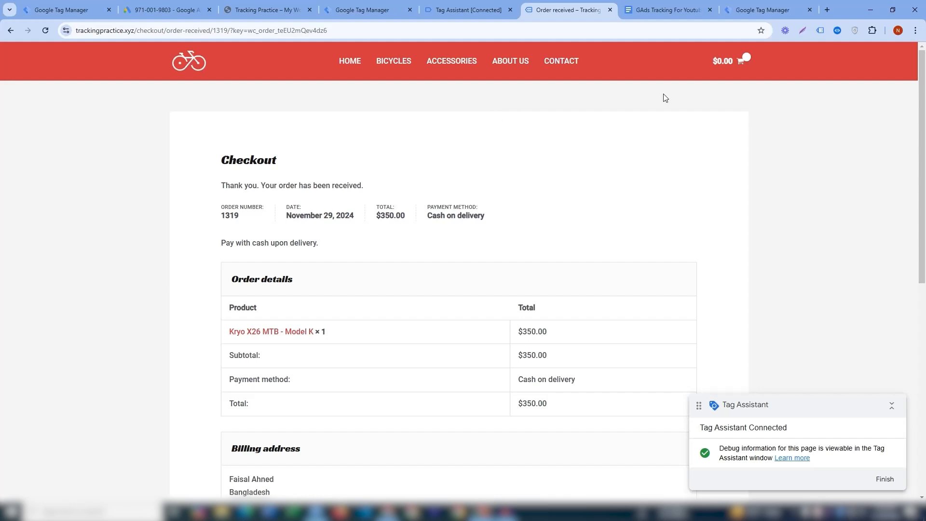
left_click(837, 31)
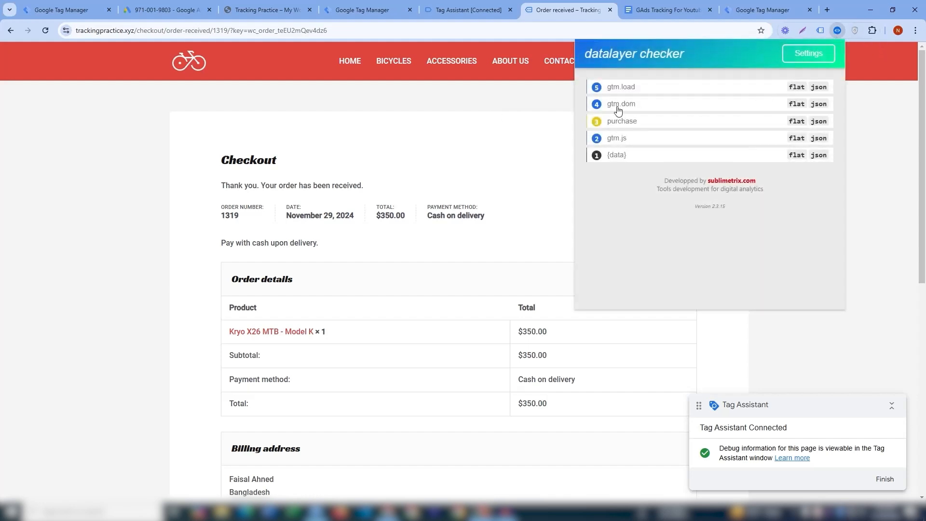
left_click(622, 122)
mouse_move(611, 155)
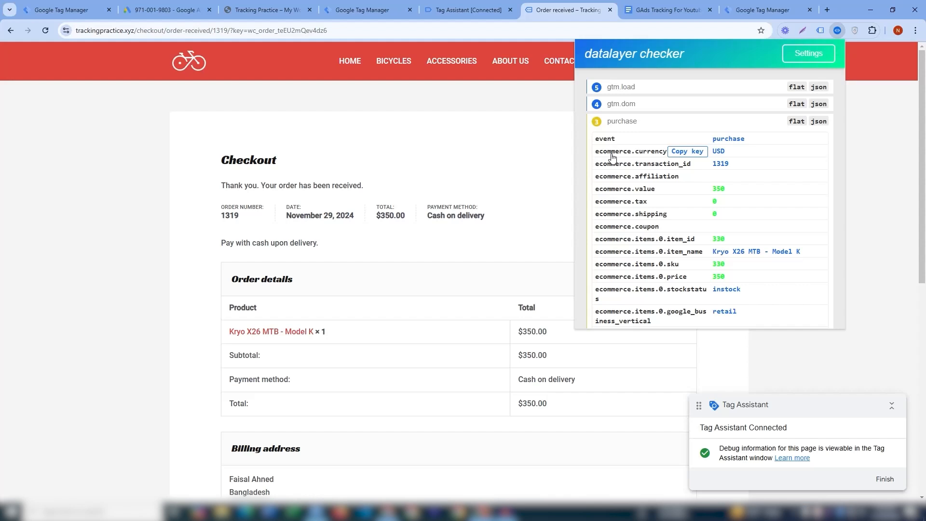
left_click(636, 131)
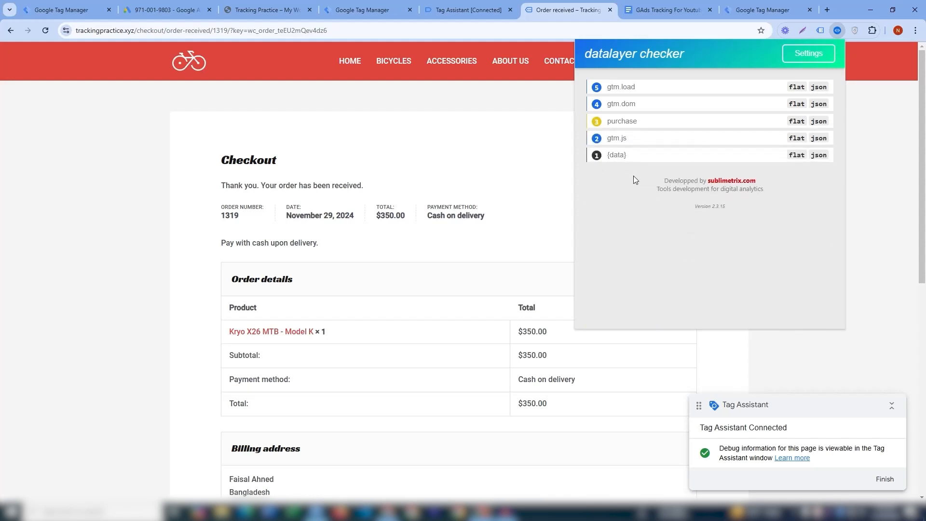
Step: Examine the new_customer key in datalayer checker's first {data} entry, and return to the purchase tag in Tag Manager
left_click(600, 157)
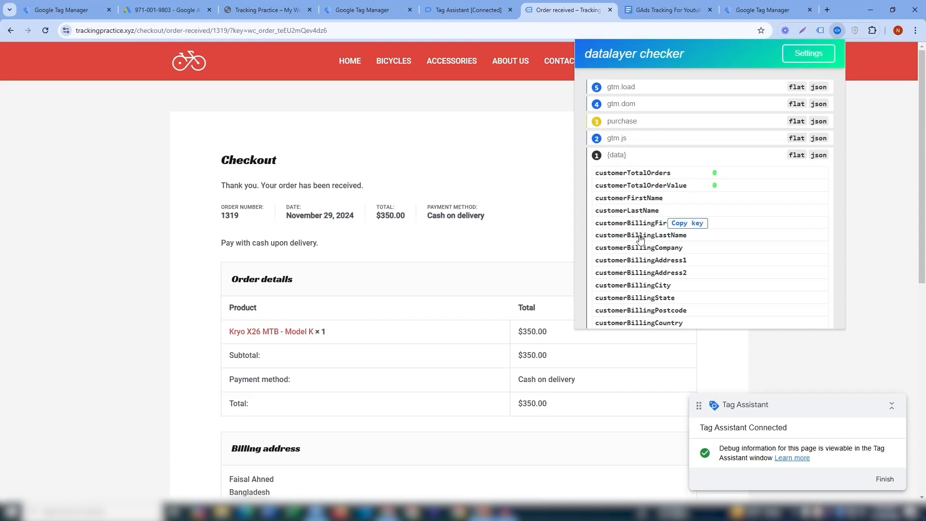
scroll(641, 242, "down", 10)
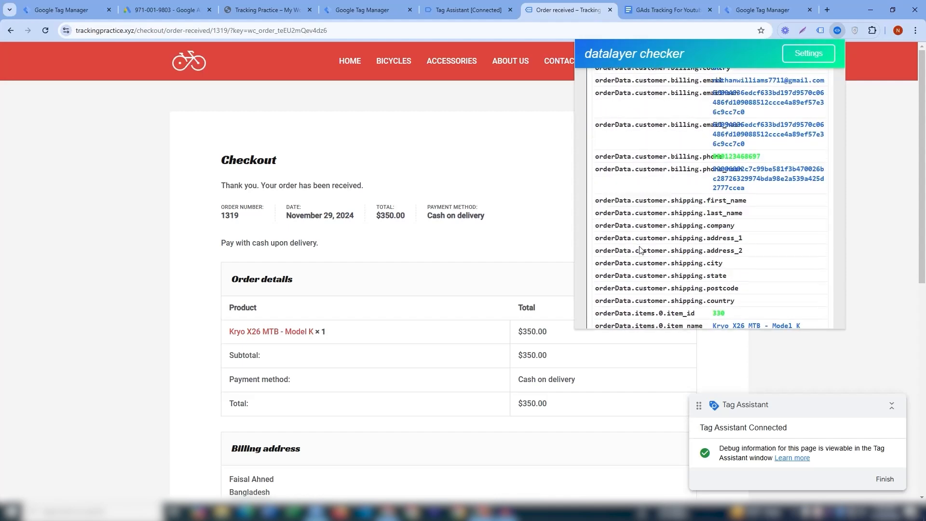
scroll(641, 250, "down", 4)
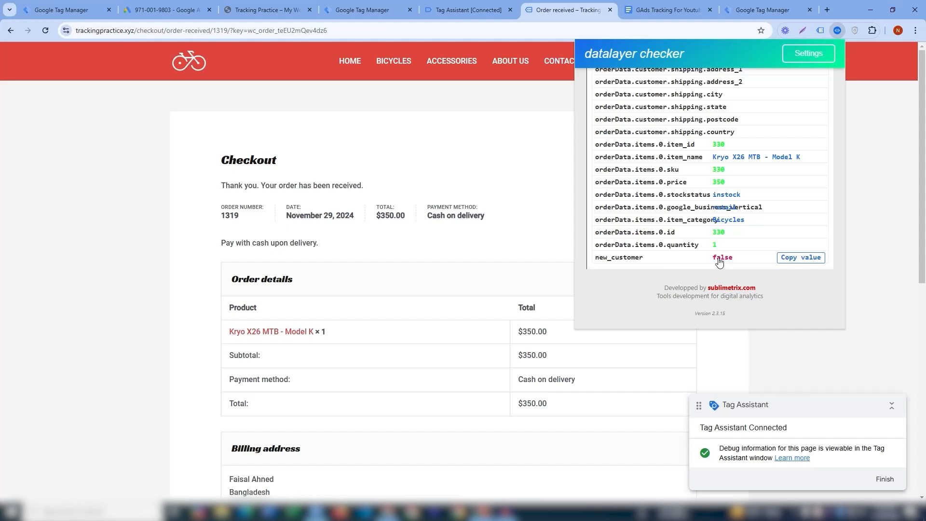
scroll(769, 248, "up", 6)
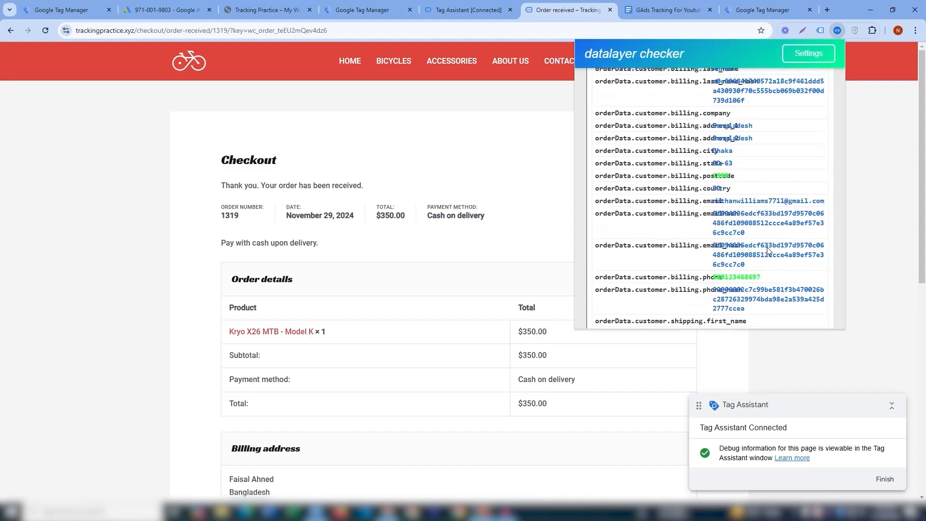
scroll(768, 249, "down", 6)
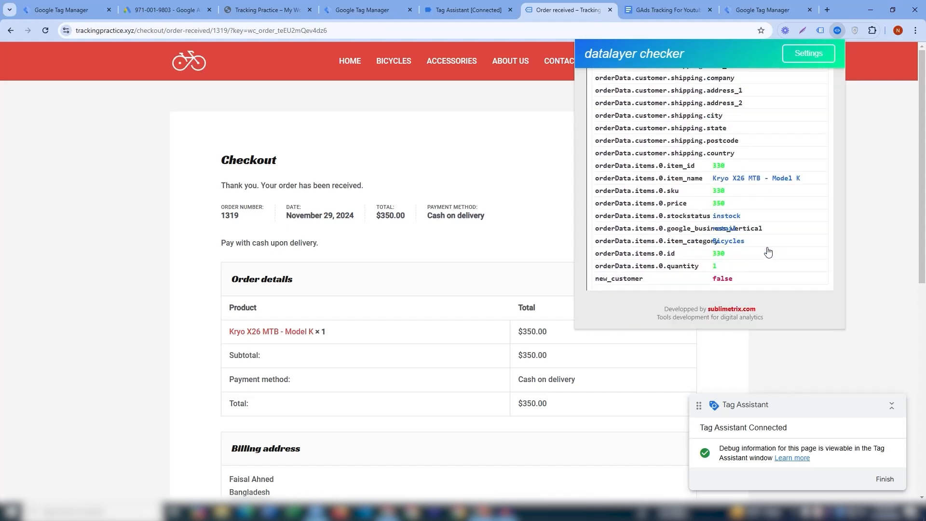
left_click(227, 6)
left_click(68, 10)
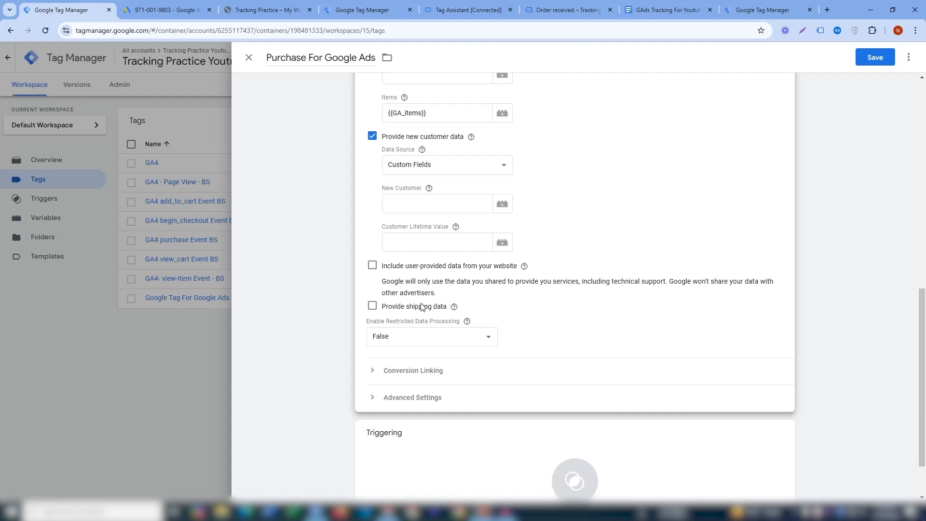
left_click(429, 206)
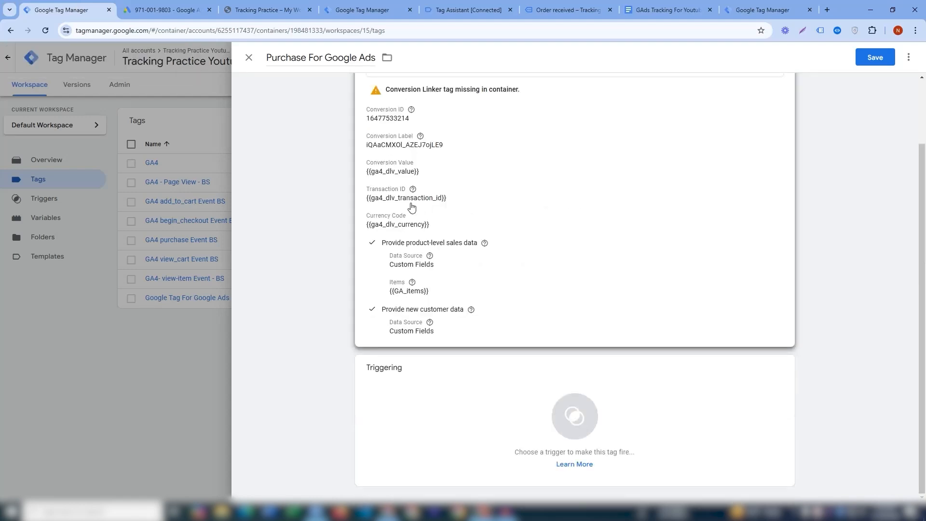
left_click(249, 58)
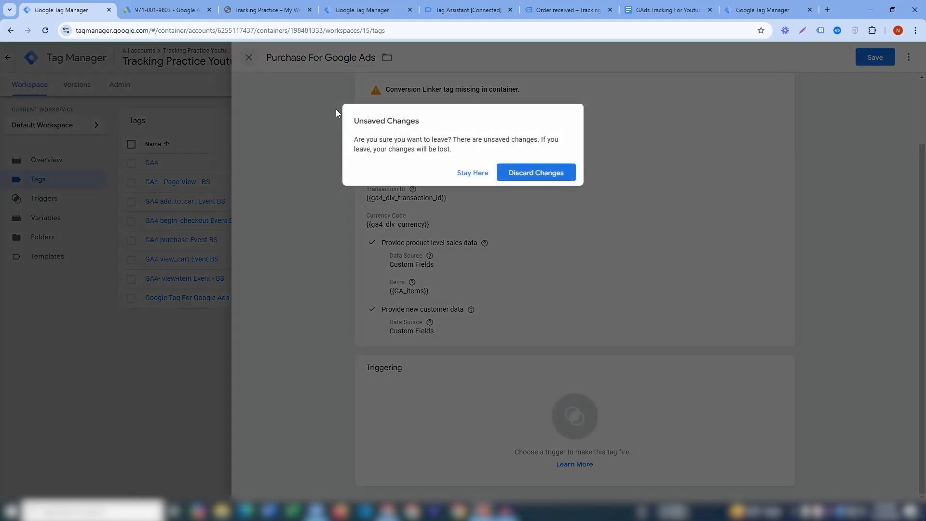
left_click(474, 173)
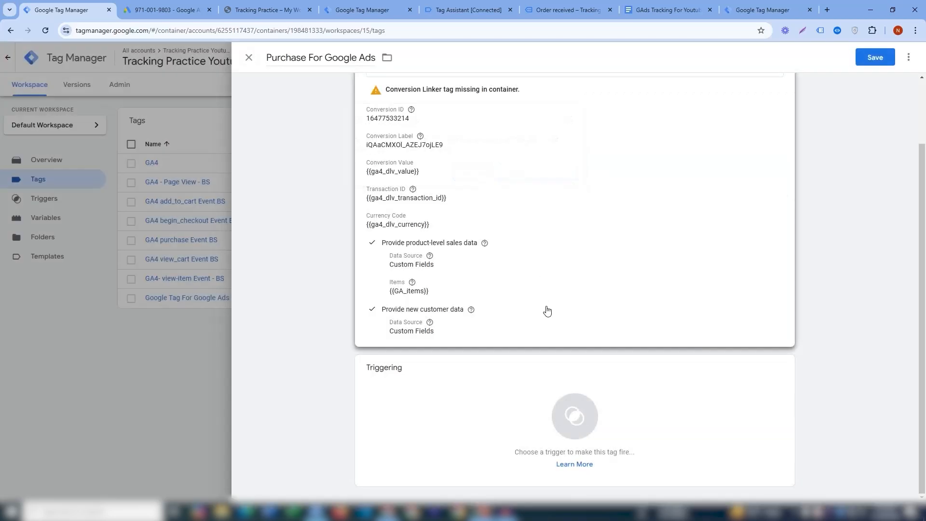
left_click(515, 304)
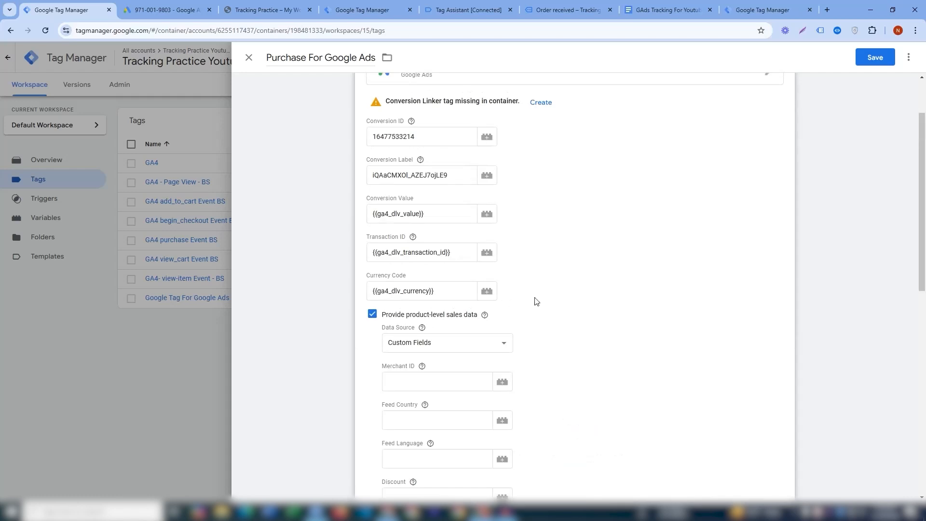
left_click_drag(924, 246, 925, 439)
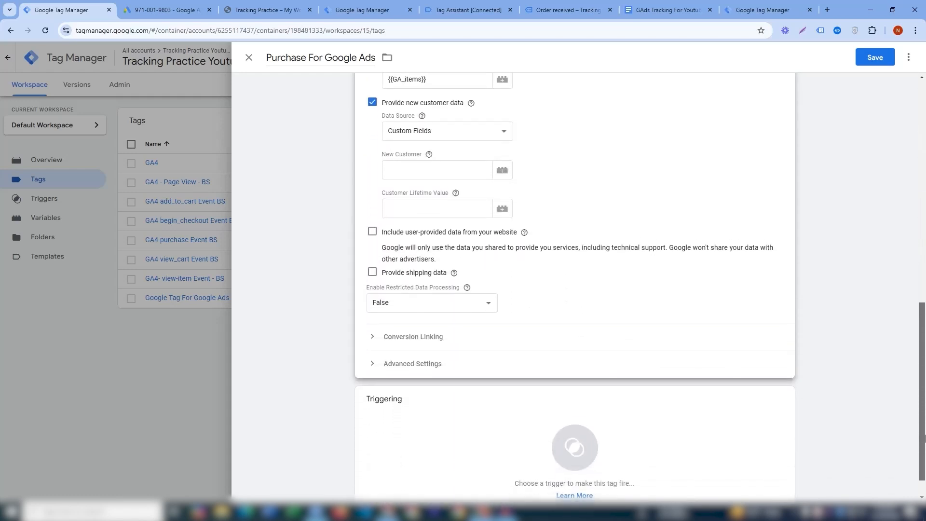
Step: Create a variable for the tag's New Customer field as a Data Layer Variable reading new_customer
left_click(455, 164)
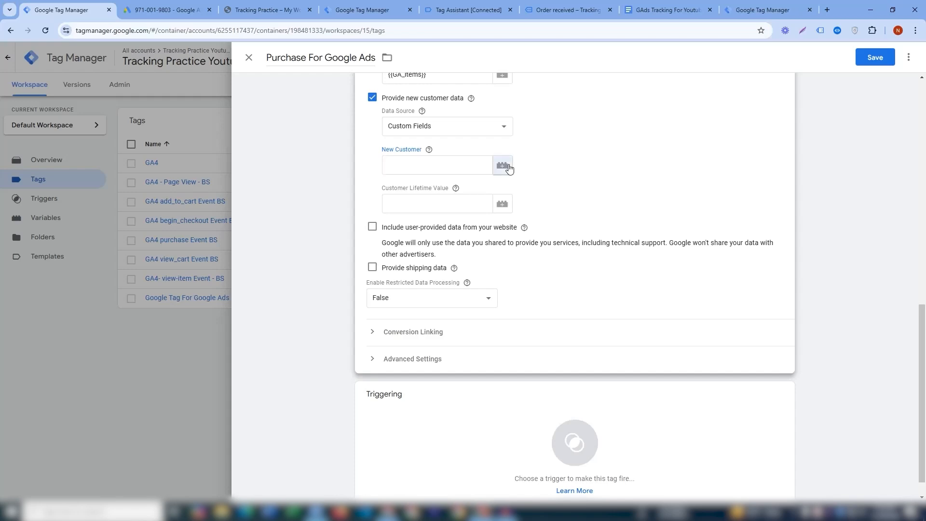
left_click(502, 165)
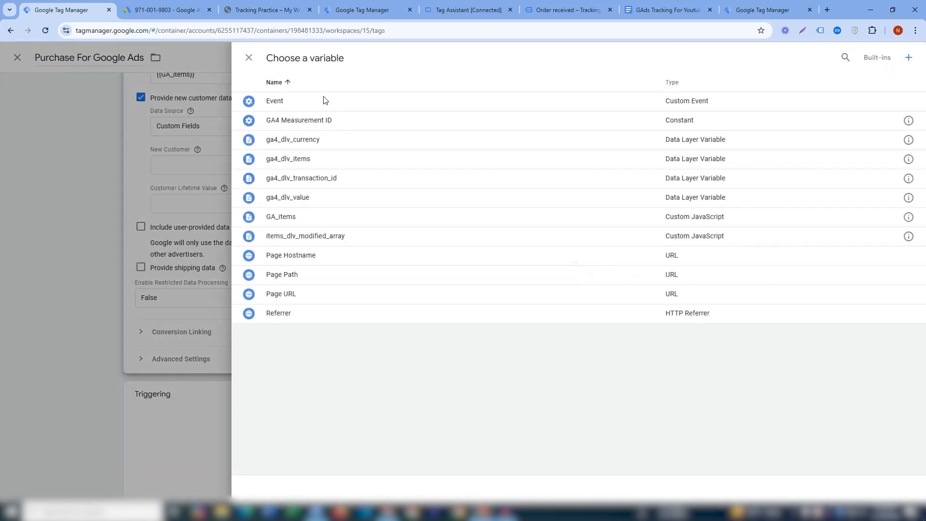
left_click(909, 58)
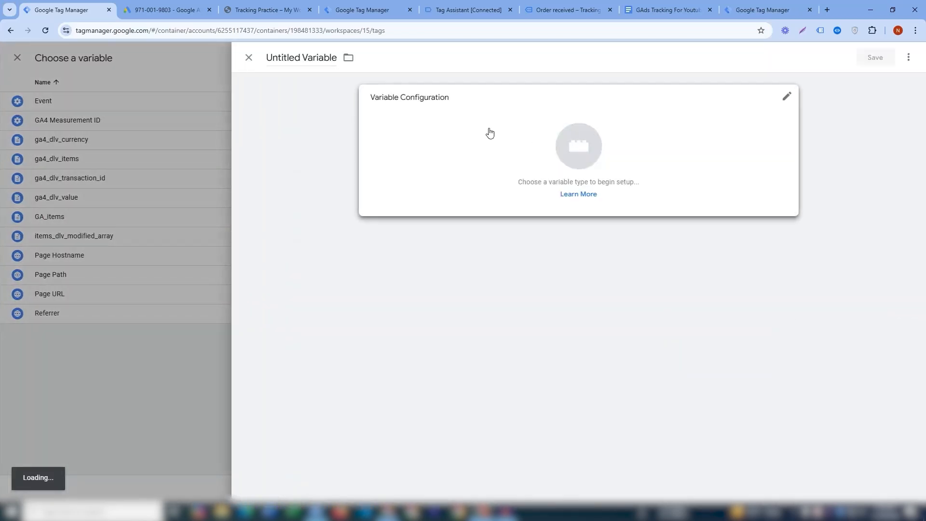
left_click(616, 141)
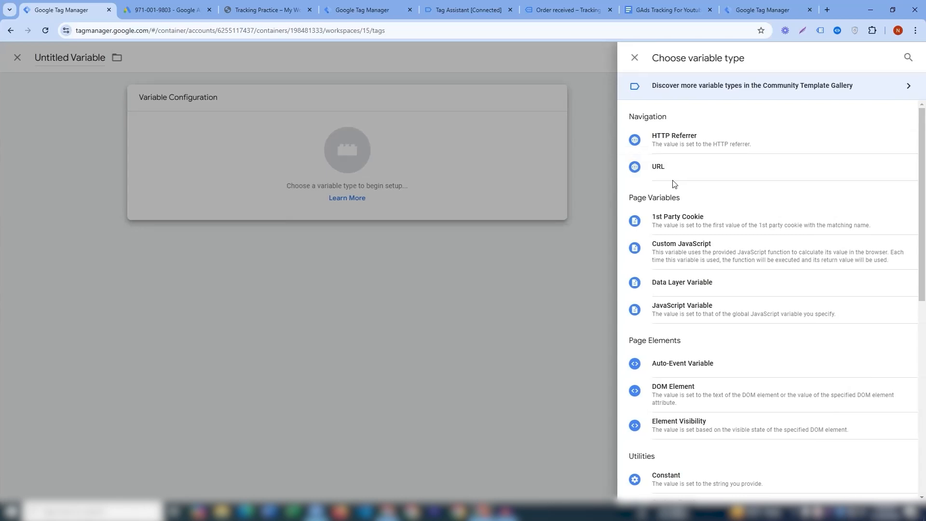
left_click(675, 287)
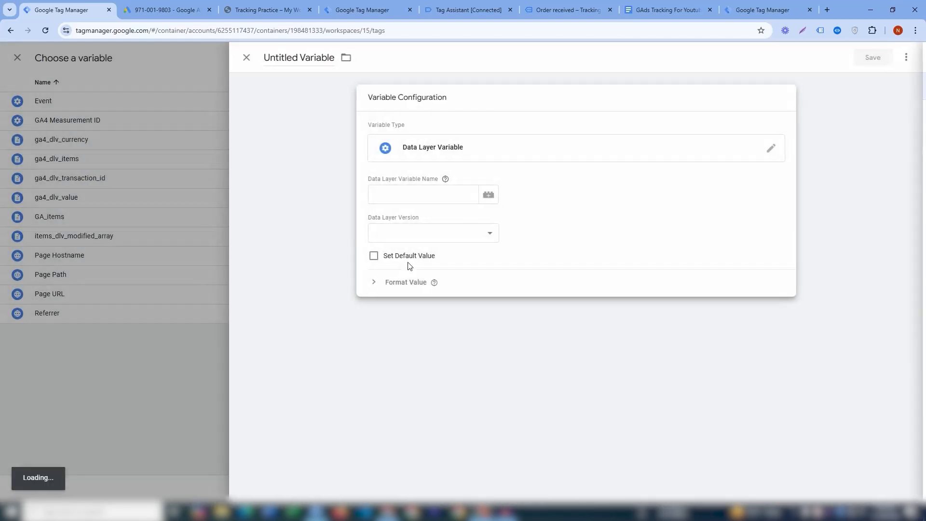
left_click(415, 193)
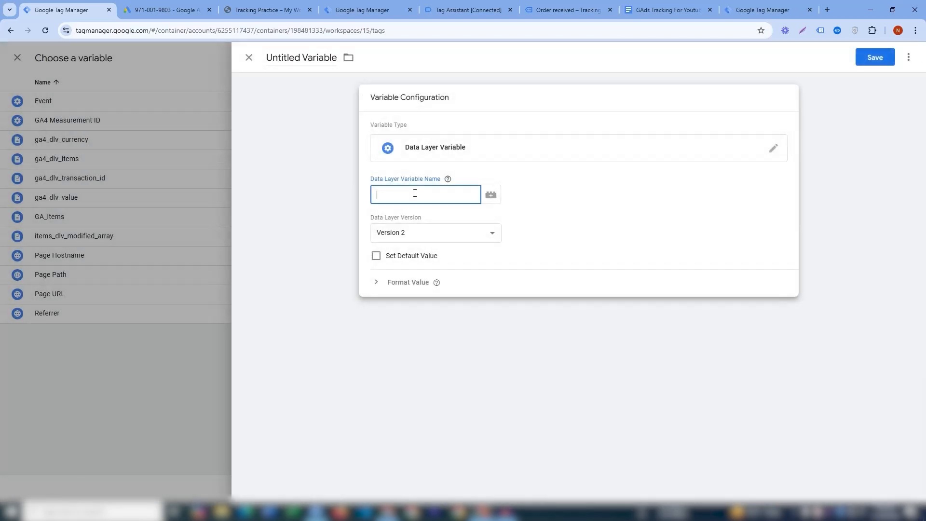
type("new_customer")
Step: Name the variable "new_customer ga" and save it into the tag's New Customer field
left_click(331, 64)
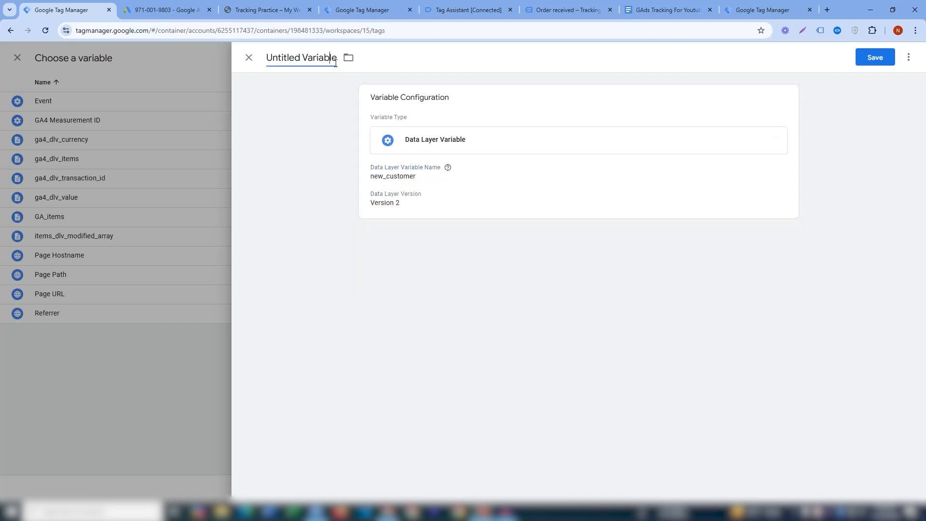
key("BackSpace")
key("BackSpace")
key("BackSpace")
key("BackSpace")
key("BackSpace")
key("BackSpace")
key("BackSpace")
key("BackSpace")
key("BackSpace")
key("BackSpace")
key("BackSpace")
key("BackSpace")
key("BackSpace")
key("BackSpace")
key("BackSpace")
key("BackSpace")
key("BackSpace")
type("new_customer")
type("ga")
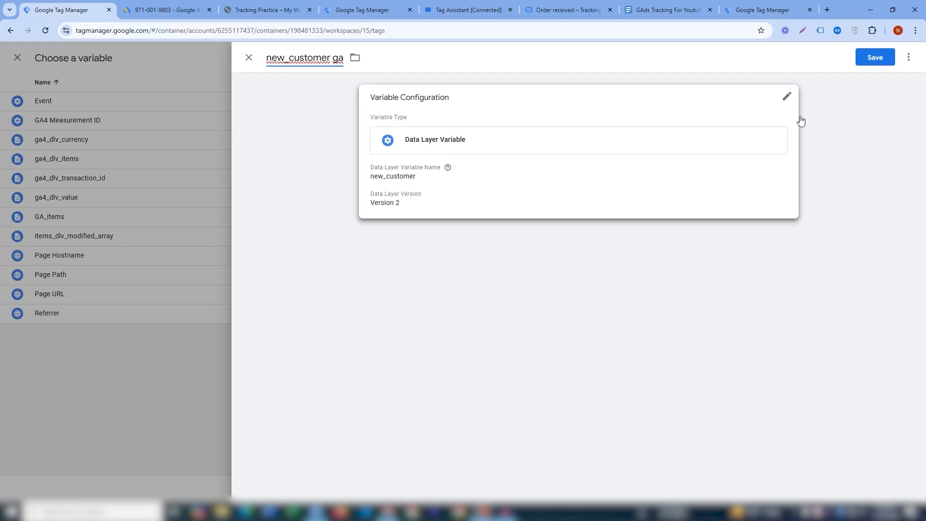
left_click(878, 60)
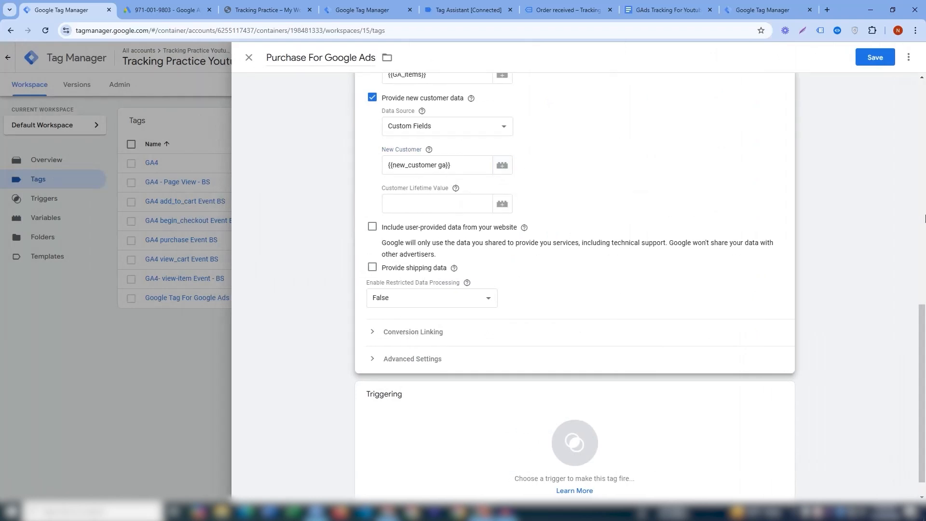
Step: Include user-provided data from the website in the purchase tag and start a new User-Provided Data variable for it
scroll(630, 302, "down", 1)
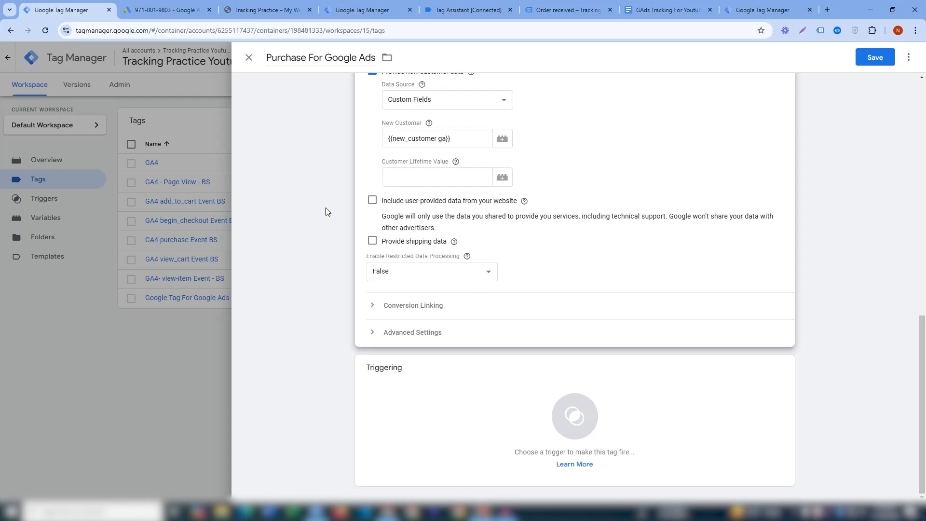
left_click(373, 200)
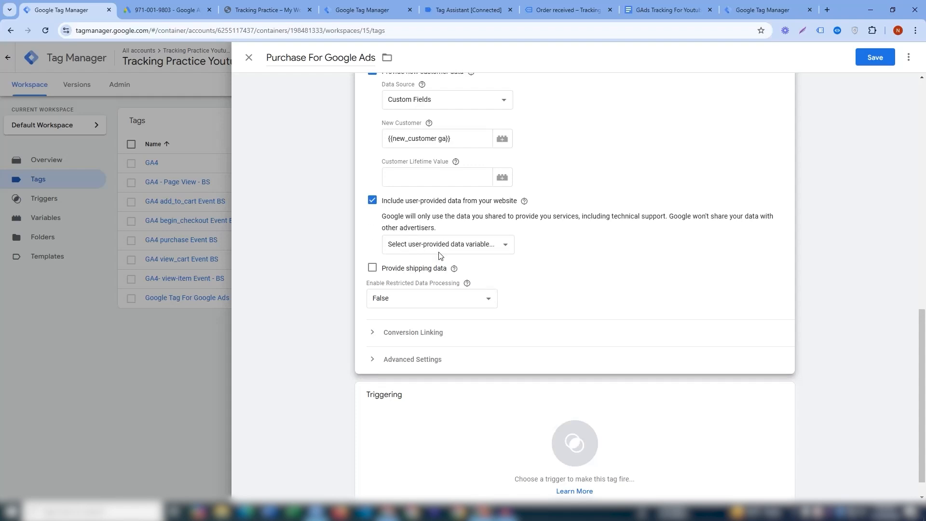
left_click(441, 247)
left_click(399, 289)
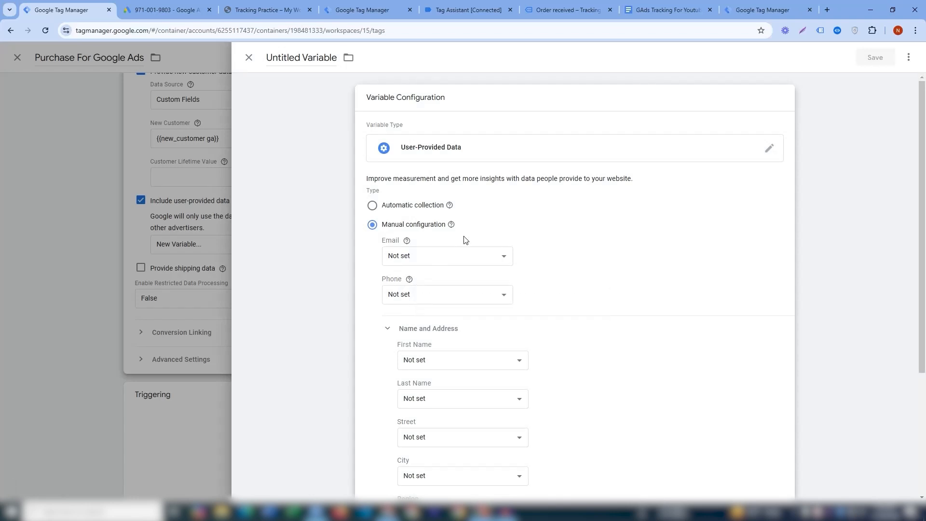
scroll(924, 183, "down", 1)
scroll(924, 183, "up", 1)
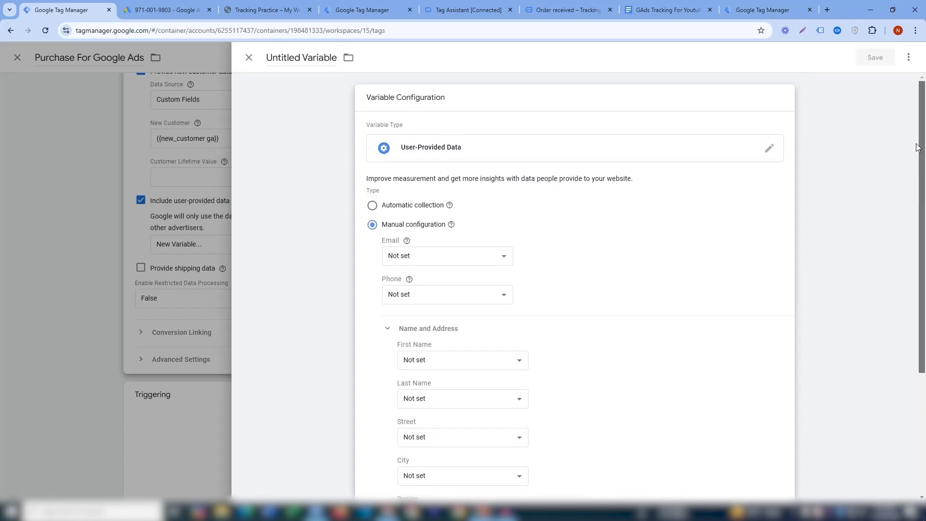
Step: Name the User-Provided Data variable "GA User Data"
left_click(324, 59)
triple_click(324, 59)
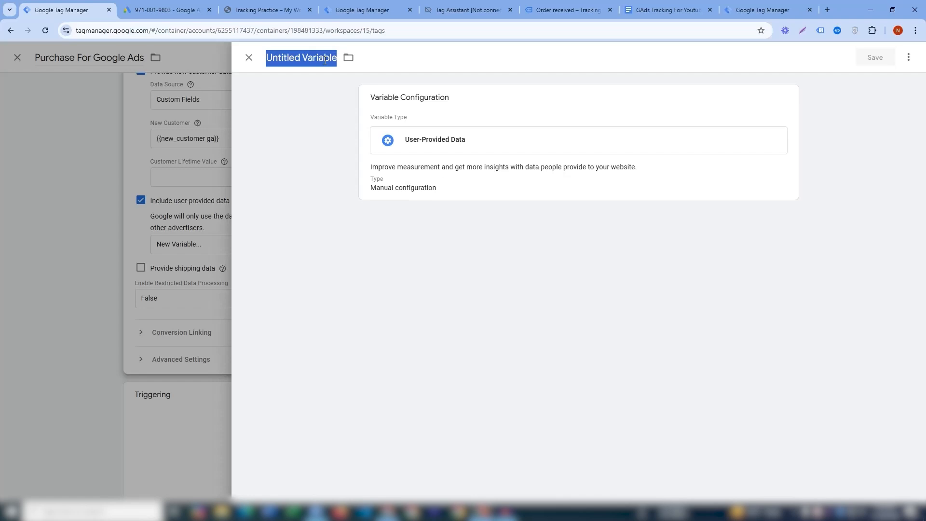
type("GA")
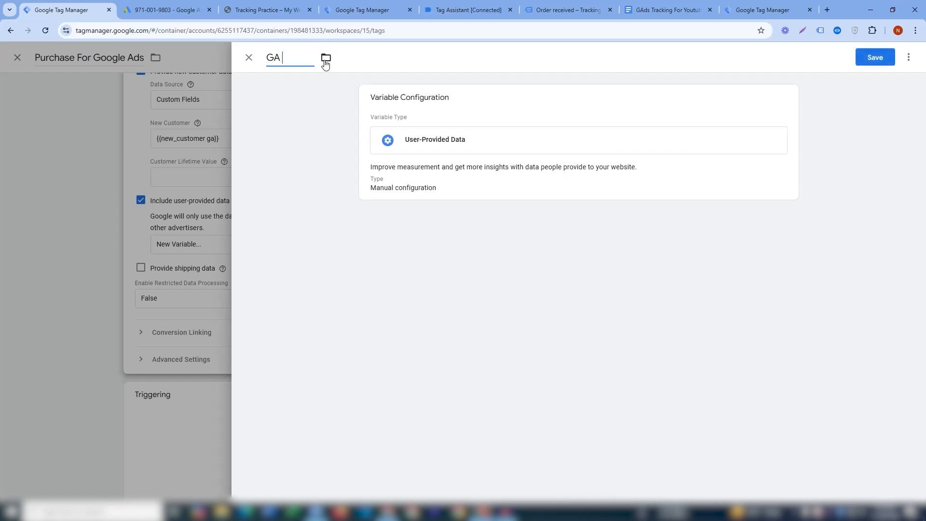
type(" User Data")
Step: Start a new variable for GA User Data's Email field and make it a Data Layer Variable
left_click(434, 145)
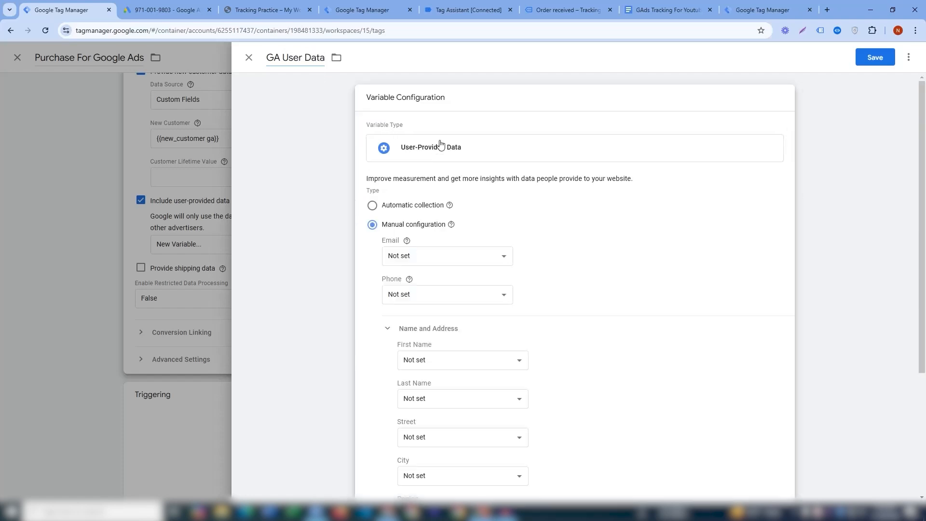
left_click_drag(925, 95, 925, 194)
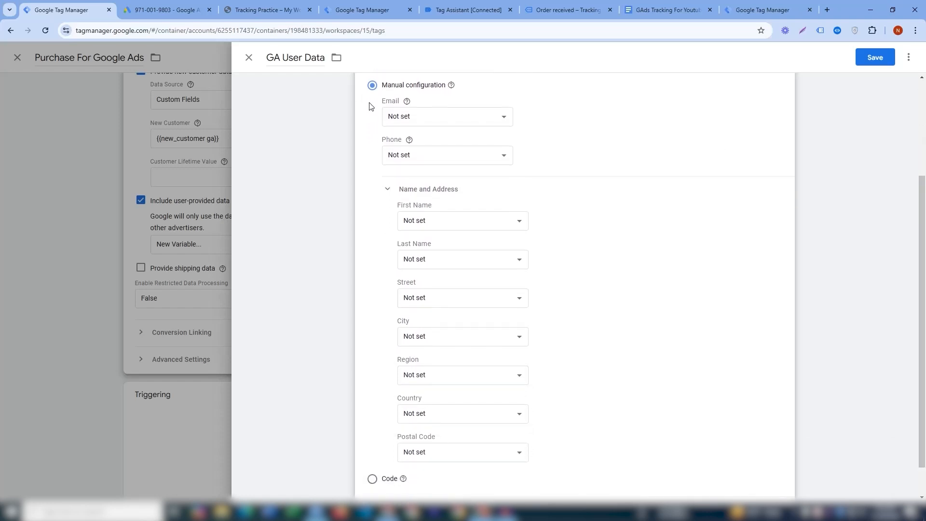
mouse_move(406, 102)
scroll(420, 103, "up", 1)
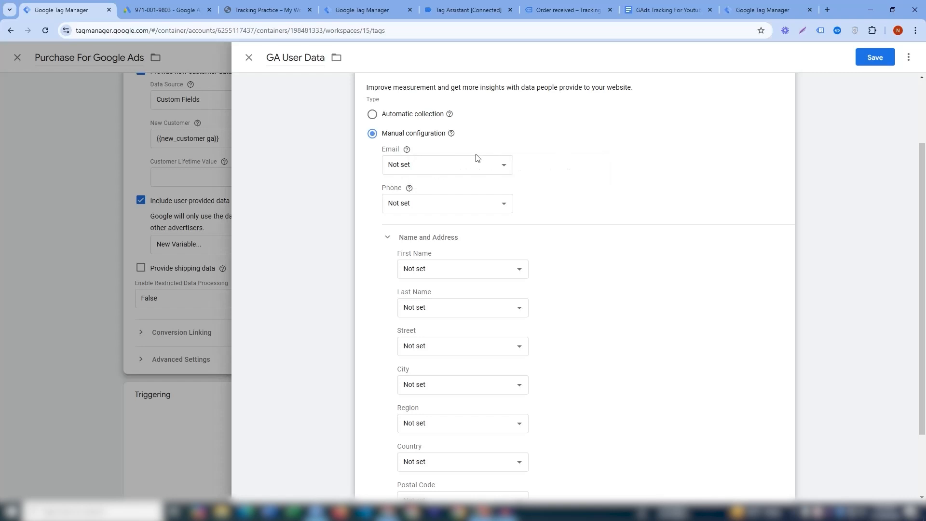
left_click(448, 161)
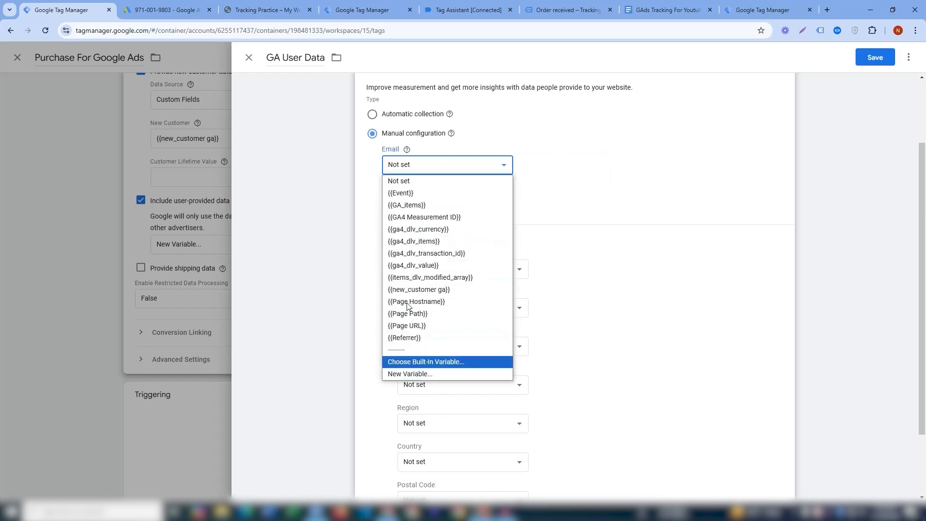
left_click(424, 372)
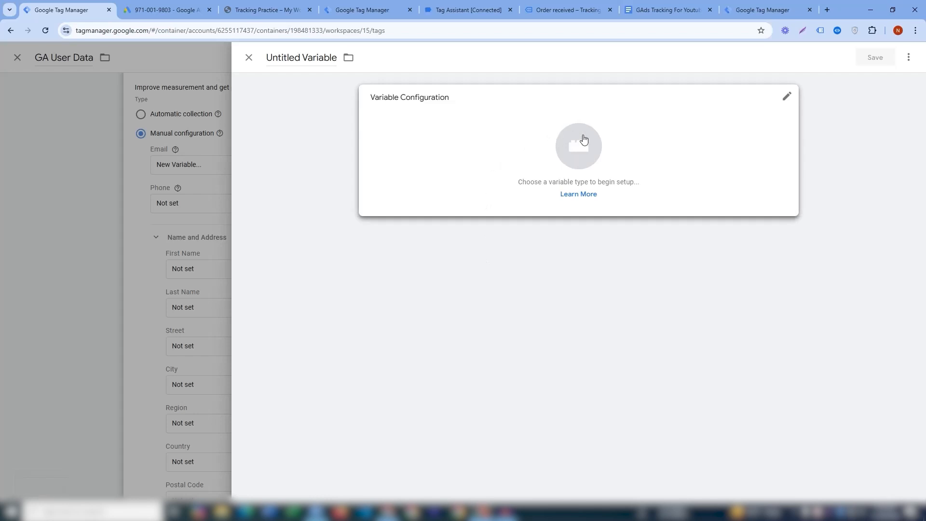
left_click(583, 140)
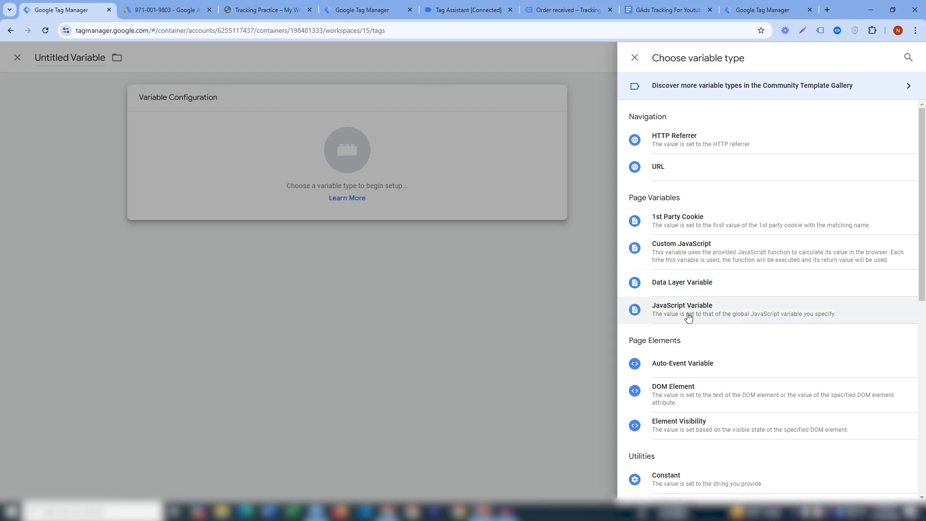
left_click(691, 286)
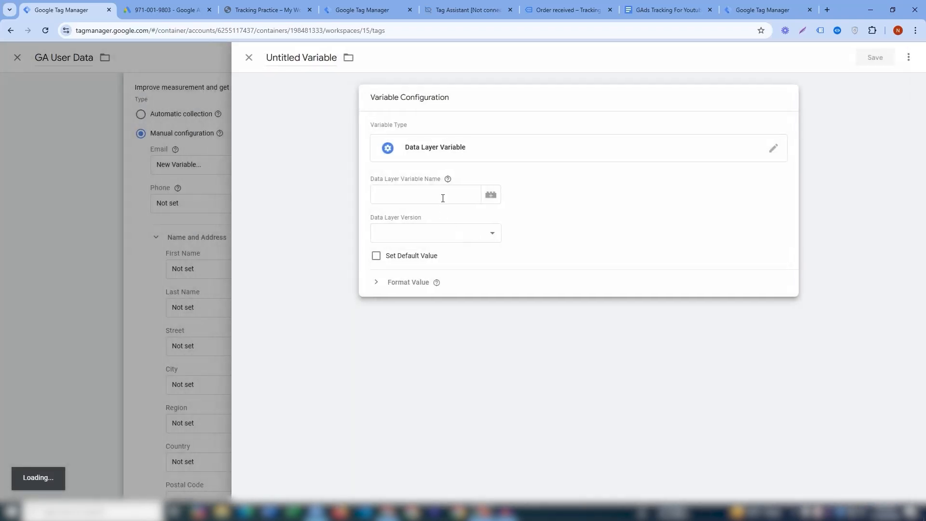
Step: Name the email variable "GA Email" and open its Data Layer Variable Name for editing
left_click(323, 59)
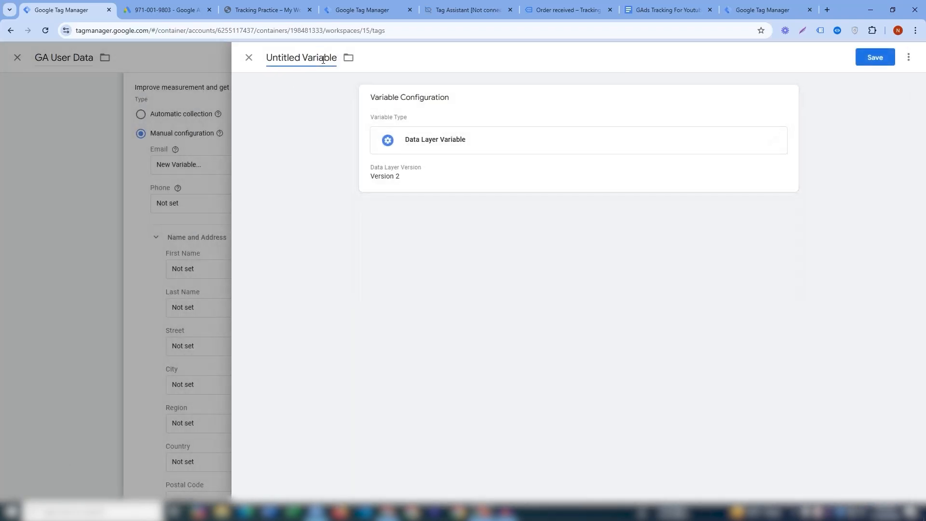
key("BackSpace")
key("BackSpace")
key("BackSpace")
key("BackSpace")
key("BackSpace")
key("BackSpace")
key("BackSpace")
key("BackSpace")
key("BackSpace")
key("BackSpace")
key("BackSpace")
key("BackSpace")
key("BackSpace")
key("BackSpace")
key("BackSpace")
key("BackSpace")
key("BackSpace")
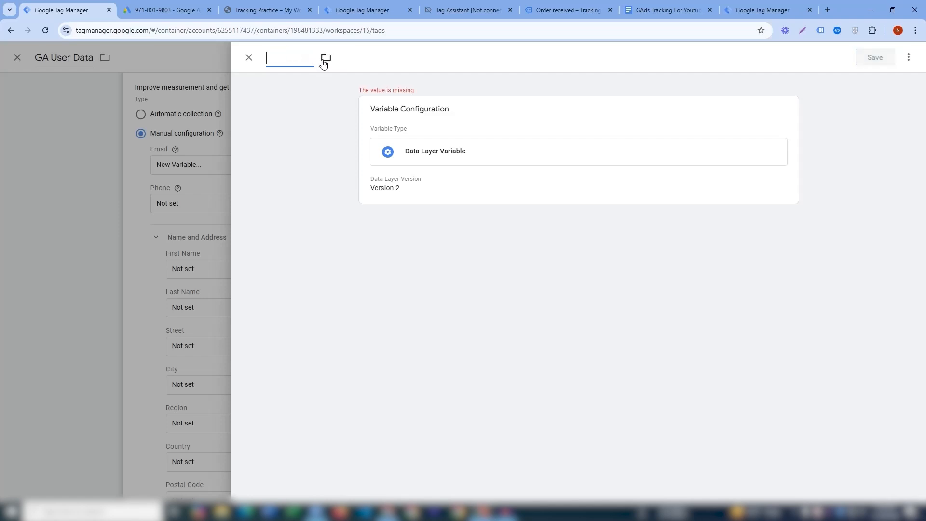
type("GA Email")
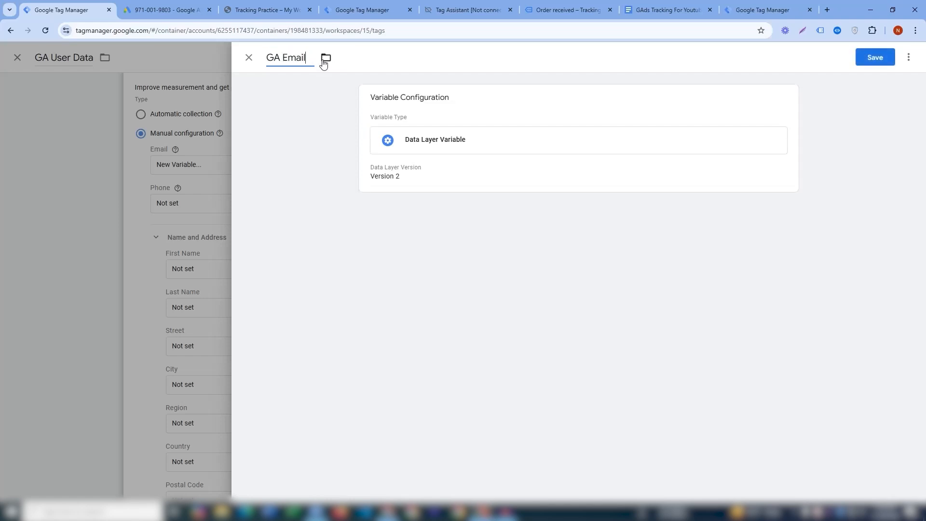
left_click(496, 150)
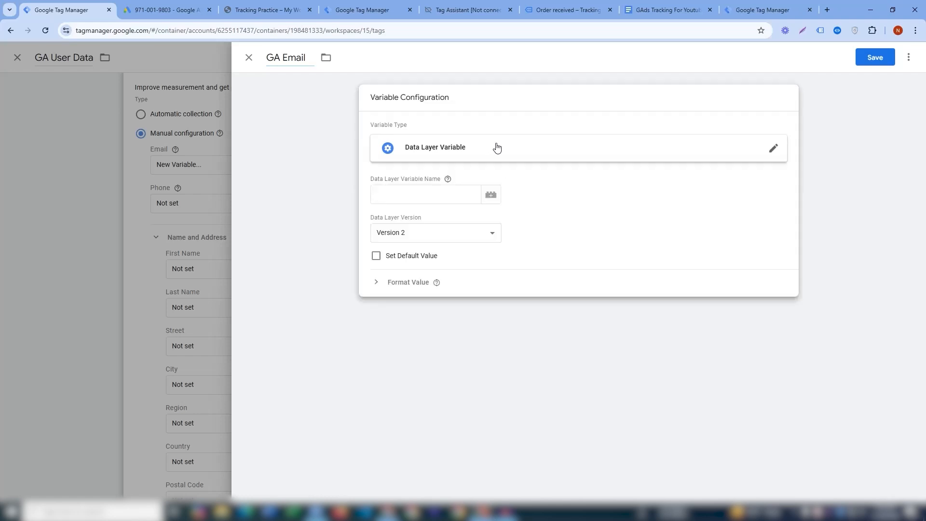
left_click(443, 197)
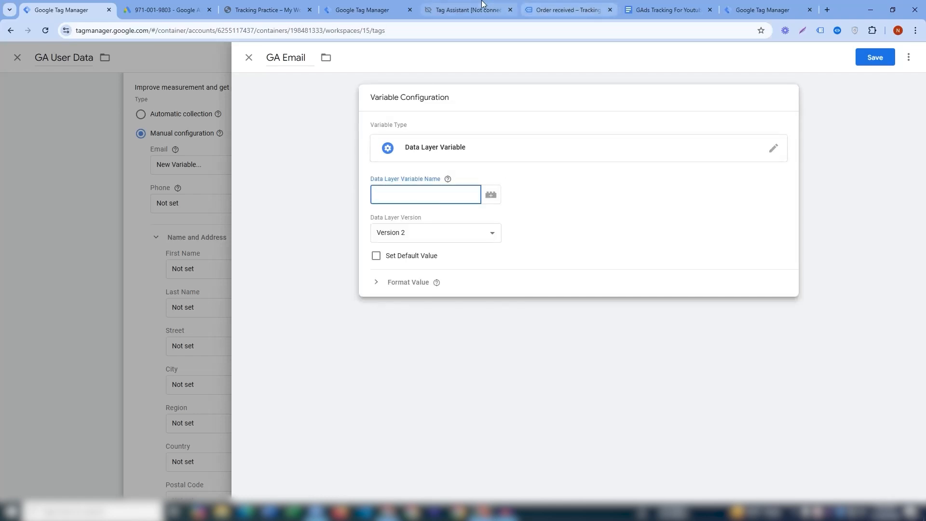
Step: Switch to Tag Assistant and search the purchase event's data layer for "emai" to locate the billing email key under orderData
left_click(470, 10)
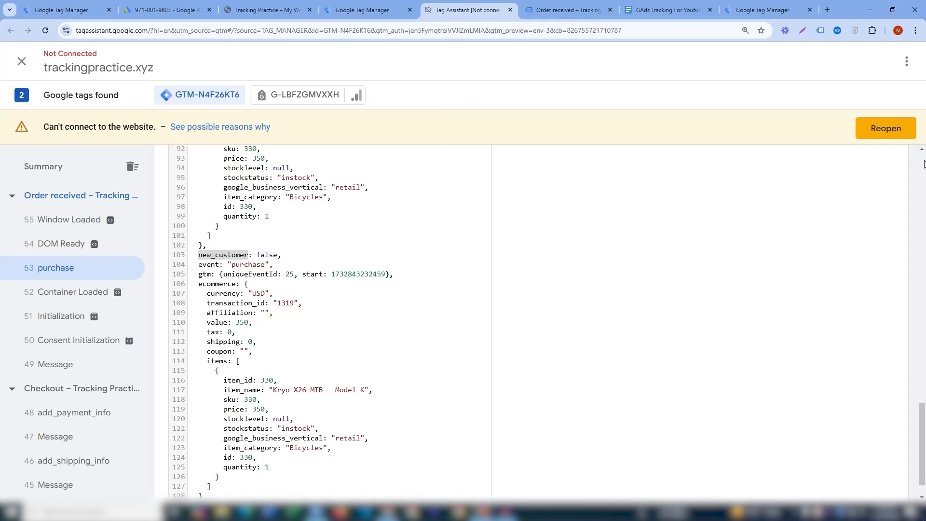
left_click_drag(923, 459, 923, 326)
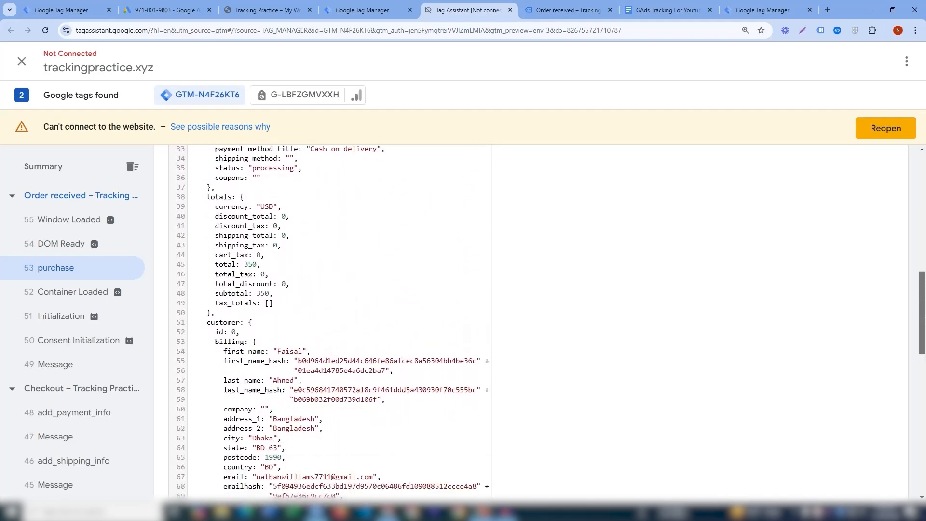
left_click_drag(924, 358, 924, 417)
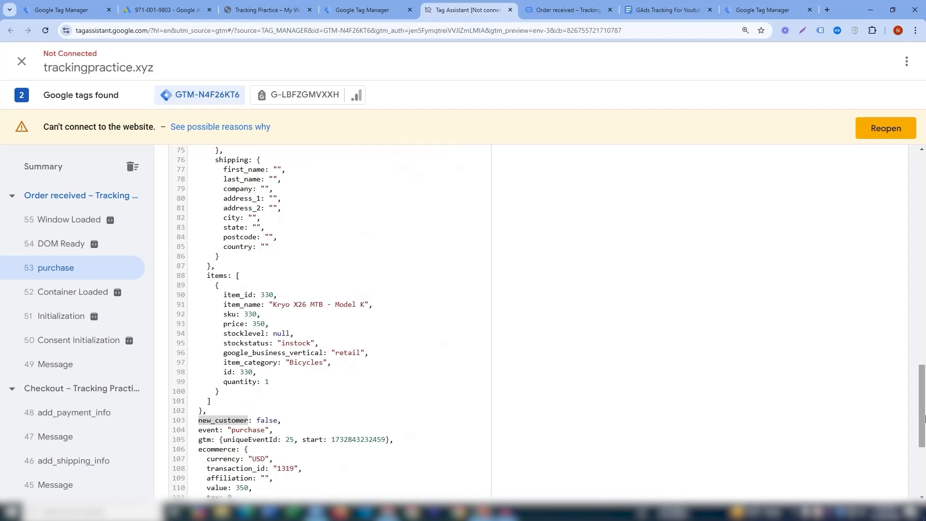
key("ctrl+f")
type("emai")
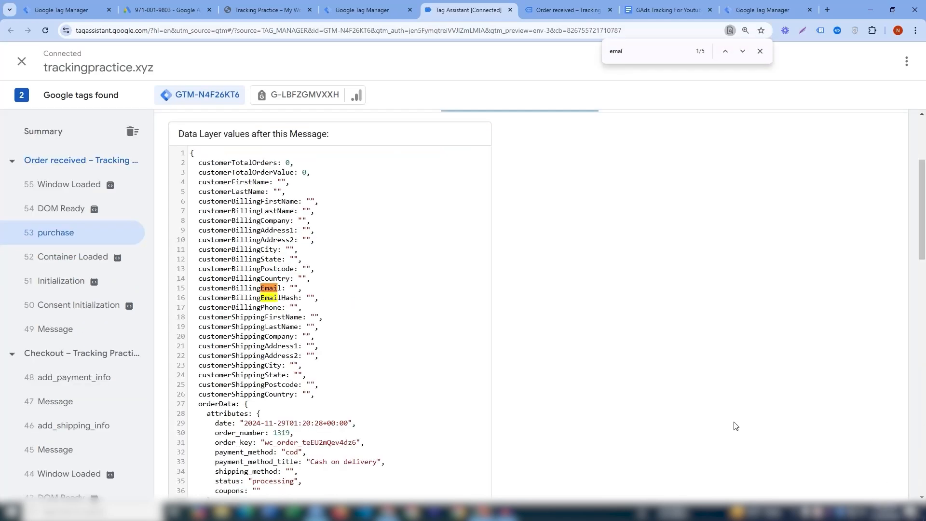
left_click_drag(924, 211, 924, 276)
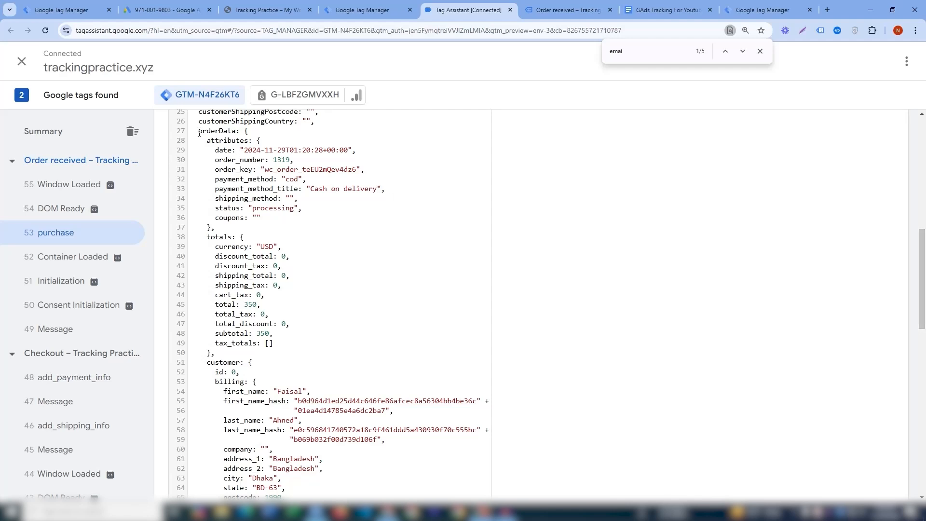
left_click_drag(198, 131, 237, 131)
scroll(251, 290, "down", 3)
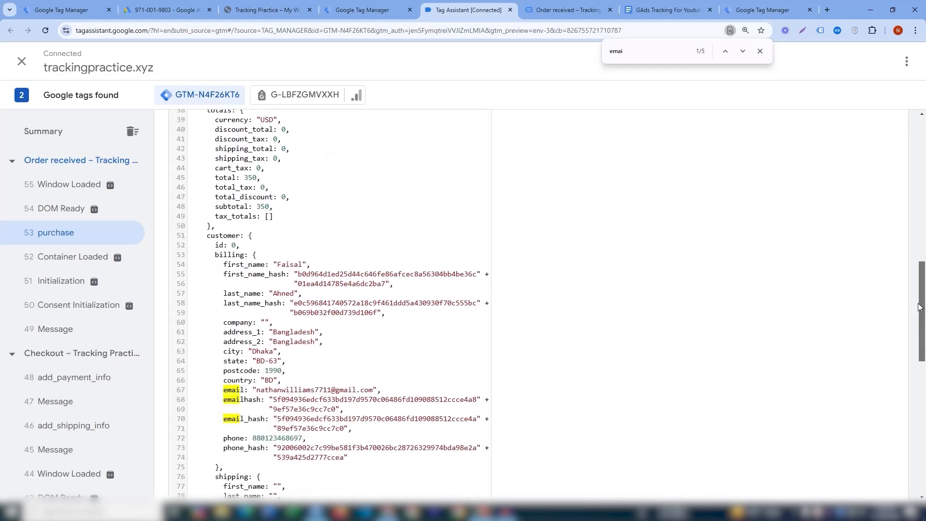
left_click_drag(252, 390, 375, 388)
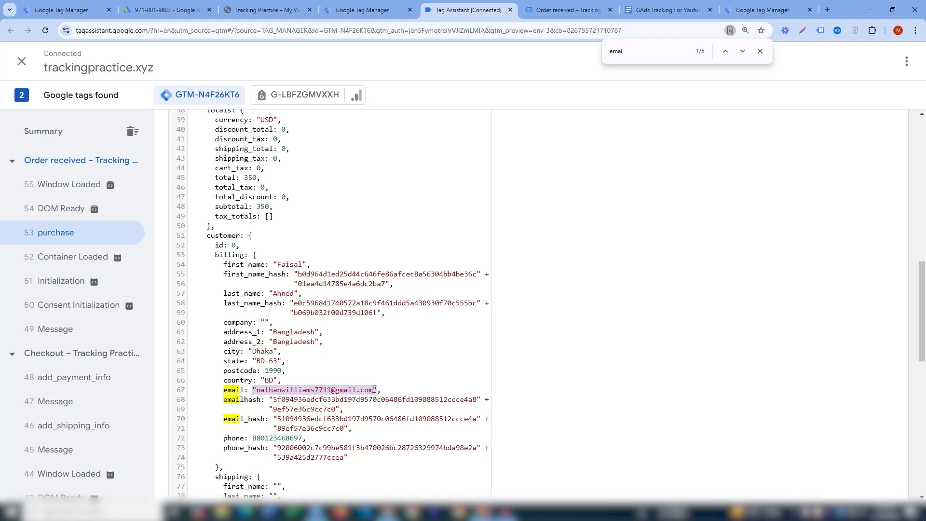
left_click(269, 392)
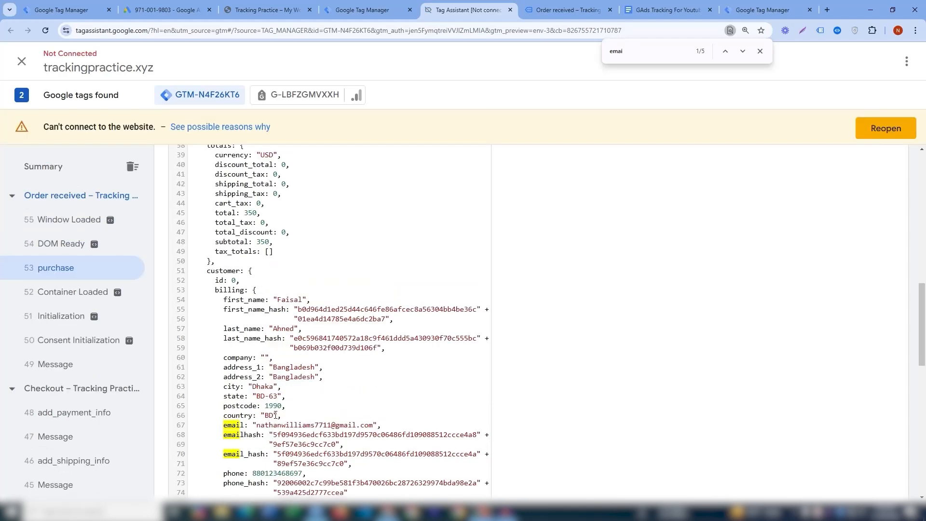
Step: Examine how orderData opens and where its nested attributes and totals blocks begin and end in the purchase data layer
left_click_drag(923, 323, 924, 285)
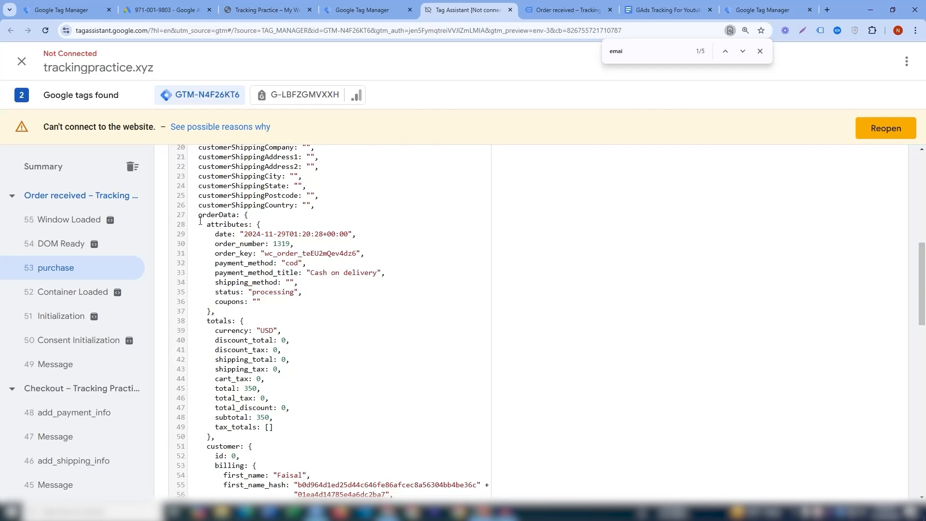
left_click_drag(199, 216, 240, 218)
left_click(194, 217)
left_click_drag(214, 309, 203, 311)
left_click_drag(207, 225, 244, 311)
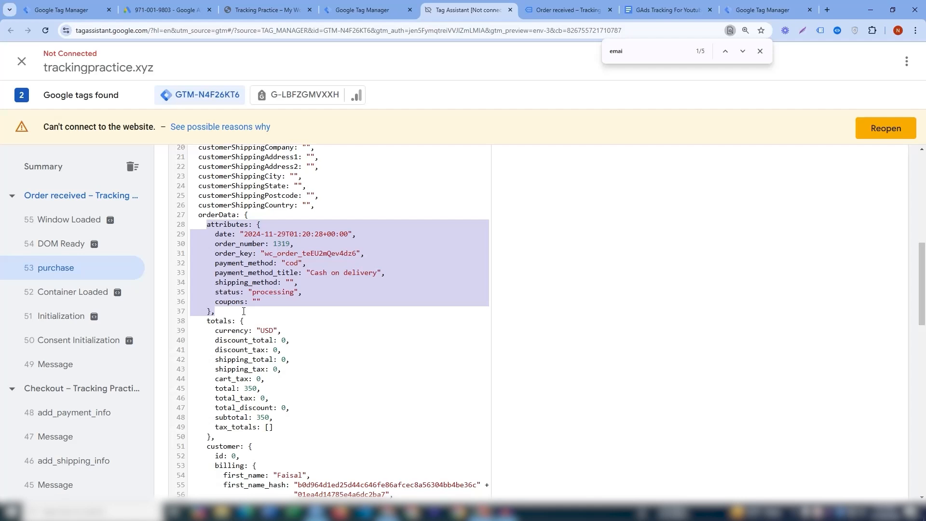
left_click(232, 237)
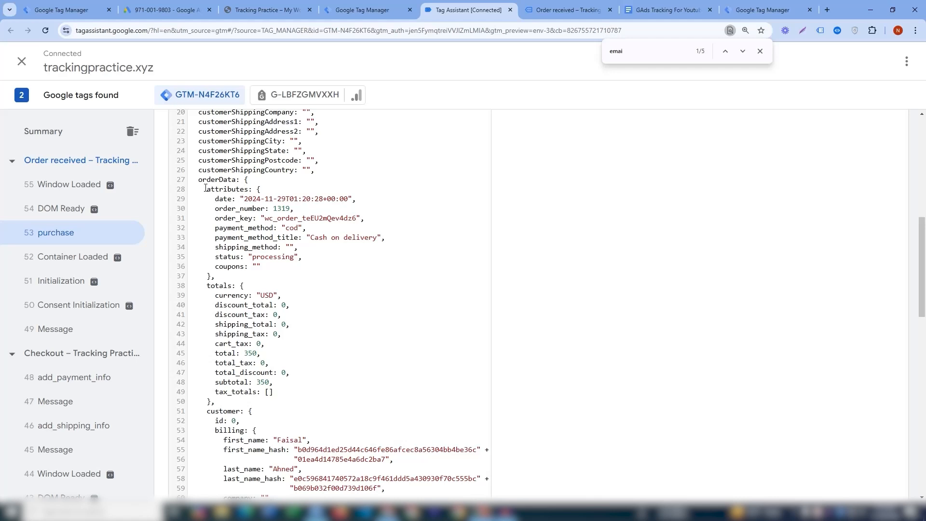
left_click_drag(207, 193, 241, 276)
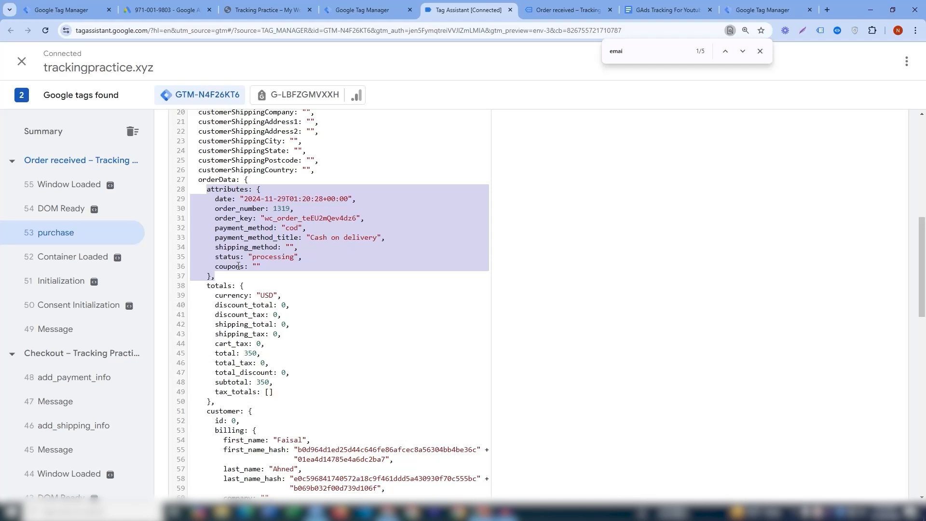
left_click(237, 261)
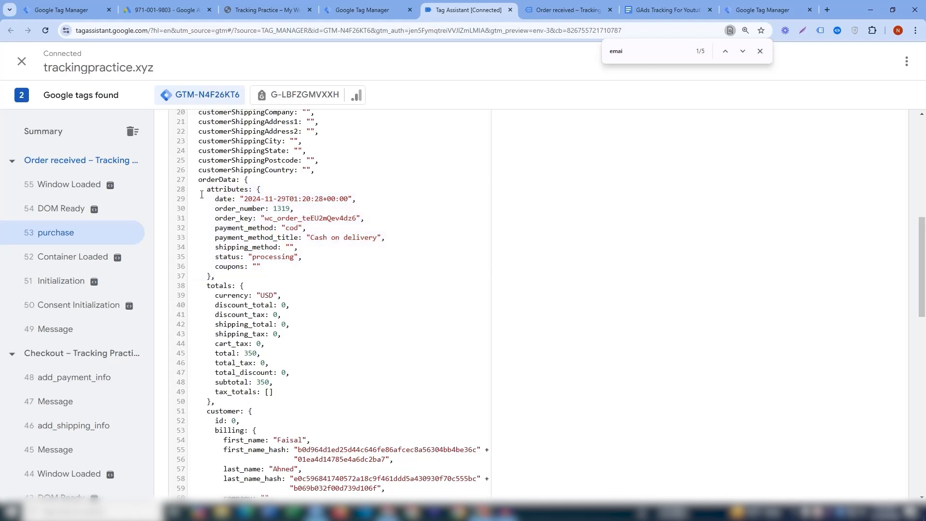
left_click_drag(198, 189, 238, 285)
left_click(221, 296)
left_click_drag(223, 403, 201, 193)
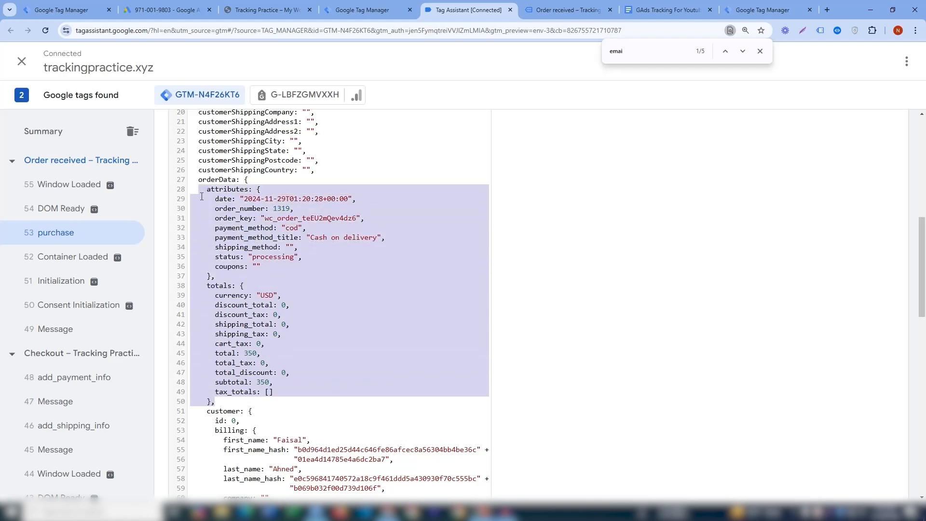
Step: Trace the nesting from orderData through customer and billing down to the email key in the purchase data layer
left_click_drag(924, 244, 923, 317)
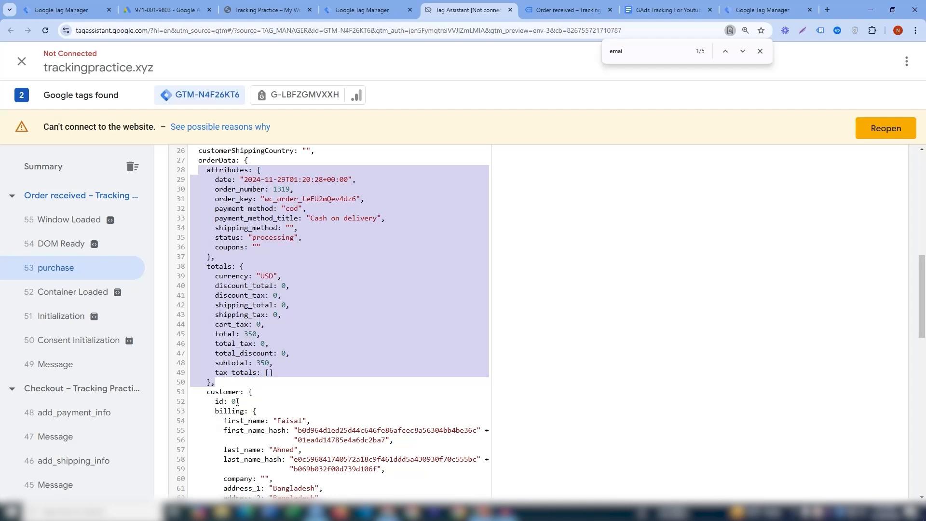
left_click(232, 396)
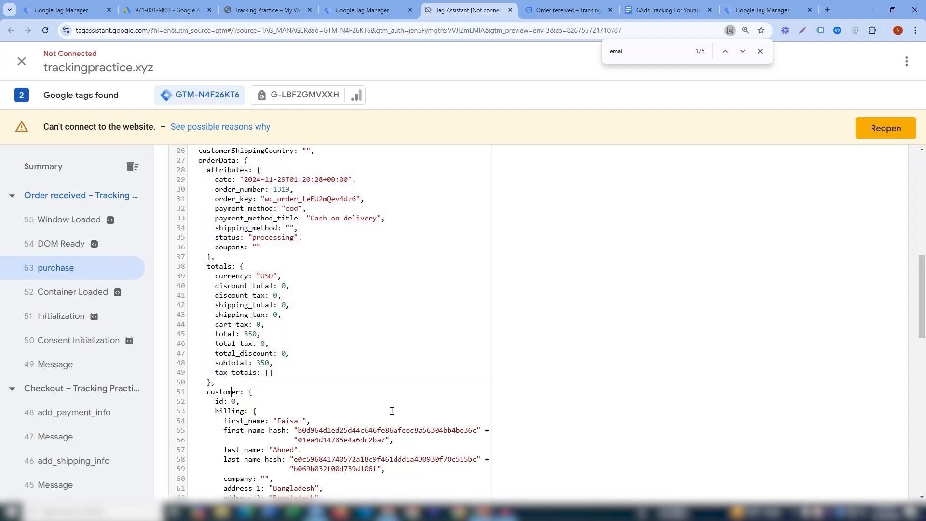
left_click_drag(922, 322, 922, 337)
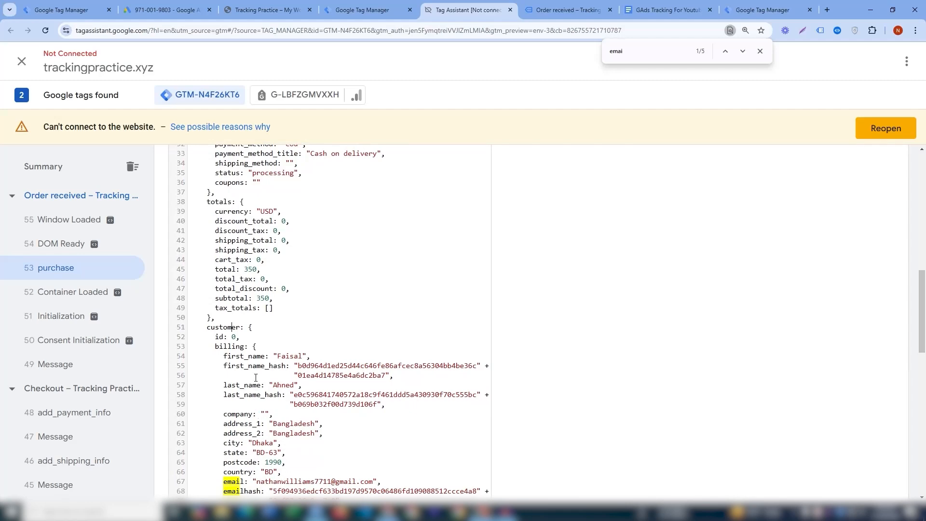
left_click_drag(922, 297, 923, 338)
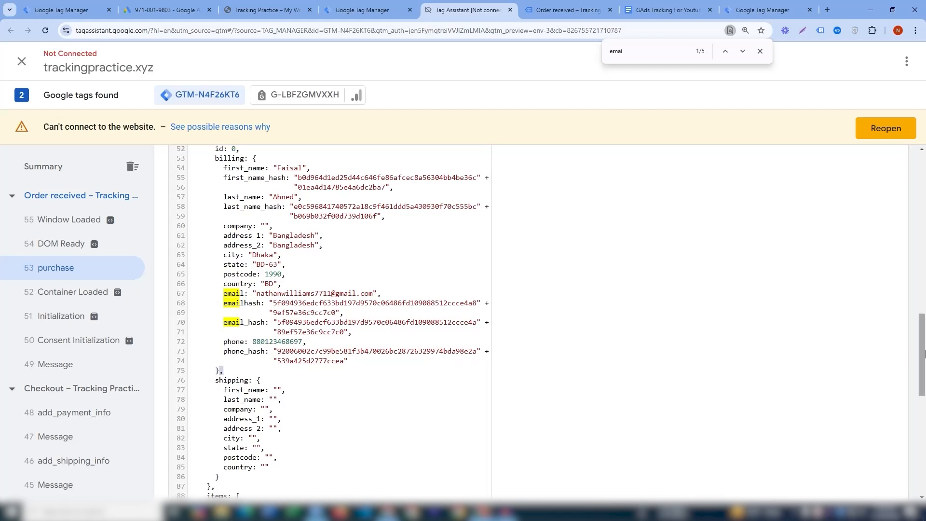
left_click_drag(923, 352, 925, 255)
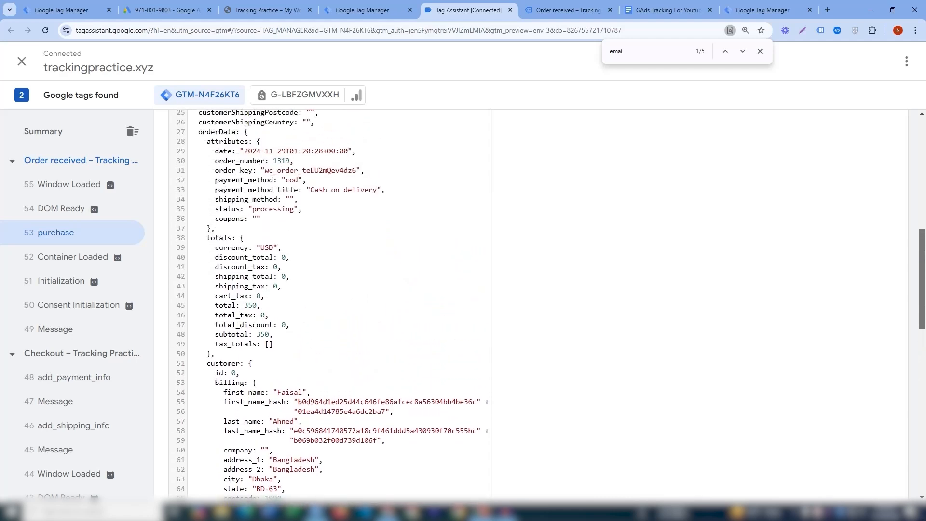
left_click_drag(192, 129, 241, 128)
left_click_drag(198, 360, 253, 360)
double_click(213, 380)
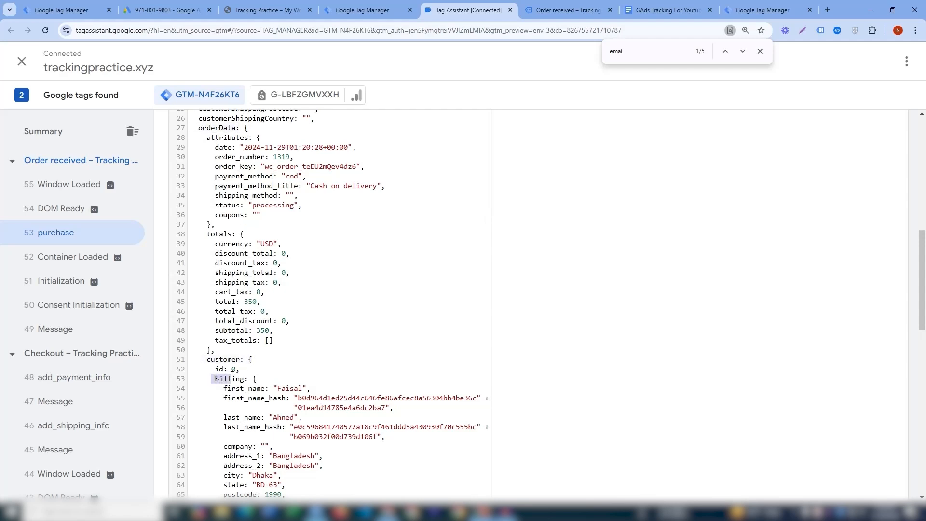
scroll(477, 390, "down", 2)
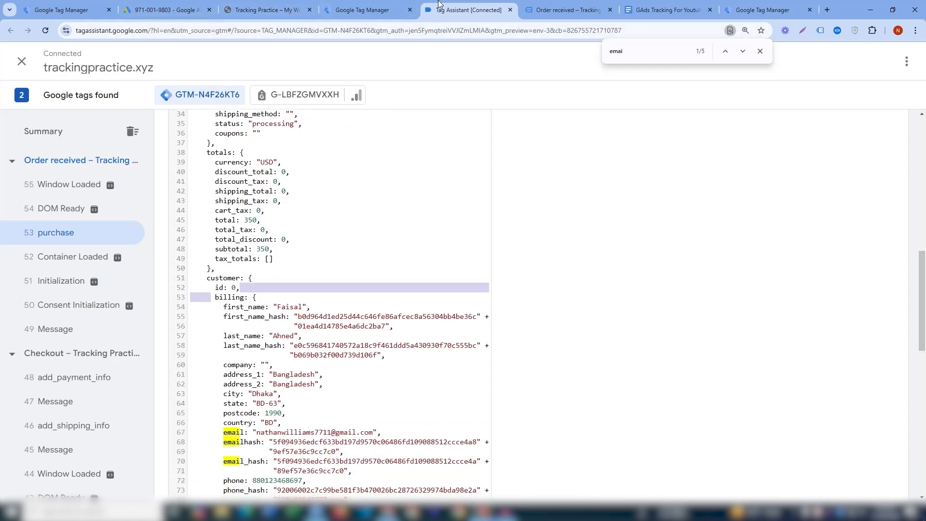
Step: Look up the orderData.customer.billing.email path in the GAds Tracking For Youtube document, undoing any accidental text move
left_click(564, 10)
left_click(668, 10)
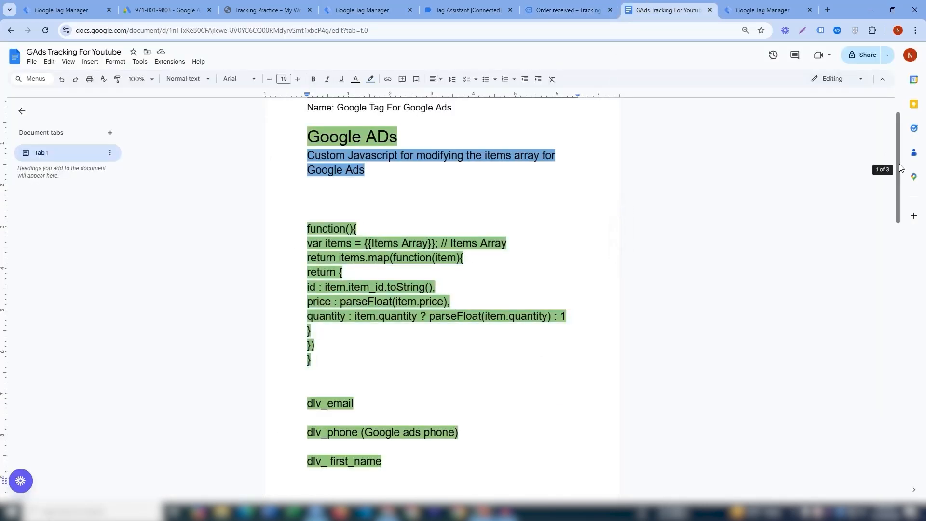
scroll(899, 193, "down", 2)
scroll(900, 209, "down", 7)
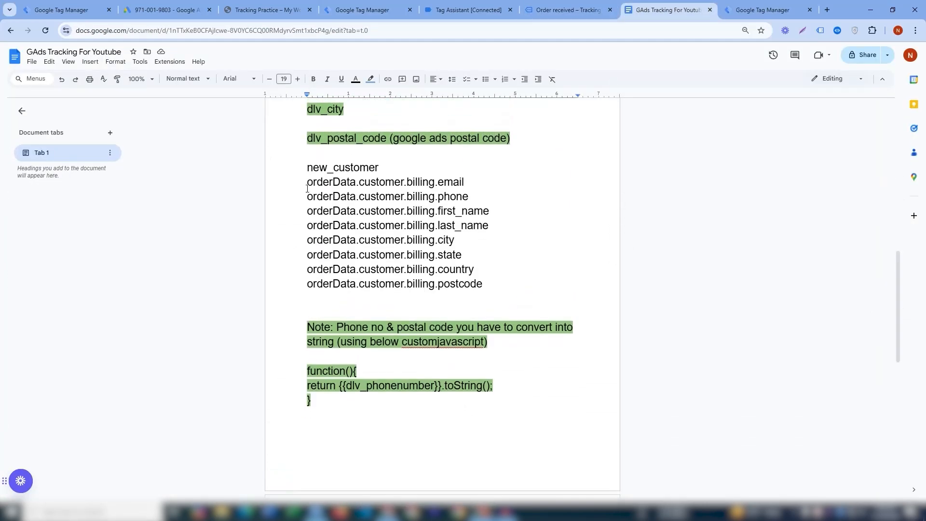
left_click_drag(284, 186, 472, 181)
left_click(436, 182)
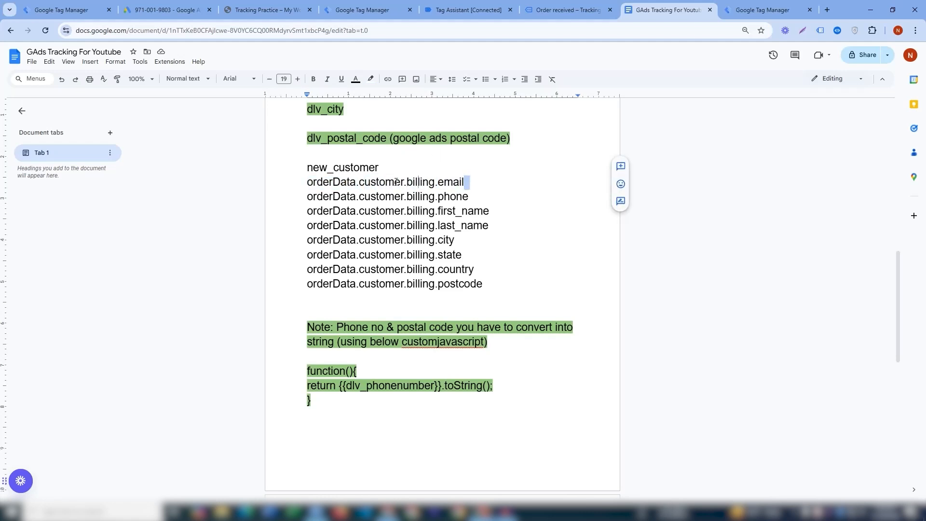
left_click_drag(395, 182, 308, 182)
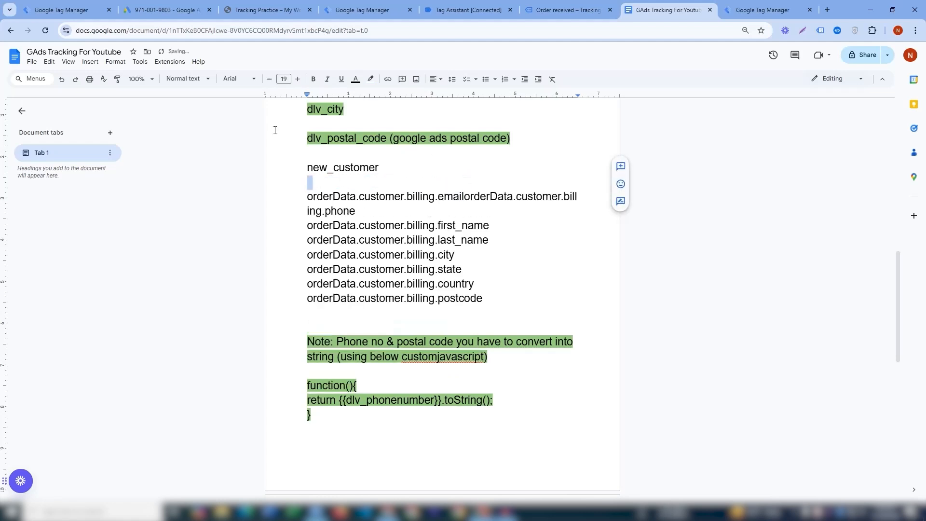
left_click(61, 79)
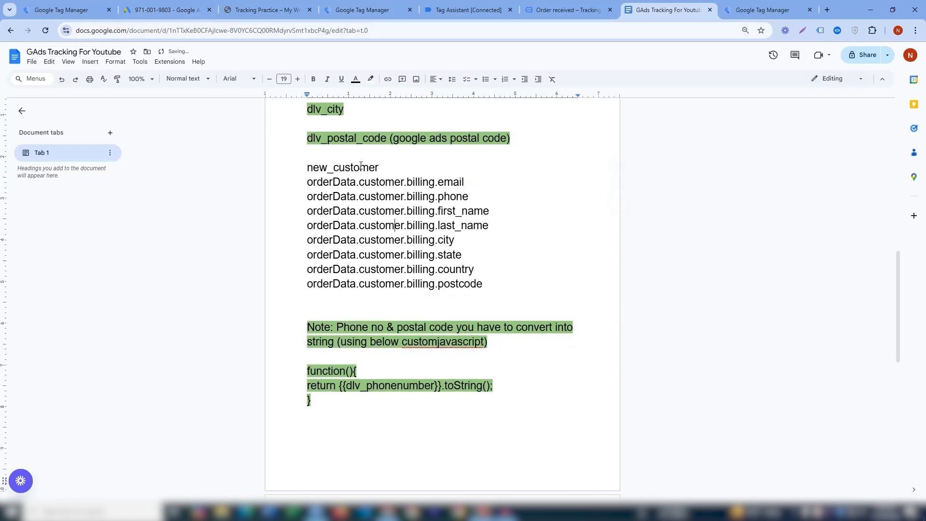
Step: Return to Tag Assistant and recheck the orderData, customer and billing levels of the purchase data layer
left_click(236, 4)
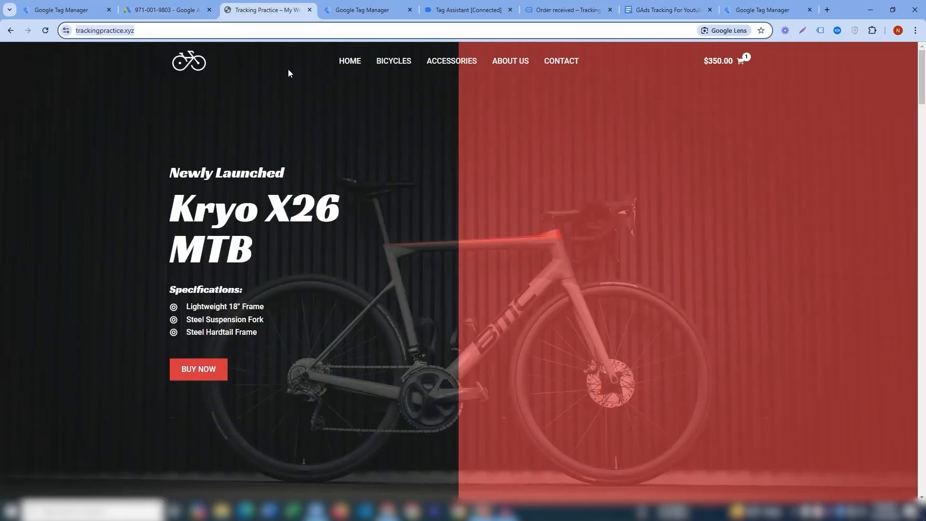
left_click(166, 10)
left_click(467, 5)
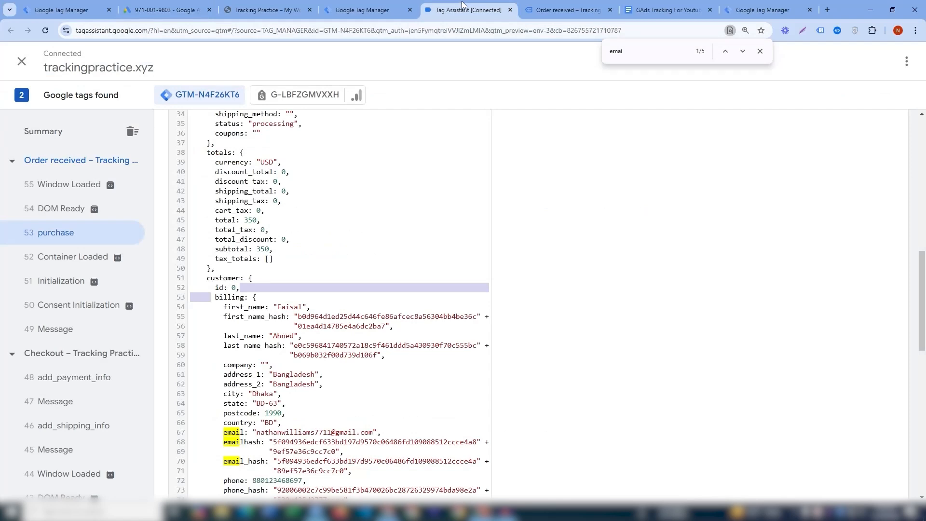
mouse_move(923, 294)
left_mouse_down()
mouse_move(924, 255)
mouse_move(924, 287)
left_mouse_up()
scroll(453, 414, "down", 1)
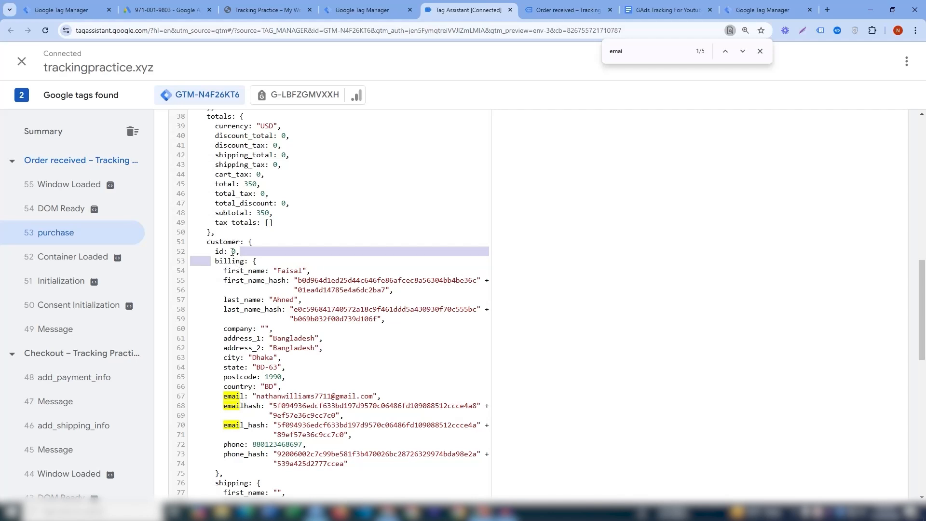
left_click_drag(923, 319, 923, 274)
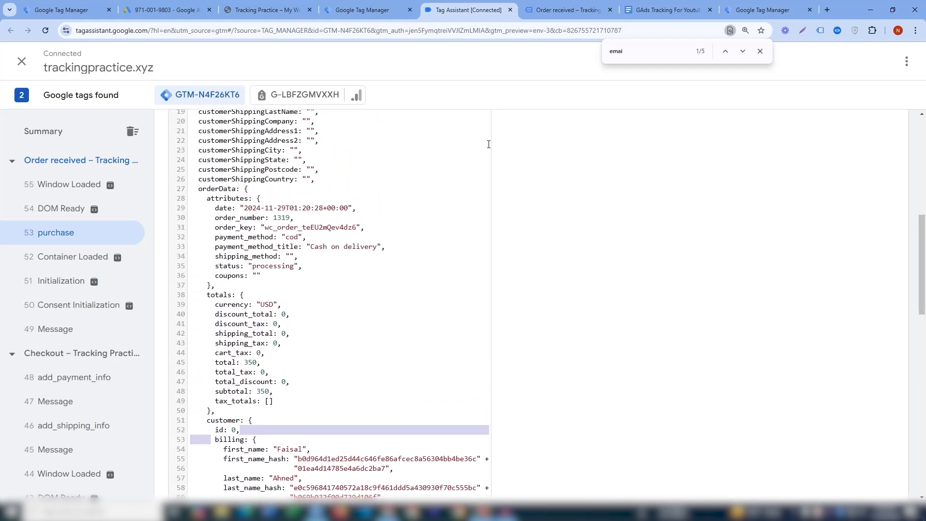
Step: Switch to the order received page and expand the {data} entry in the datalayer checker extension
left_click(566, 10)
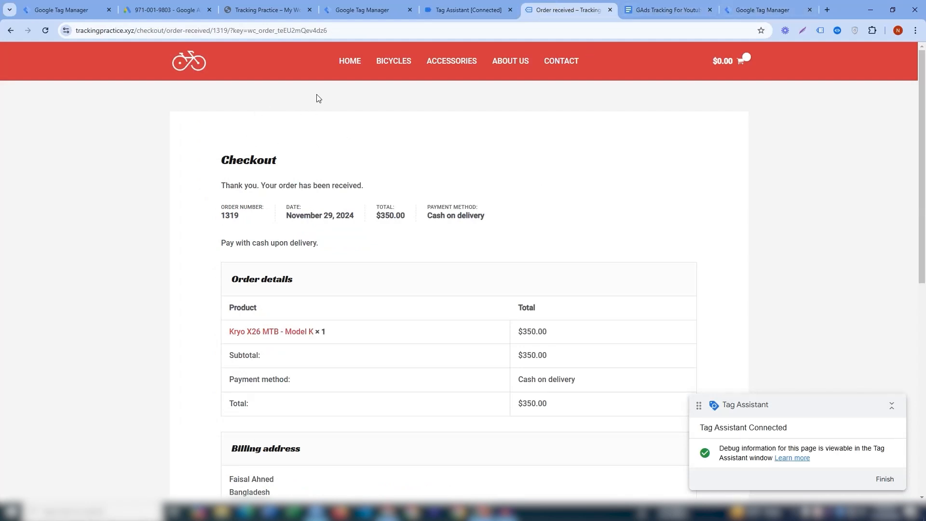
left_click(837, 30)
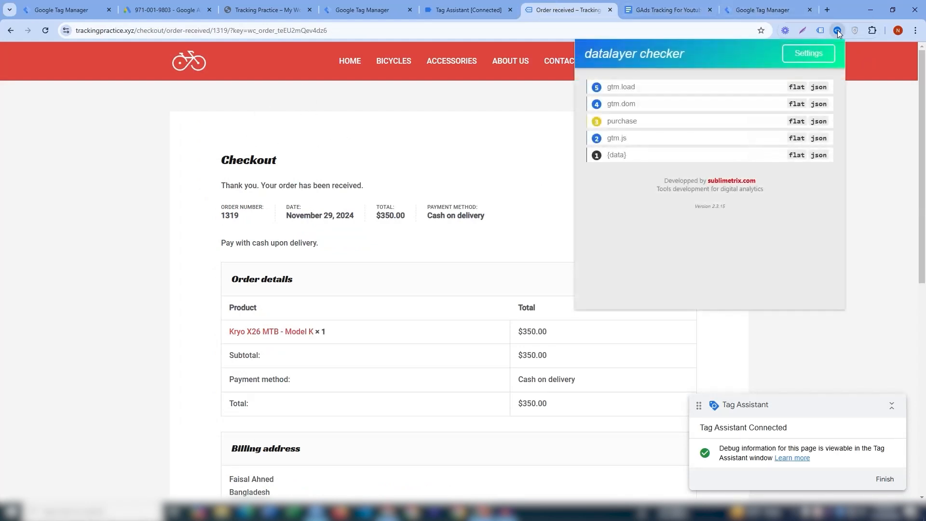
left_click(599, 157)
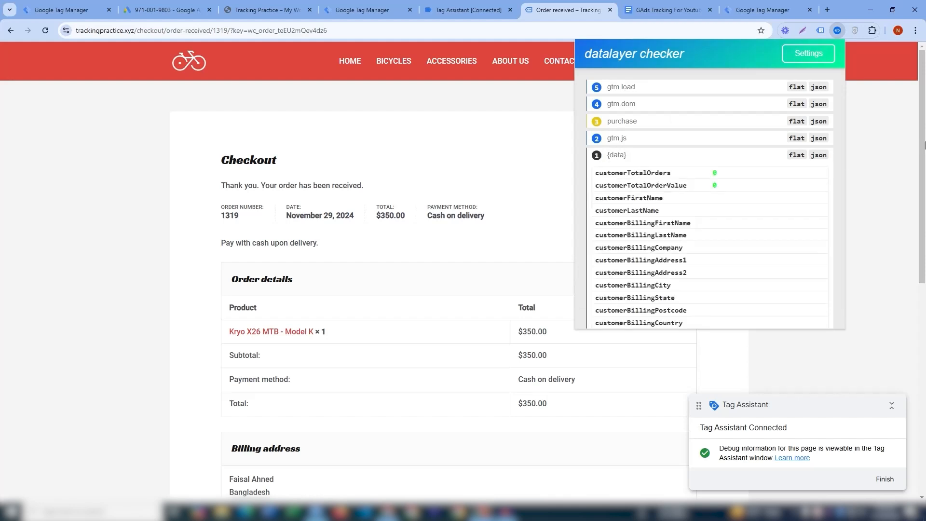
Step: Copy the orderData.customer.billing.email key from the {data} entry in the datalayer checker
scroll(748, 145, "down", 15)
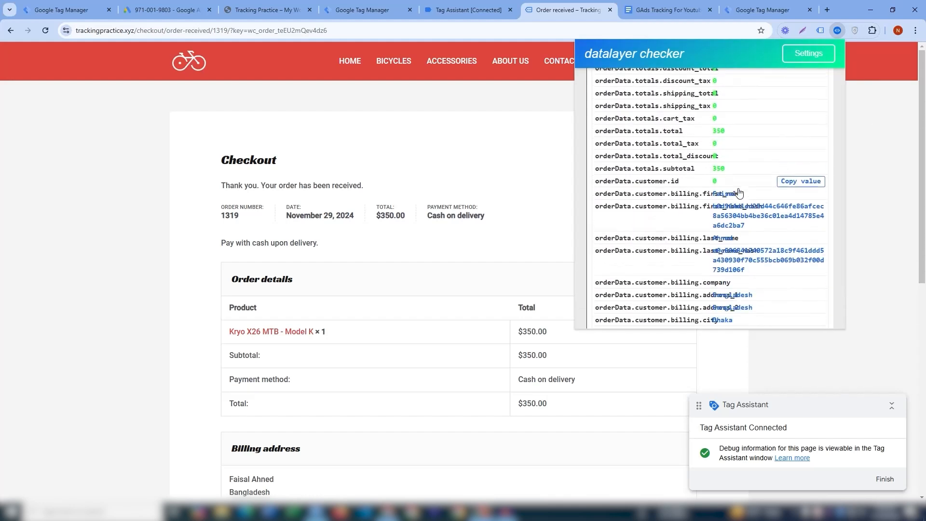
scroll(739, 193, "down", 5)
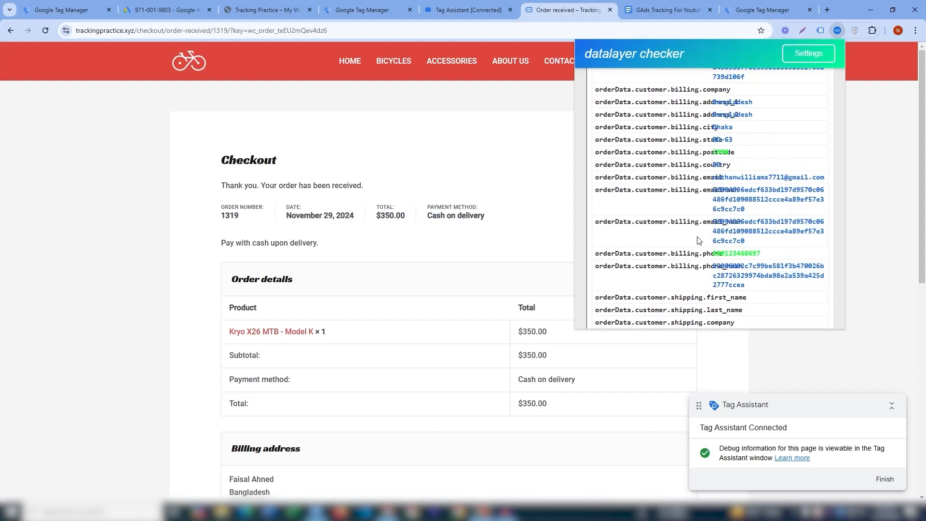
mouse_move(742, 183)
left_click(682, 178)
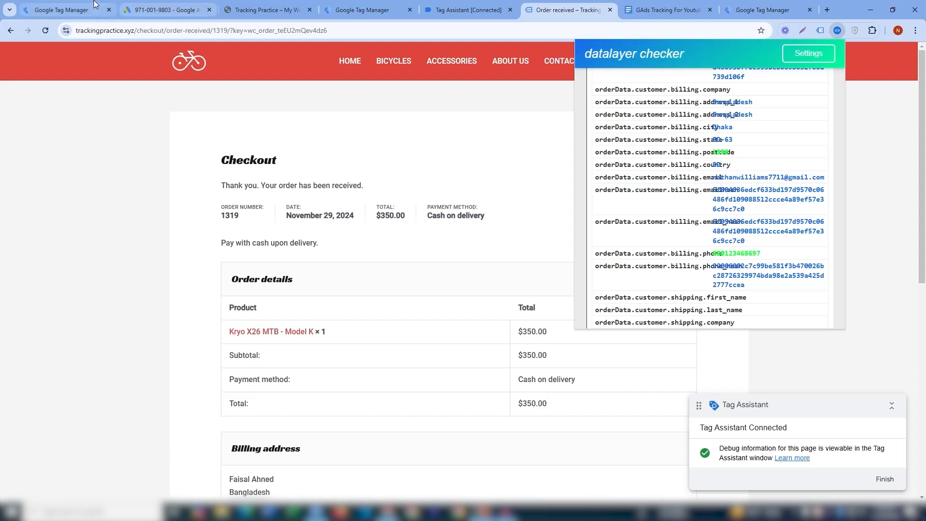
Step: In Google Tag Manager, set the GA Email variable's data layer variable name to orderData.customer.billing.email and save it
left_click(63, 9)
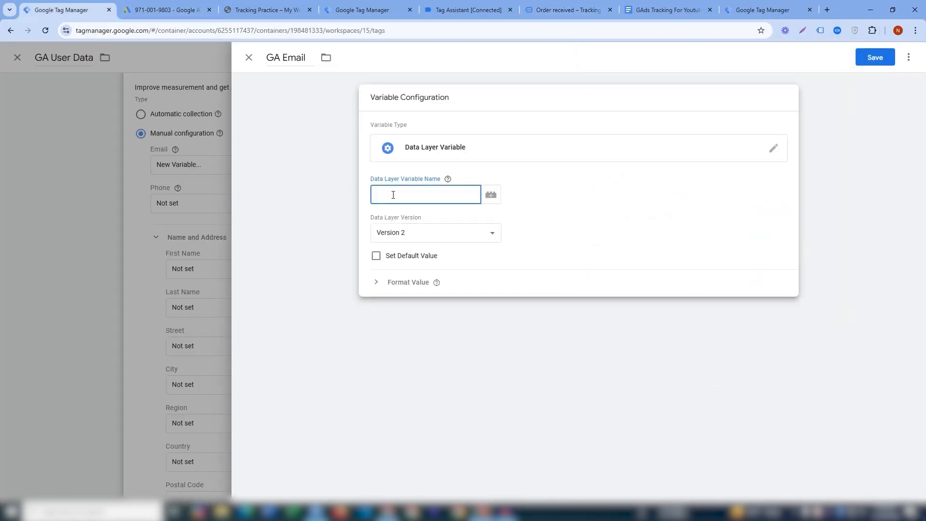
type("orderData.customer.billing.email")
left_click(531, 197)
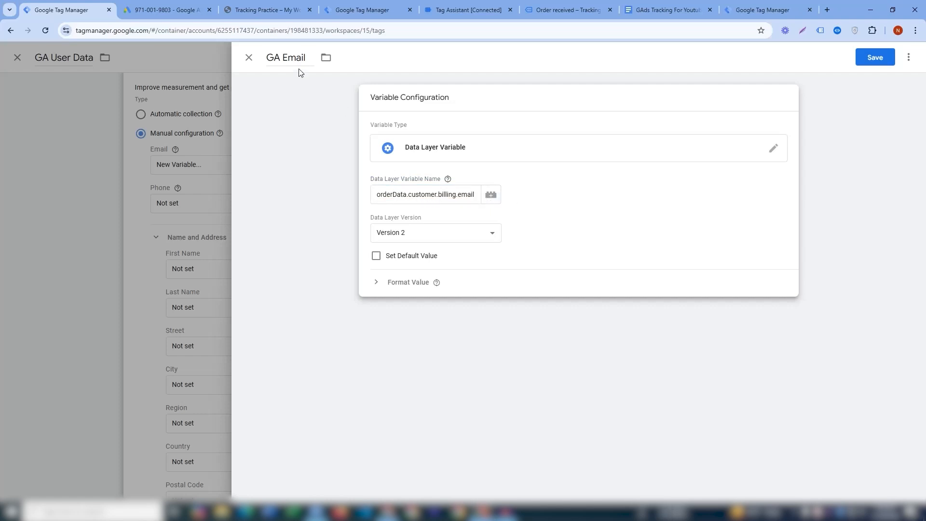
left_click(285, 56)
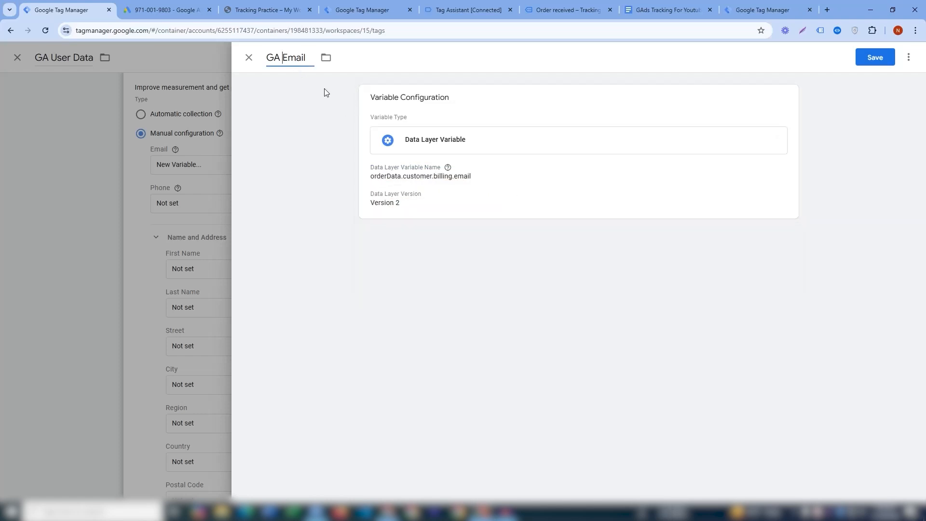
left_click(424, 156)
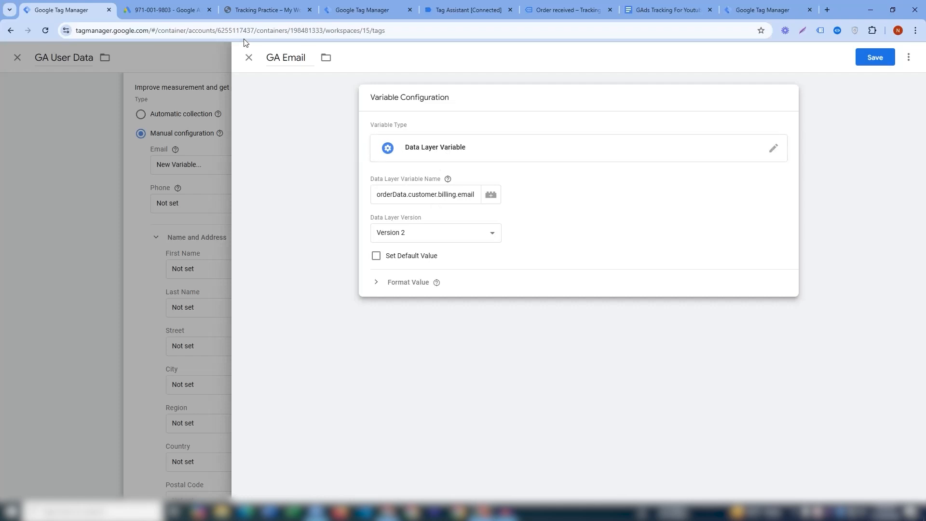
left_click(881, 58)
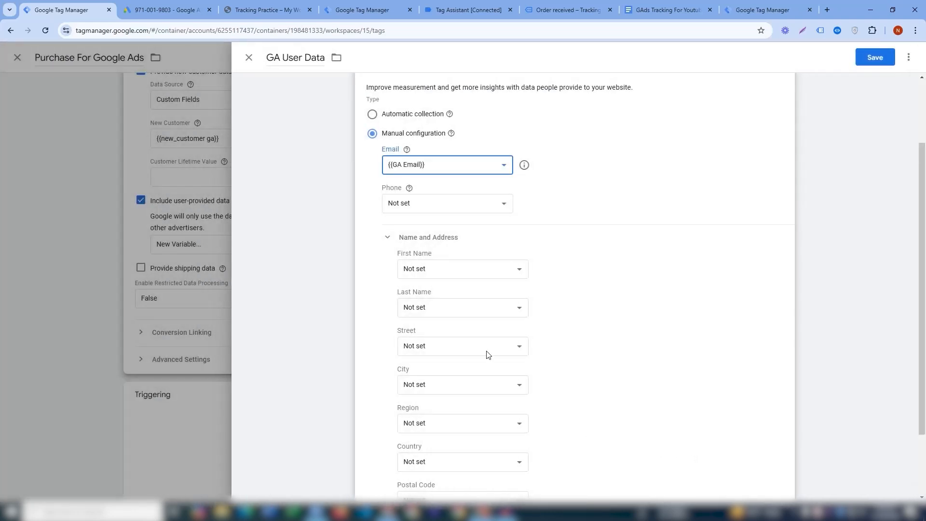
Step: Start a new variable for the Phone field of GA User Data, using the Data Layer Variable type
left_click(428, 207)
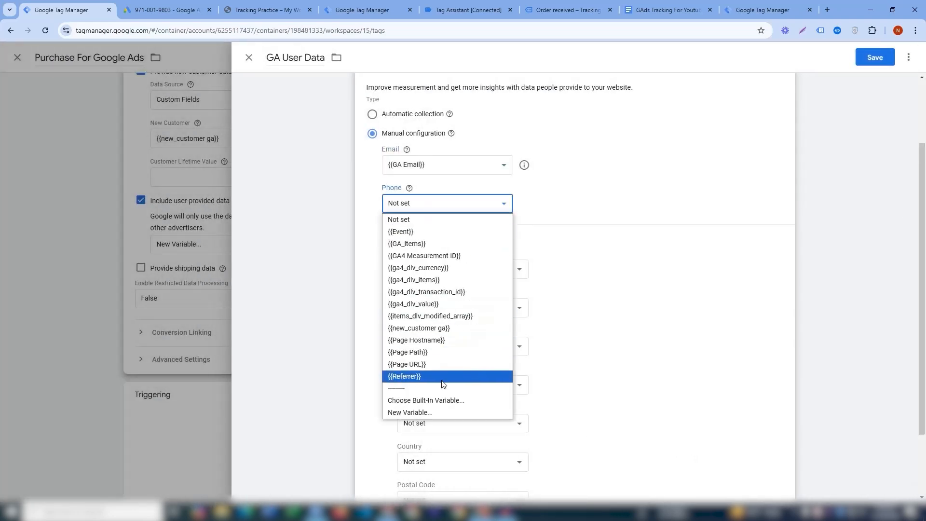
left_click(424, 413)
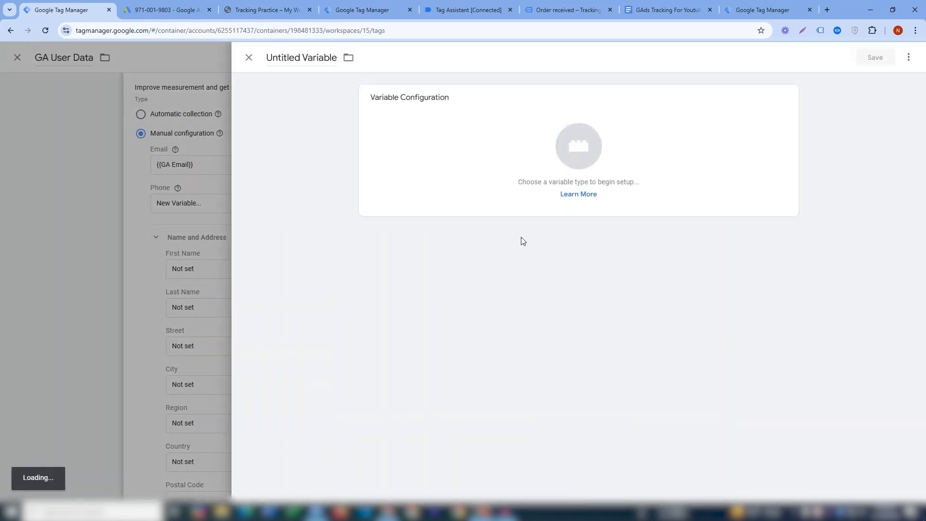
left_click(577, 144)
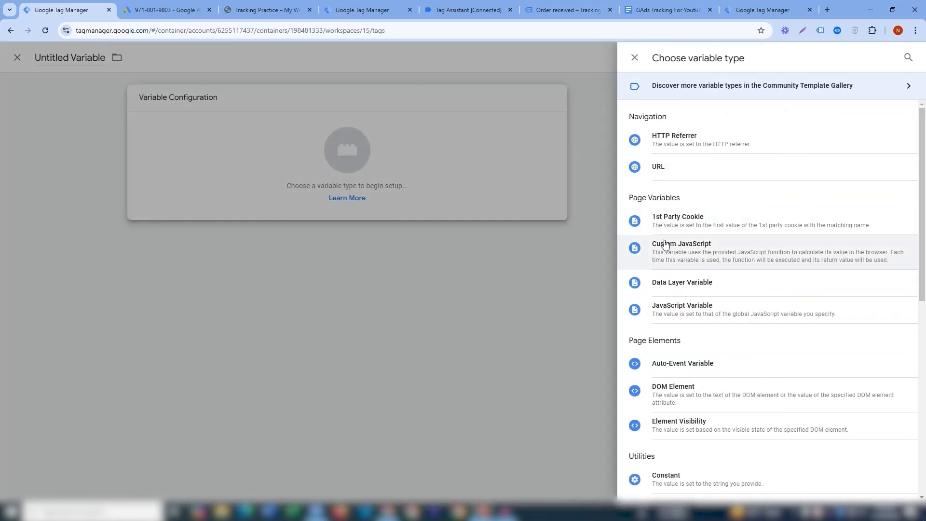
left_click(674, 287)
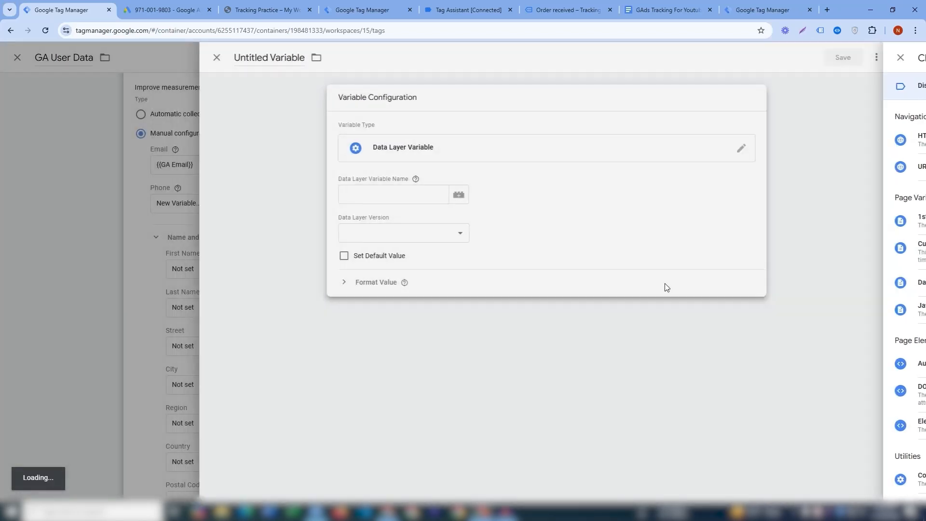
left_click(459, 194)
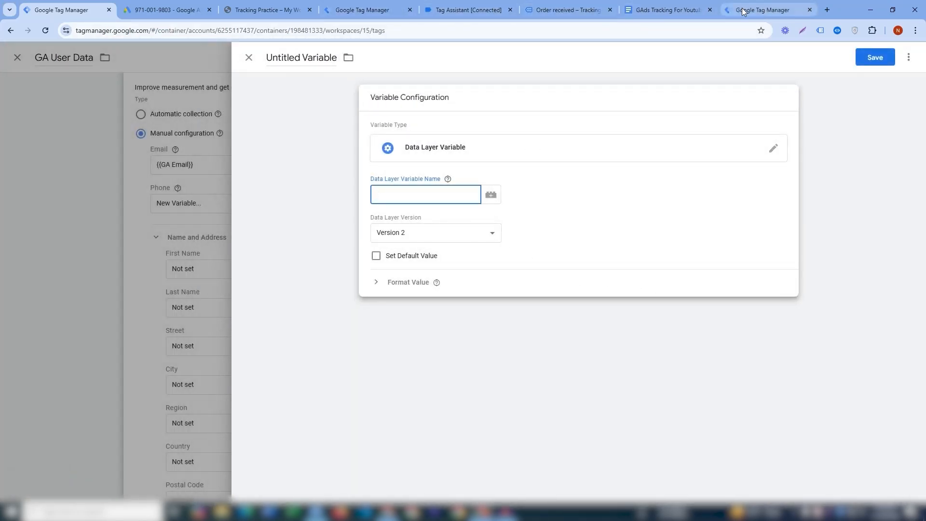
Step: Copy the line orderData.customer.billing.phone from the GAds Tracking document in Google Docs
left_click(681, 11)
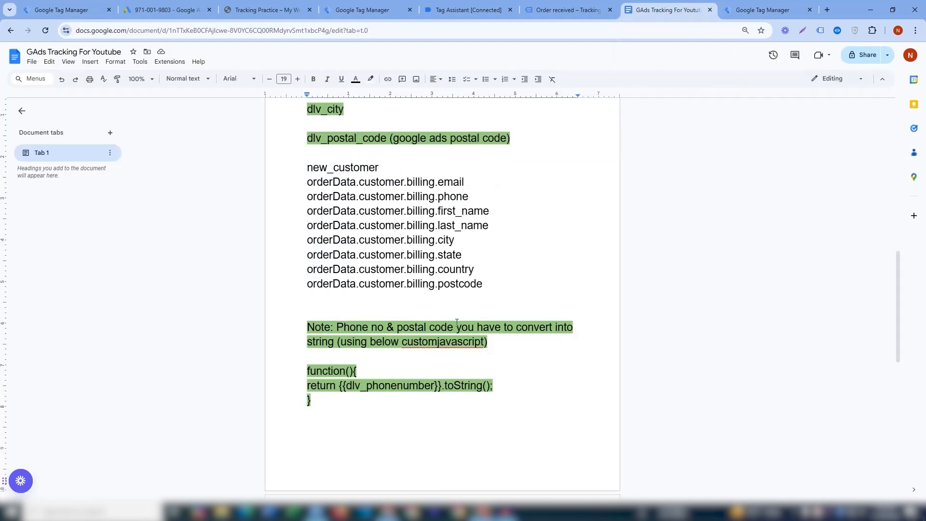
left_click_drag(471, 197, 302, 200)
key("ctrl+c")
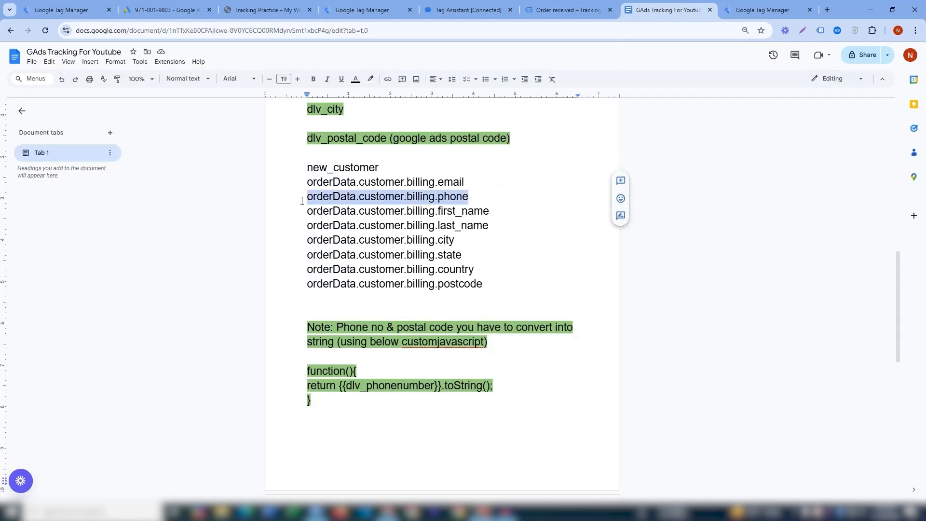
Step: Check the billing phone key in the order-received page's {data} entry with the datalayer checker
left_click(442, 7)
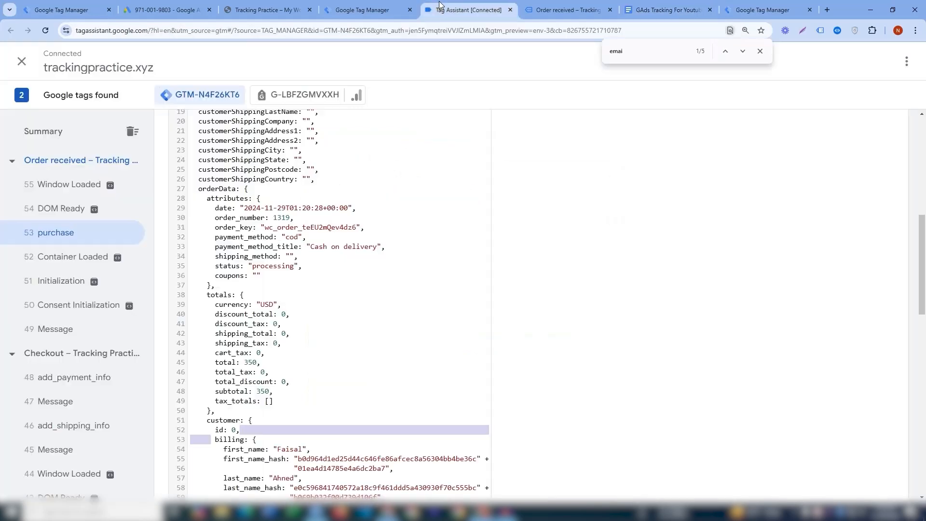
left_click(536, 5)
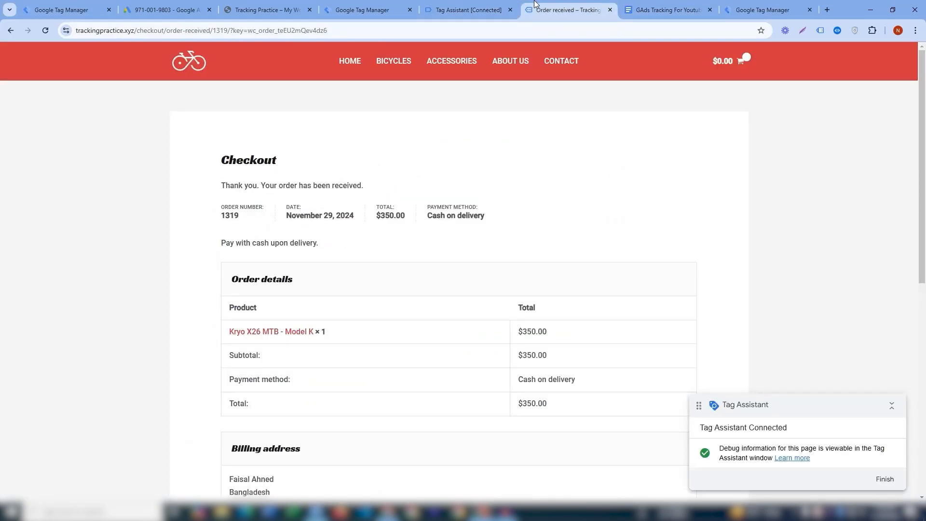
left_click(838, 33)
left_click(612, 156)
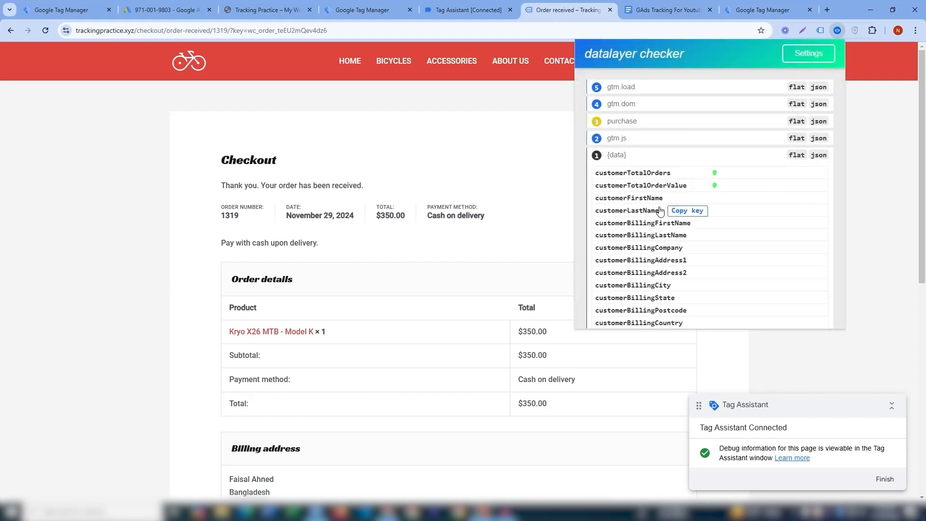
scroll(660, 212, "down", 10)
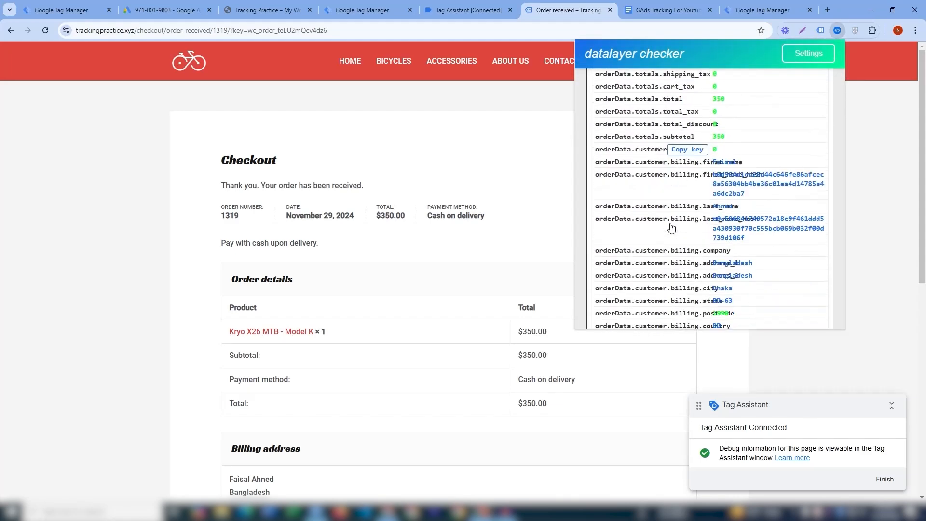
scroll(671, 228, "up", 3)
scroll(671, 228, "down", 4)
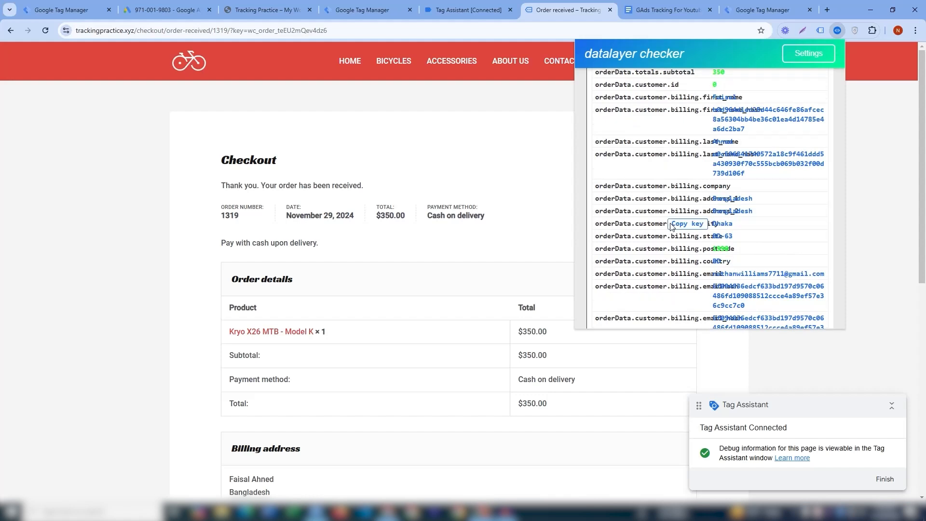
scroll(674, 226, "down", 2)
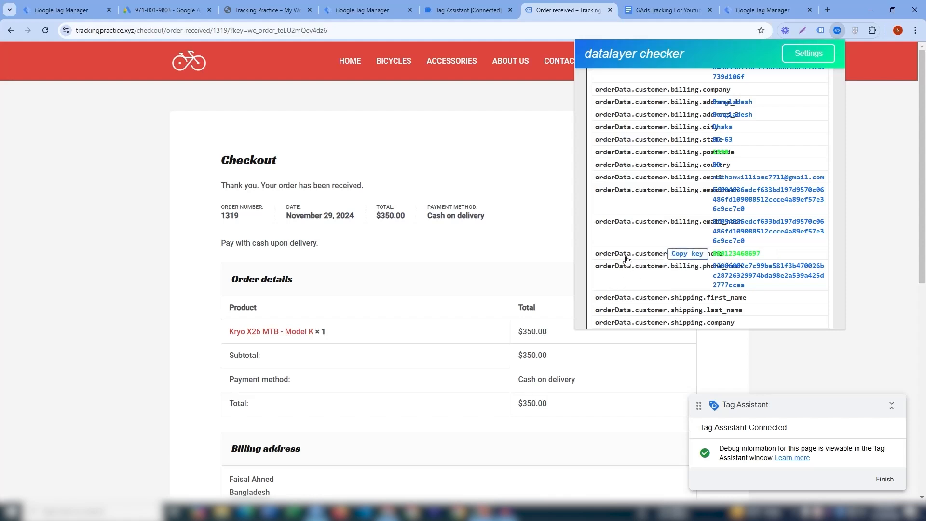
Step: In Google Tag Manager, set the data layer variable name to orderData.customer.billing.phone, name the variable GA Phone and save it
key("ctrl+1")
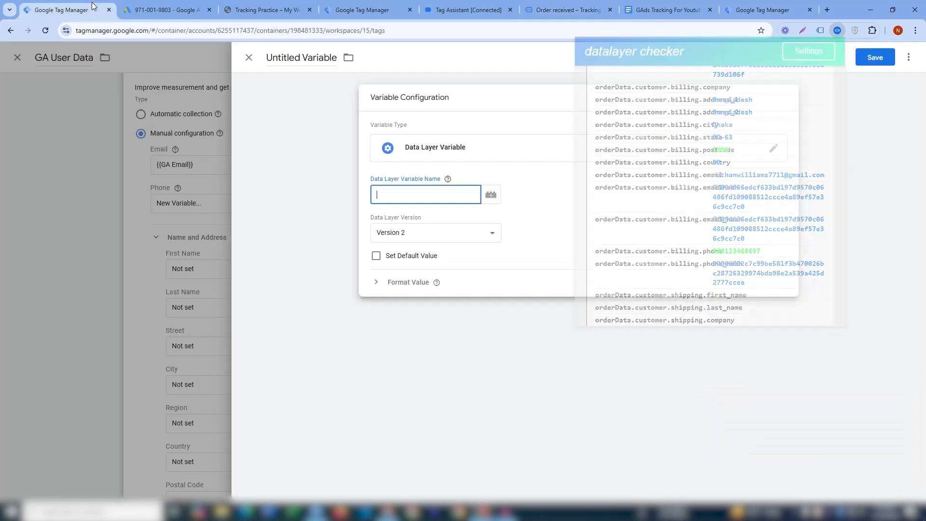
key("ctrl+v")
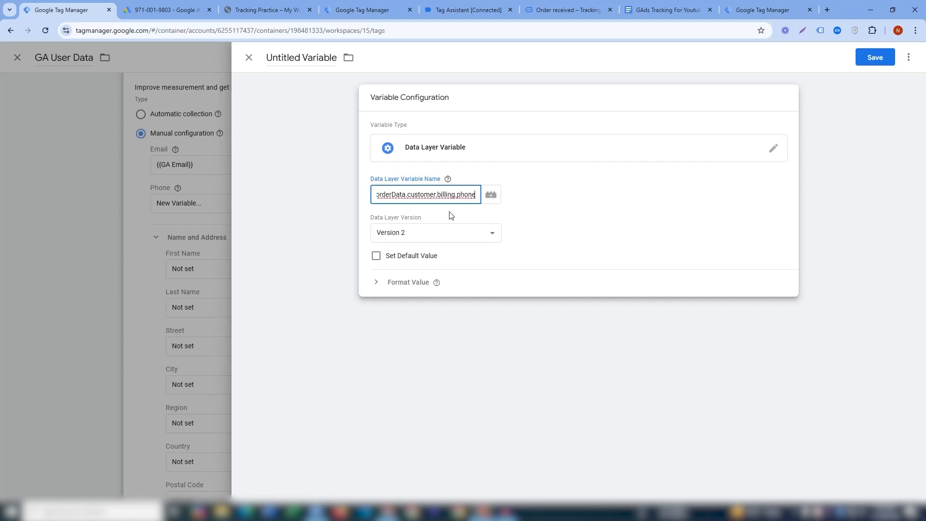
left_click(335, 59)
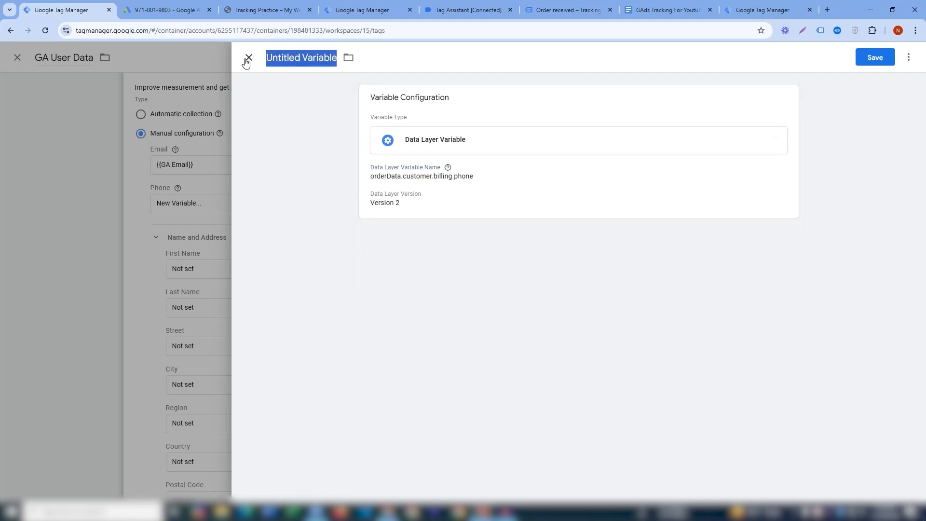
type("GA")
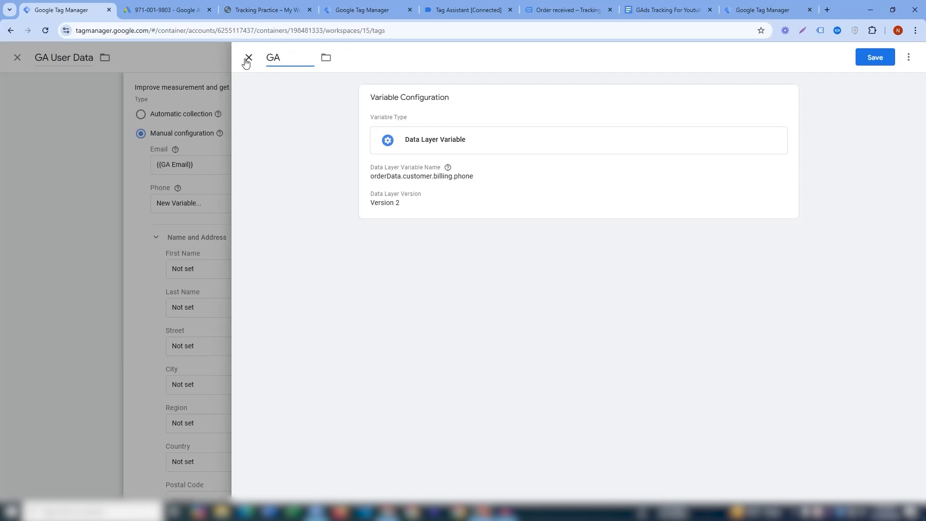
type(" Phone")
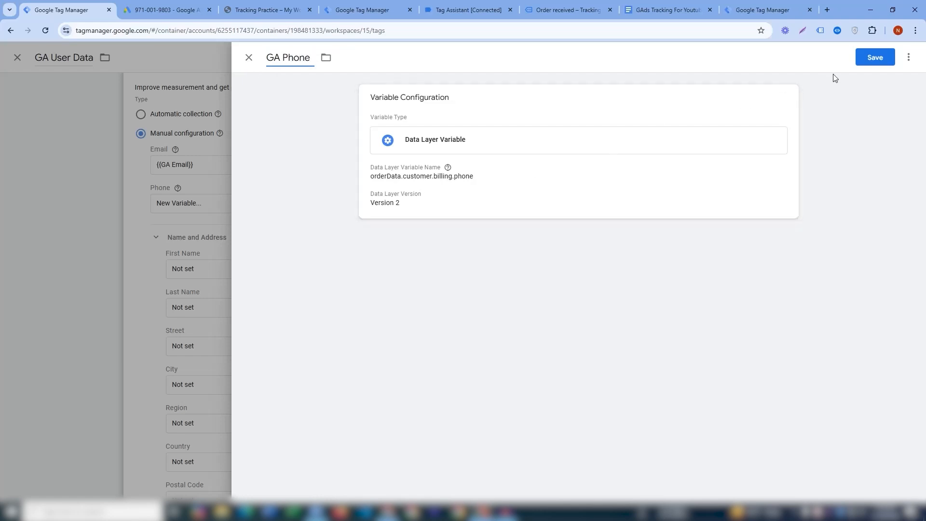
left_click(867, 59)
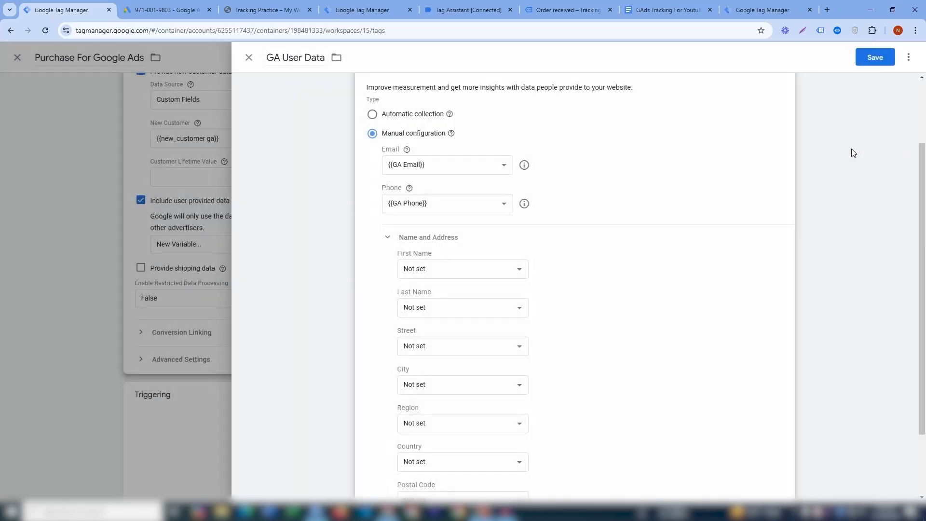
Step: Examine the customer billing fields of the purchase event in Tag Assistant, from first_name through phone_hash
left_click(256, 6)
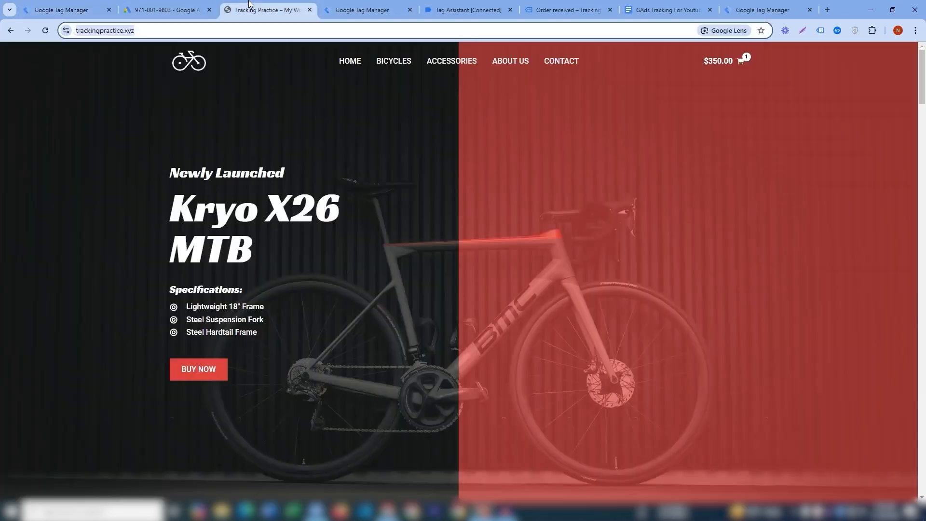
left_click(369, 9)
left_click(446, 8)
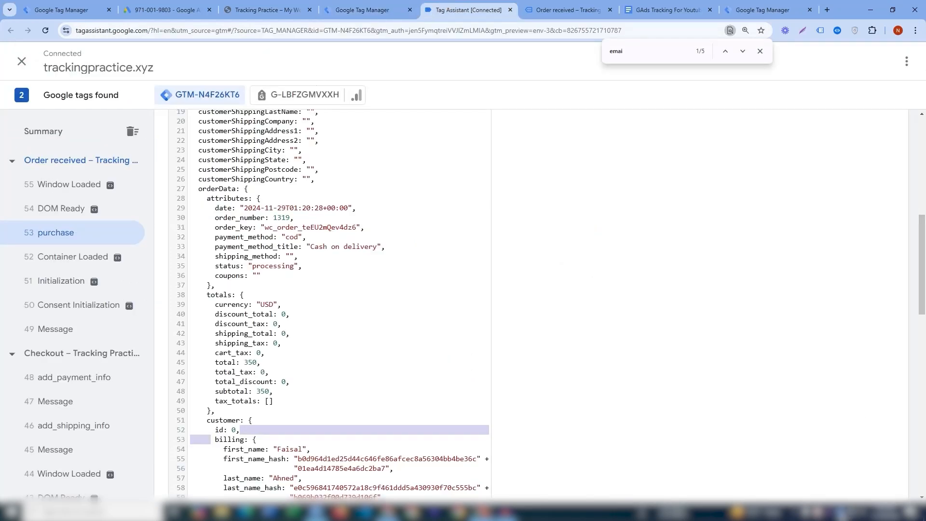
left_click(817, 512)
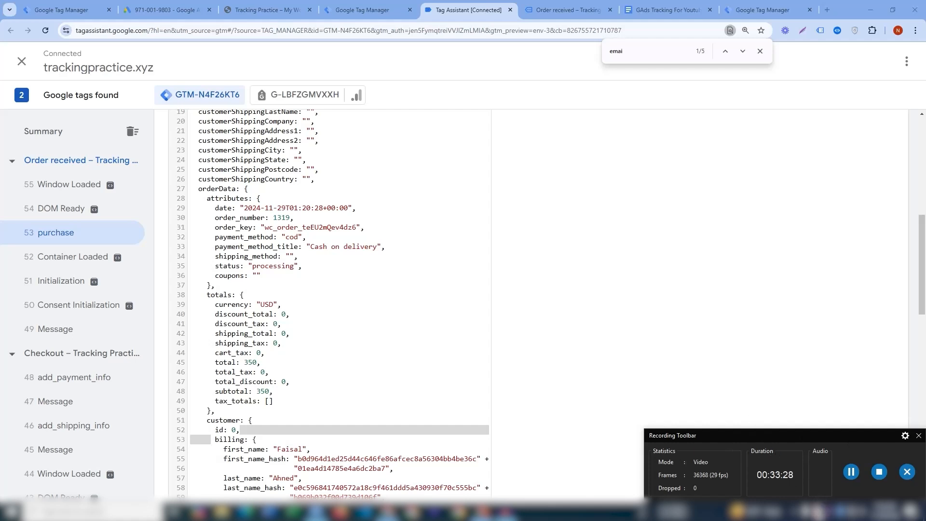
left_click(817, 512)
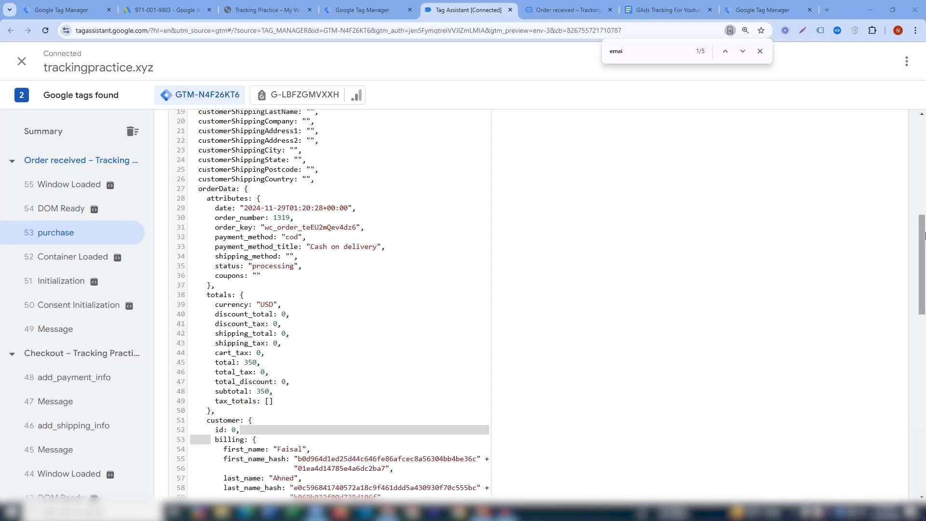
left_click_drag(923, 239, 924, 314)
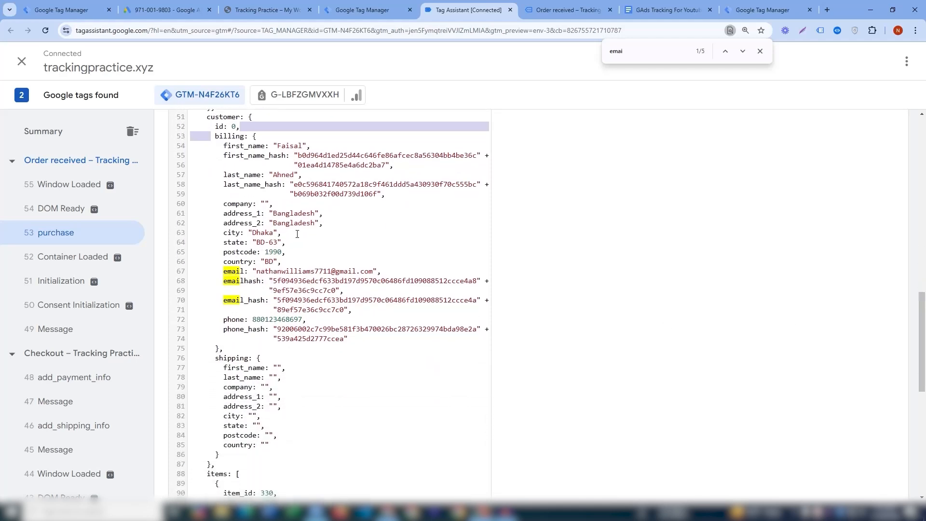
scroll(925, 333, "up", 1)
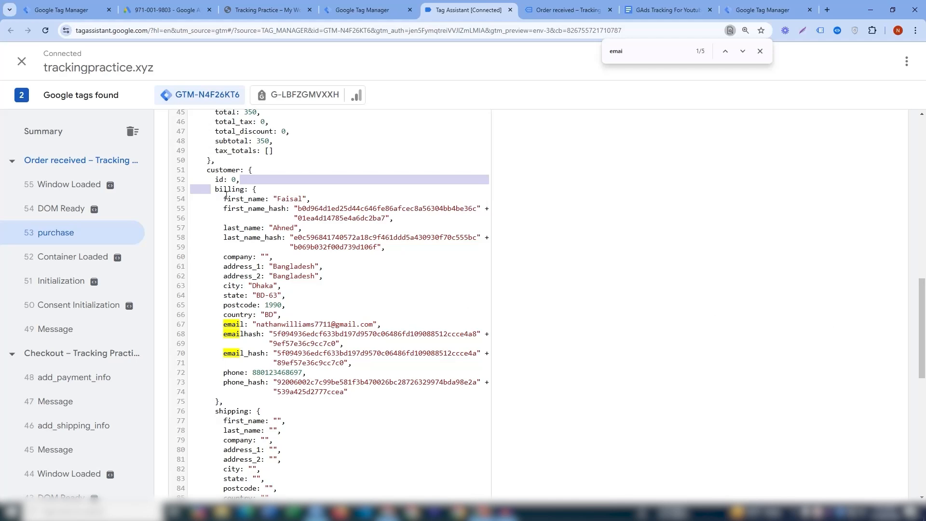
left_click_drag(220, 198, 312, 202)
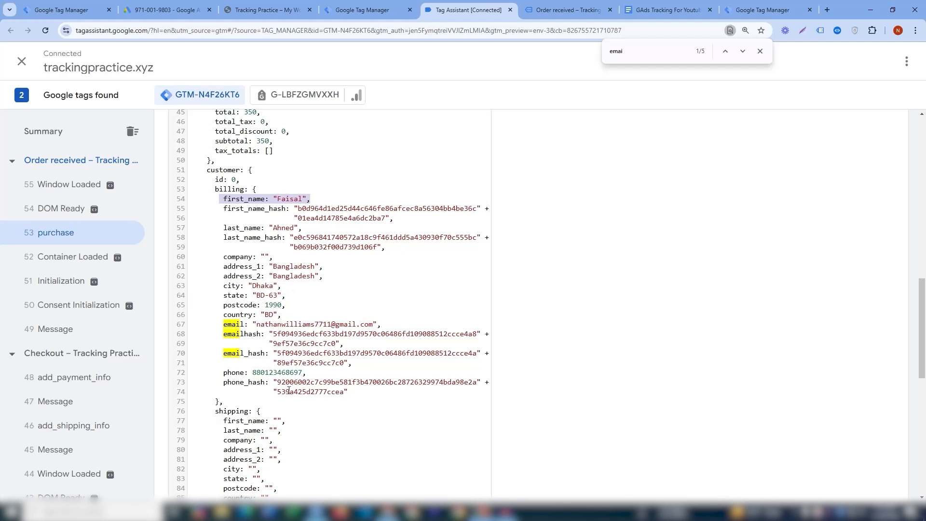
left_click_drag(357, 391, 192, 200)
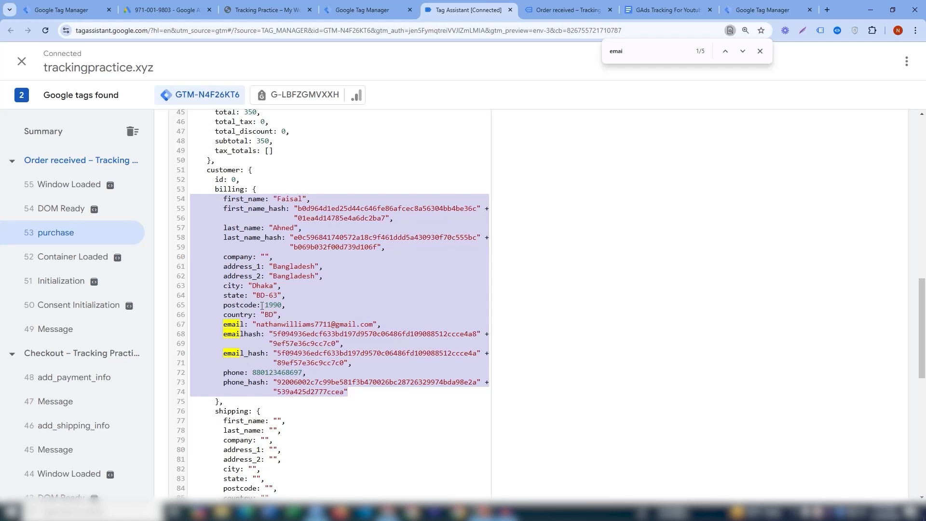
Step: Check how the billing postcode and phone values are formatted in the purchase event in Tag Assistant
left_click_drag(262, 305, 290, 303)
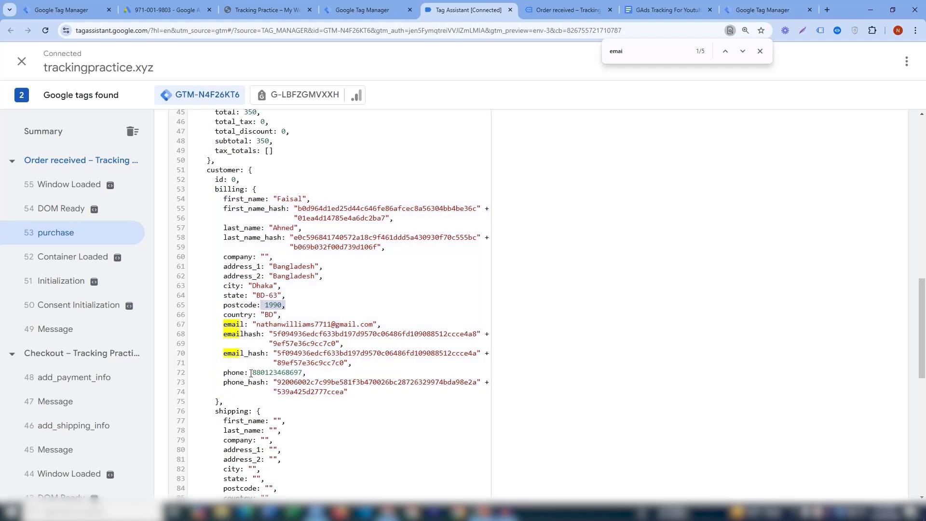
left_click_drag(251, 373, 305, 374)
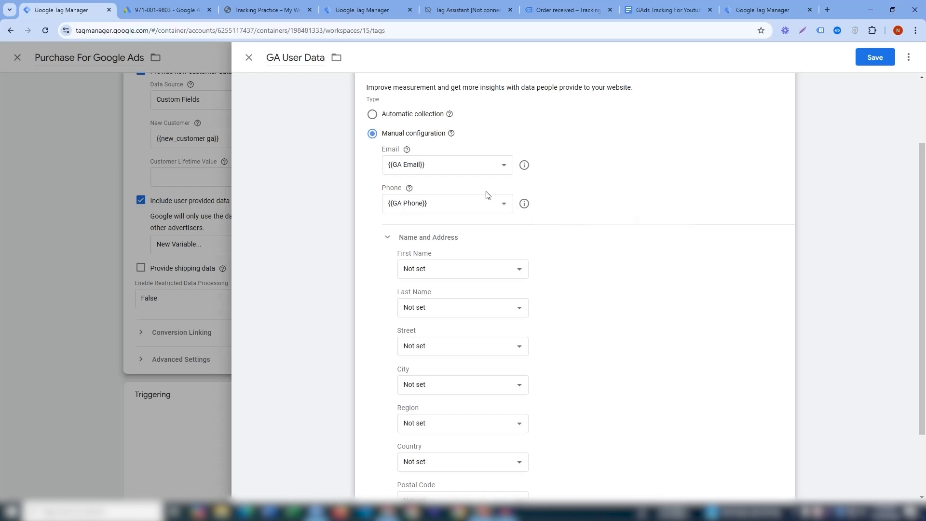
Step: In Google Tag Manager, create a new variable of type Custom JavaScript for the Phone field of GA User Data
left_click(504, 203)
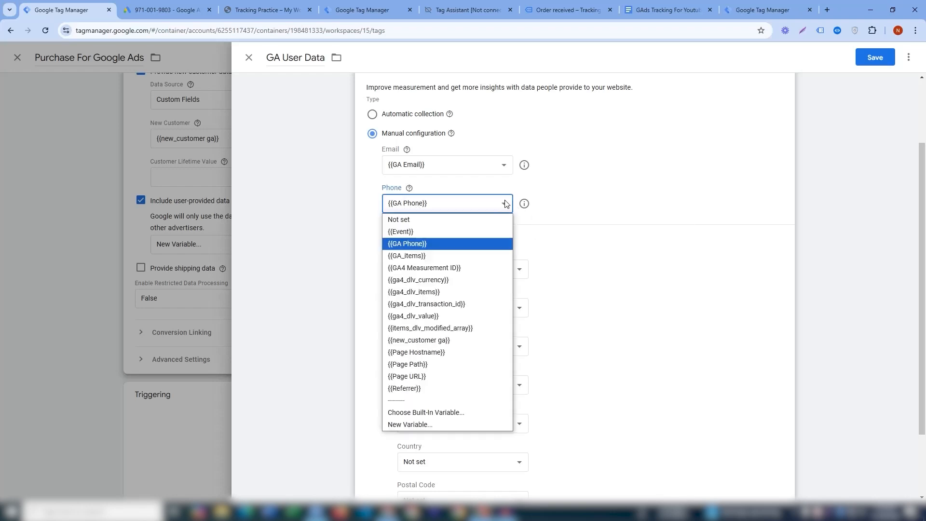
left_click(409, 424)
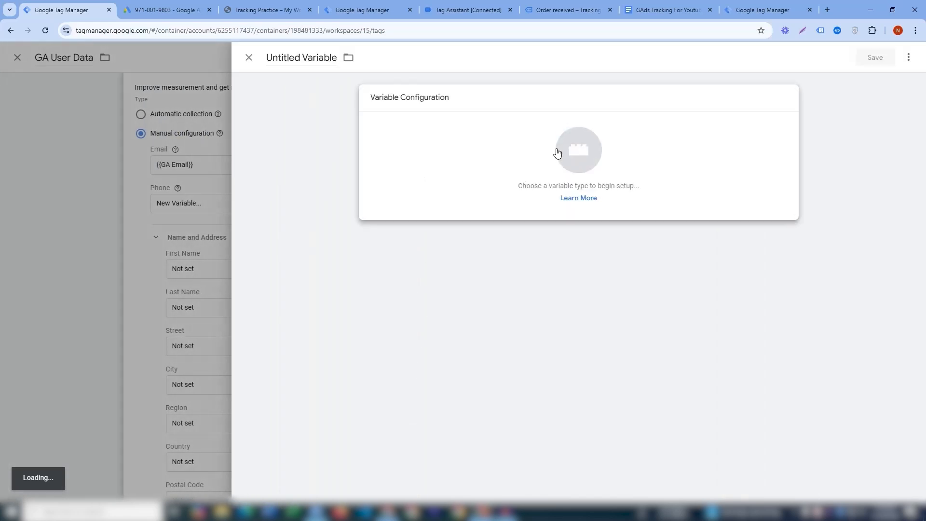
left_click(559, 152)
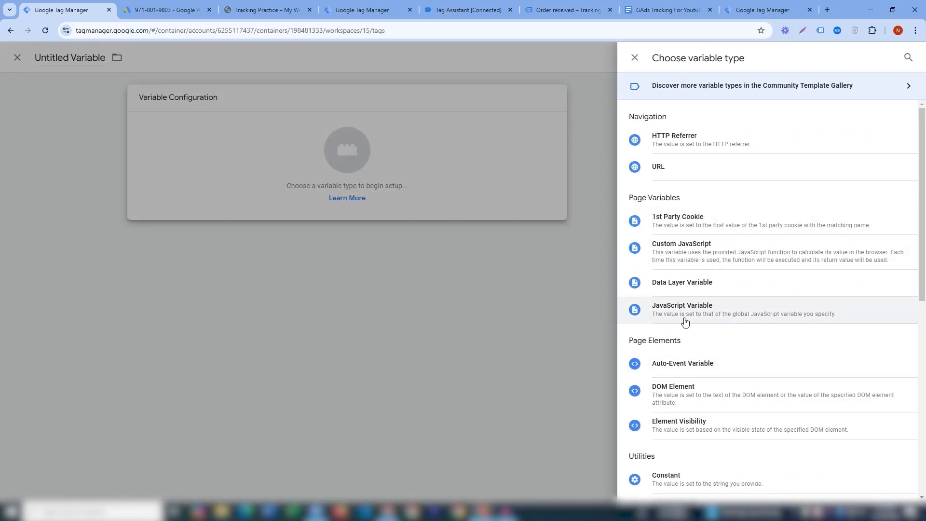
left_click(680, 252)
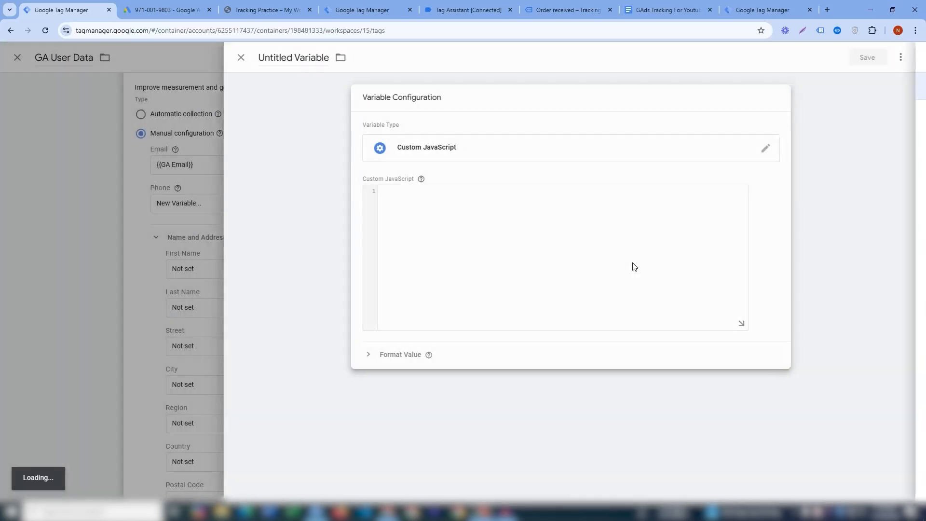
Step: Copy the three-line toString() function from the GAds Tracking document in Google Docs into the new variable's Custom JavaScript code in Google Tag Manager
left_click(675, 12)
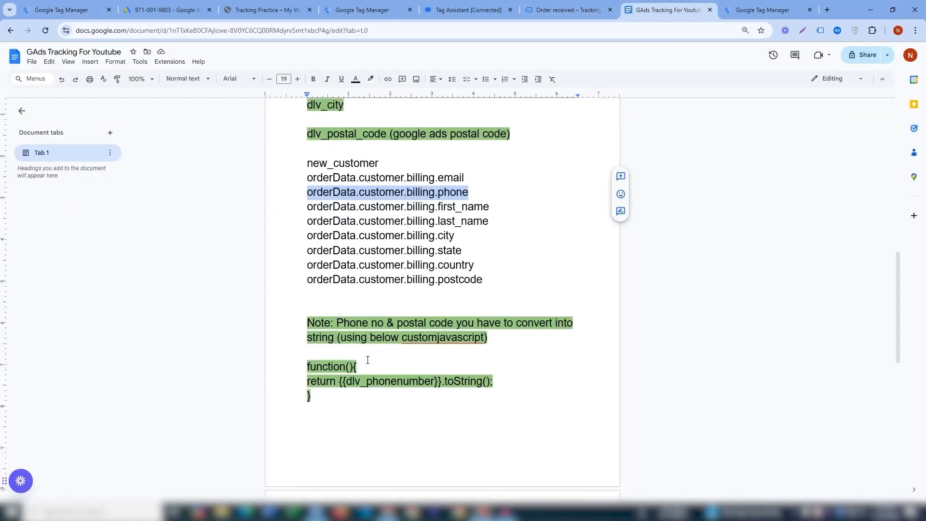
scroll(407, 348, "down", 1)
left_click_drag(325, 349, 305, 326)
key("ctrl+c")
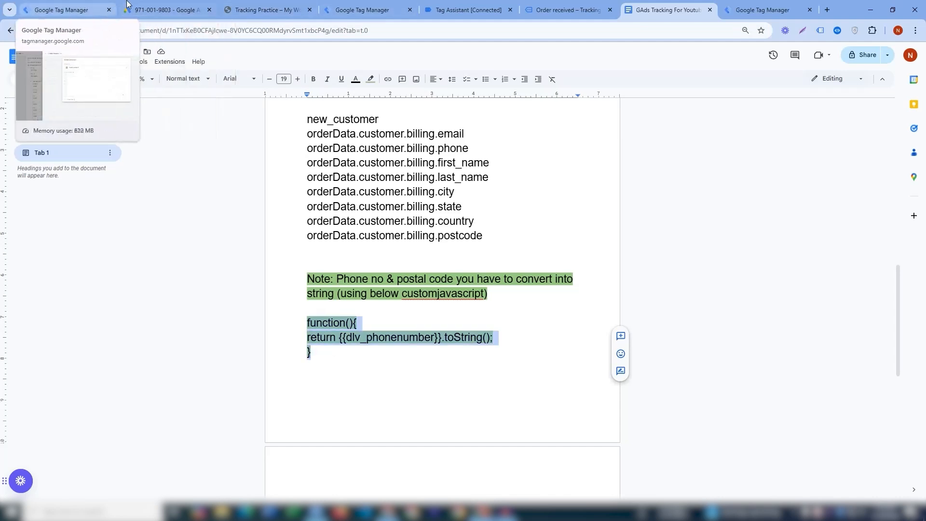
left_click(77, 9)
key("ctrl+v")
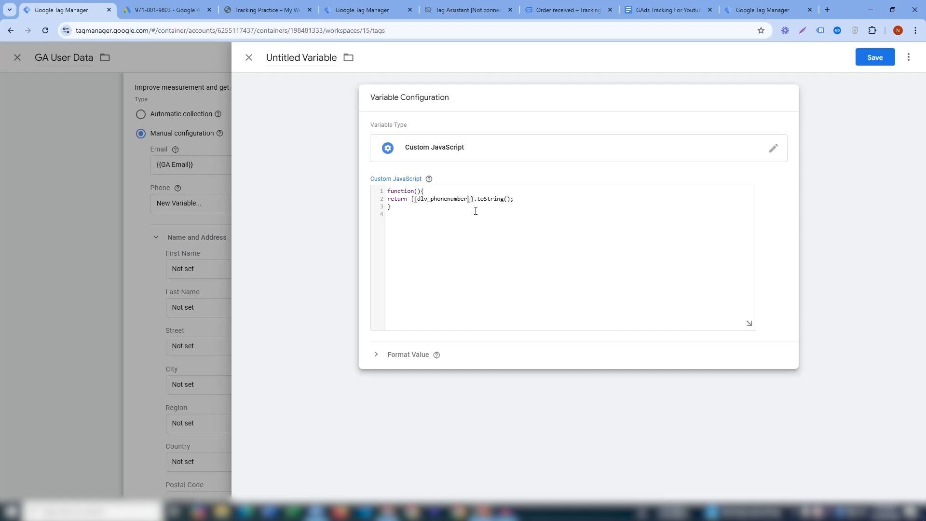
Step: Replace {{dlv_phonenumber}} in the function's return line with the {{GA Phone}} variable
left_click_drag(474, 199, 413, 202)
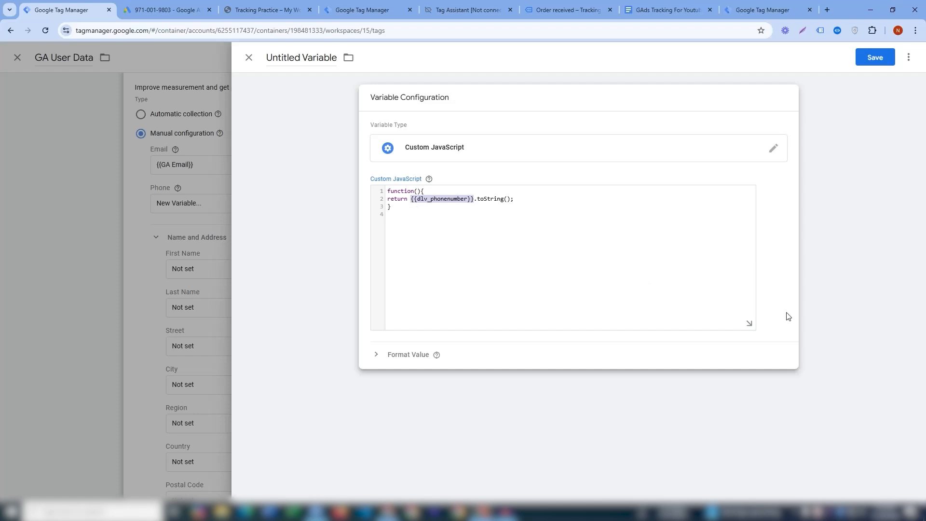
key("BackSpace")
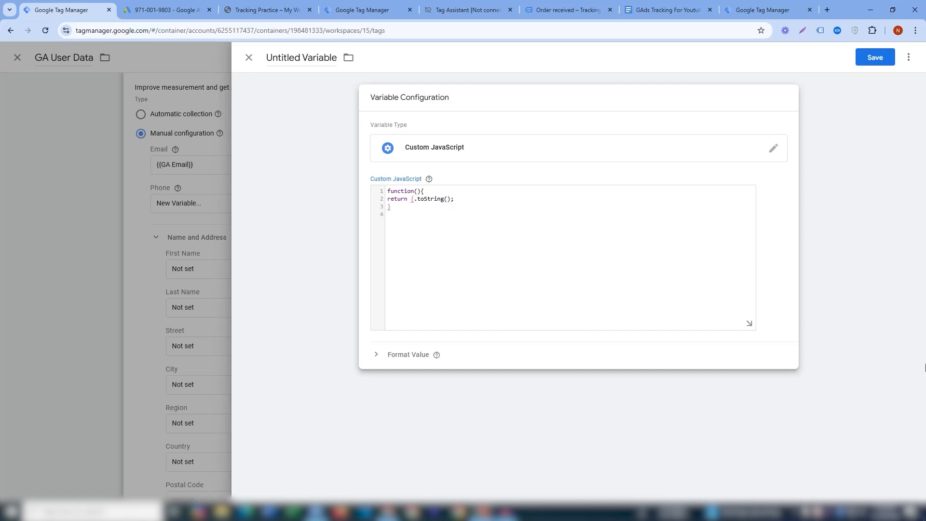
type("{")
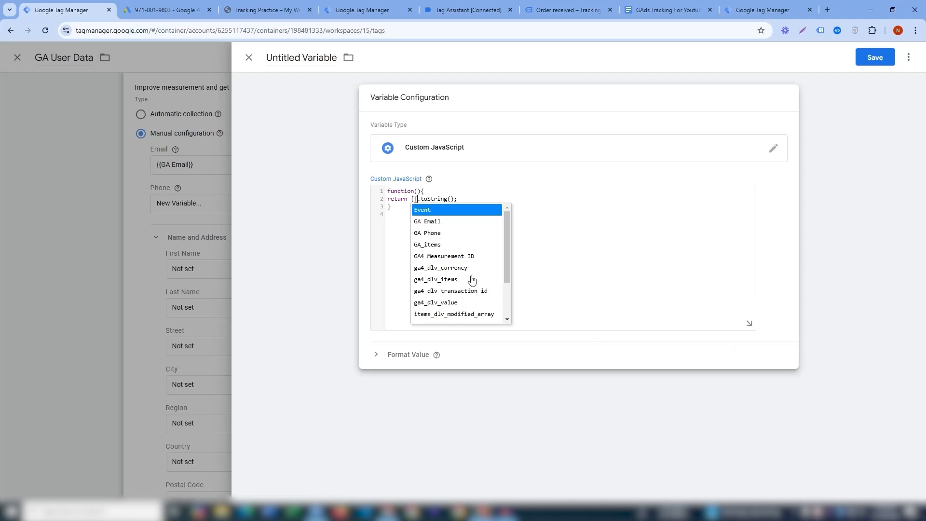
mouse_move(506, 244)
left_mouse_down()
mouse_move(504, 285)
mouse_move(514, 241)
left_mouse_up()
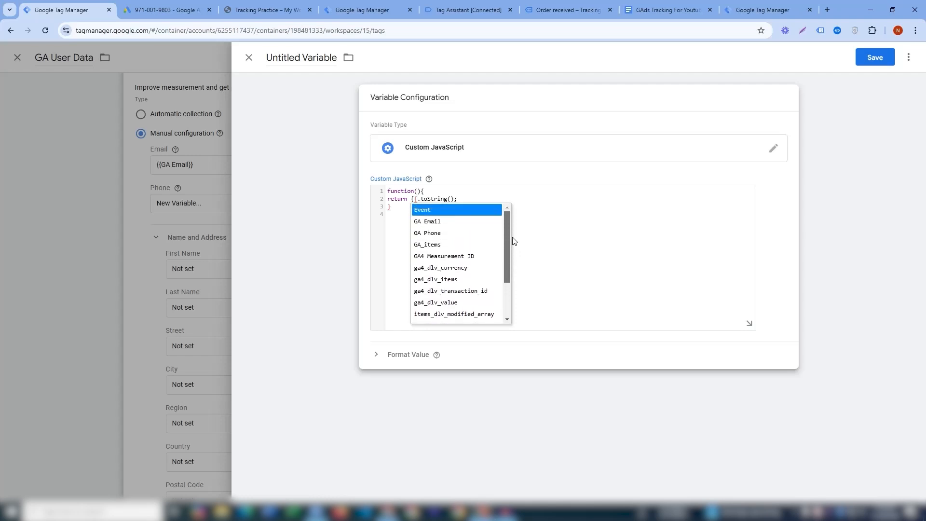
left_click(431, 233)
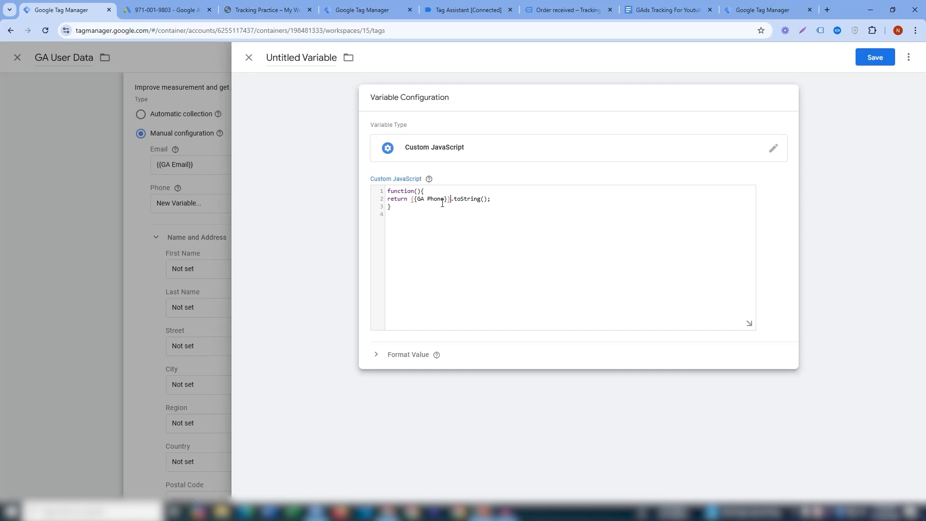
left_click(412, 206)
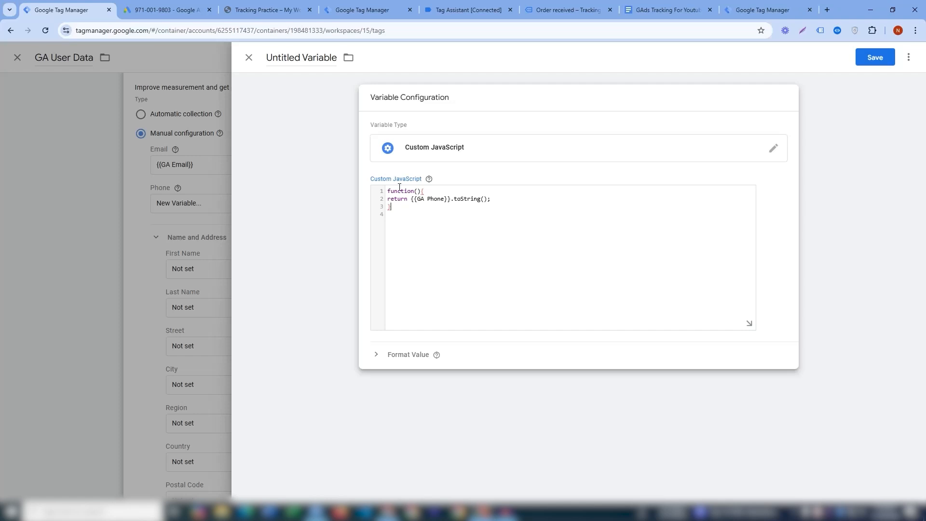
Step: Name the Custom JavaScript variable GA modified Phone Number and save it as the Phone value
left_click(324, 59)
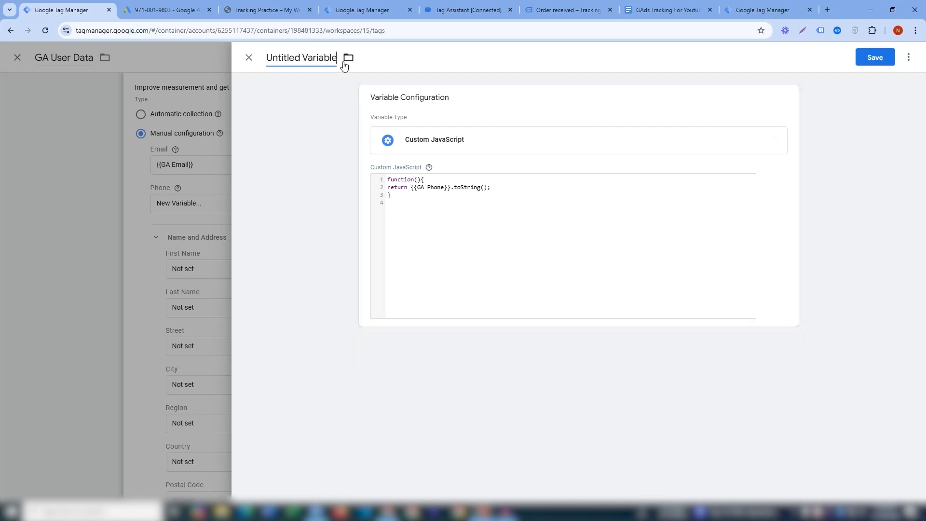
key("BackSpace")
key("BackSpace")
key("BackSpace")
key("BackSpace")
key("BackSpace")
key("BackSpace")
key("BackSpace")
key("BackSpace")
key("BackSpace")
key("BackSpace")
key("BackSpace")
key("BackSpace")
key("BackSpace")
key("BackSpace")
key("BackSpace")
key("BackSpace")
key("BackSpace")
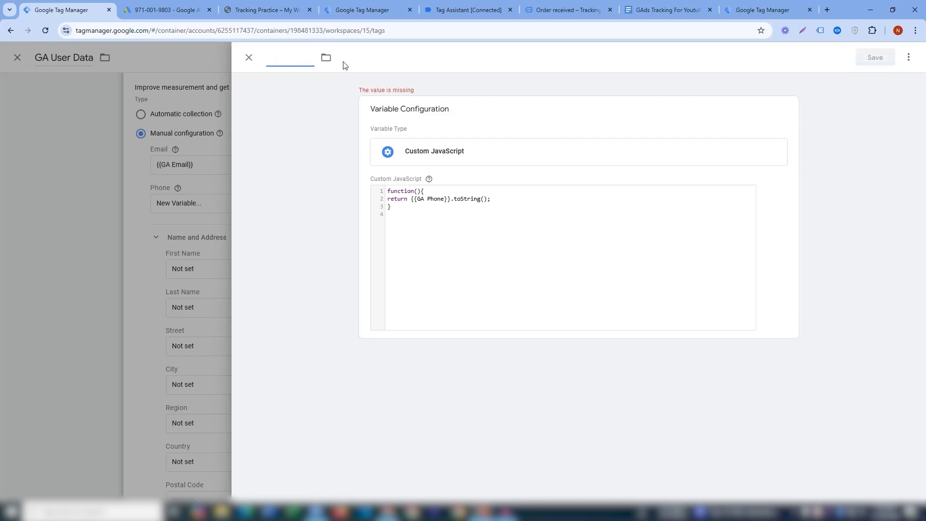
type("GA")
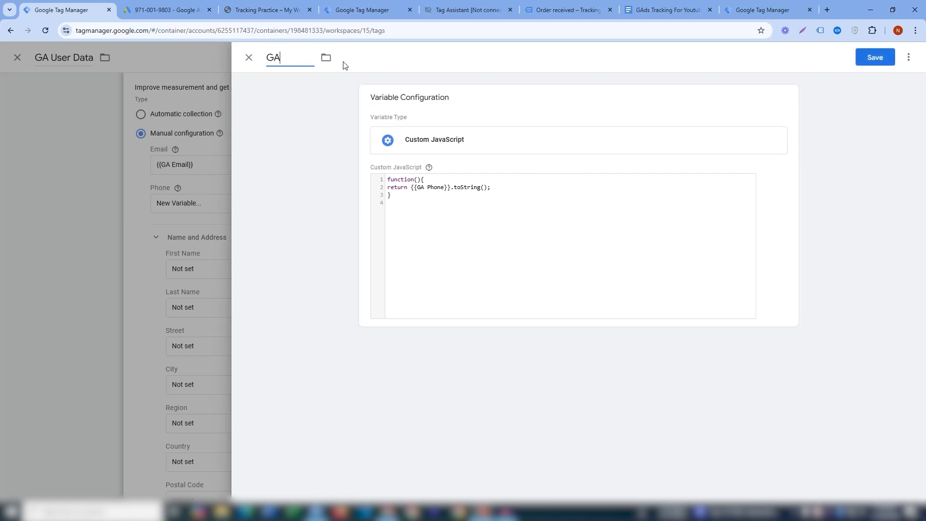
type(" moddified Phone Nu")
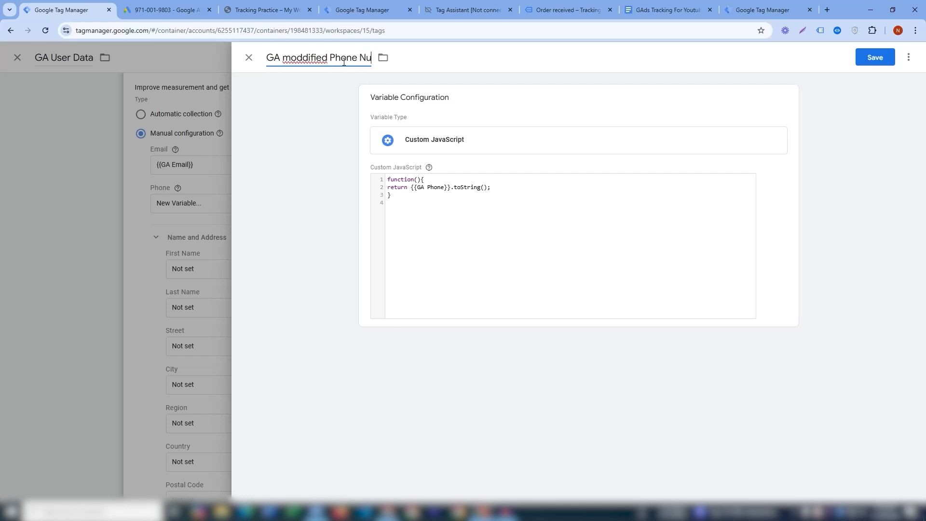
type("mber")
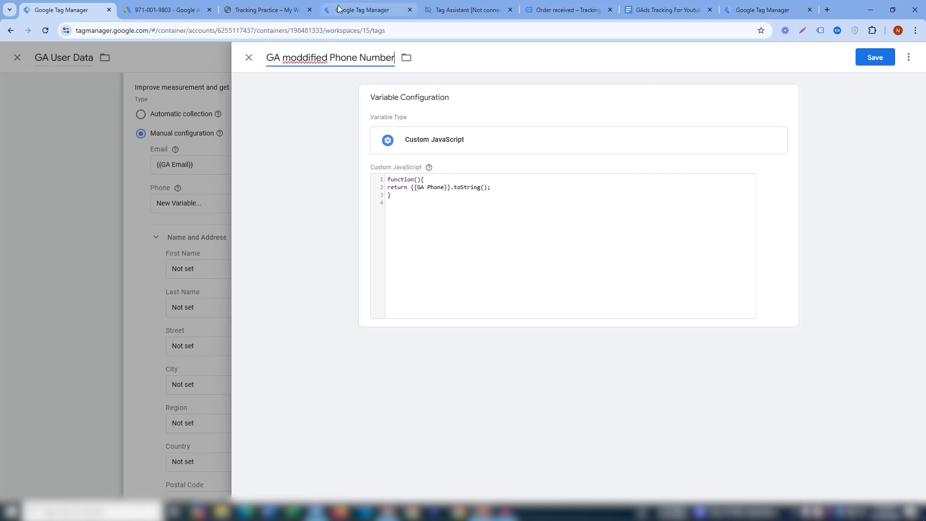
right_click(309, 60)
left_click(332, 73)
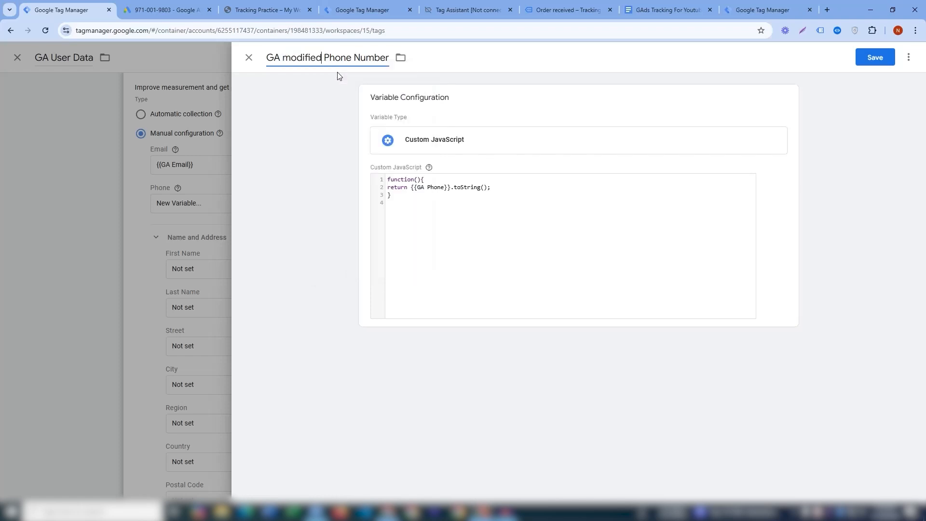
left_click(873, 63)
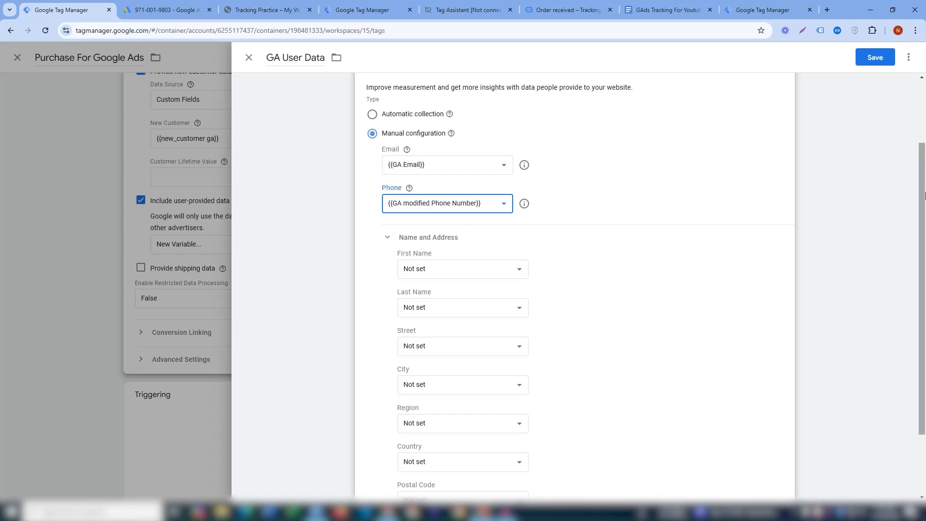
Step: Create a new variable of type Data Layer Variable for the First Name field of GA User Data
scroll(580, 232, "down", 1)
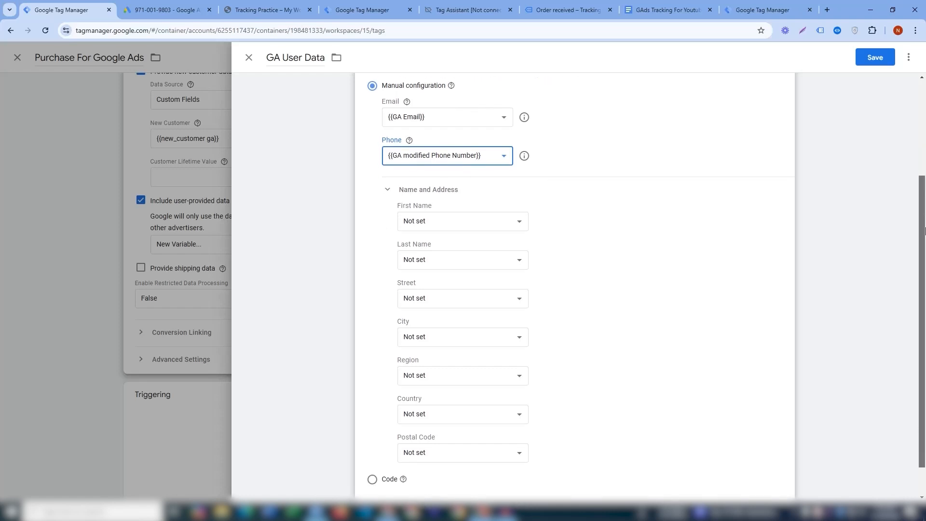
left_click(438, 221)
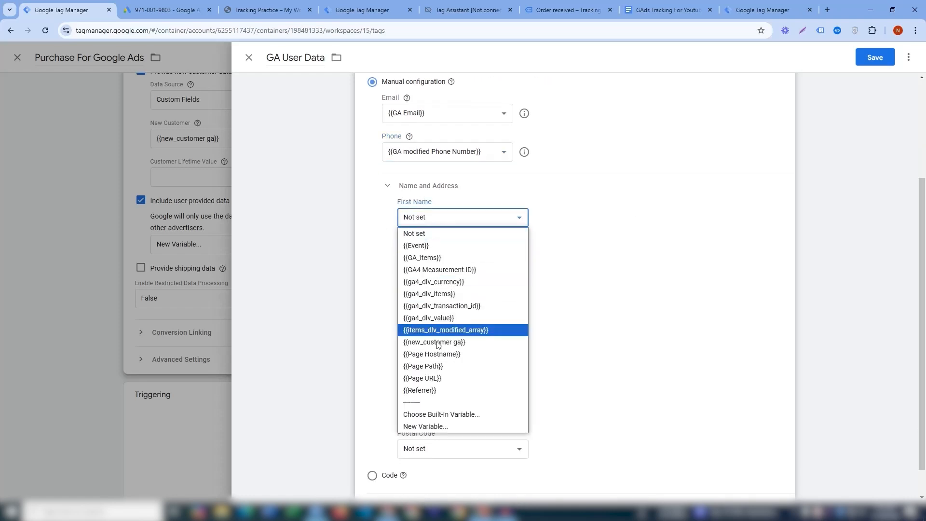
left_click(436, 425)
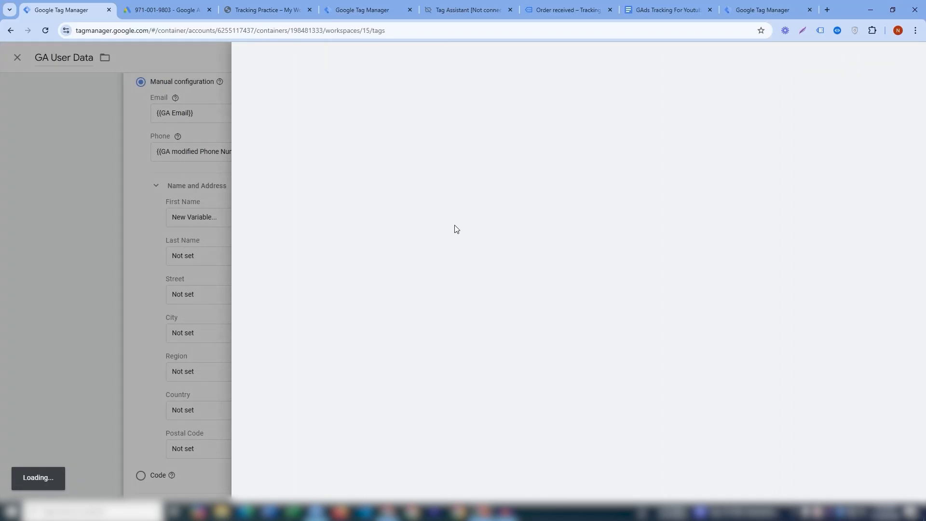
left_click(571, 146)
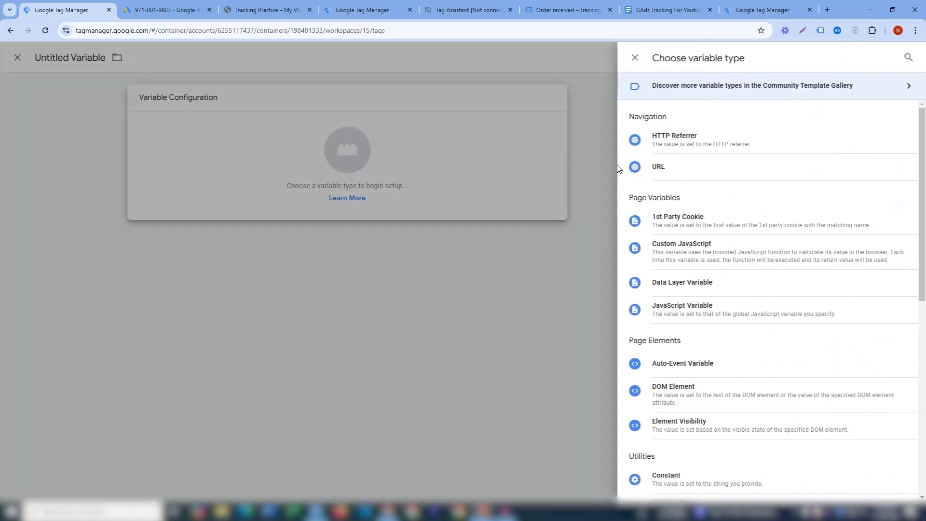
left_click(674, 284)
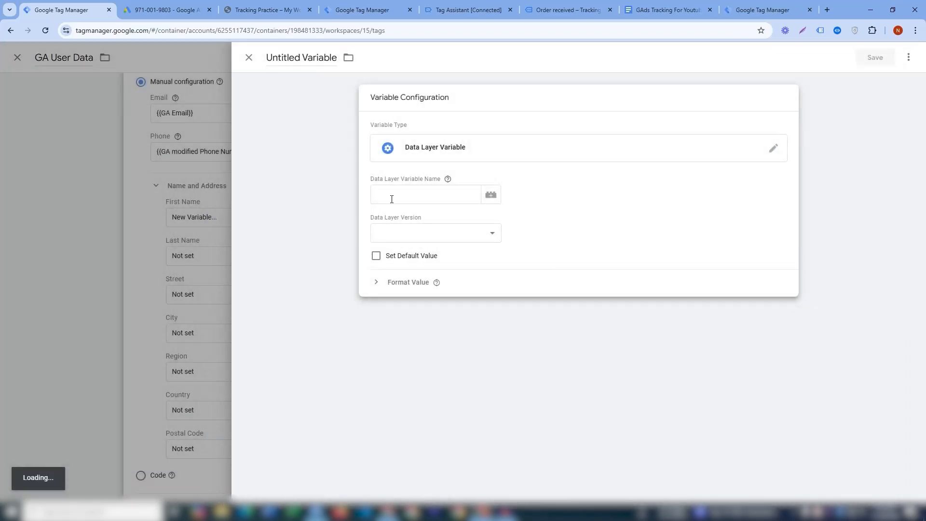
Step: Copy orderData.customer.billing.first_name from the Google Docs document and set it as the data layer variable name in Google Tag Manager
left_click(668, 10)
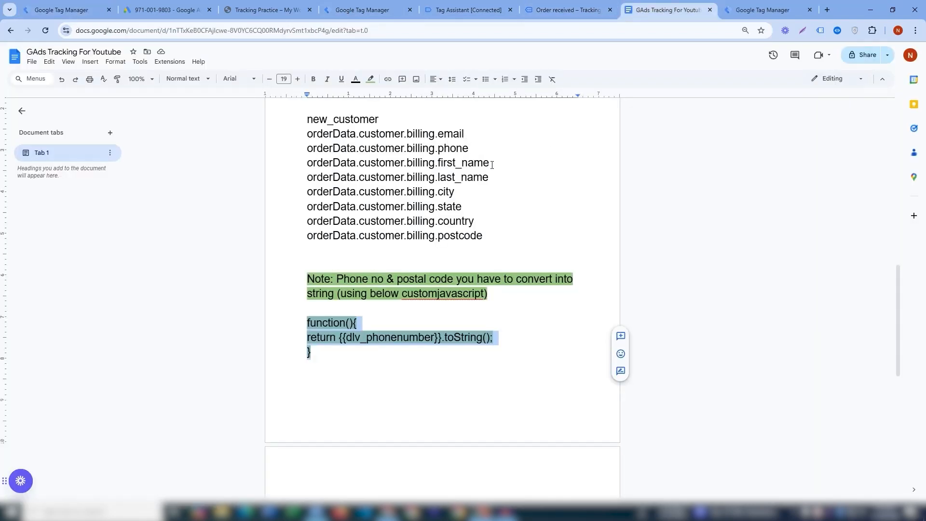
left_click_drag(491, 164, 309, 163)
key("ctrl+c")
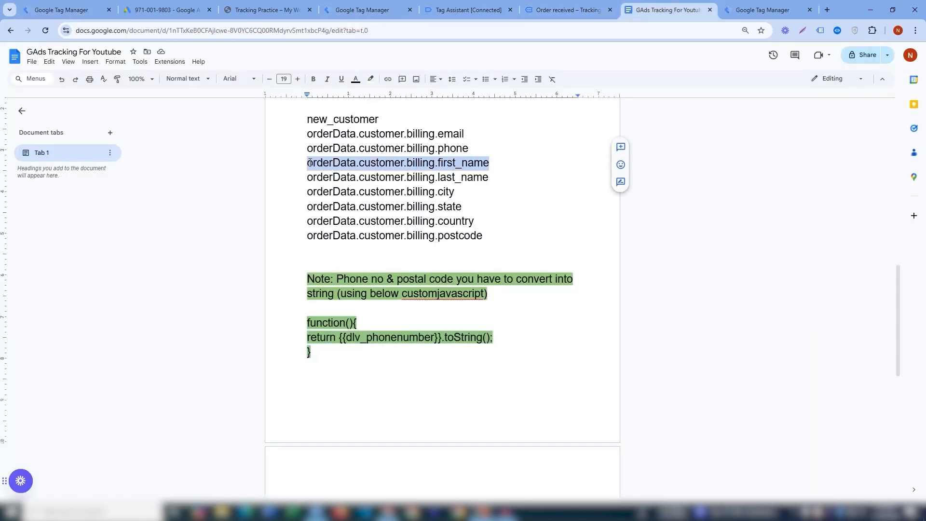
left_click(30, 7)
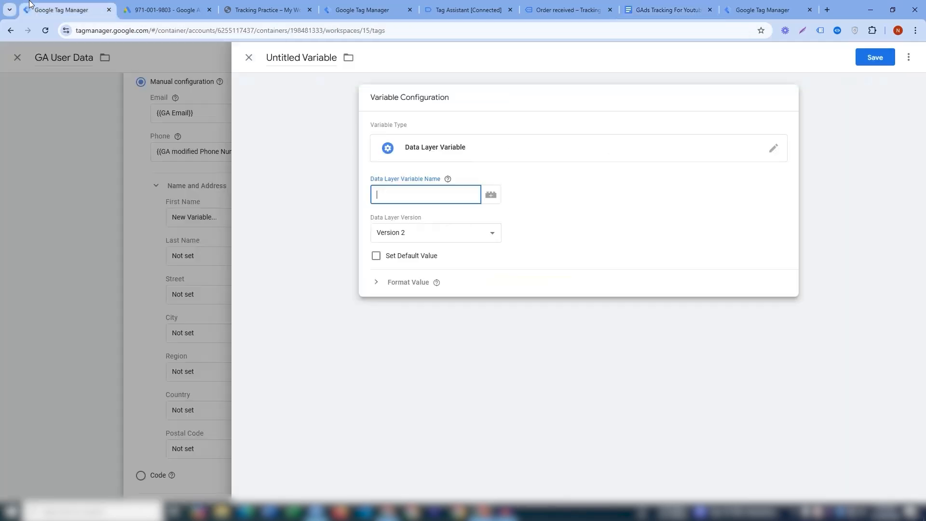
left_click(253, 3)
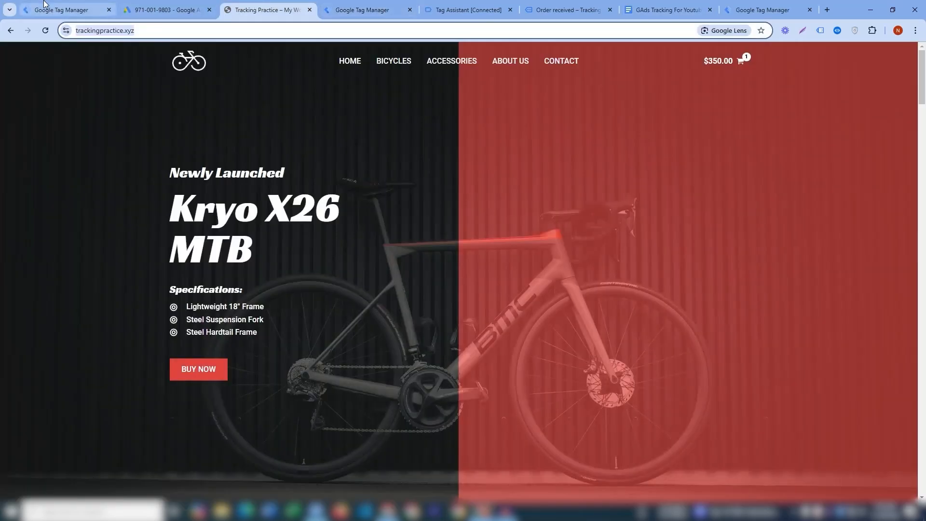
left_click(58, 9)
key("ctrl+v")
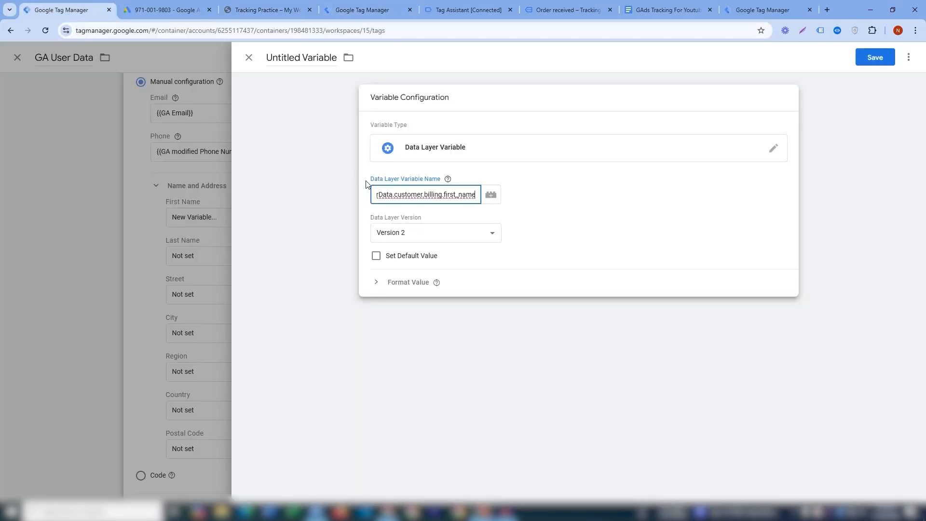
Step: Switch to Tag Assistant and trace the first_name path through billing, customer and orderData in the purchase event's data layer
left_click(469, 9)
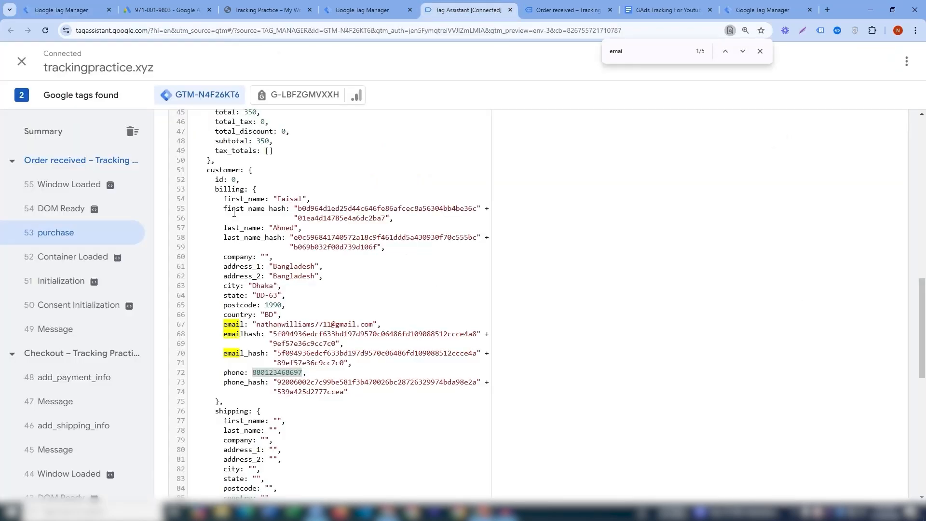
left_click_drag(220, 198, 303, 199)
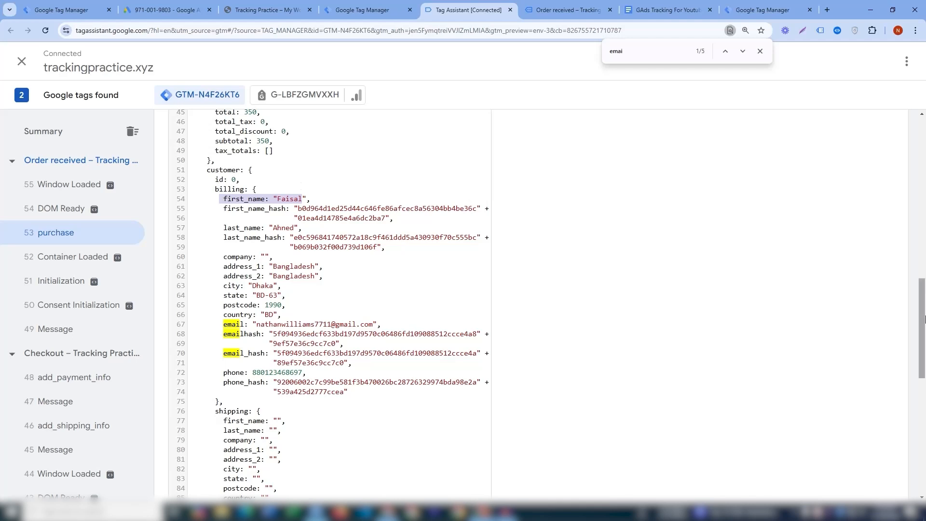
left_click_drag(922, 320, 923, 269)
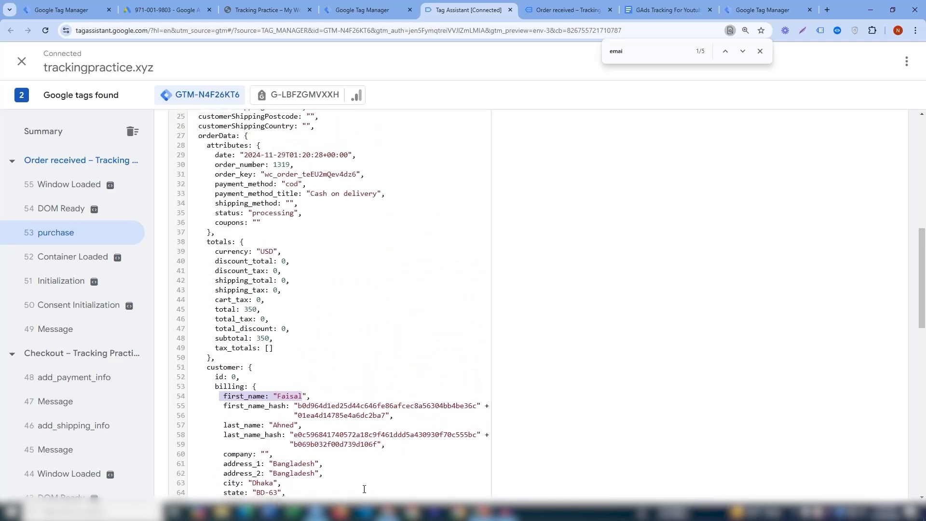
left_click(262, 399)
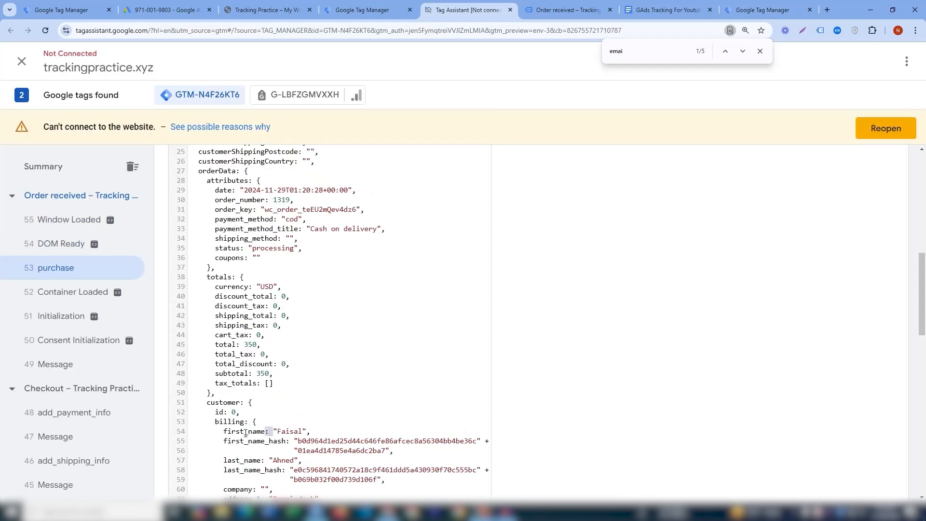
left_click_drag(273, 432, 195, 422)
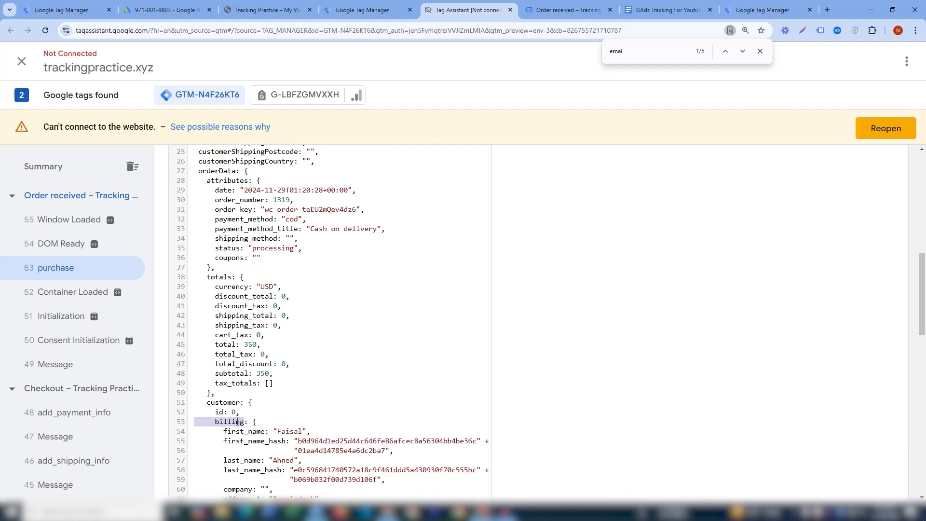
left_click_drag(245, 402, 191, 402)
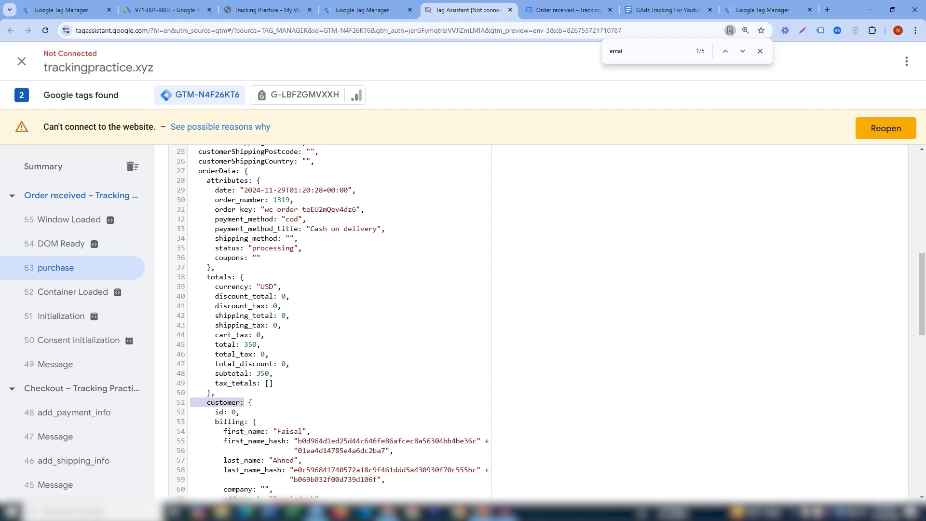
left_click_drag(236, 171, 166, 174)
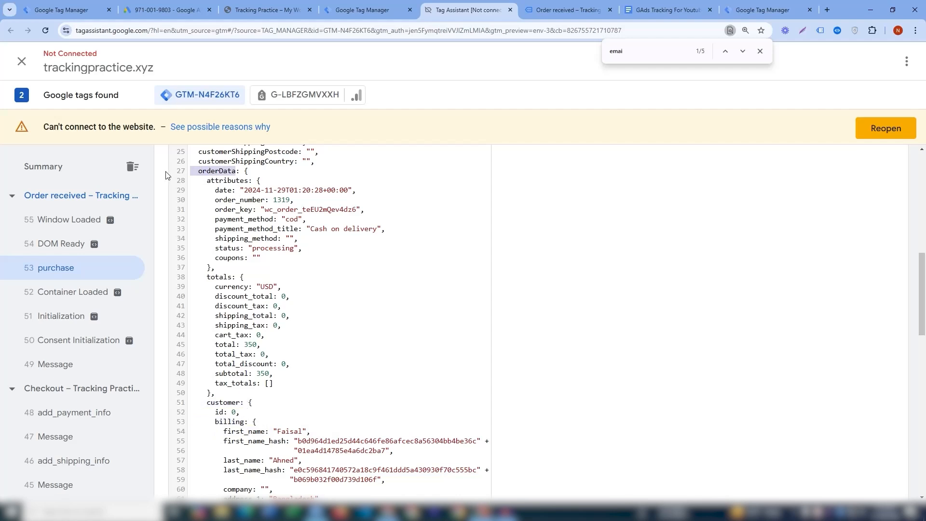
Step: Return to Google Tag Manager, name the variable GA First Name and save it as the First Name value
left_click(38, 9)
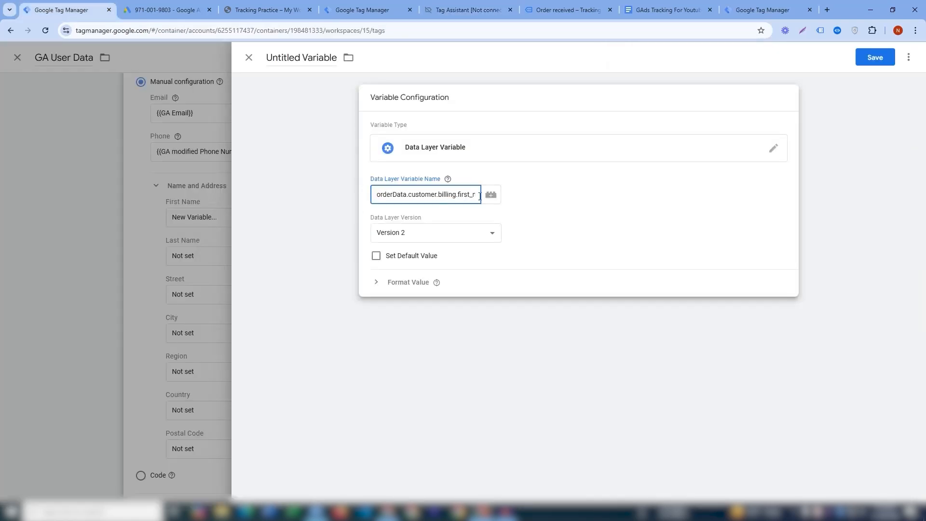
left_click(319, 57)
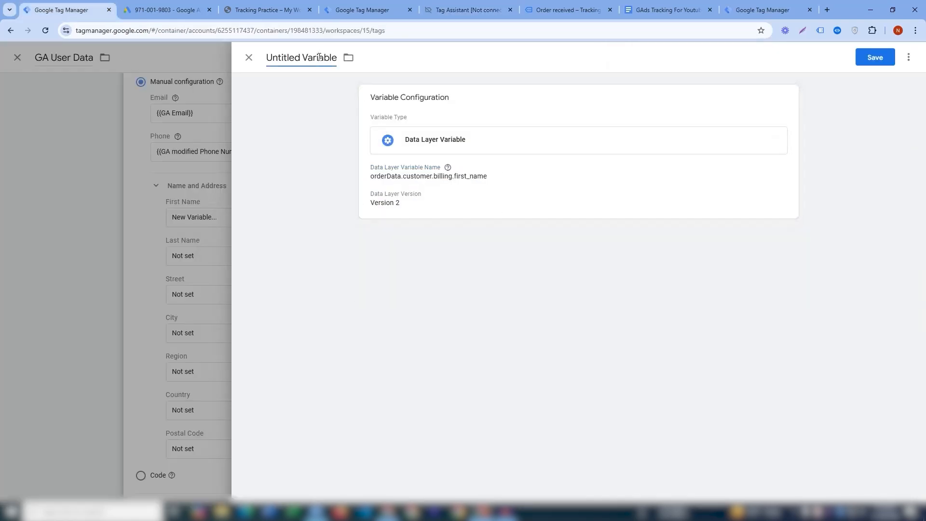
key("ctrl+a")
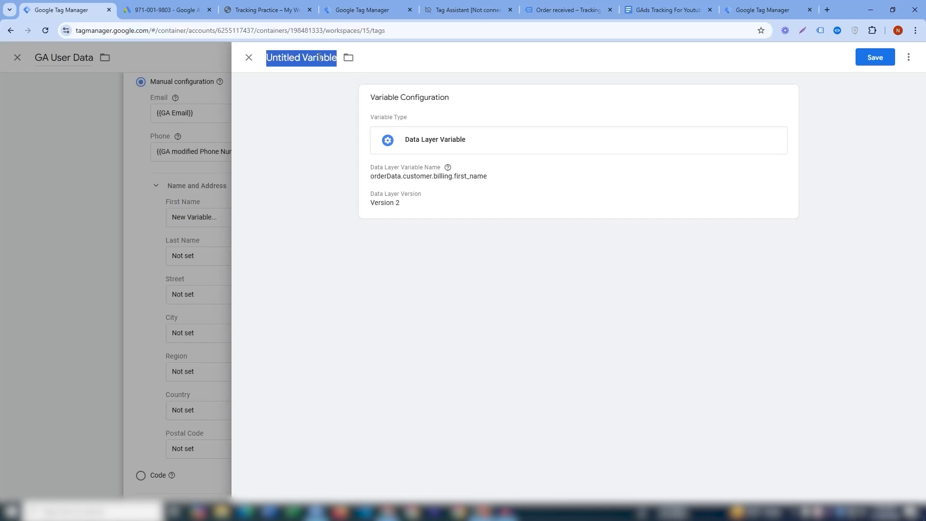
type("GA ")
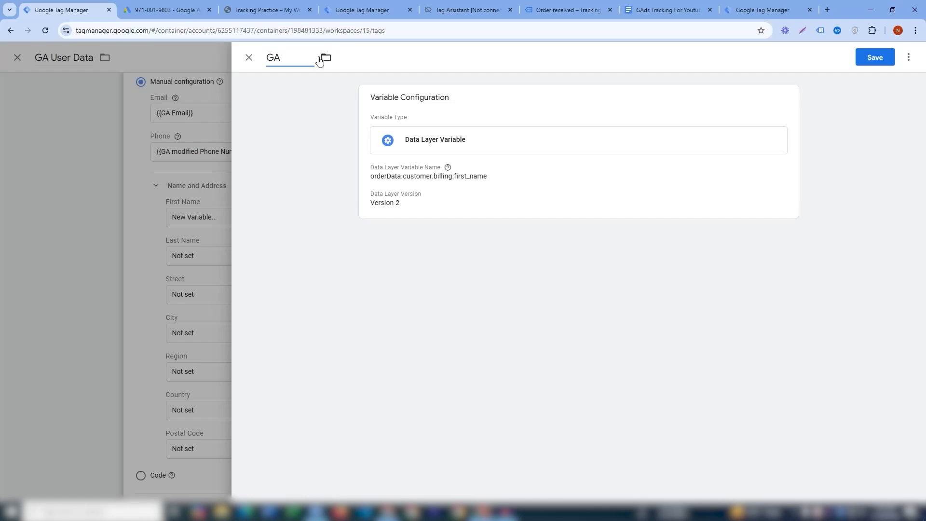
type("First Name")
left_click(874, 57)
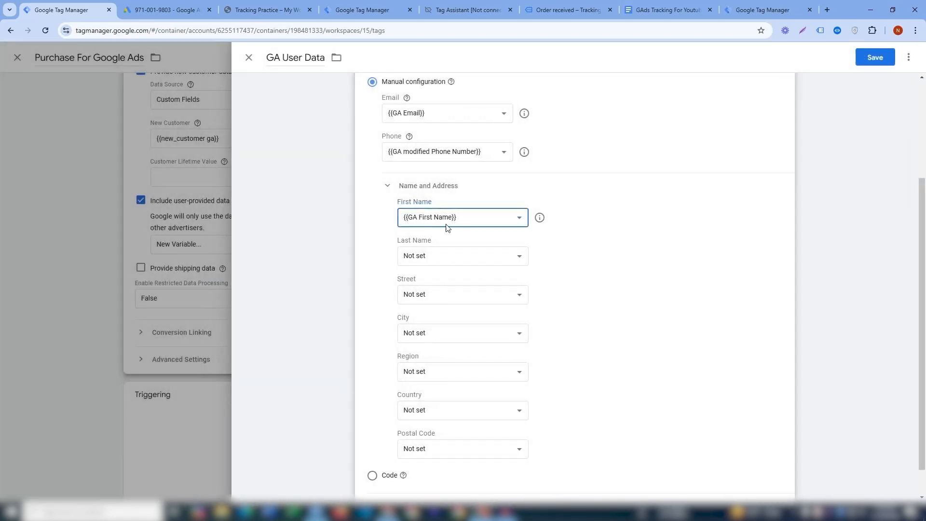
Step: Create a new variable of type Data Layer Variable for the Last Name field of GA User Data
left_click(444, 261)
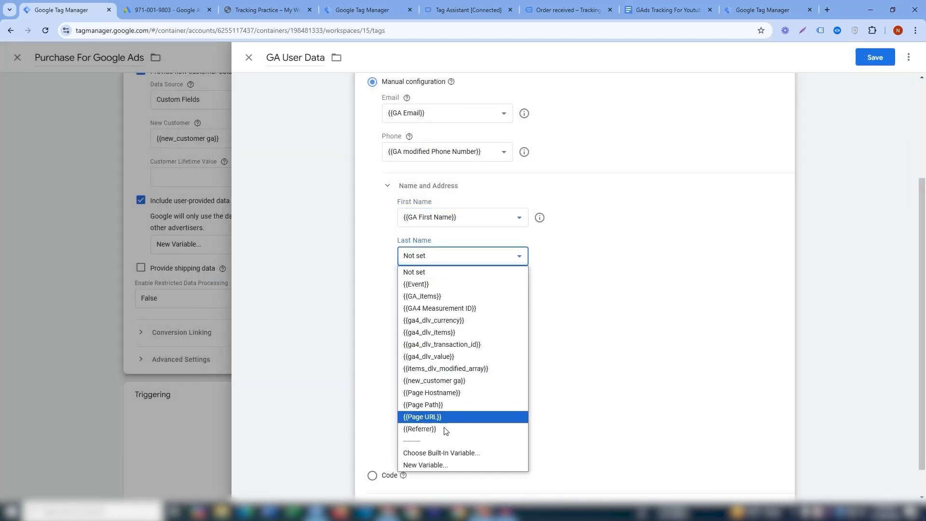
left_click(444, 465)
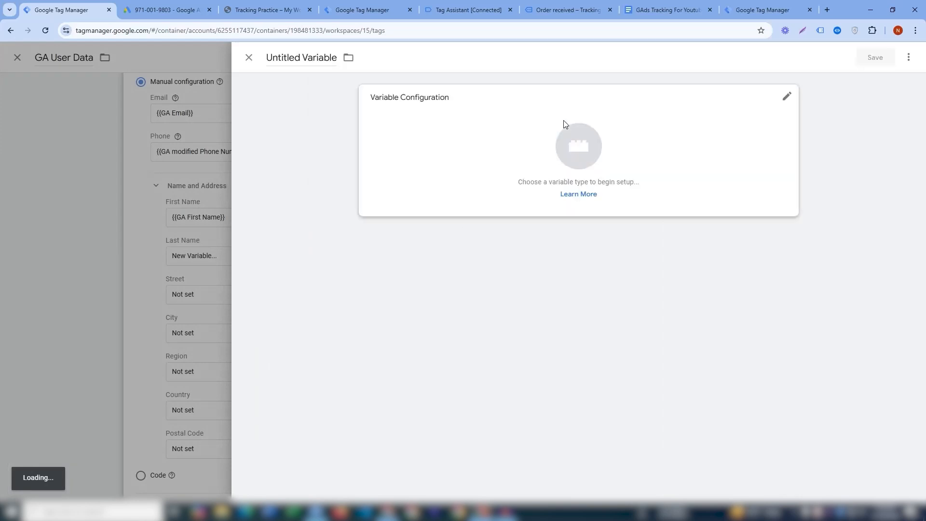
left_click(580, 142)
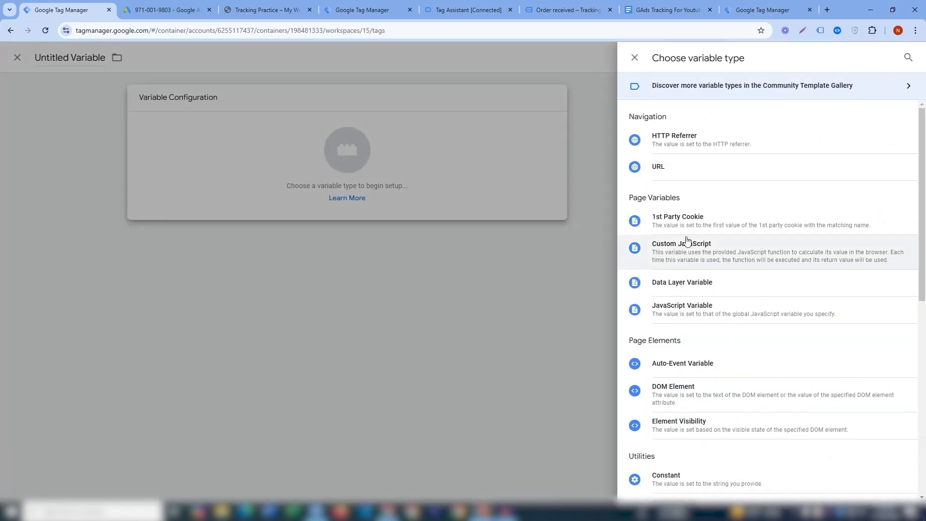
left_click(682, 282)
Step: Set the data layer variable name to orderData.customer.billing.last_name
left_click(435, 195)
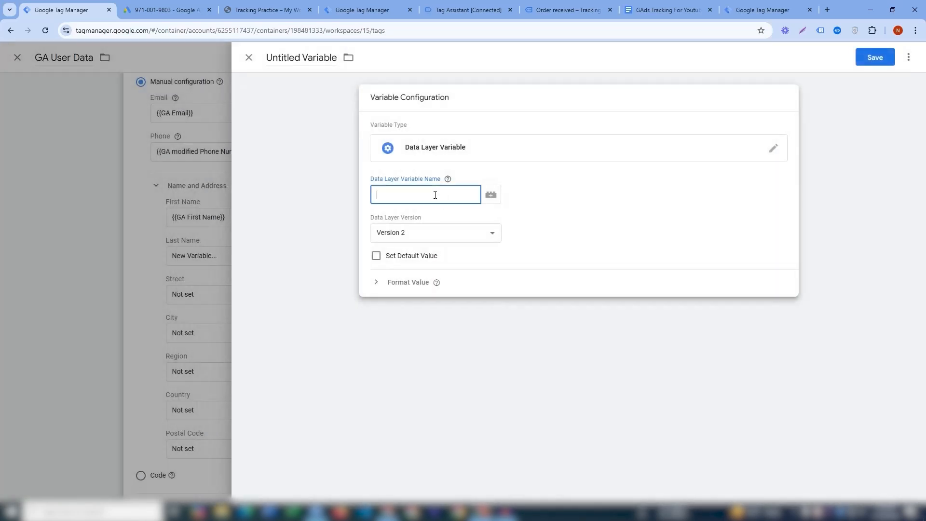
type("orderData.customer.billing.first_name")
key("BackSpace")
key("BackSpace")
key("BackSpace")
key("BackSpace")
key("BackSpace")
key("BackSpace")
key("BackSpace")
type("last_name")
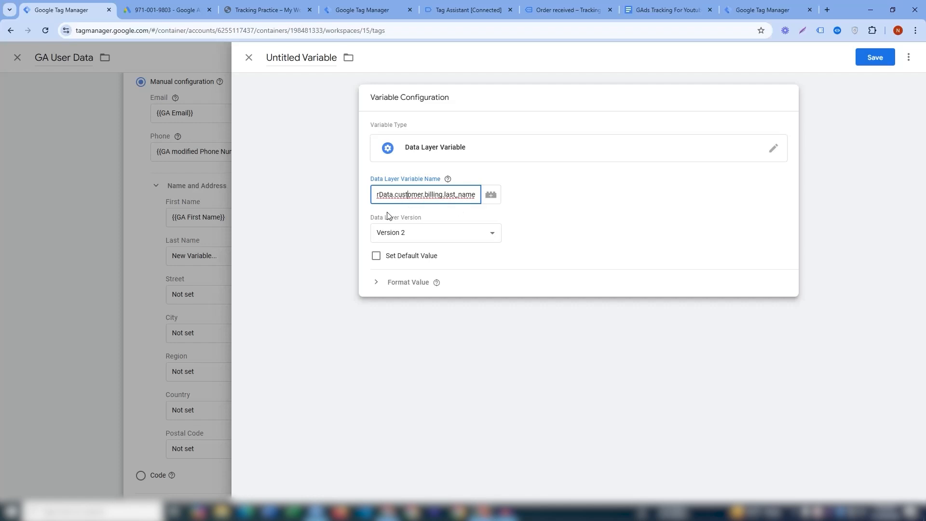
Step: Name the variable GA Last Name and save it as the Last Name value
left_click(300, 59)
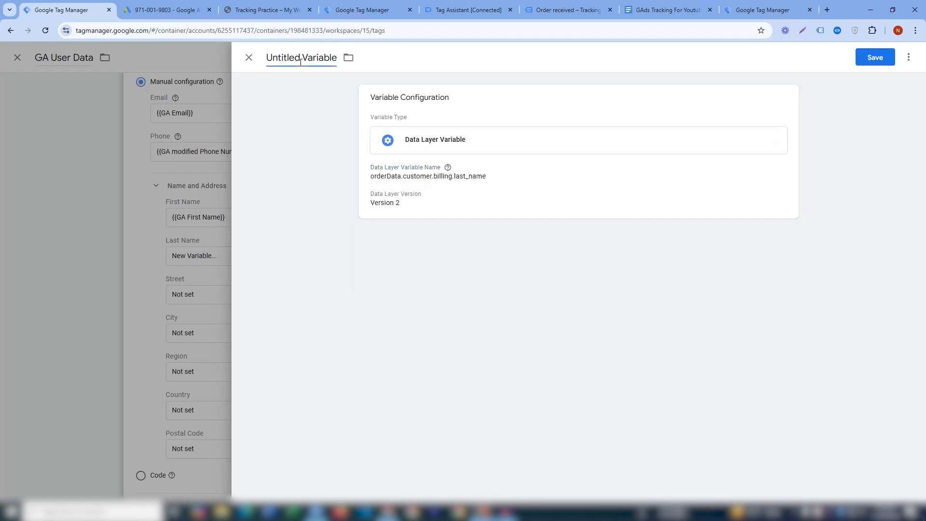
triple_click(301, 58)
type("GA Lastst N")
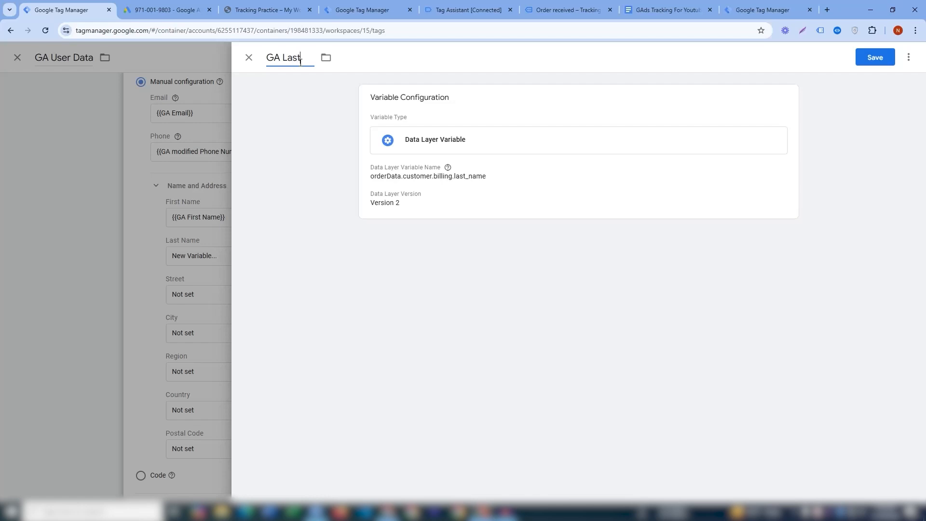
type("ame")
left_click(861, 57)
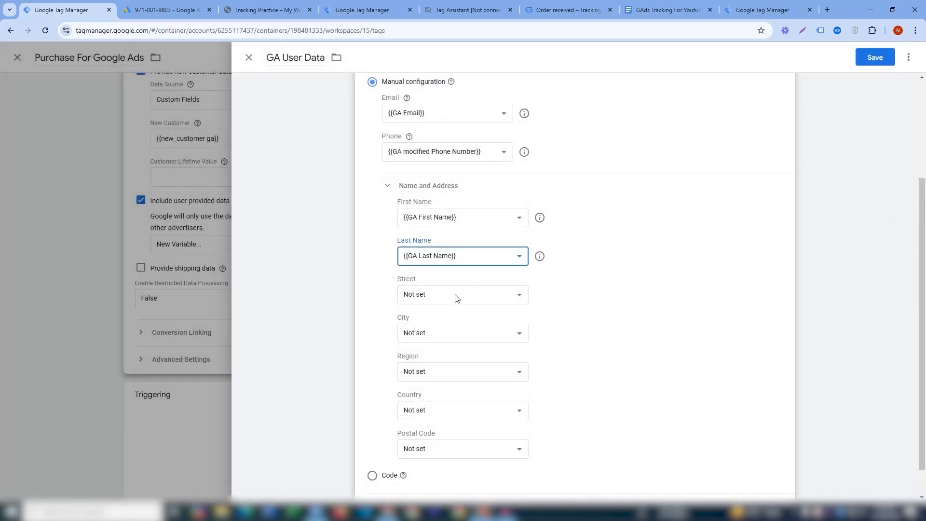
Step: Switch to Tag Assistant and examine the address_1 and address_2 billing keys in the purchase event for the Street field
left_click(456, 295)
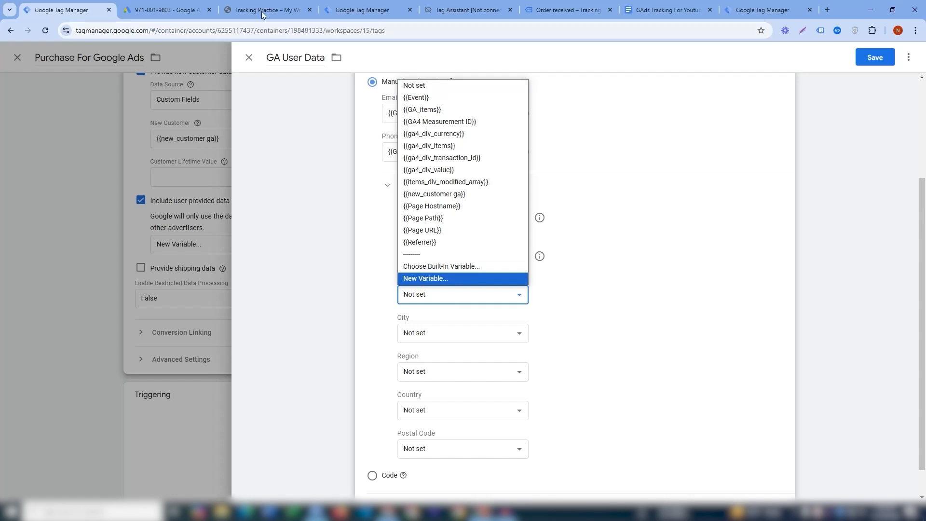
left_click(366, 10)
left_click(475, 9)
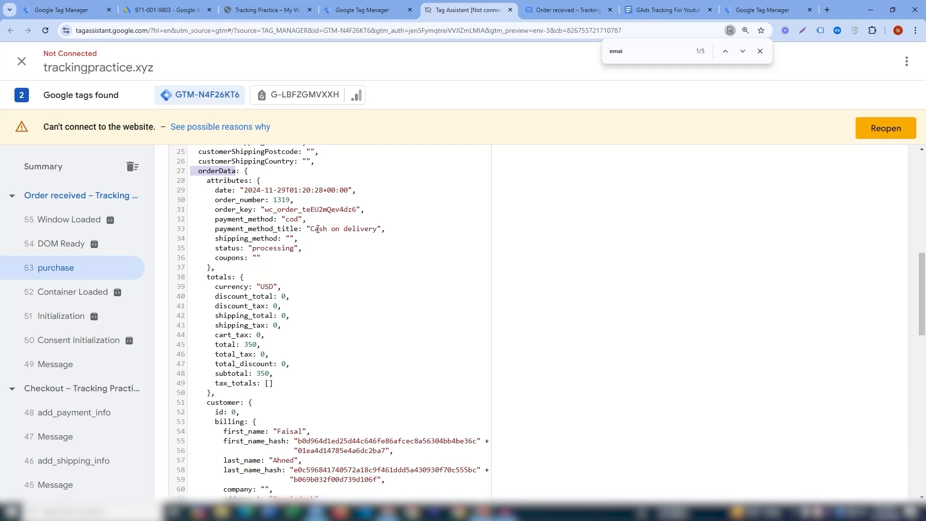
scroll(222, 206, "down", 5)
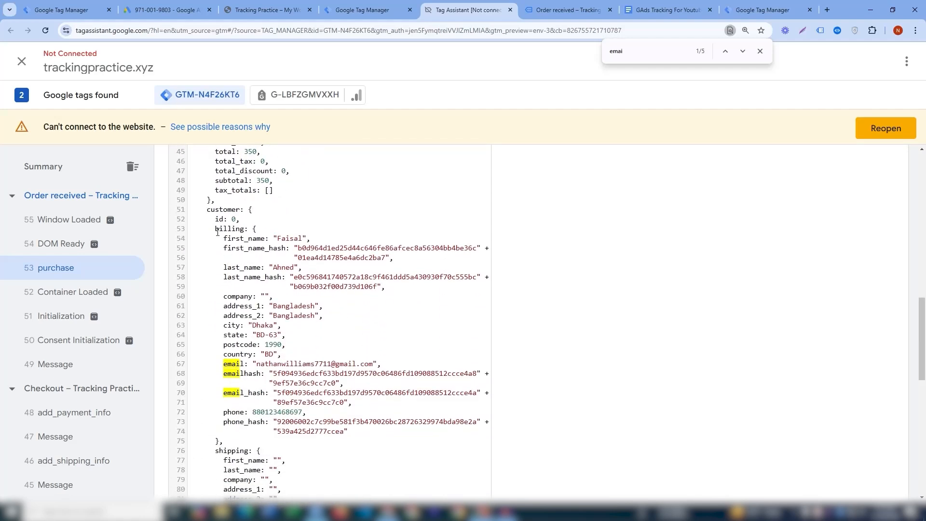
left_click_drag(224, 306, 257, 313)
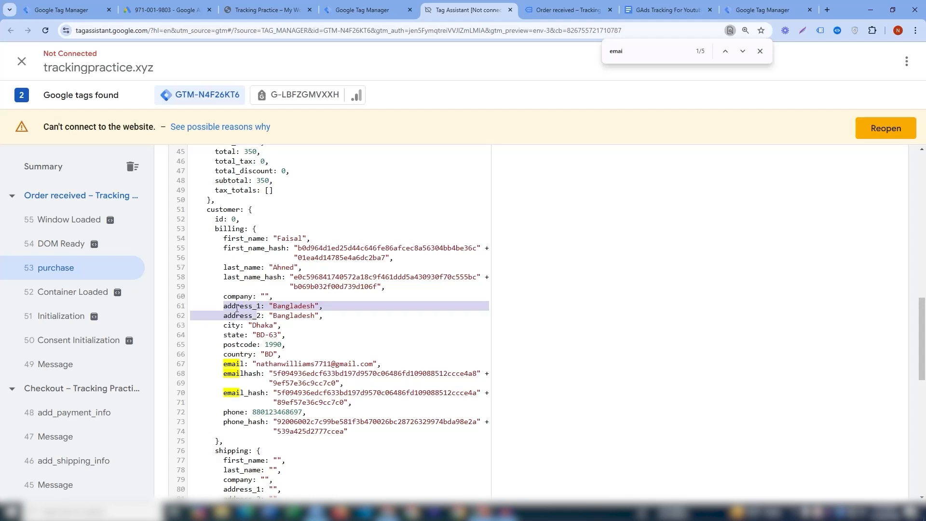
left_click(236, 308)
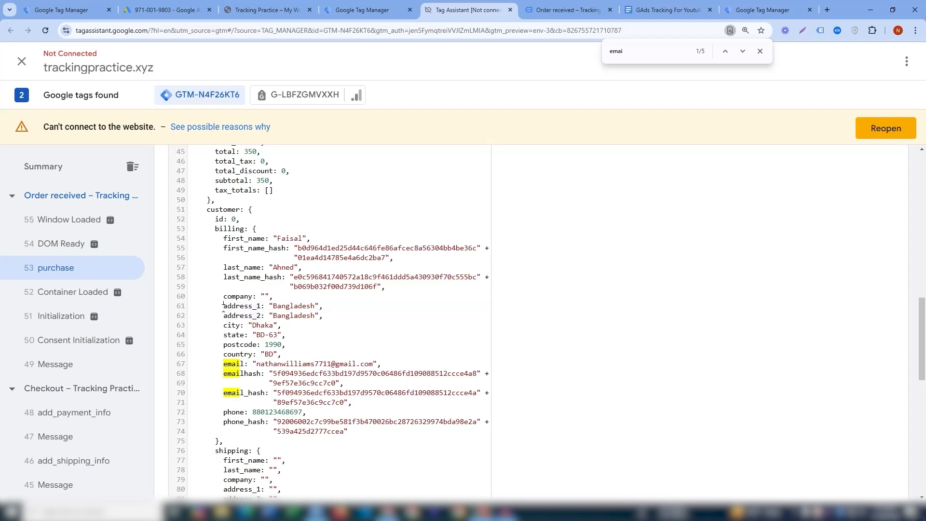
left_click_drag(223, 307, 259, 307)
left_click(265, 327)
left_click_drag(261, 273, 221, 272)
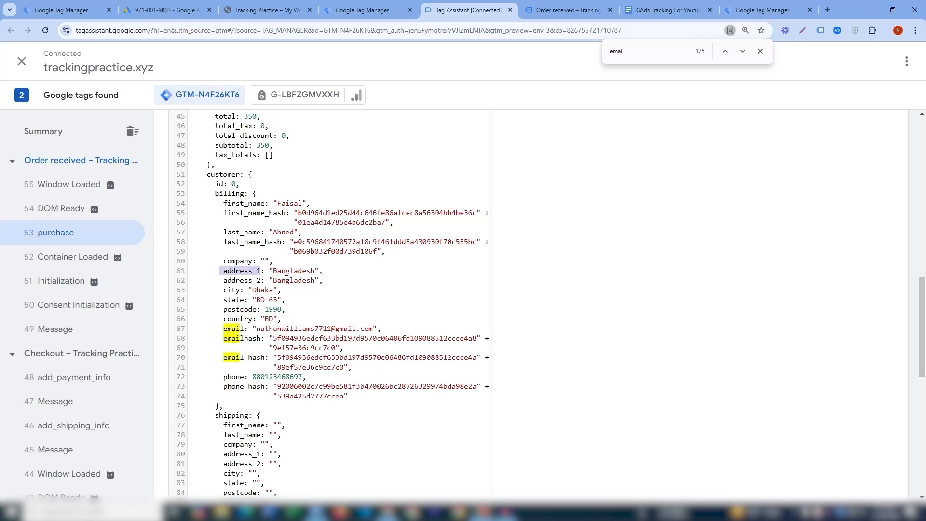
left_click_drag(261, 272, 225, 275)
Step: Check the list of data layer paths in the Google Docs document for a street address entry
left_click(665, 9)
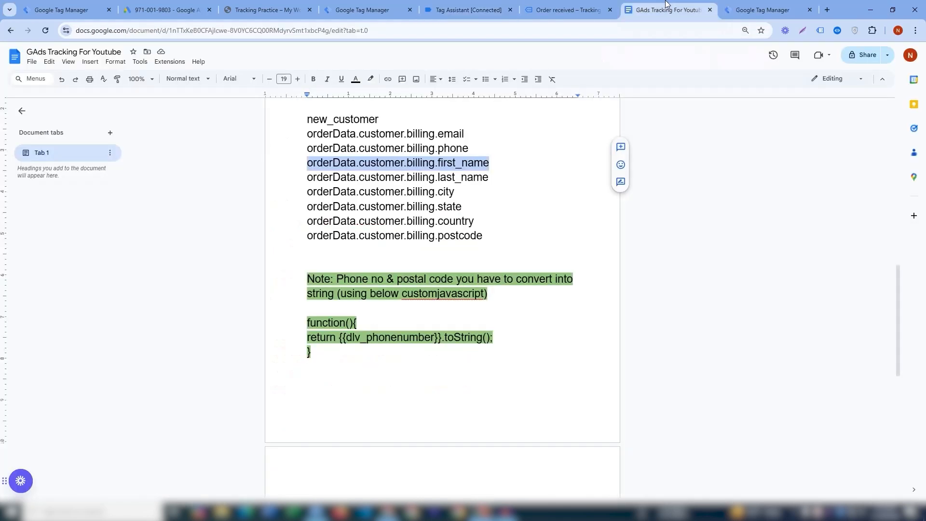
left_click(461, 194)
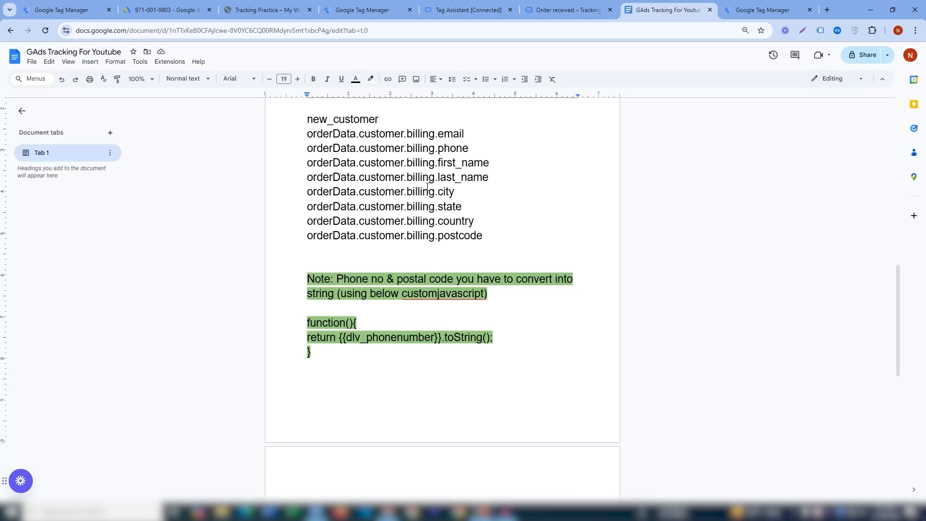
left_click(67, 7)
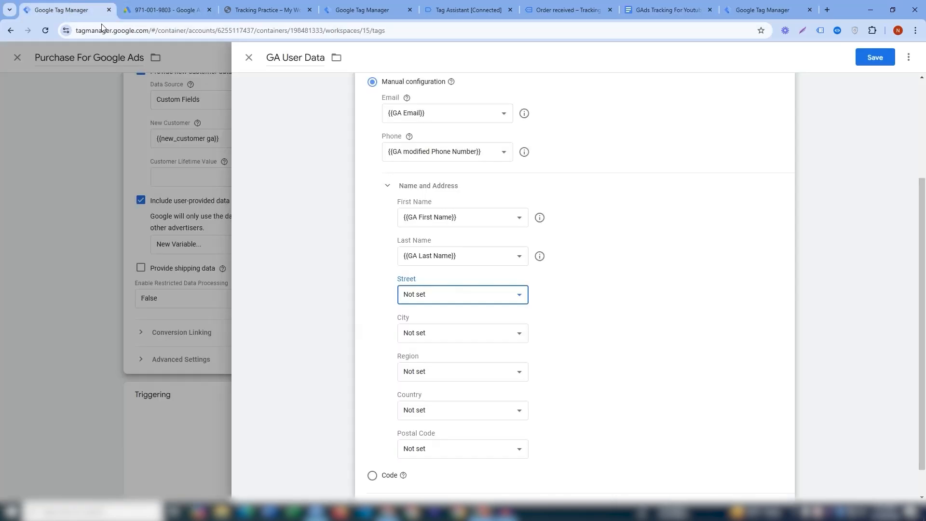
left_click(189, 6)
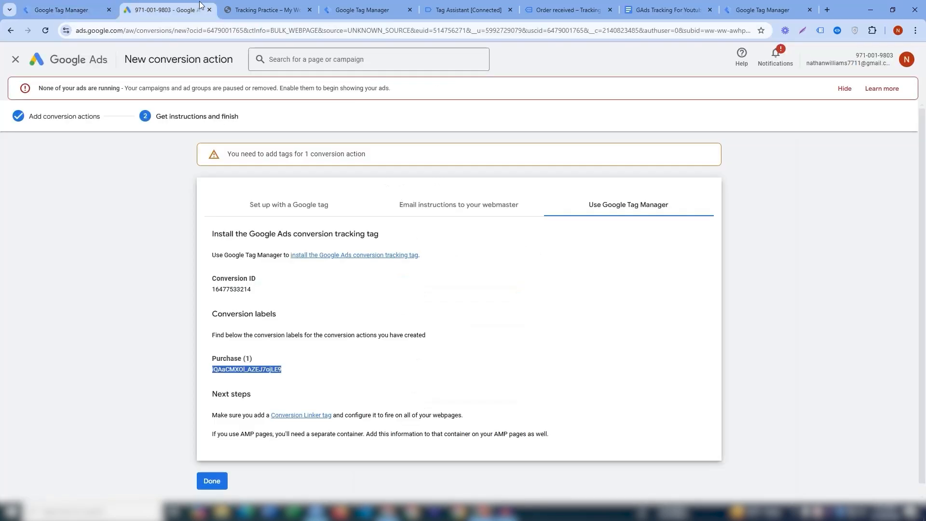
left_click(249, 5)
left_click(165, 6)
left_click(483, 5)
left_click(565, 10)
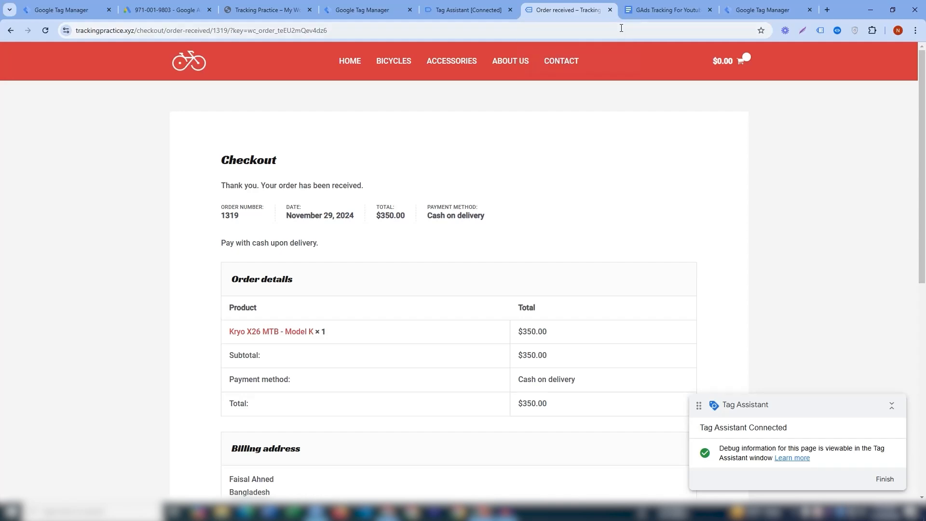
left_click(652, 9)
left_click(754, 9)
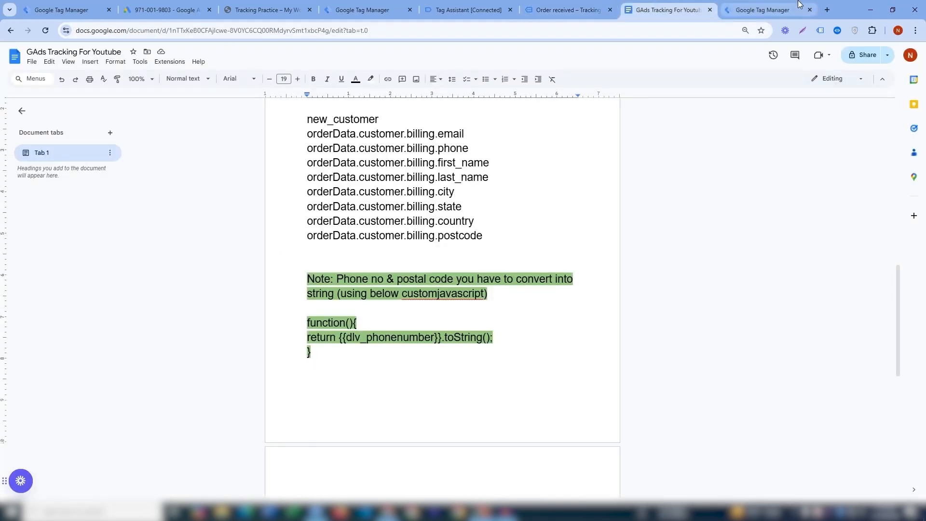
Step: Return to Google Tag Manager and start a new Data Layer Variable for the Street field, entering address_1 as its data layer variable name
left_click(51, 8)
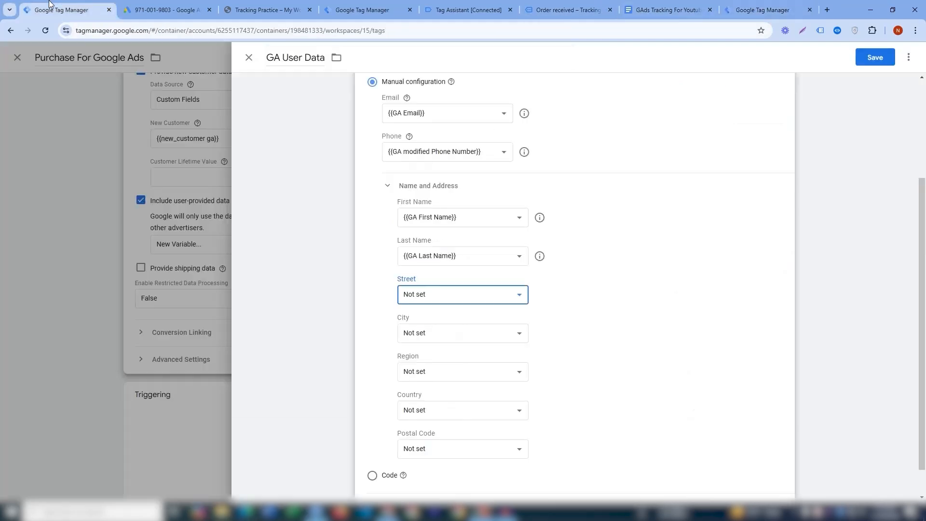
left_click(485, 299)
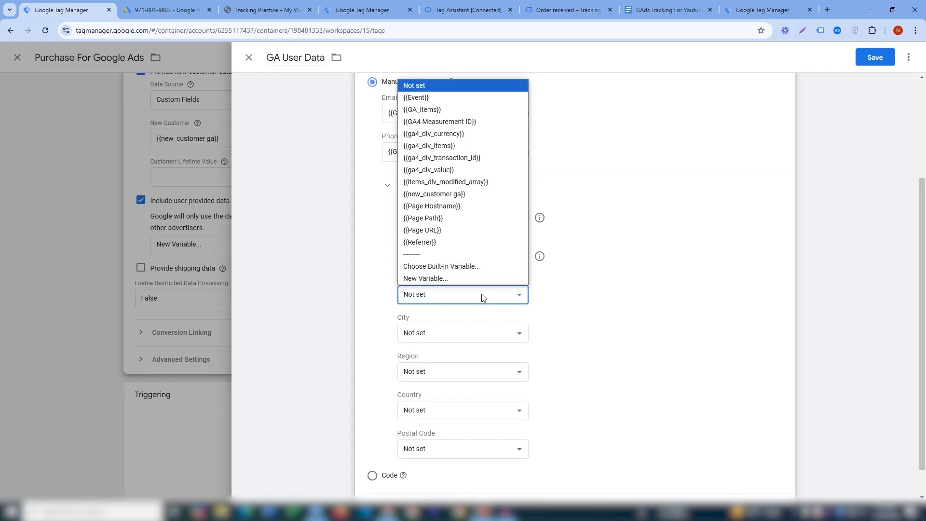
left_click(425, 278)
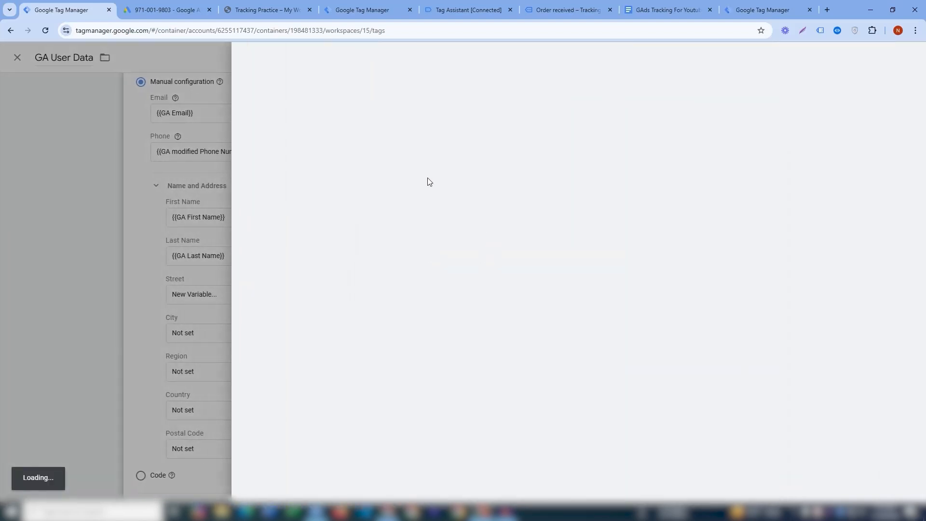
left_click(492, 136)
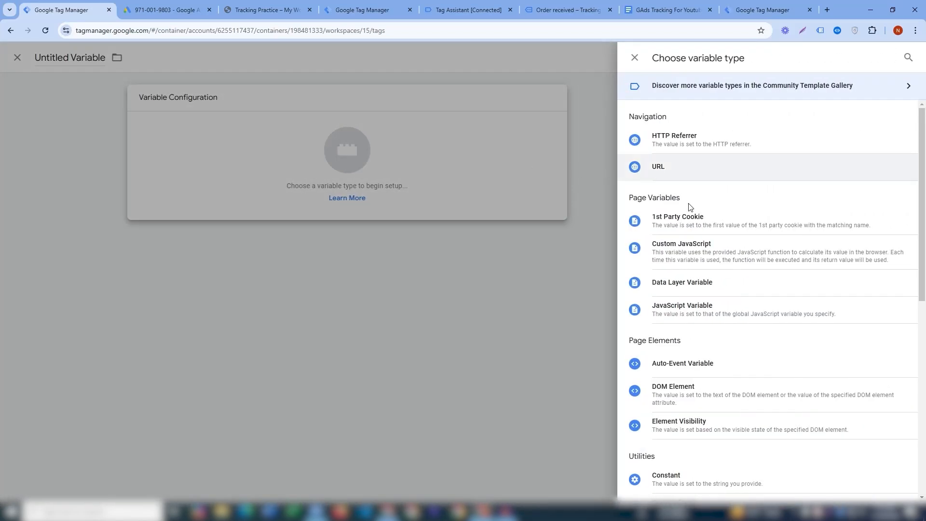
left_click(686, 290)
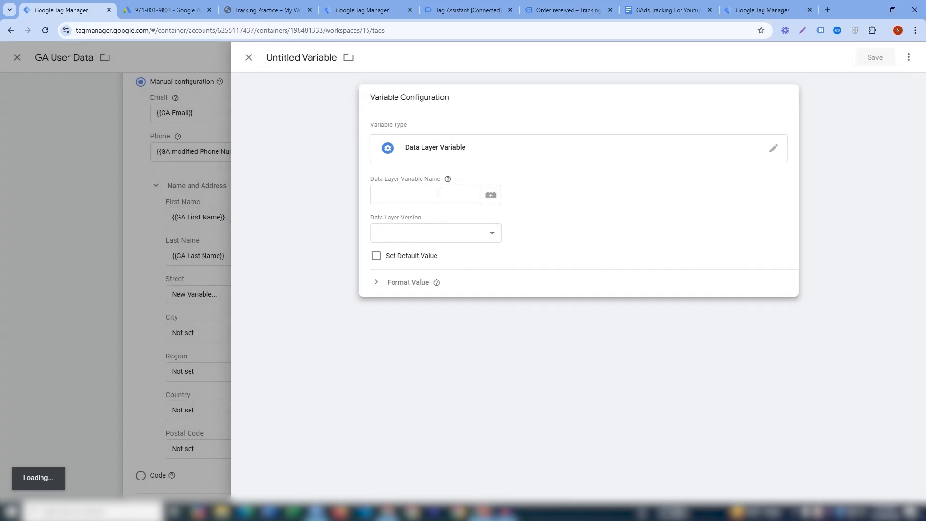
left_click(431, 191)
type("address_1")
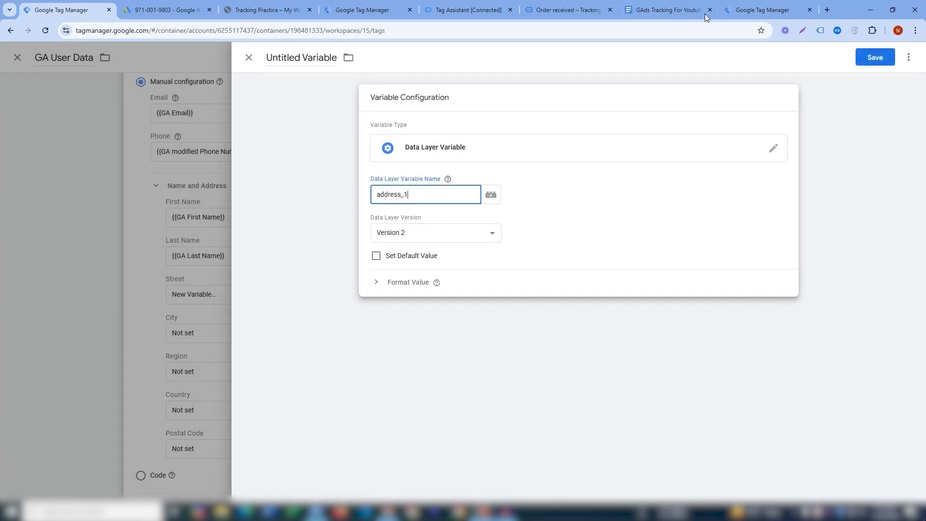
Step: Switch to the order received page and examine the billing address paths in the datalayer checker's data entry
left_click(579, 10)
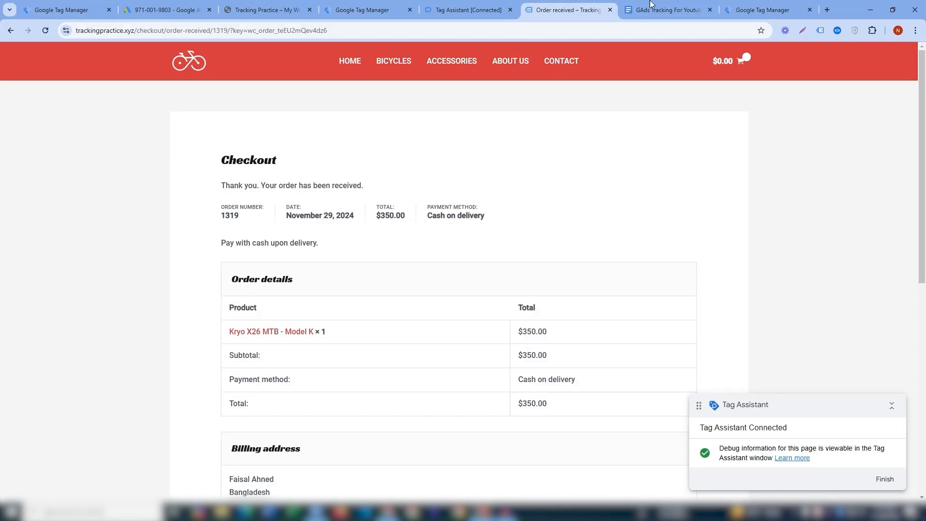
left_click(838, 32)
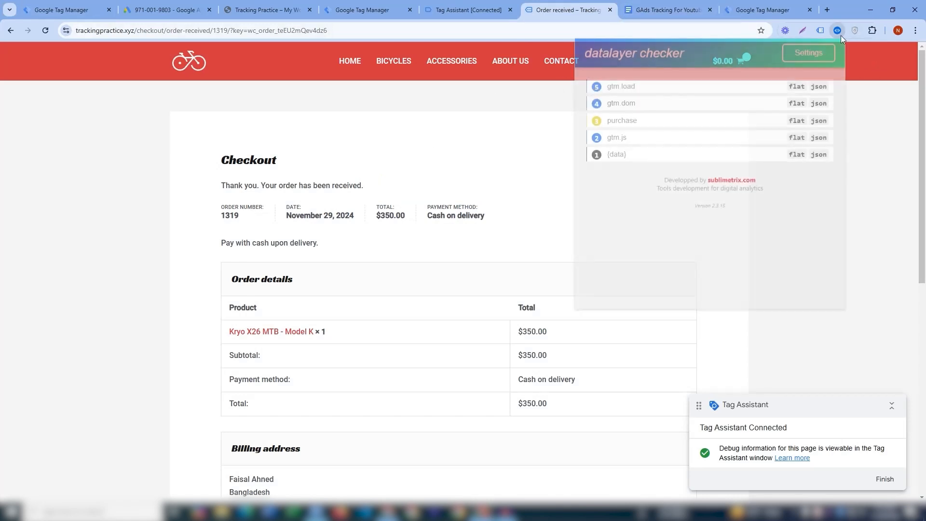
left_click(609, 156)
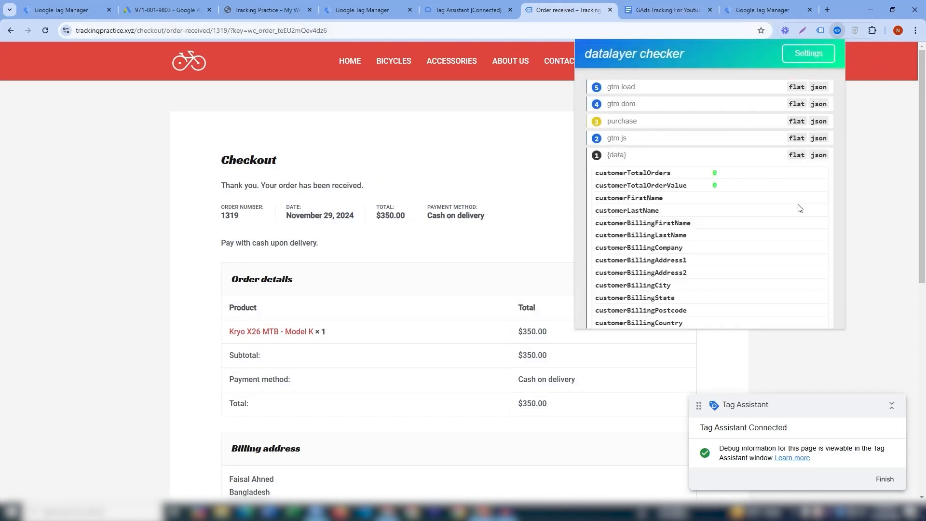
scroll(736, 190, "down", 3)
scroll(734, 194, "down", 5)
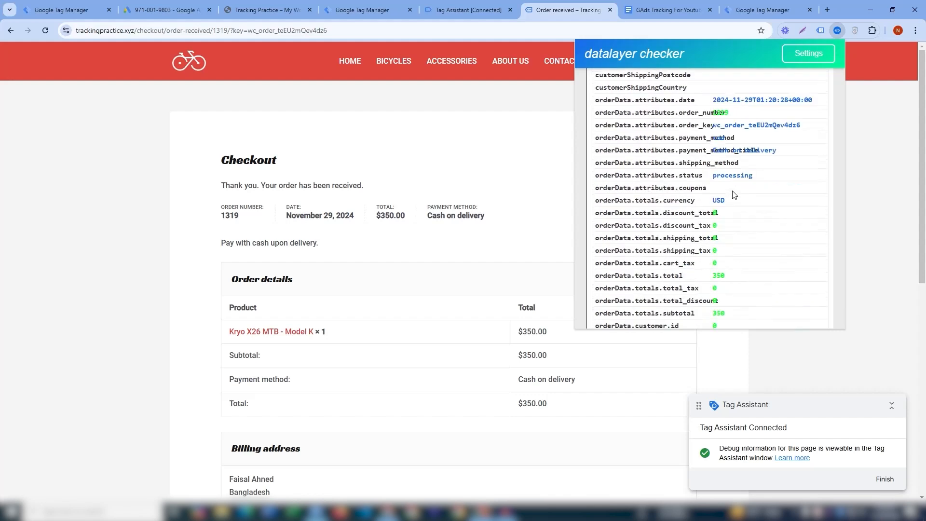
scroll(735, 194, "down", 8)
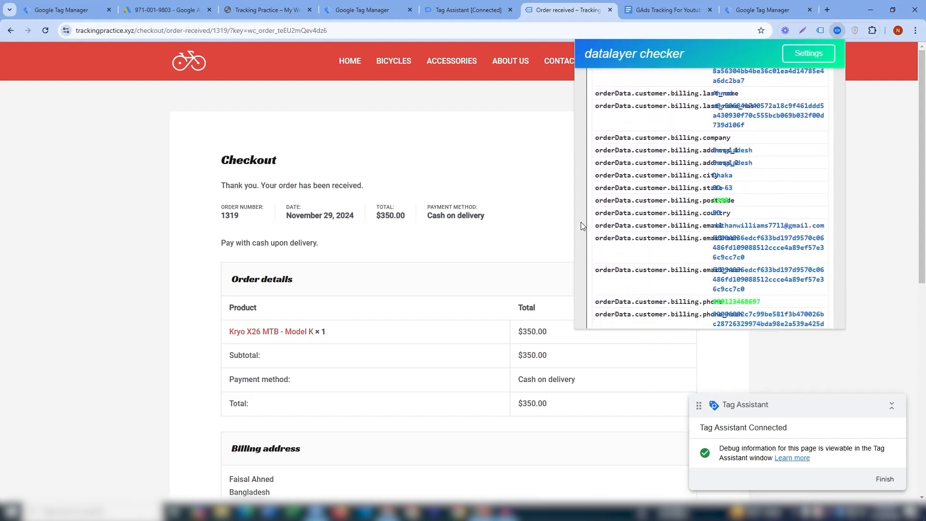
mouse_move(726, 167)
mouse_move(675, 166)
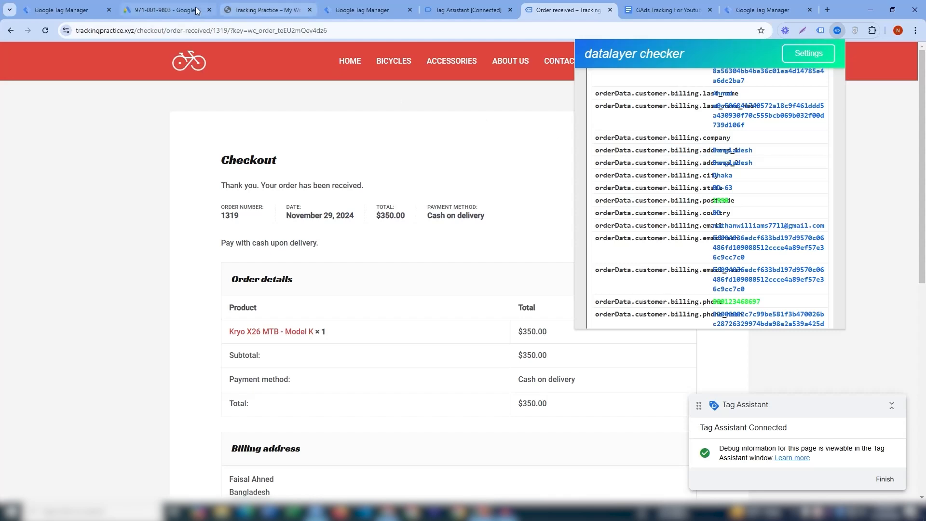
Step: Return to Google Tag Manager and set the Street variable's data layer variable name to orderData.customer.billing.address_1
left_click(68, 9)
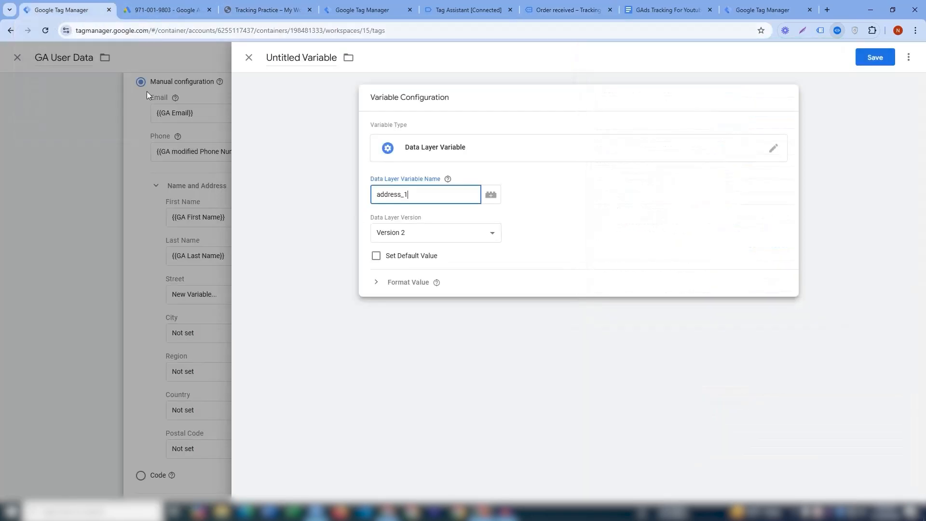
left_click_drag(456, 193, 336, 200)
left_click(335, 202)
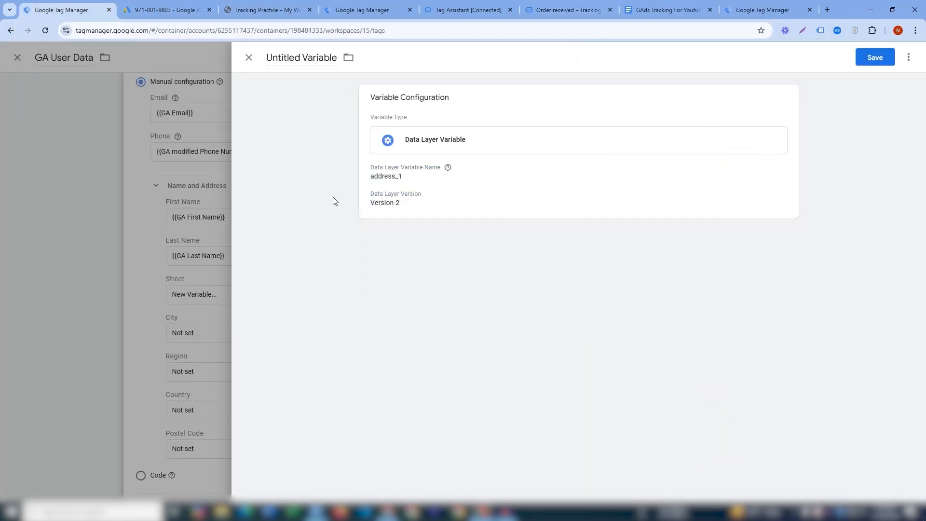
left_click(397, 182)
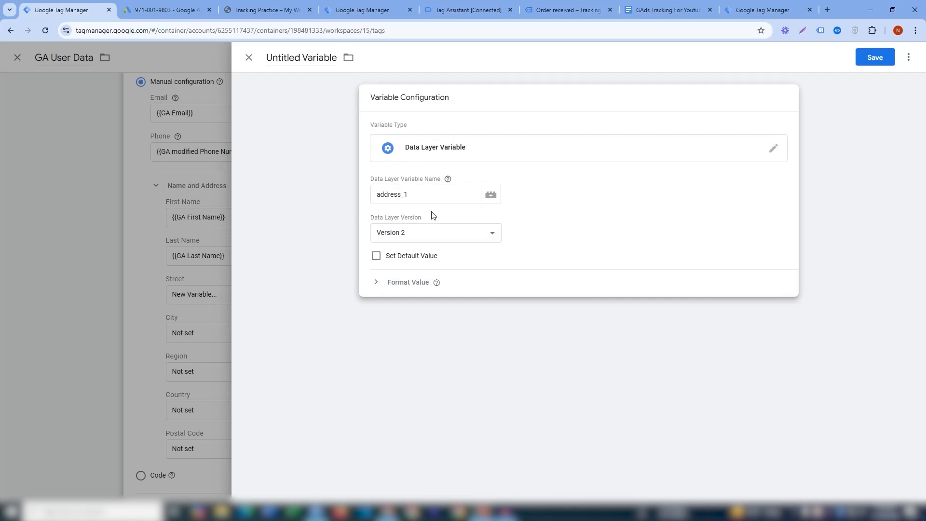
left_click_drag(430, 193, 333, 198)
left_click(328, 199)
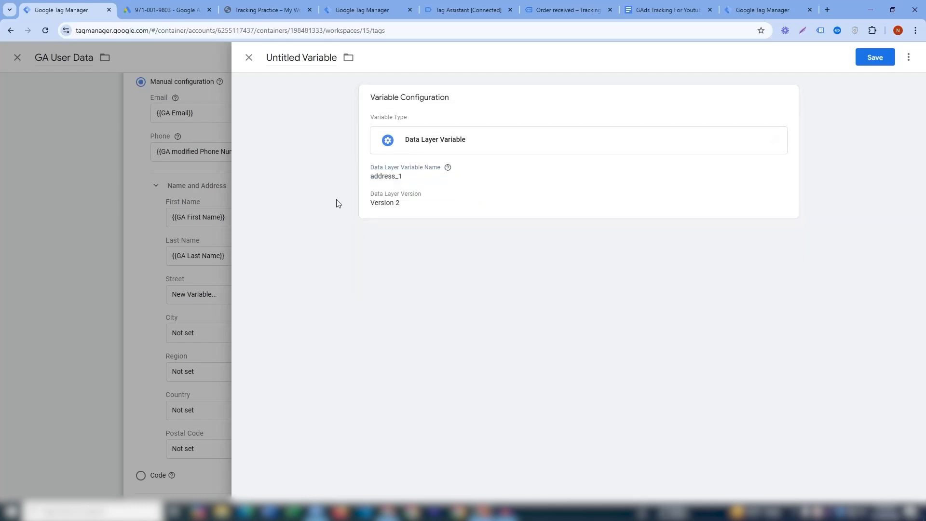
left_click(403, 176)
left_click(416, 195)
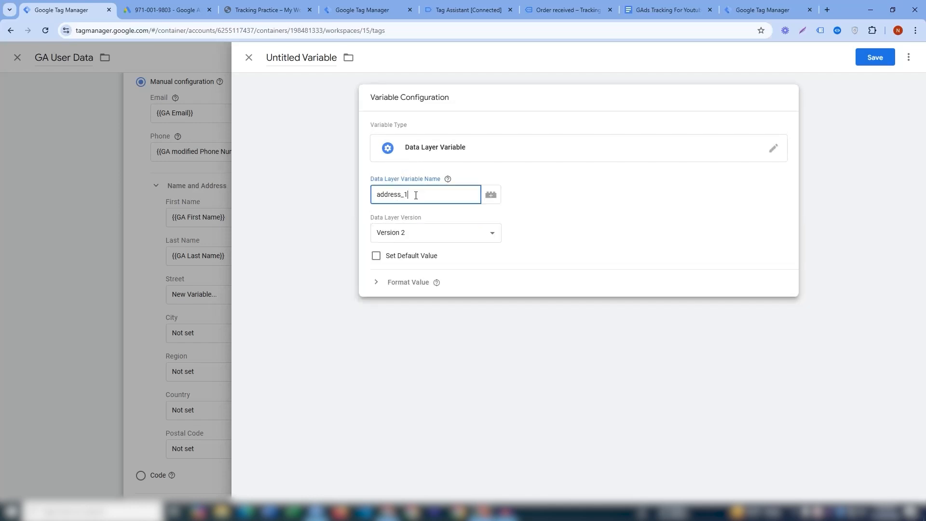
left_click_drag(416, 195, 353, 193)
left_click(353, 193)
left_click(382, 181)
double_click(443, 200)
key("ctrl+v")
Step: Name the variable Street Address GA and save it as the Street value
left_click(335, 65)
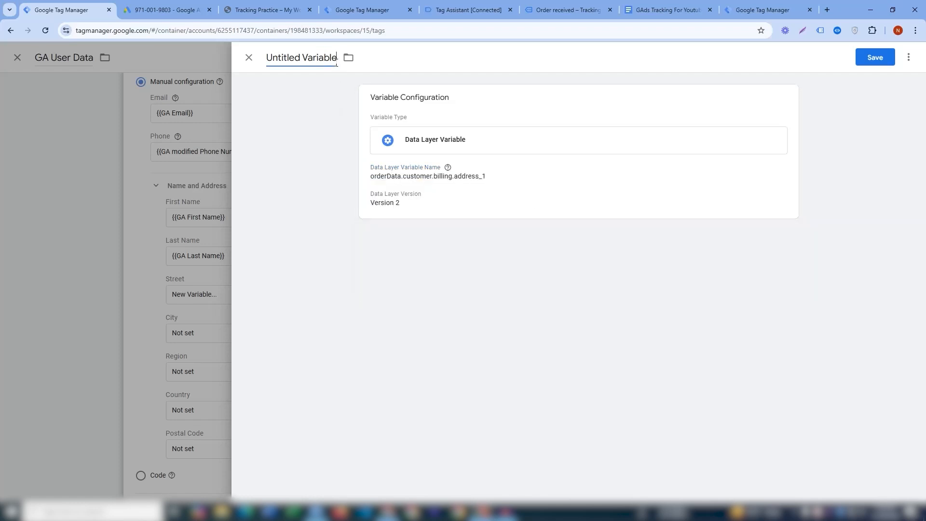
key("BackSpace")
key("BackSpace")
key("BackSpace")
key("BackSpace")
key("BackSpace")
key("BackSpace")
key("BackSpace")
key("BackSpace")
key("BackSpace")
key("BackSpace")
key("BackSpace")
key("BackSpace")
key("BackSpace")
key("BackSpace")
key("BackSpace")
key("BackSpace")
key("BackSpace")
type("Street Adress")
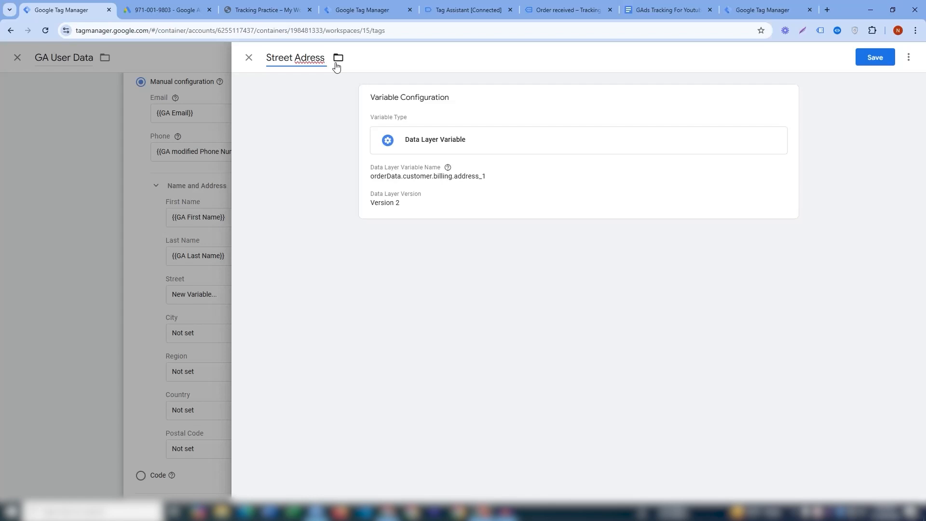
type(" GA")
type("d")
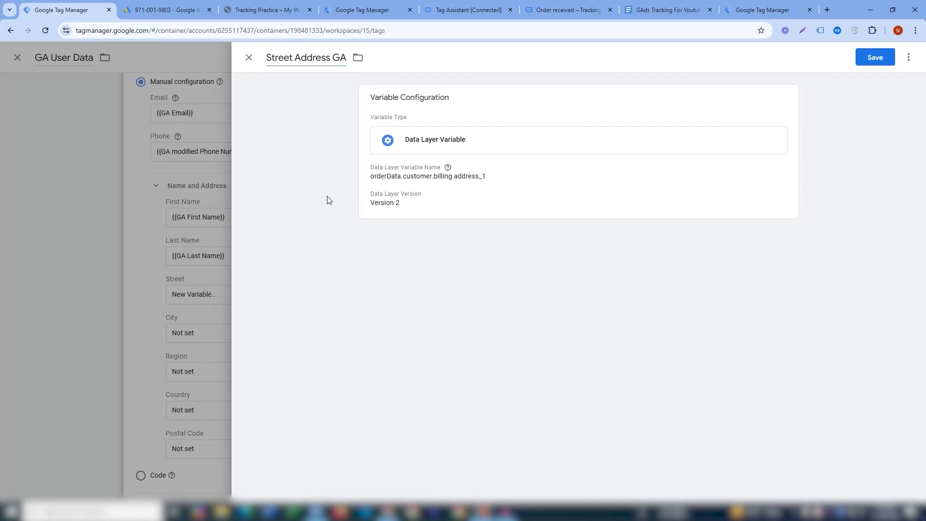
left_click(881, 58)
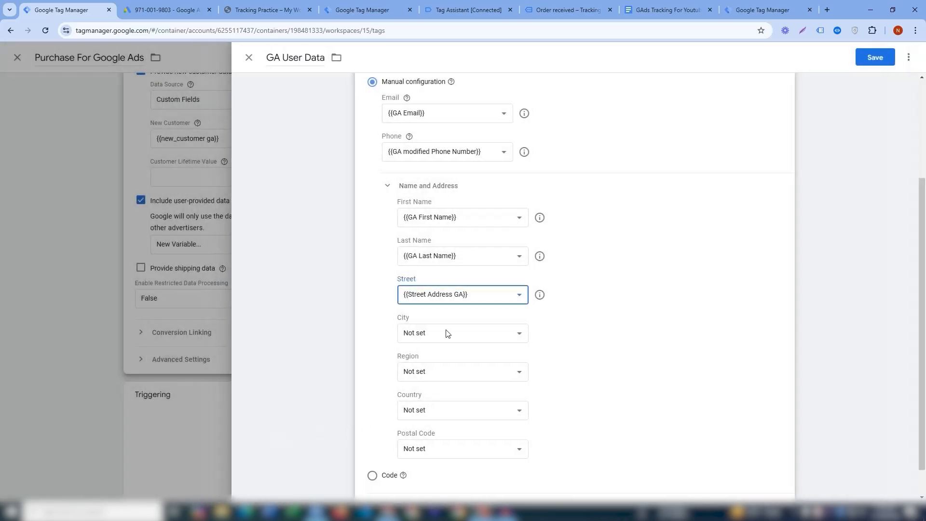
Step: Start a new variable for the City field and make it a Data Layer Variable
left_click(448, 334)
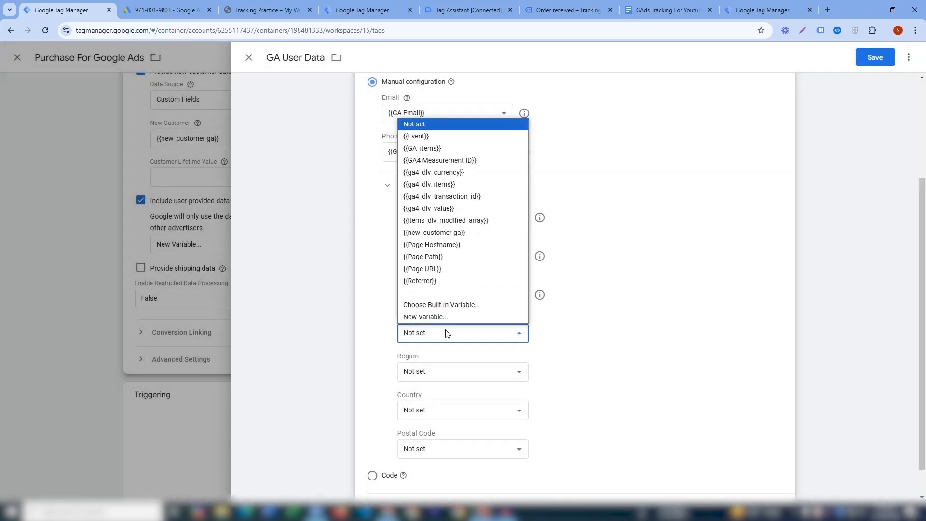
left_click(437, 317)
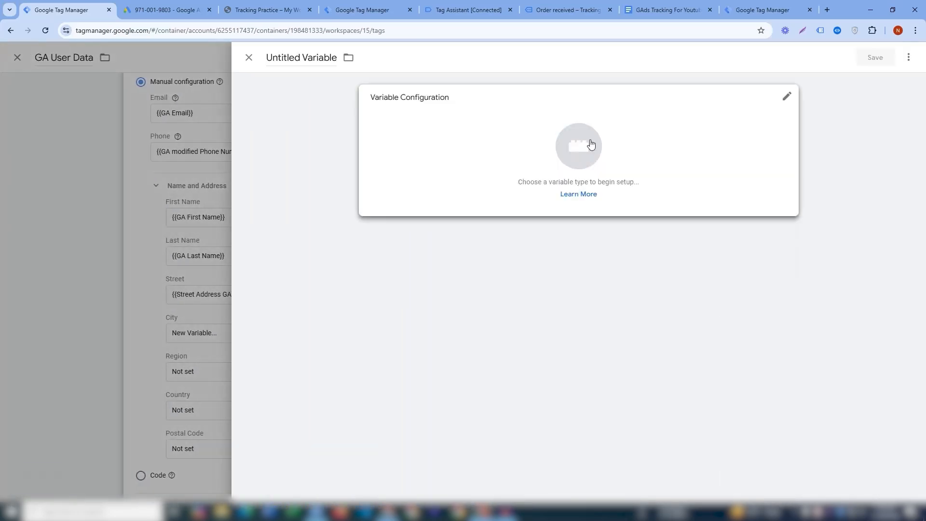
left_click(590, 145)
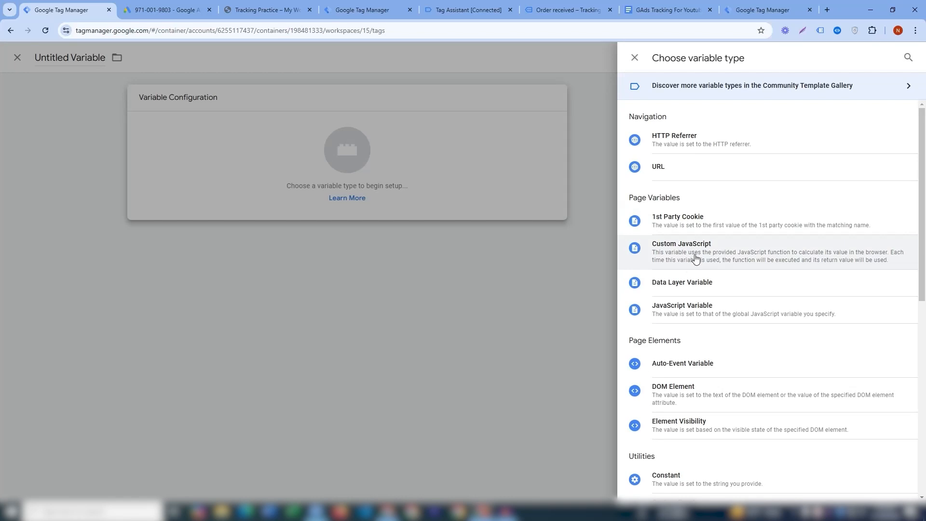
left_click(688, 283)
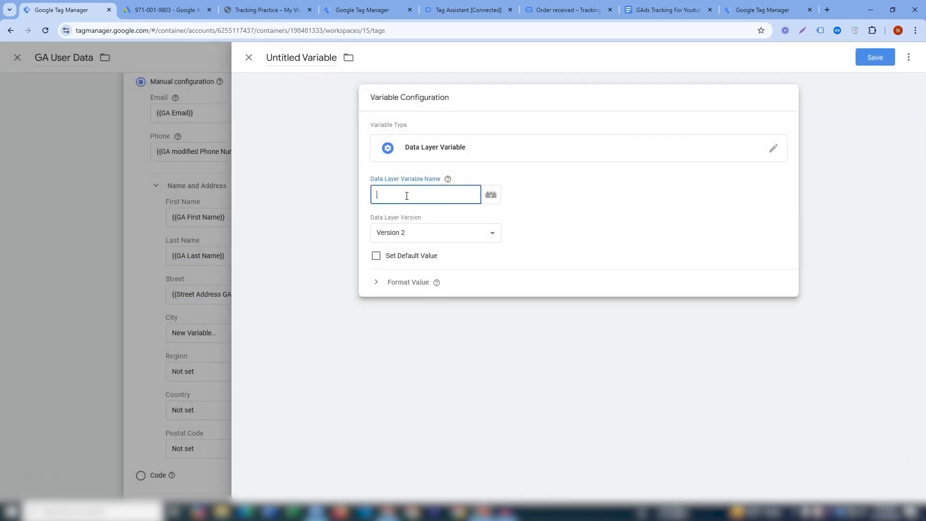
Step: Copy orderData.customer.billing.city from the Google Docs document into the new City variable's data layer variable name in Google Tag Manager
left_click(555, 7)
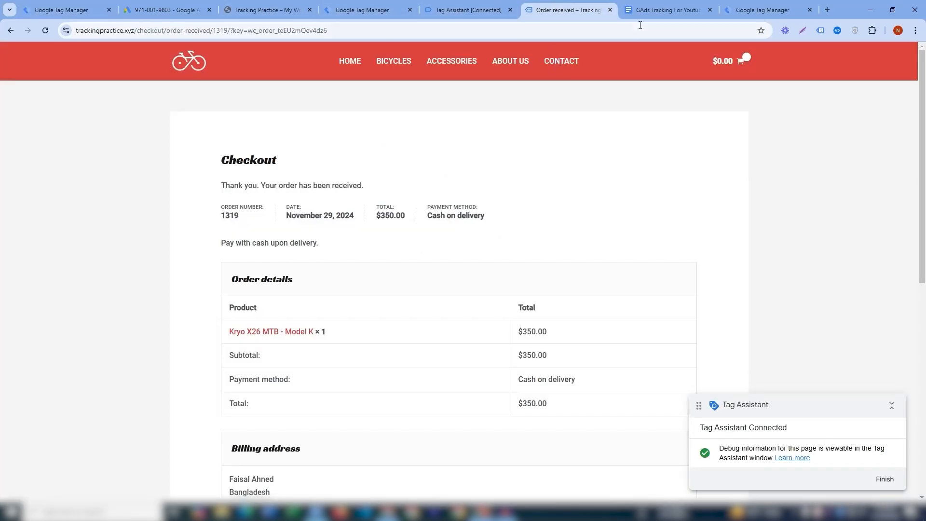
left_click(676, 7)
left_click_drag(475, 189, 309, 186)
key("ctrl+c")
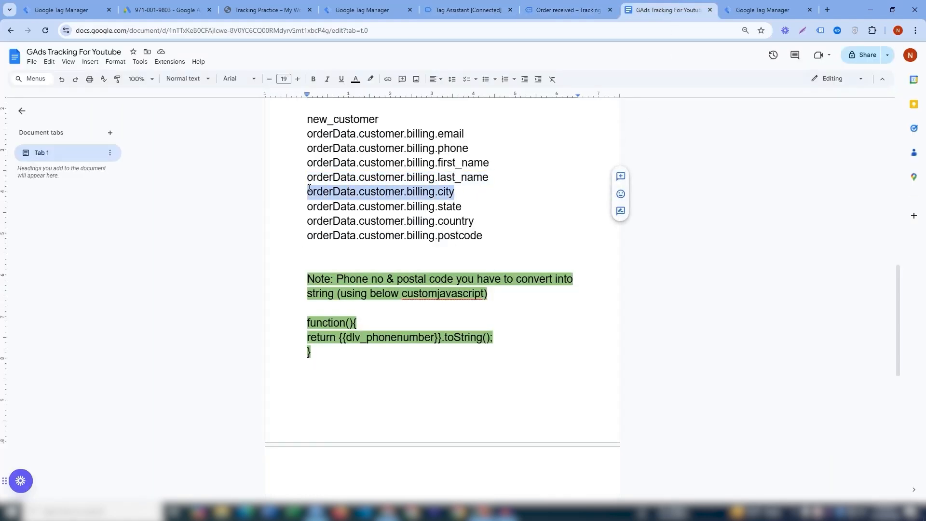
left_click(62, 10)
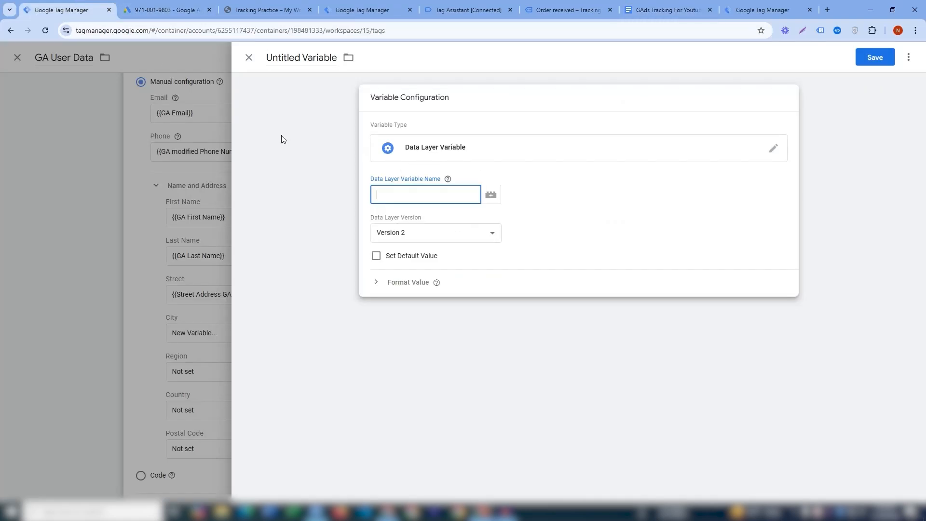
key("ctrl+v")
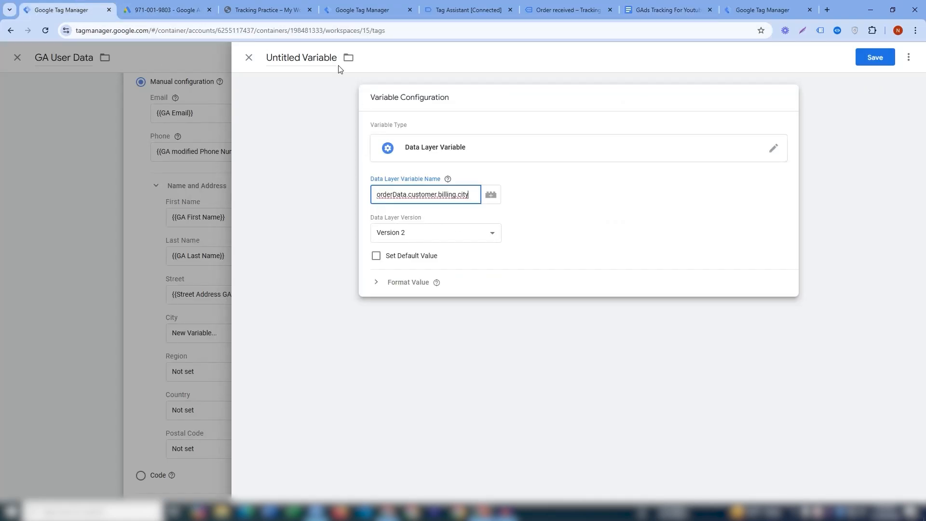
Step: Name the variable GA City and save it as the City value
left_click(334, 58)
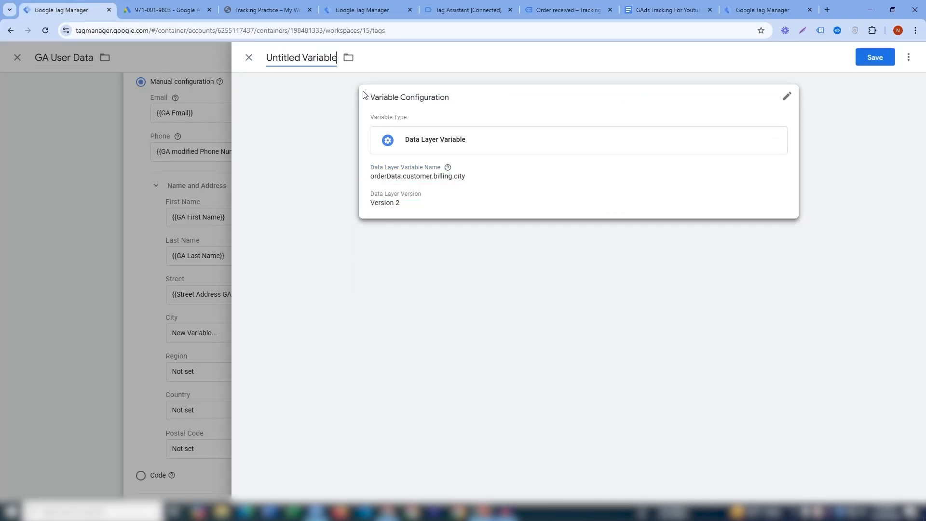
key("BackSpace")
key("BackSpace")
key("BackSpace")
key("BackSpace")
key("BackSpace")
key("BackSpace")
key("BackSpace")
key("BackSpace")
key("BackSpace")
key("BackSpace")
key("BackSpace")
key("BackSpace")
key("BackSpace")
key("BackSpace")
key("BackSpace")
key("BackSpace")
key("BackSpace")
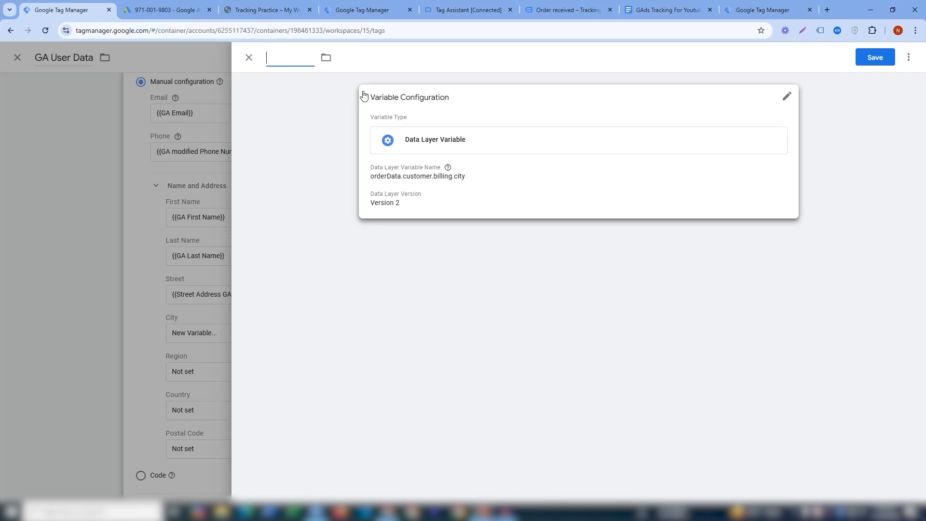
type("GA City")
left_click(875, 58)
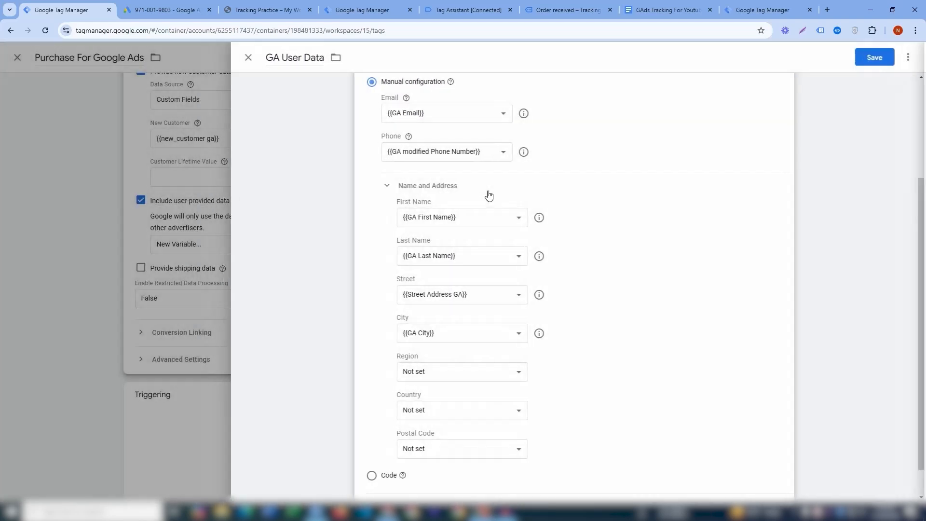
Step: Start a new variable for the Region field and make it a Data Layer Variable
left_click(455, 339)
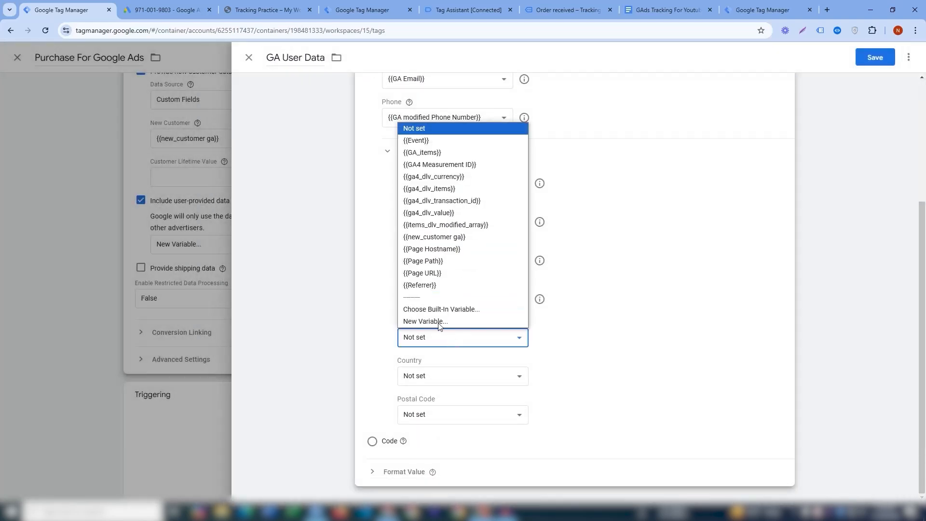
left_click(431, 322)
left_click(563, 161)
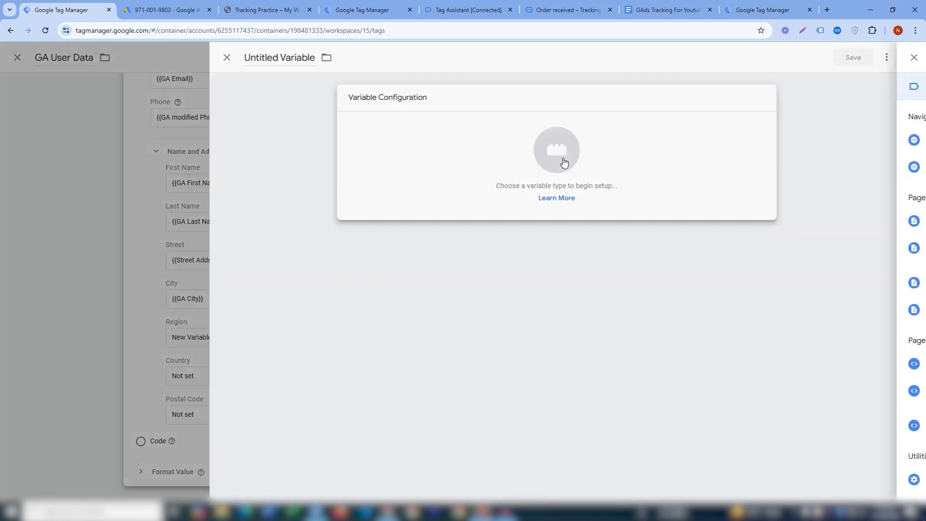
left_click(675, 283)
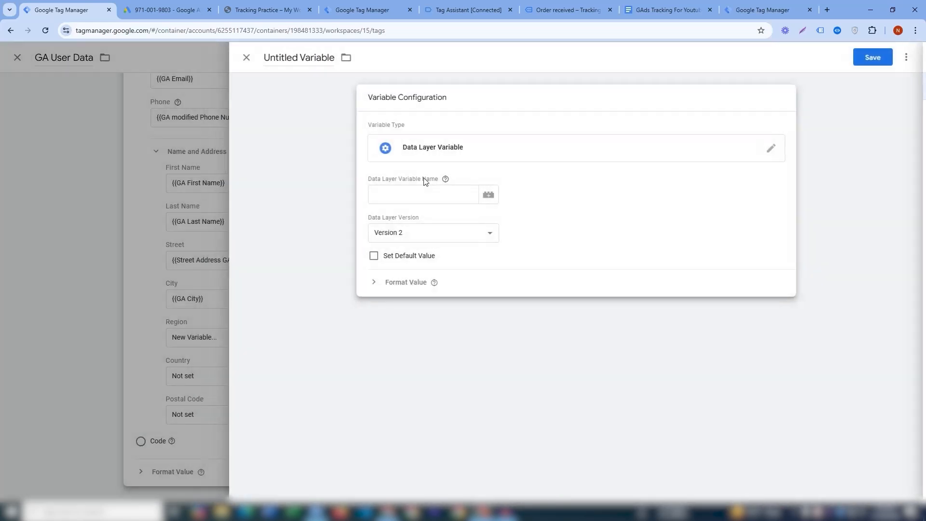
Step: Copy orderData.customer.billing.state from the Google Docs document into the new Region variable's data layer variable name in Google Tag Manager
left_click(418, 192)
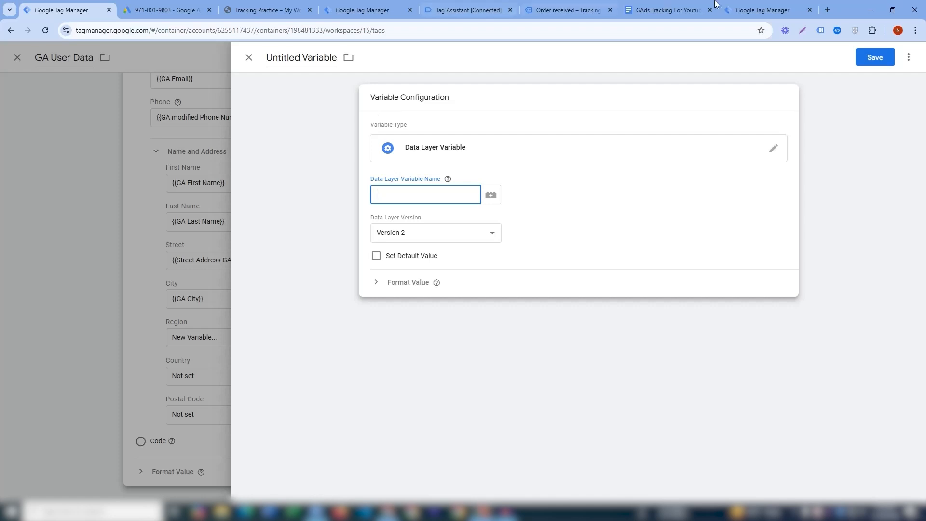
left_click(668, 10)
left_click_drag(473, 206, 309, 206)
key("ctrl+c")
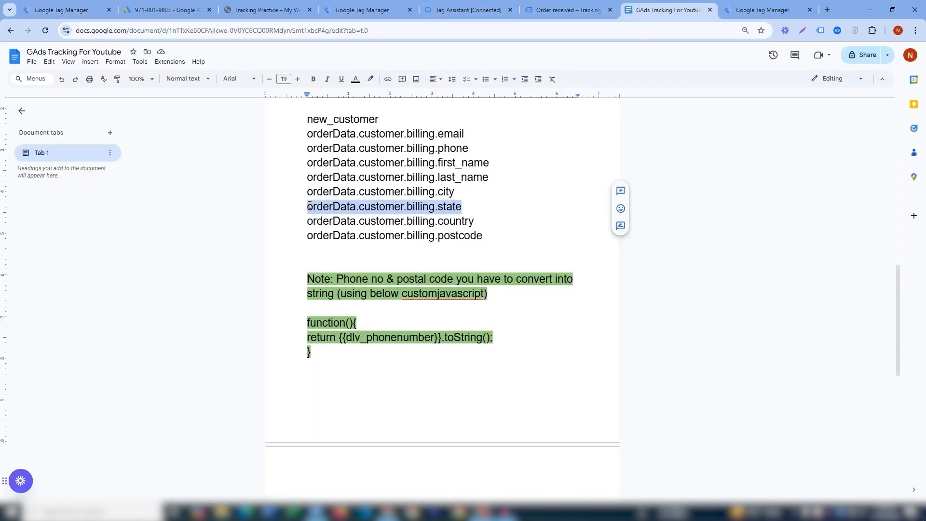
left_click(50, 10)
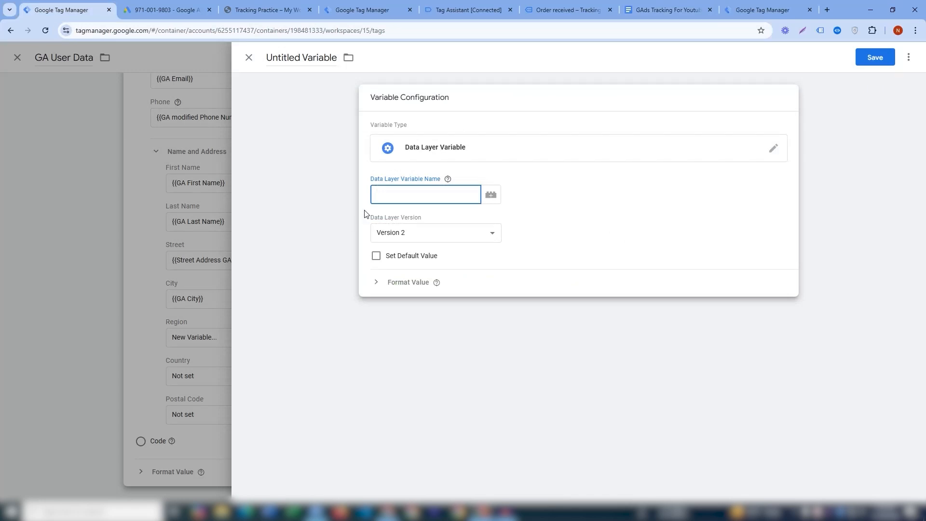
key("ctrl+v")
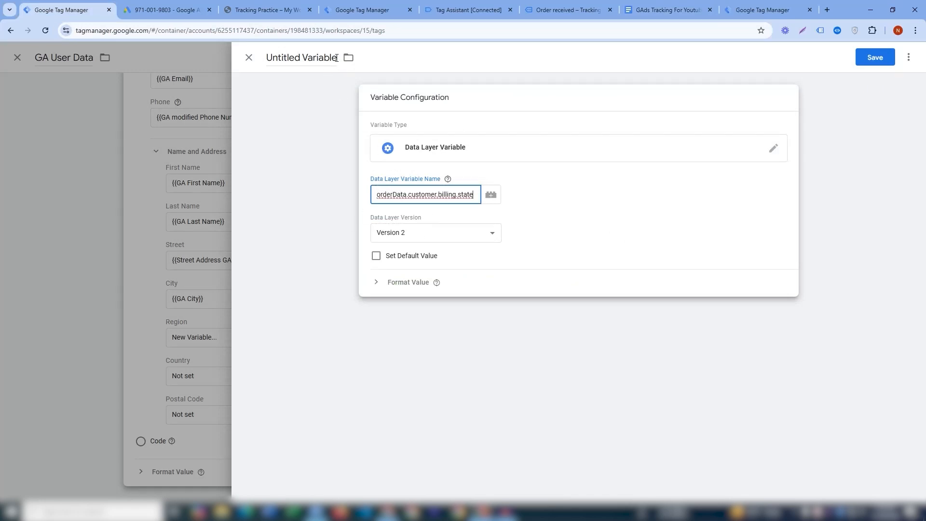
Step: Name the variable GA Region/state and save it as the Region value
left_click_drag(337, 59, 254, 61)
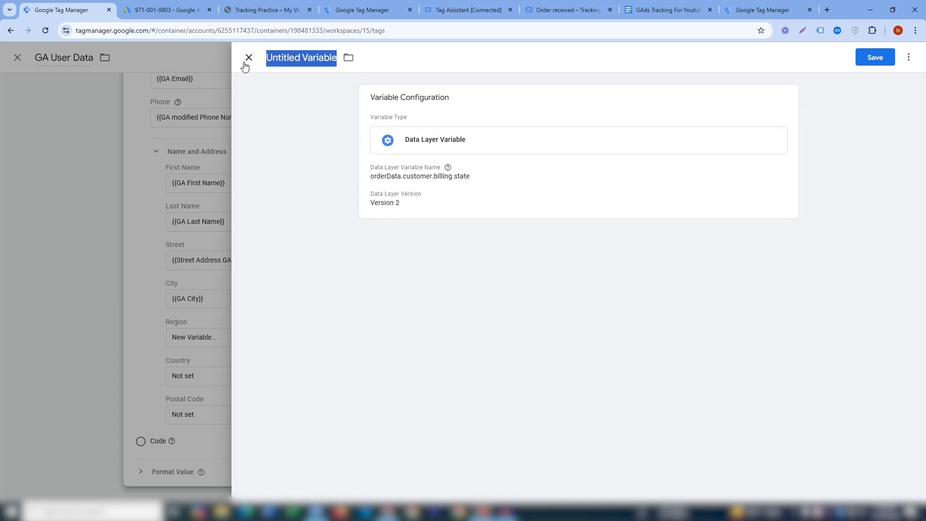
type("G")
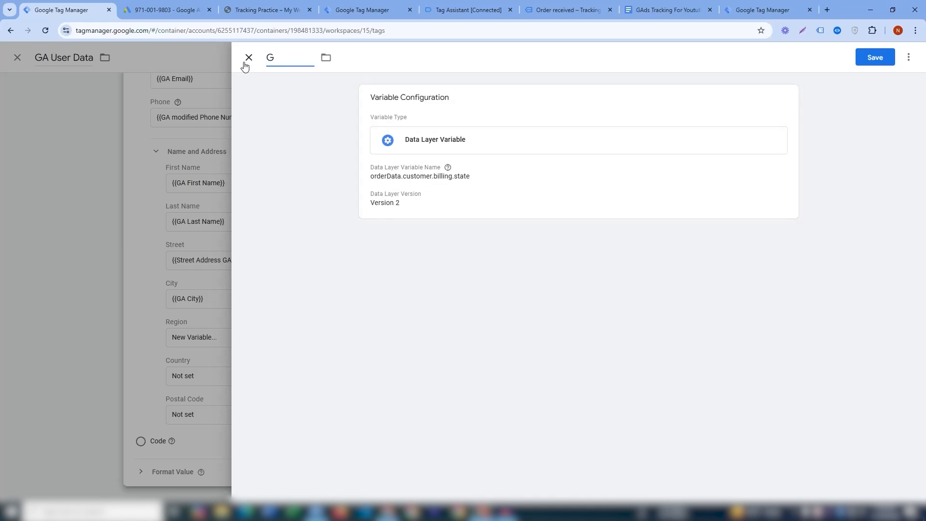
type("A Region/syarwe")
key("BackSpace")
key("BackSpace")
key("BackSpace")
key("BackSpace")
key("BackSpace")
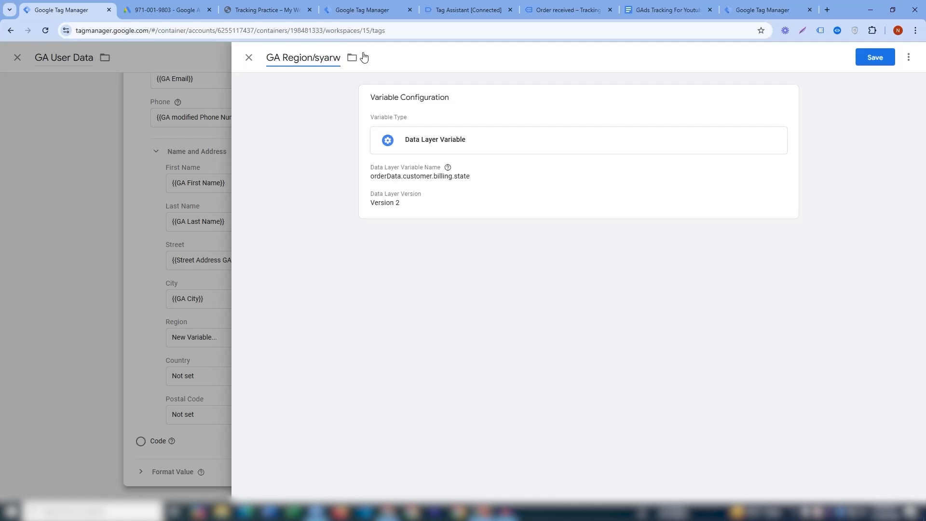
type("tate")
left_click(883, 61)
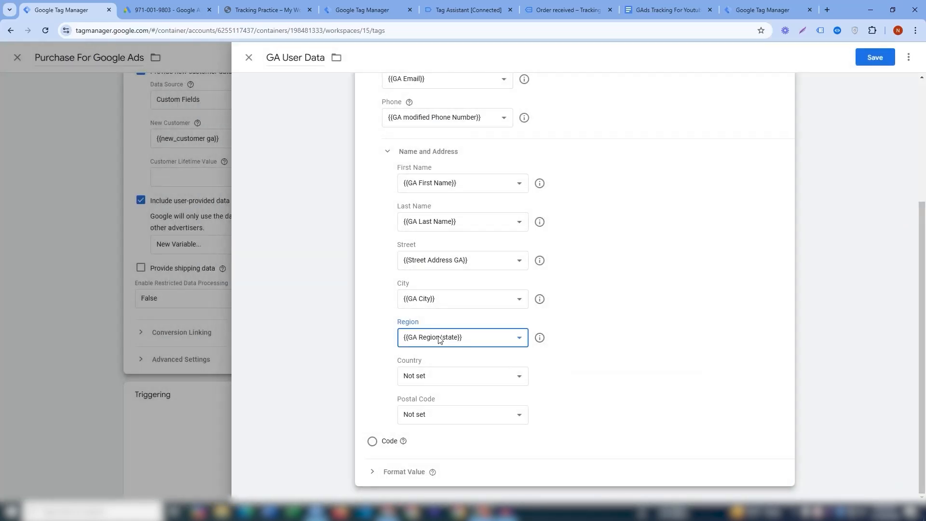
Step: Start a new variable for the Country field
left_click(453, 386)
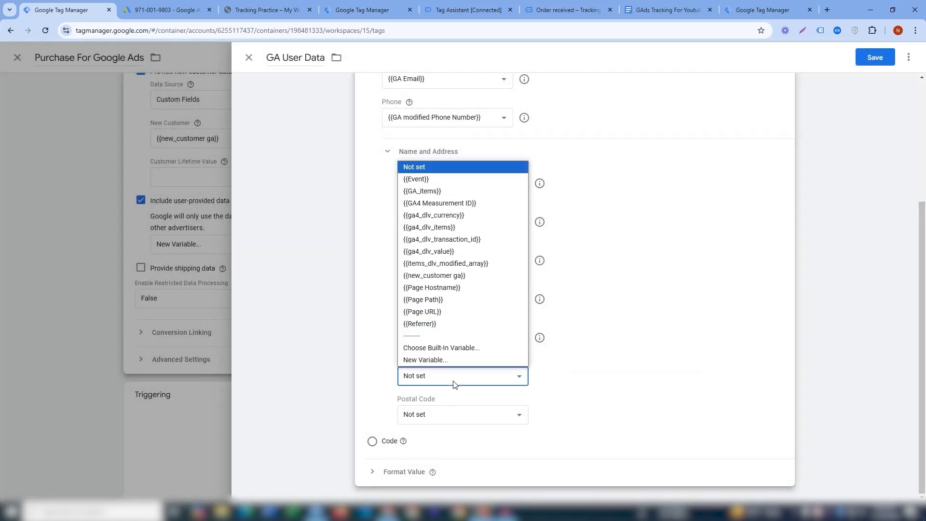
left_click(369, 346)
left_click(421, 376)
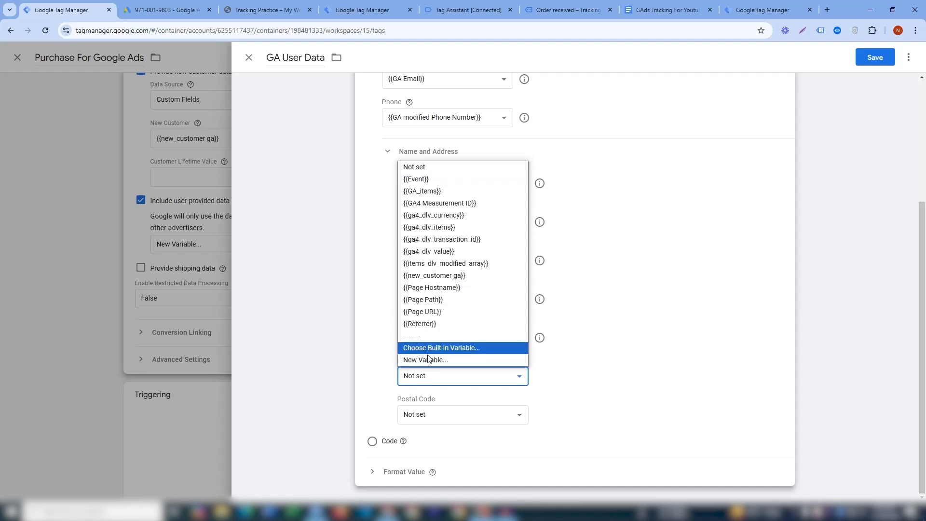
left_click(427, 358)
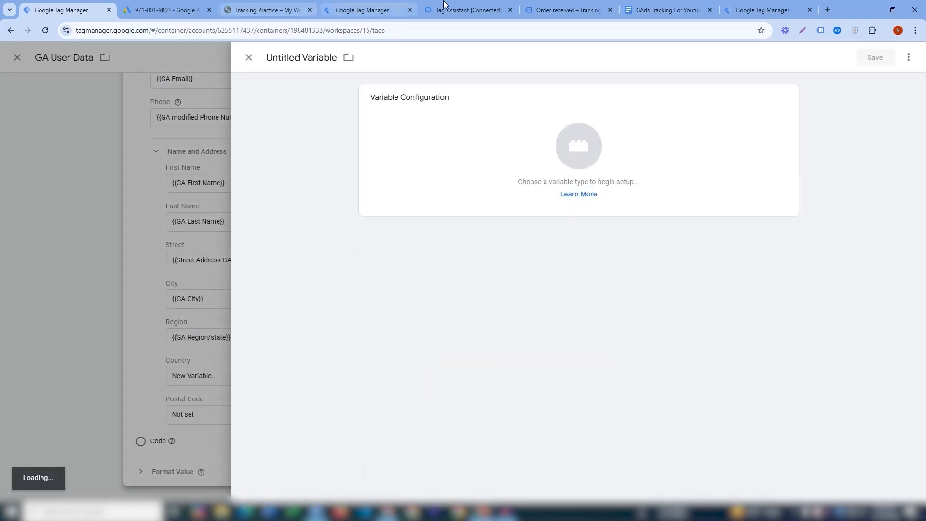
Step: Copy orderData.customer.billing.country from the Google Docs document and use it as the name in a Data Layer Variable for Country in Google Tag Manager
left_click(666, 10)
left_click_drag(475, 221, 310, 224)
key("ctrl+c")
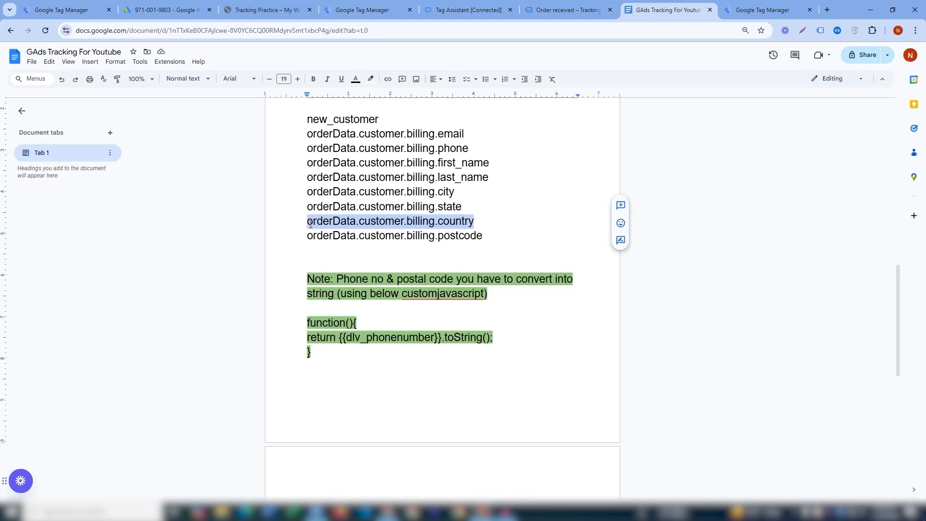
left_click(86, 10)
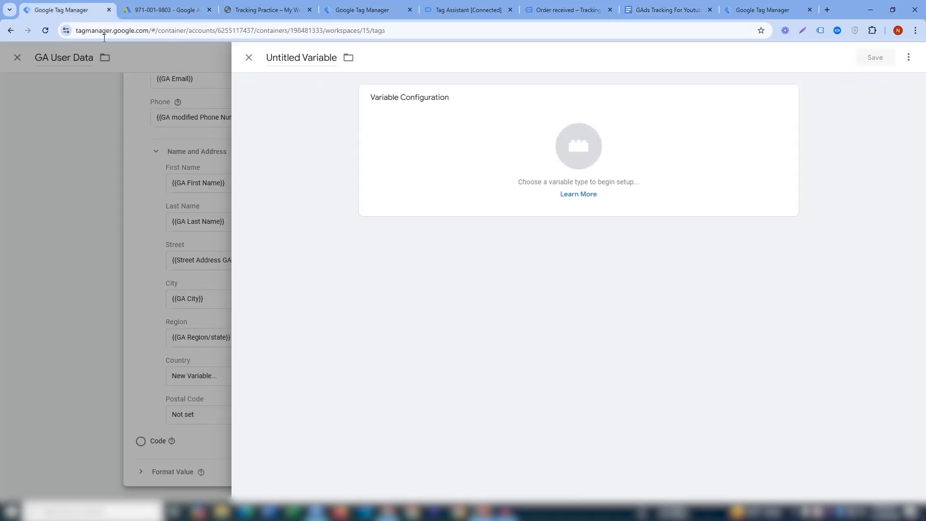
left_click(540, 155)
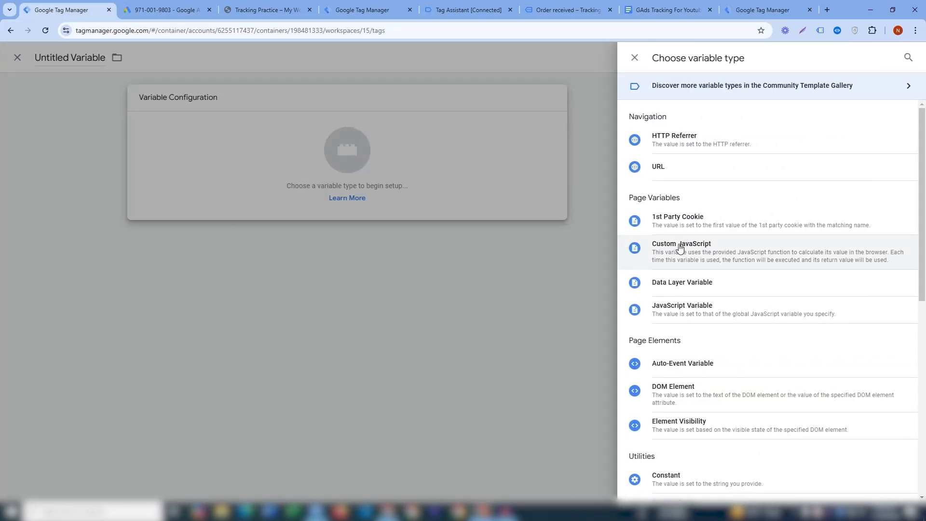
left_click(673, 290)
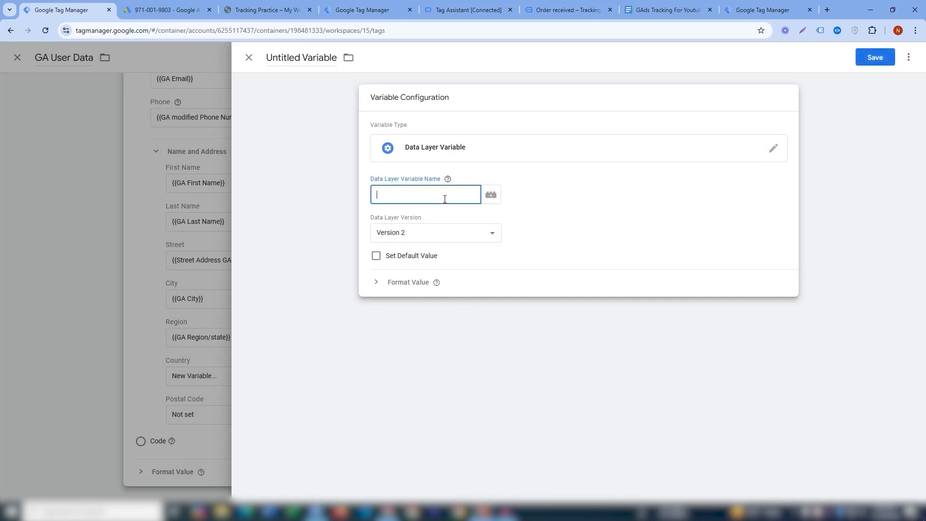
key("ctrl+v")
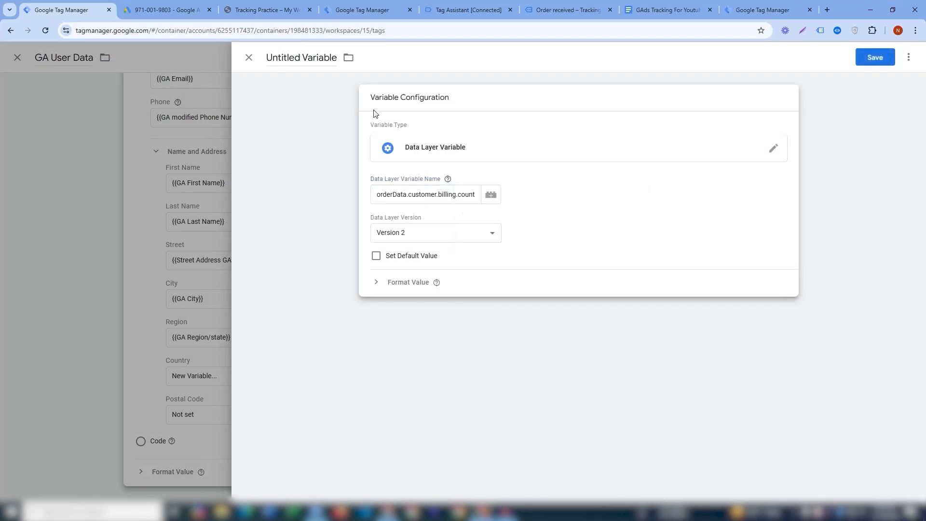
Step: Name the variable GA Country and save it as the Country value
left_click(334, 58)
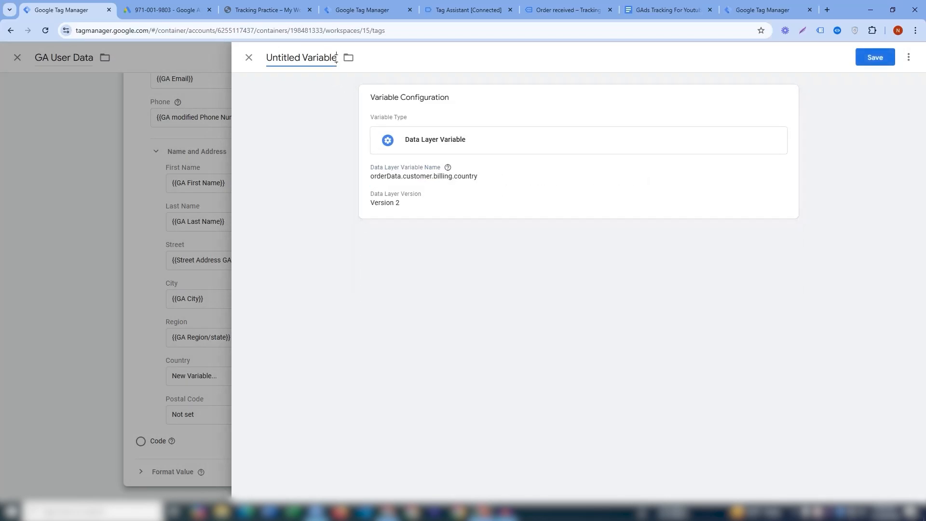
key("BackSpace")
key("BackSpace")
key("BackSpace")
key("BackSpace")
key("BackSpace")
key("BackSpace")
key("BackSpace")
key("BackSpace")
key("BackSpace")
key("BackSpace")
key("BackSpace")
key("BackSpace")
key("BackSpace")
key("BackSpace")
key("BackSpace")
key("BackSpace")
key("BackSpace")
type("GA Country")
left_click(870, 57)
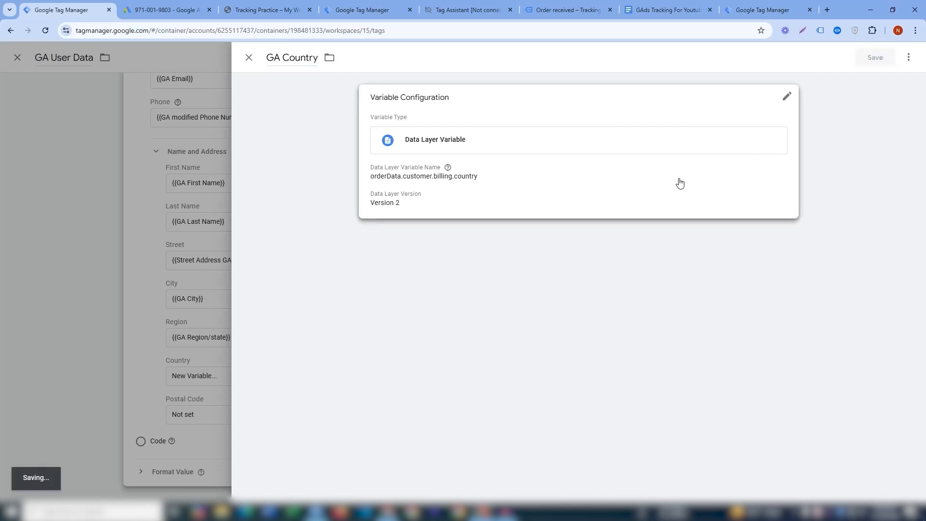
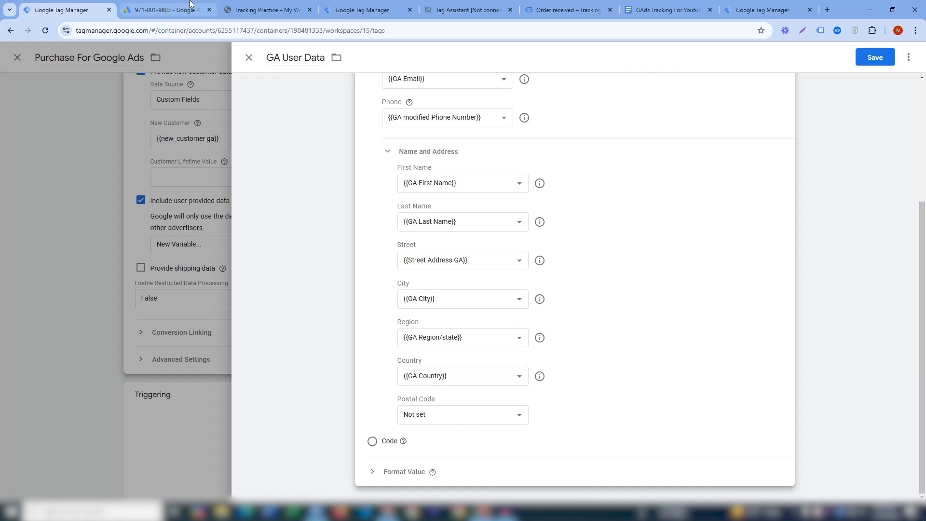
Step: Check the format of the billing postcode in Tag Assistant's purchase event, and return to the GA User Data variable in Google Tag Manager
left_click(365, 10)
left_click(261, 6)
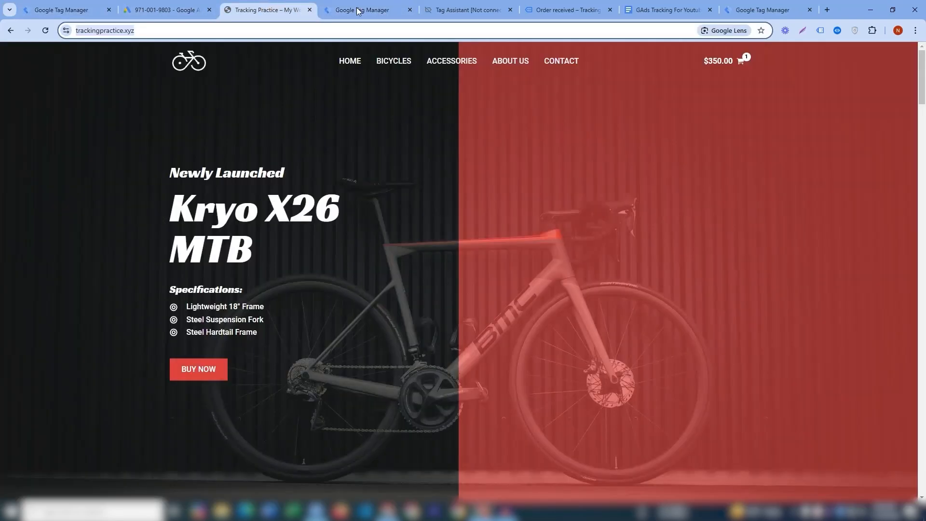
left_click(461, 9)
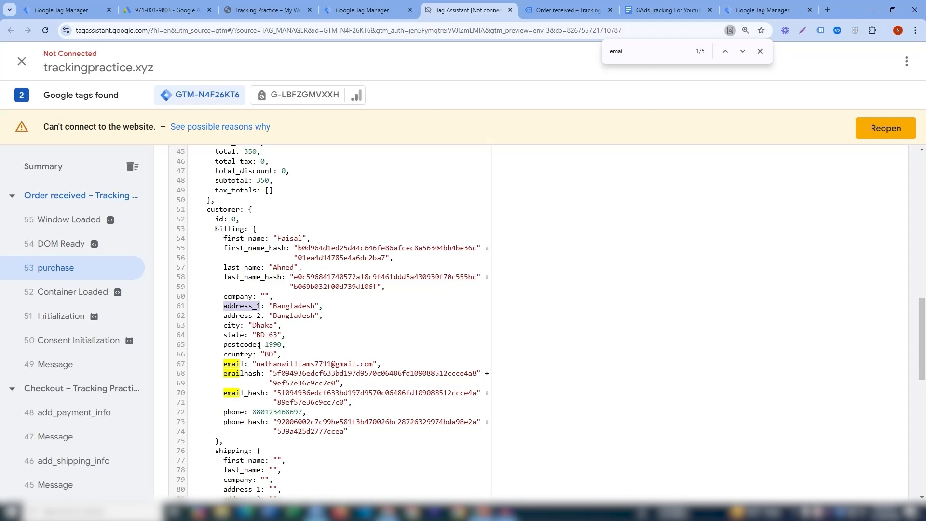
left_click_drag(262, 344, 278, 343)
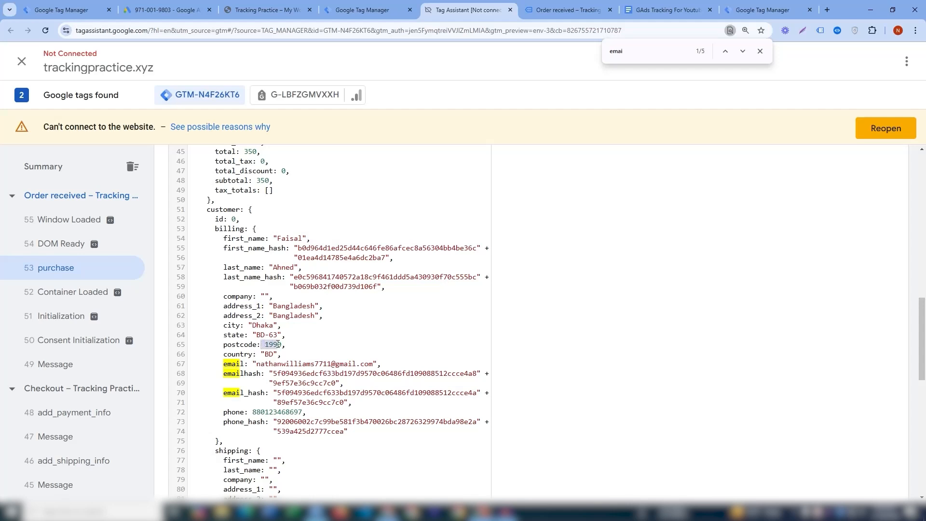
left_click(280, 344)
left_click_drag(283, 344, 268, 345)
left_click(89, 11)
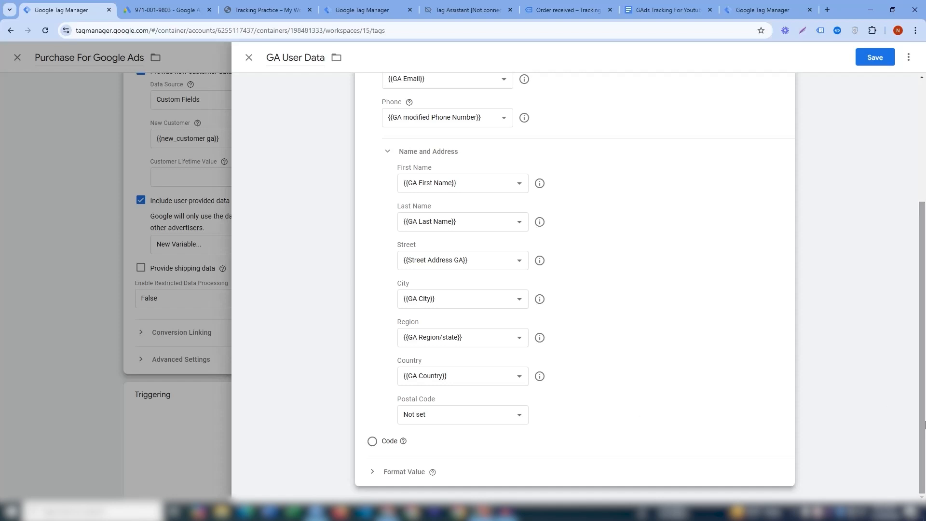
Step: Expand the Format Value options and try to save the GA User Data variable without a postal code
scroll(440, 420, "up", 1)
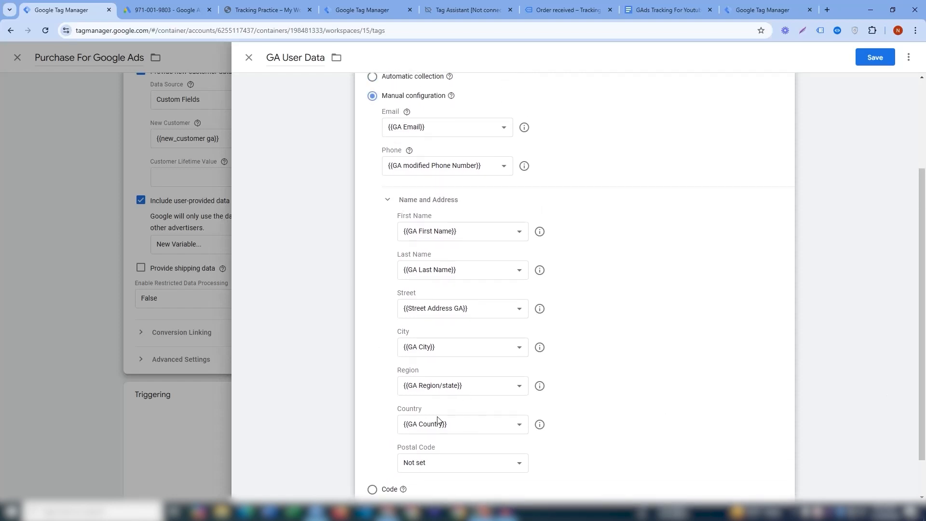
scroll(467, 418, "down", 1)
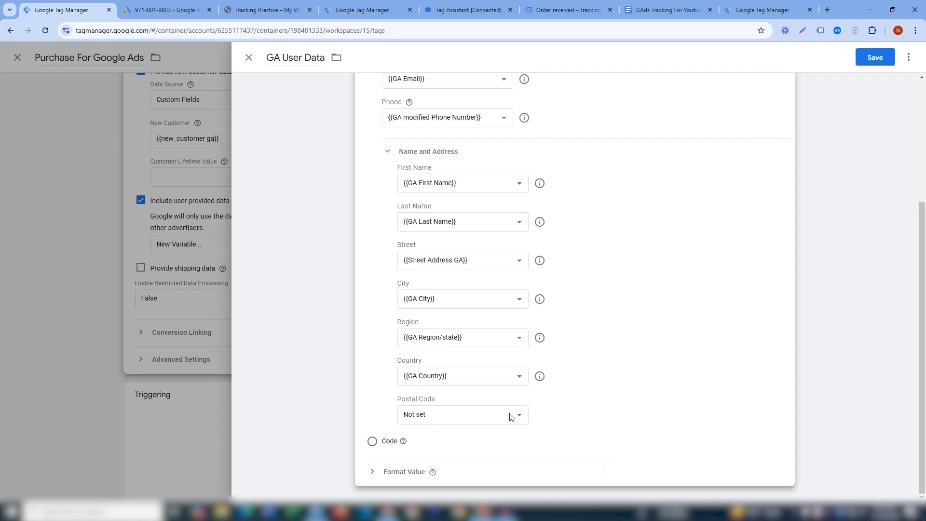
left_click(382, 469)
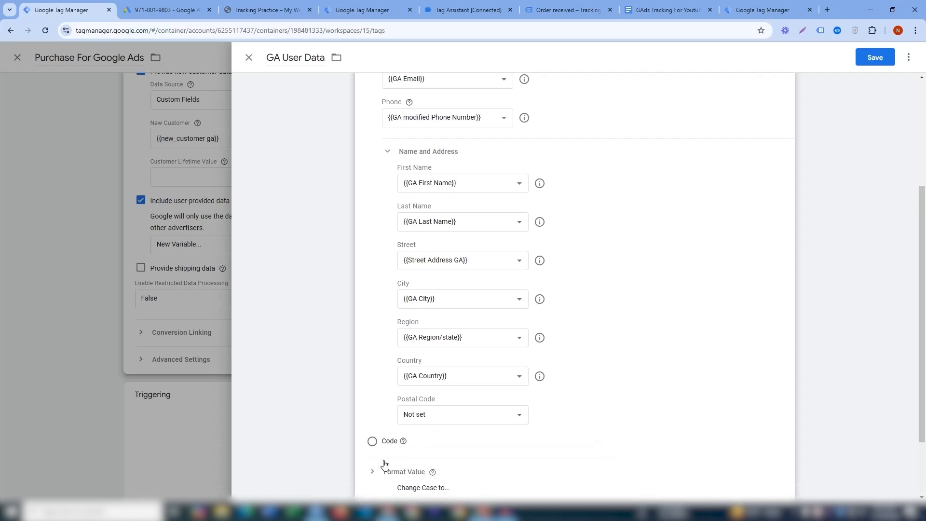
scroll(410, 384, "down", 2)
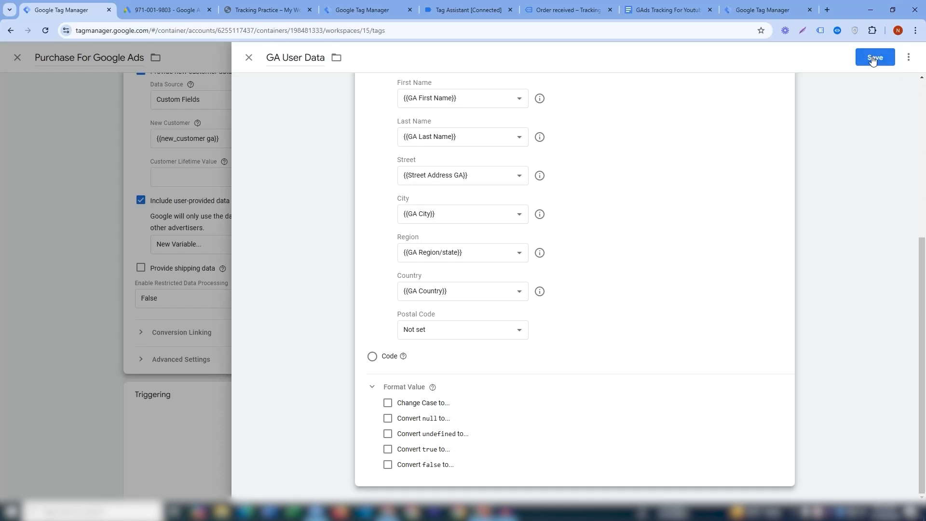
left_click(873, 58)
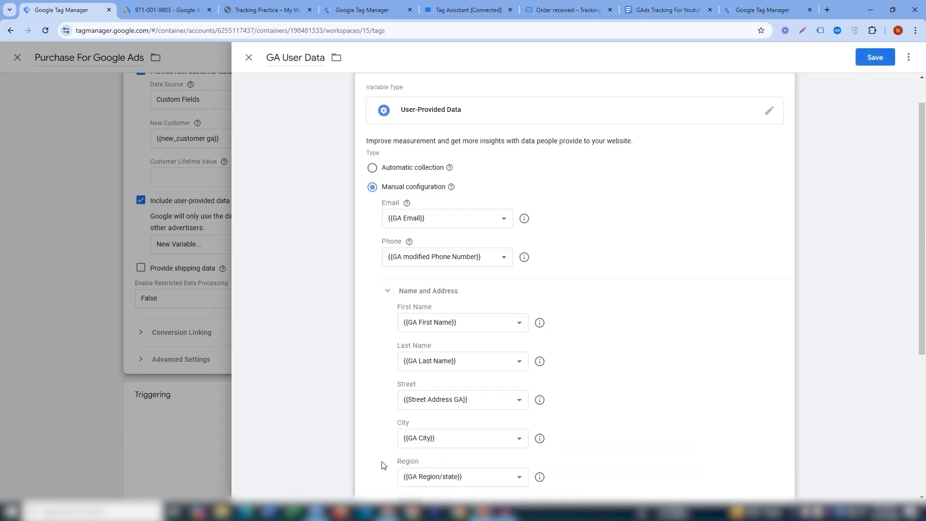
scroll(386, 465, "down", 5)
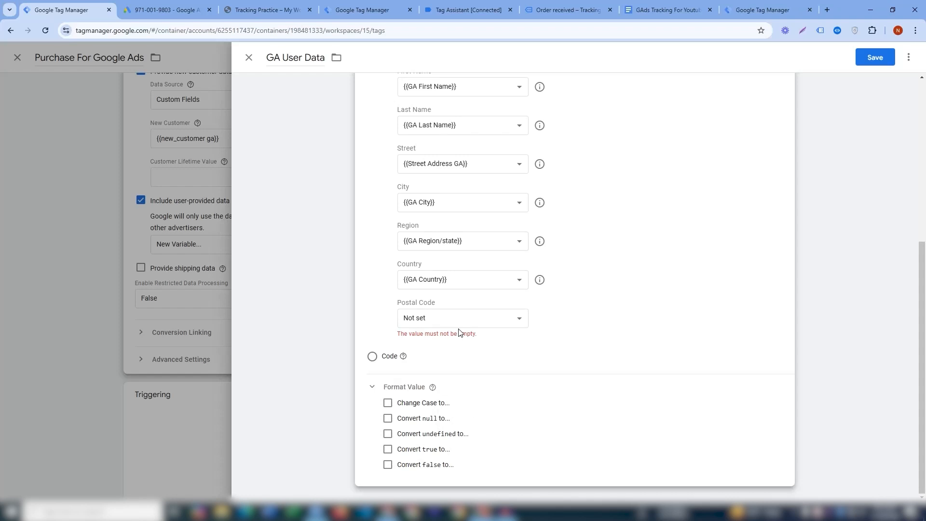
left_click(454, 319)
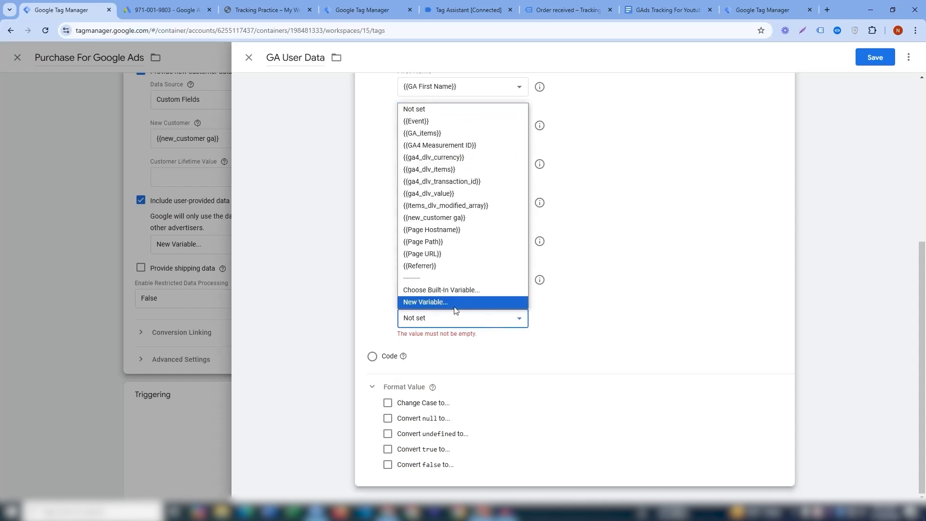
left_click(442, 299)
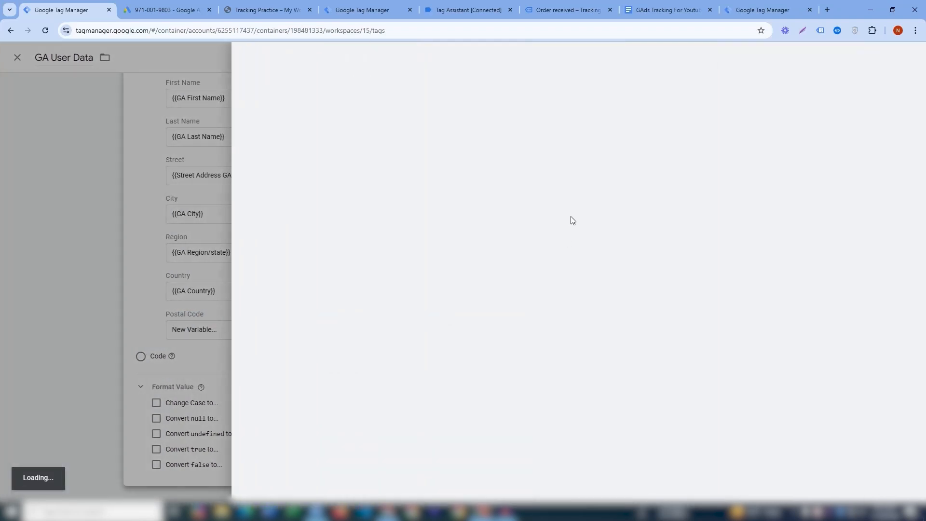
left_click(574, 150)
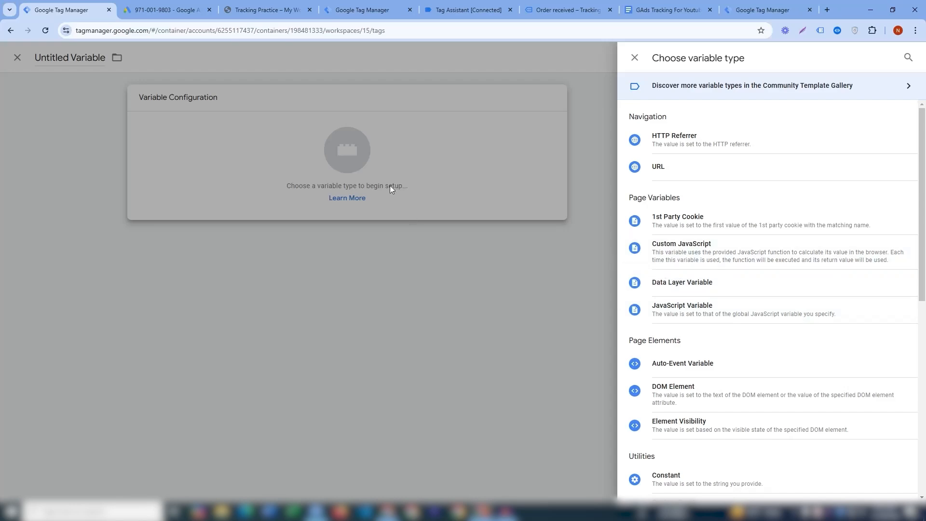
left_click(85, 113)
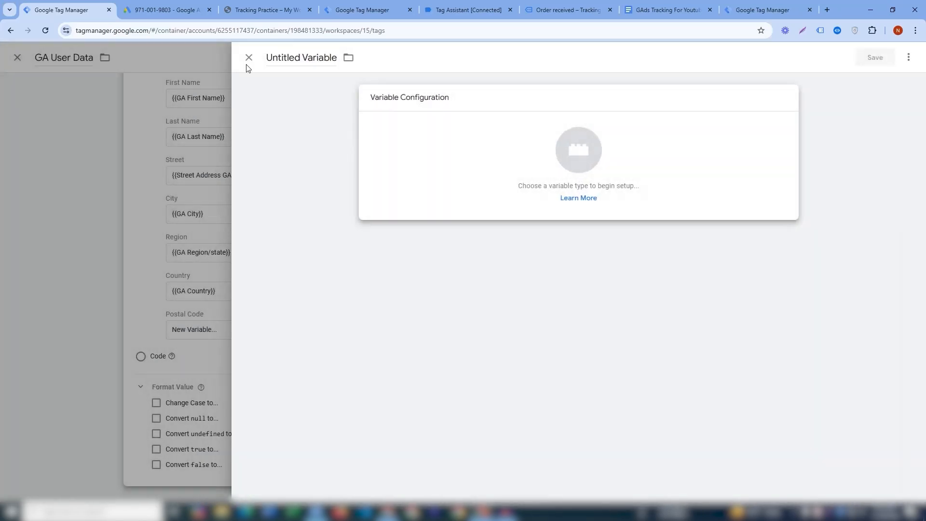
left_click(262, 58)
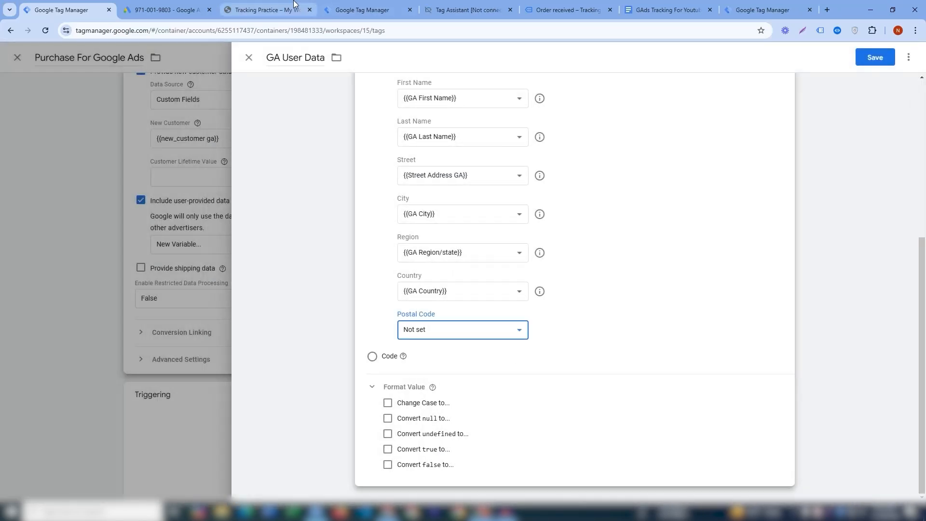
Step: Check the value format of the billing postcode in Tag Assistant's purchase event, and return to the GA User Data variable in Google Tag Manager
left_click(268, 10)
left_click(468, 10)
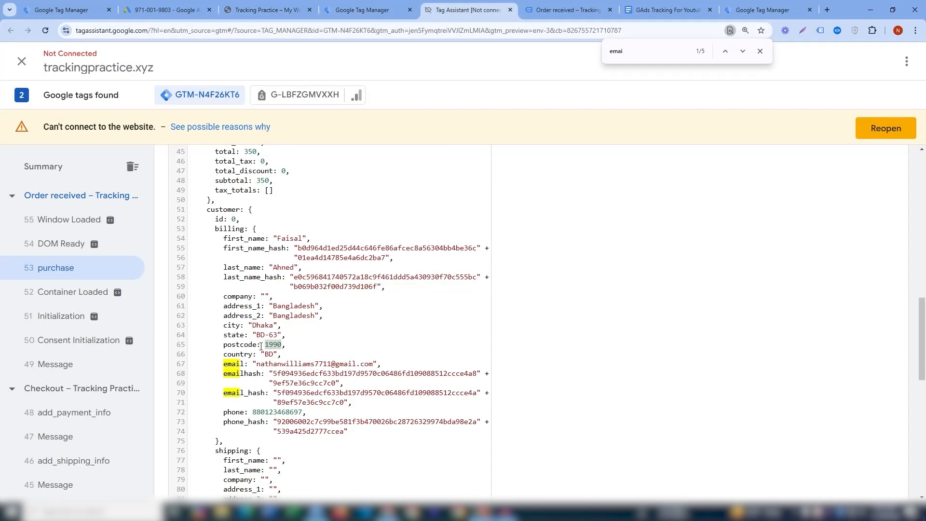
left_click_drag(261, 346, 294, 345)
left_click(96, 9)
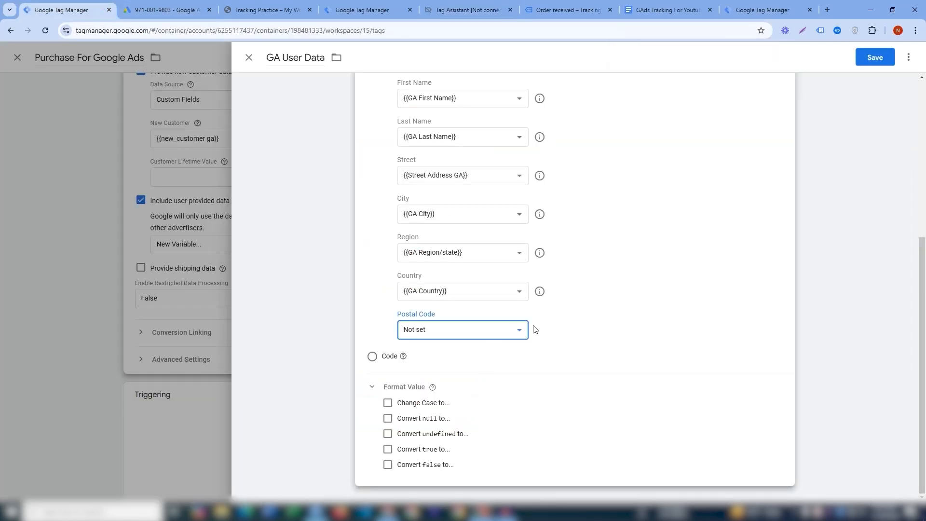
left_click(521, 332)
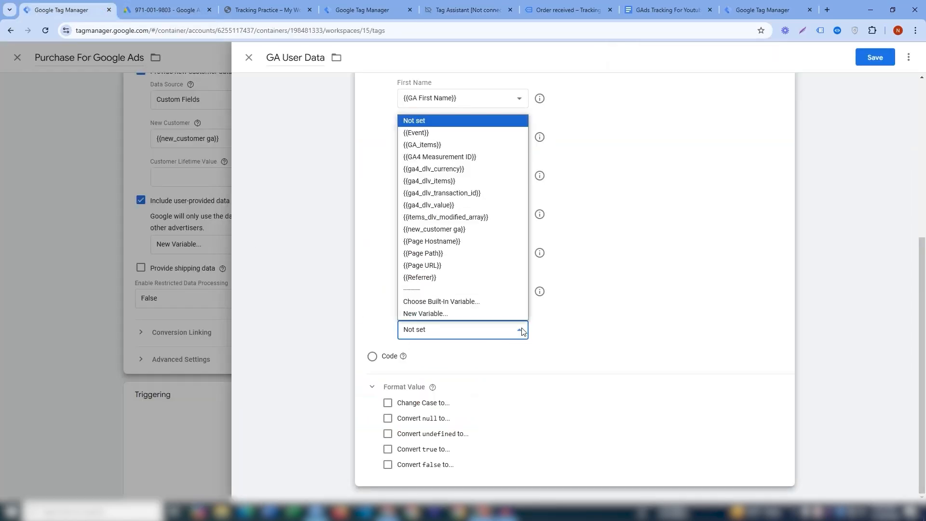
left_click(437, 314)
left_click(575, 157)
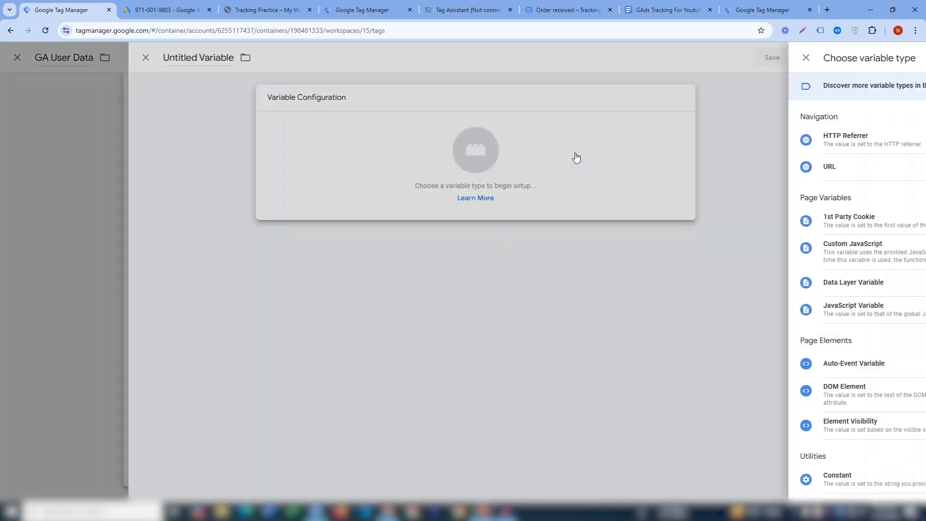
left_click(702, 253)
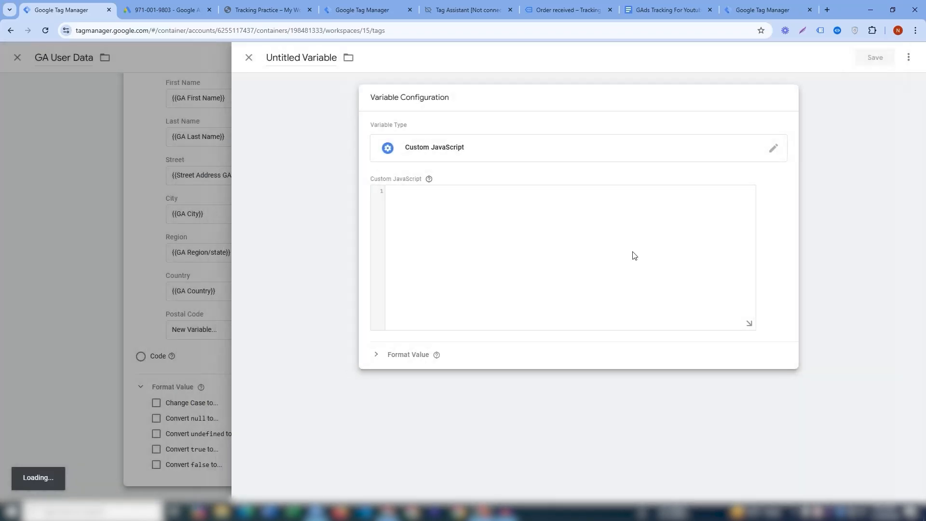
left_click(683, 5)
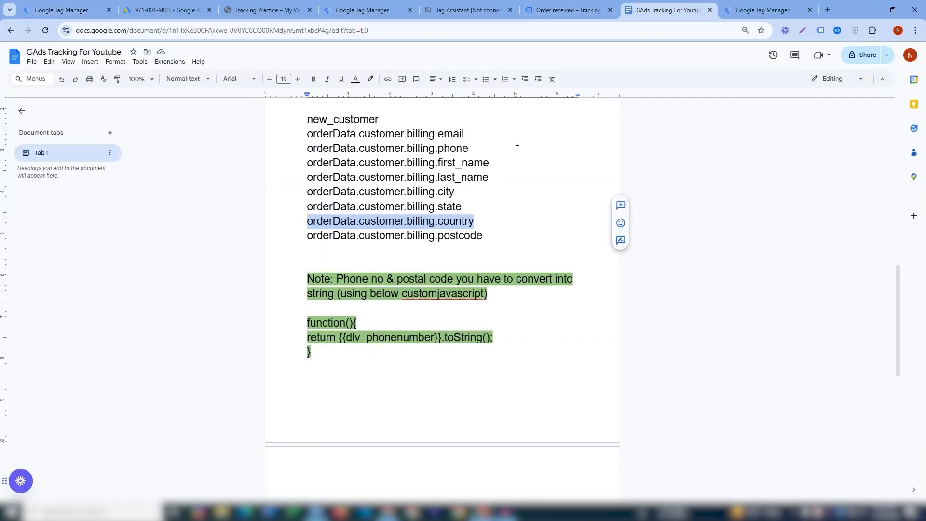
scroll(352, 303, "down", 5)
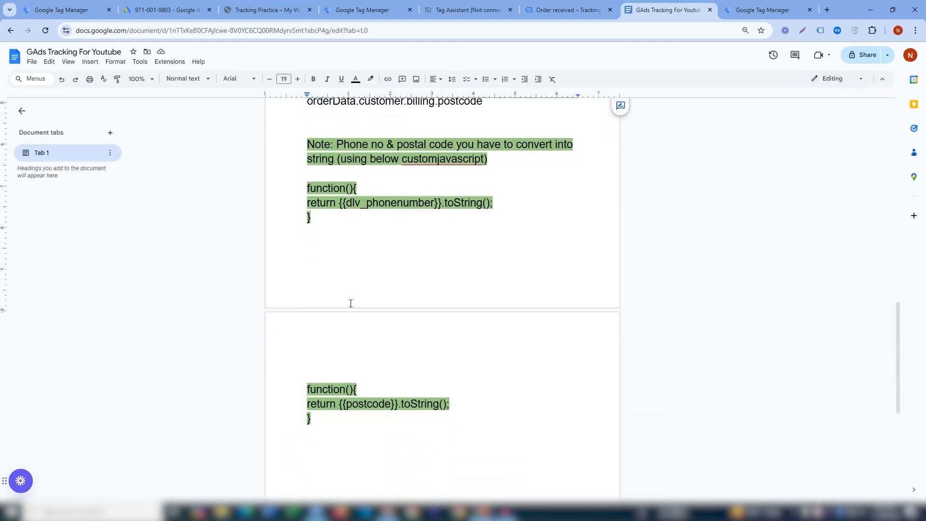
left_click_drag(307, 283, 338, 311)
key("ctrl+c")
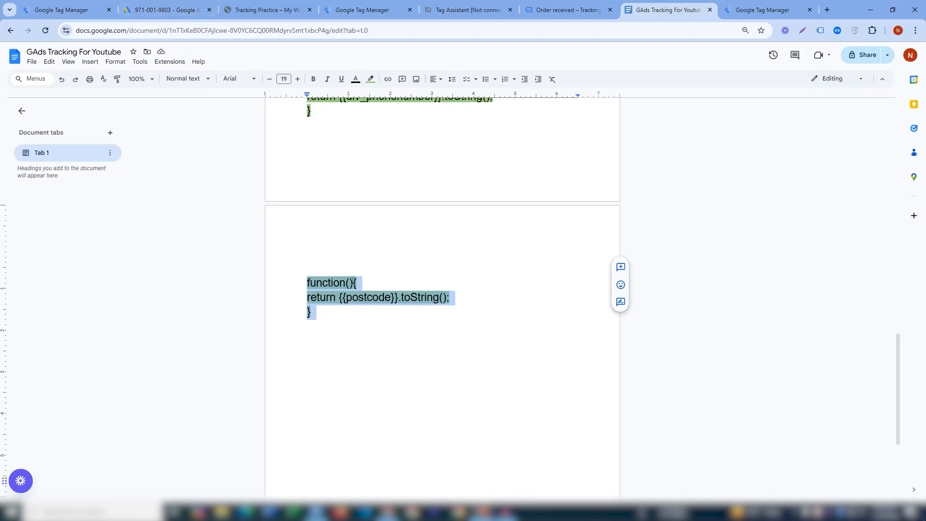
left_click(96, 5)
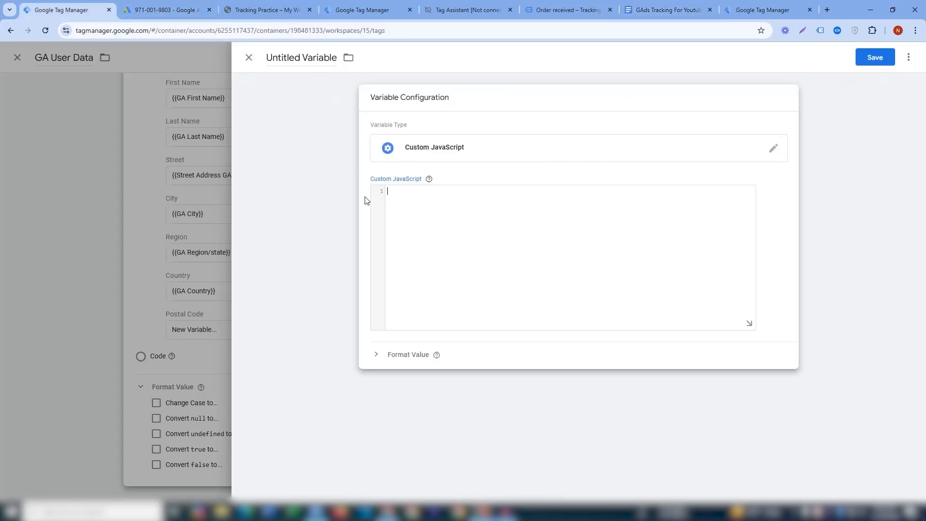
key("ctrl+v")
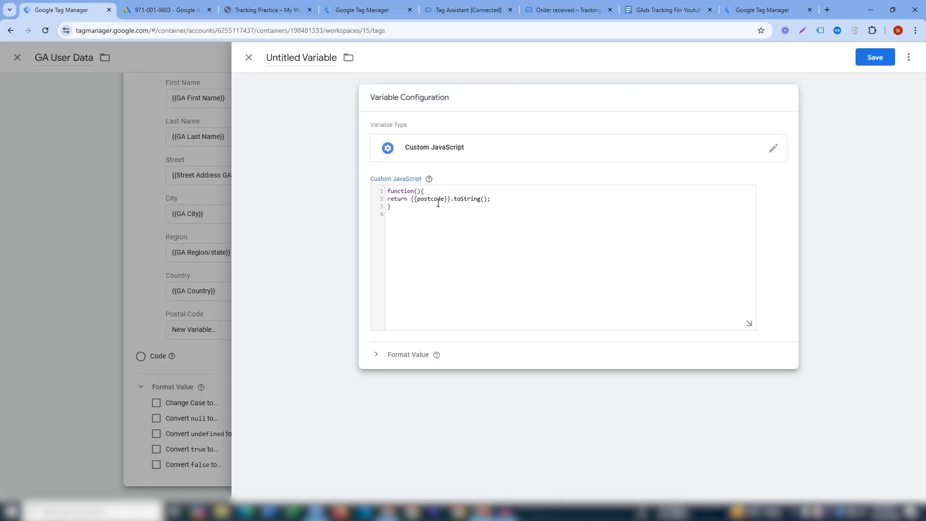
left_click_drag(442, 199, 418, 201)
left_click(451, 198)
left_click_drag(450, 199, 419, 200)
key("BackSpace")
type("{{")
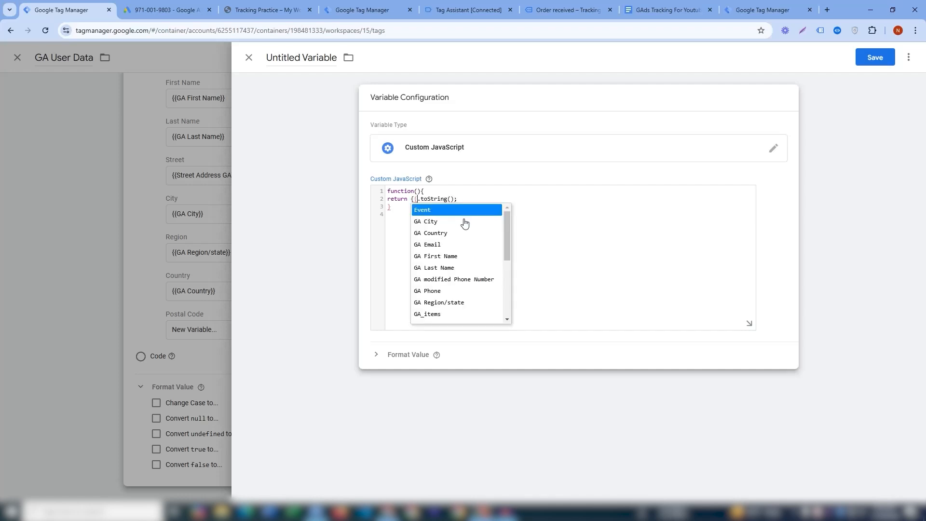
scroll(468, 221, "down", 1)
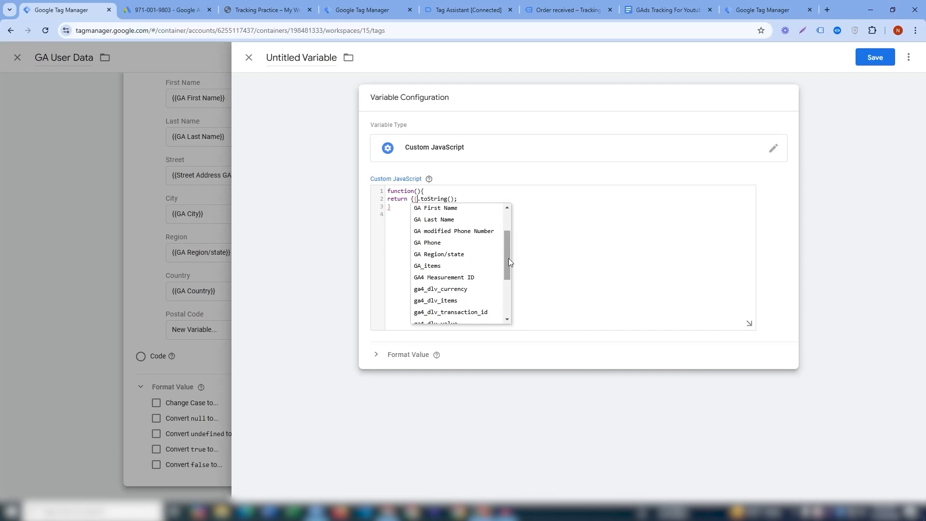
left_click_drag(507, 263, 505, 227)
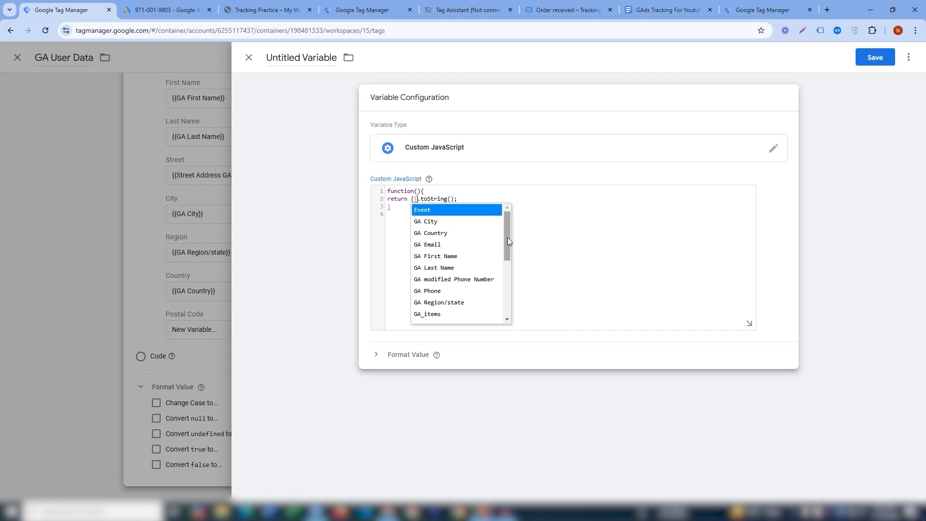
left_click_drag(507, 237, 504, 290)
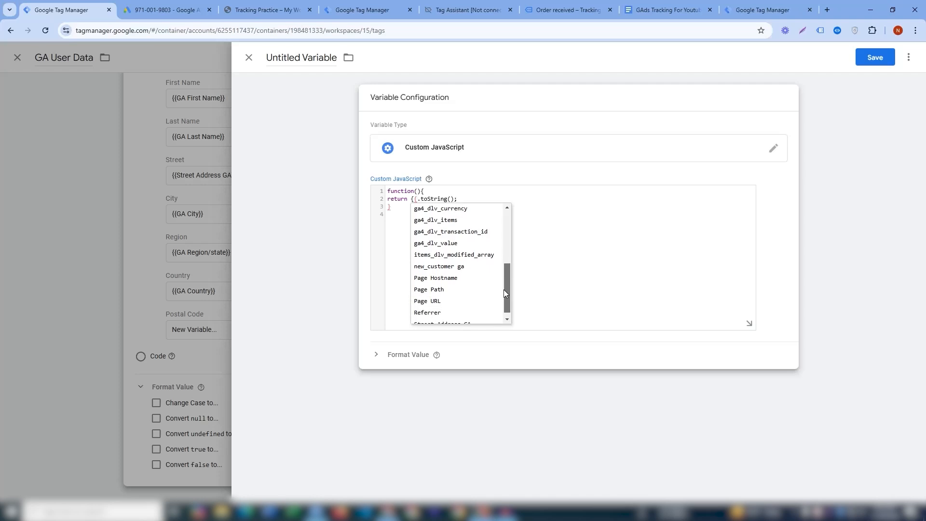
left_click(360, 148)
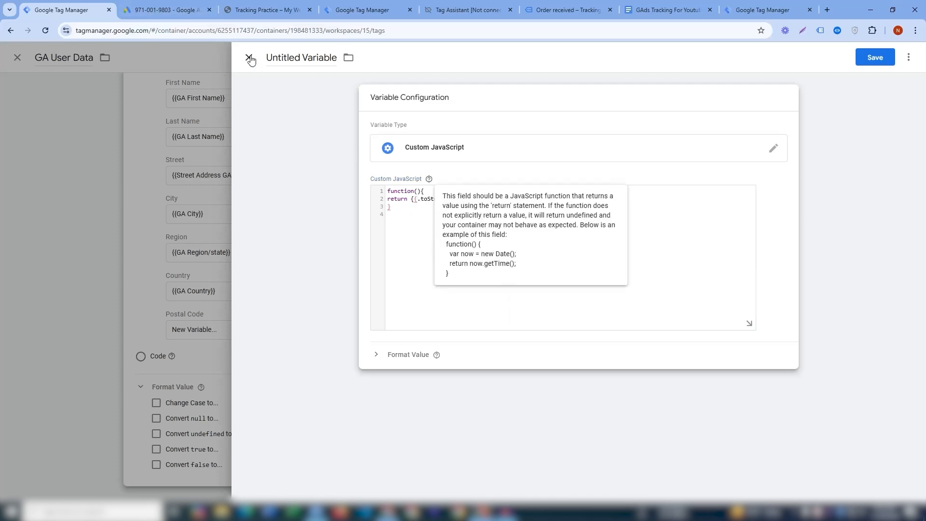
left_click(249, 58)
left_click(535, 172)
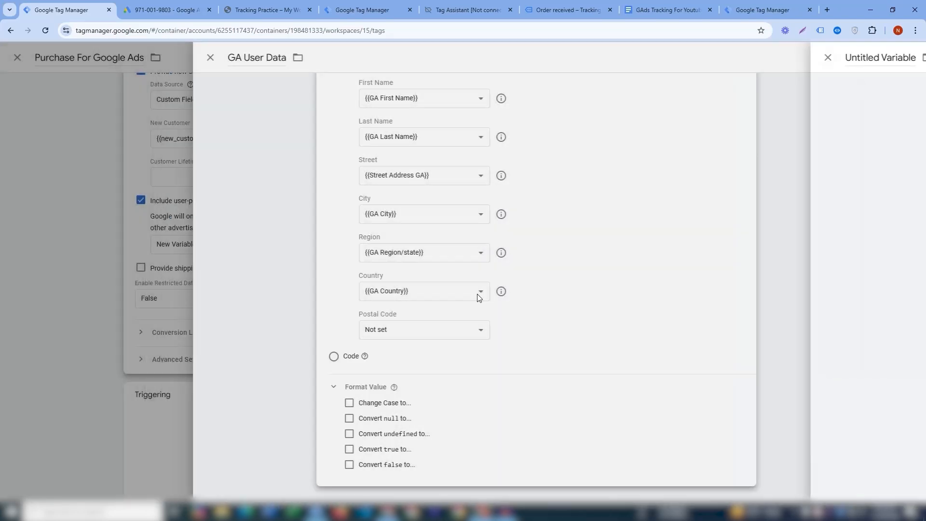
Step: Create a new variable for Postal Code with the type Data Layer Variable
left_click(469, 330)
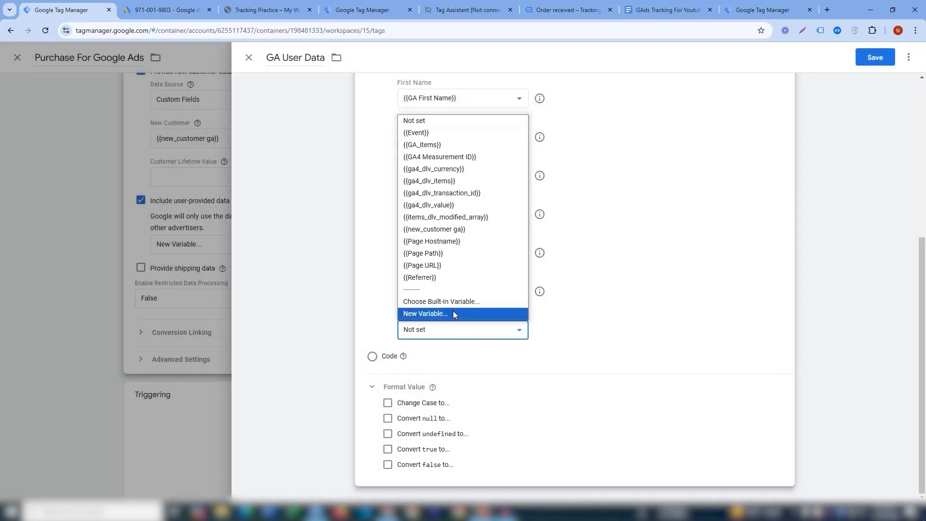
left_click(453, 314)
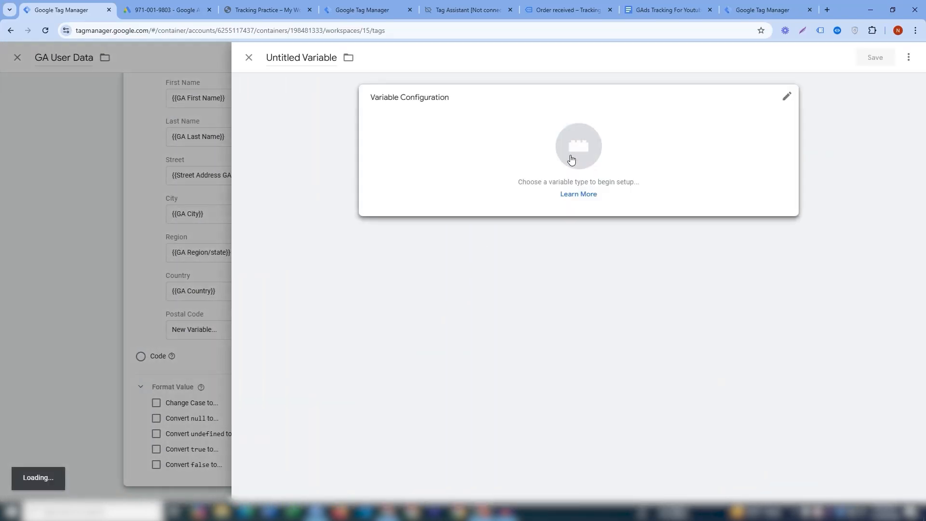
left_click(574, 163)
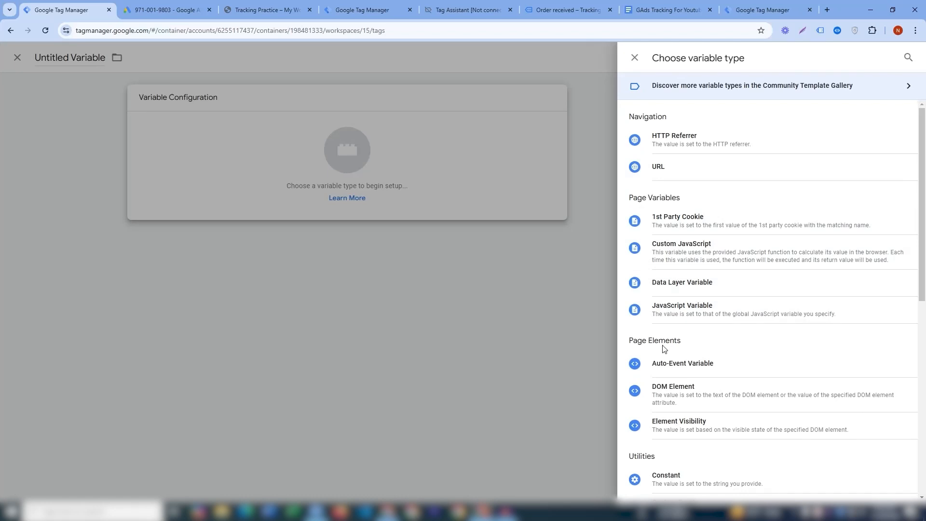
left_click(680, 290)
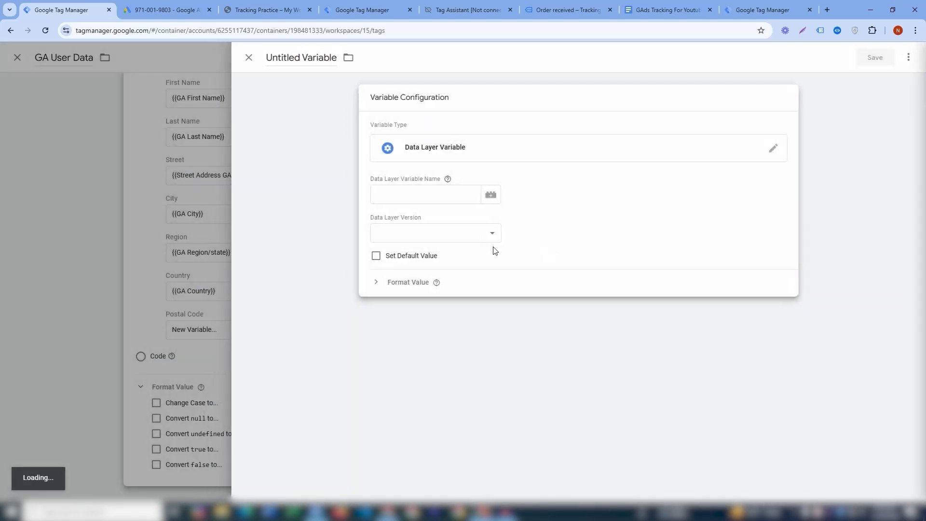
left_click(426, 194)
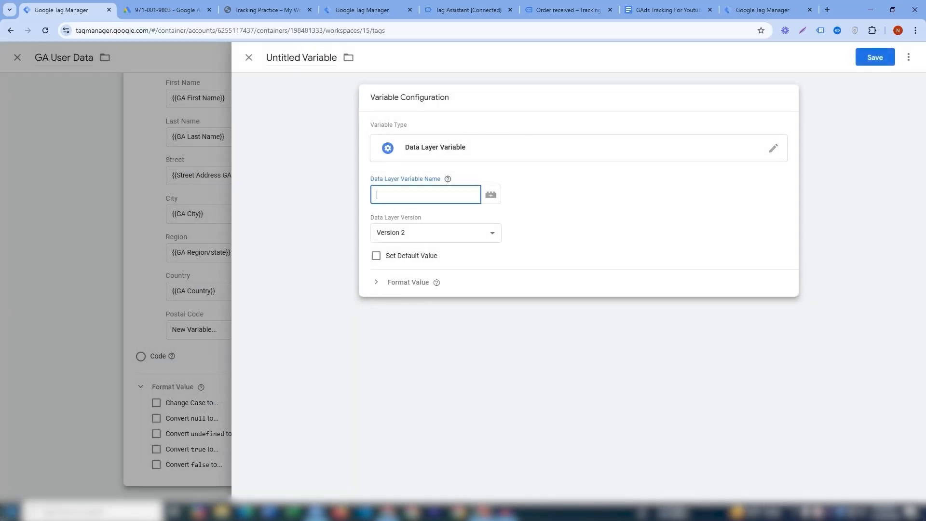
Step: Copy orderData.customer.billing.postcode from the Google Docs document and use it as the Data Layer Variable Name in Google Tag Manager
left_click(678, 5)
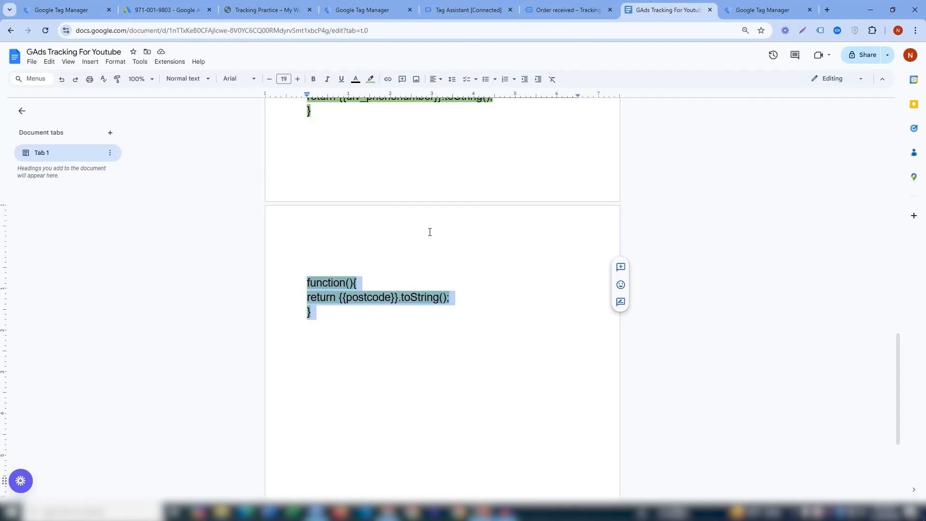
left_click_drag(898, 400, 893, 313)
left_click(430, 307)
left_click_drag(484, 303, 305, 301)
key("ctrl+c")
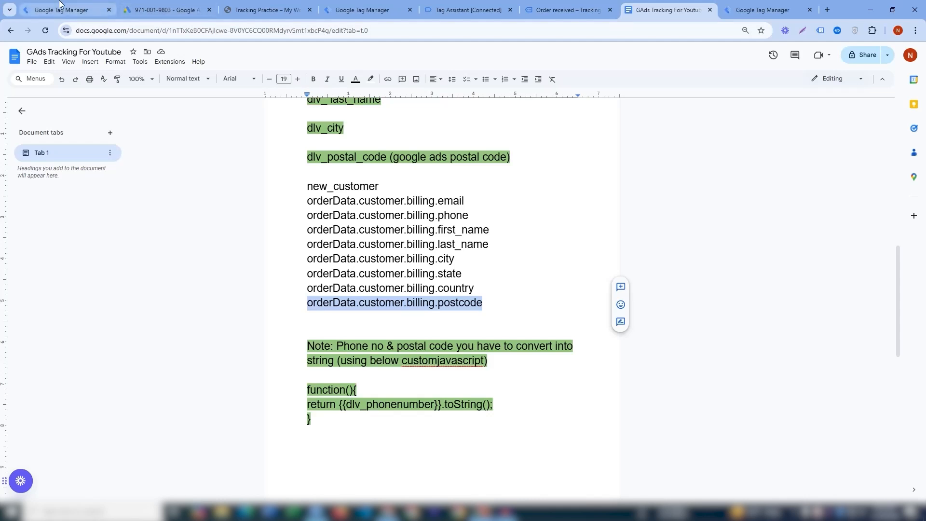
left_click(29, 9)
key("ctrl+v")
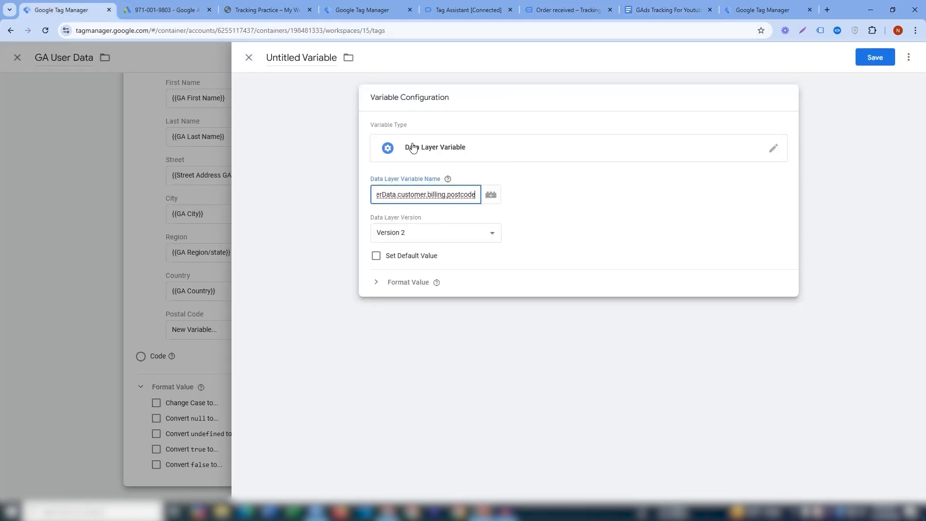
Step: Name the variable dlv_postcode and save it
left_click(304, 64)
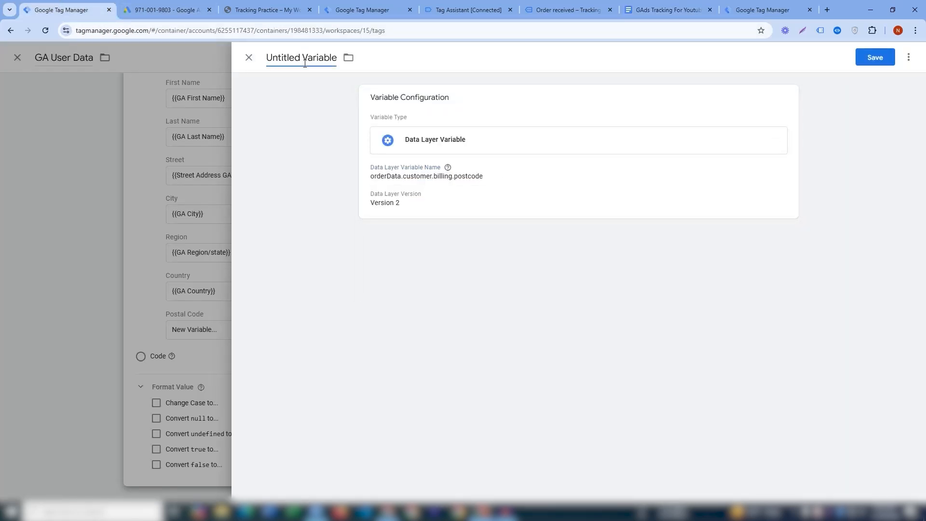
key("ctrl+a")
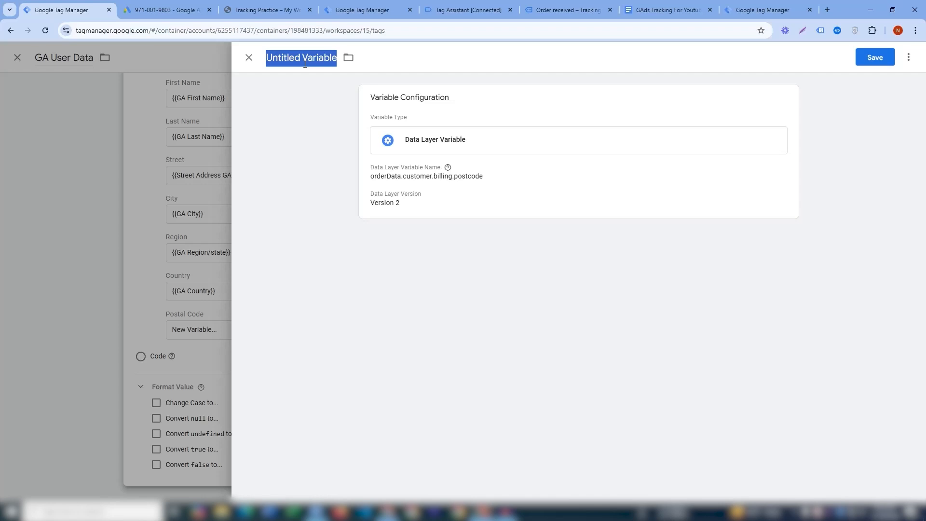
type("dl")
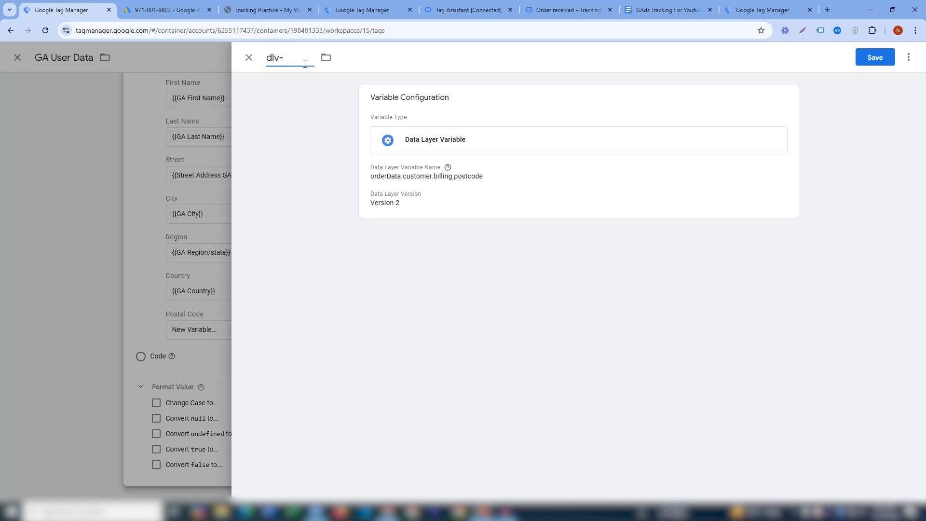
type("v_postcode")
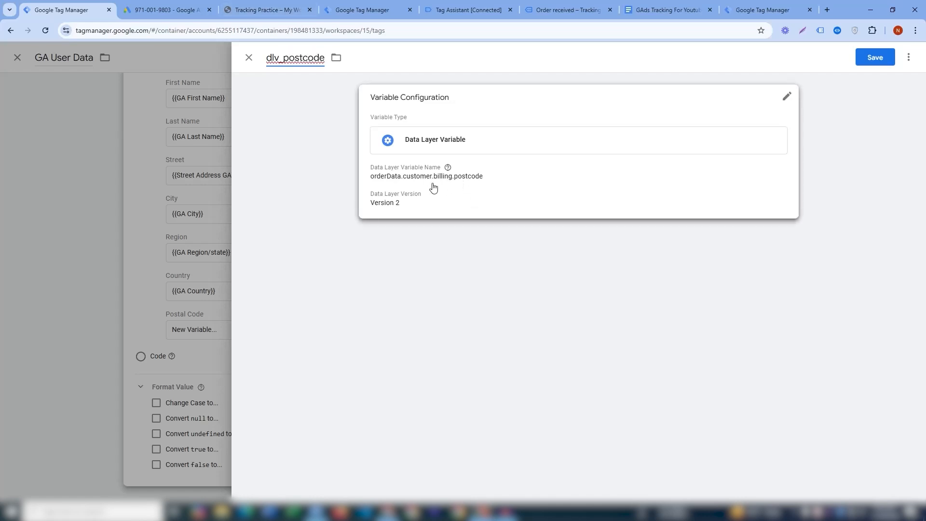
left_click(876, 58)
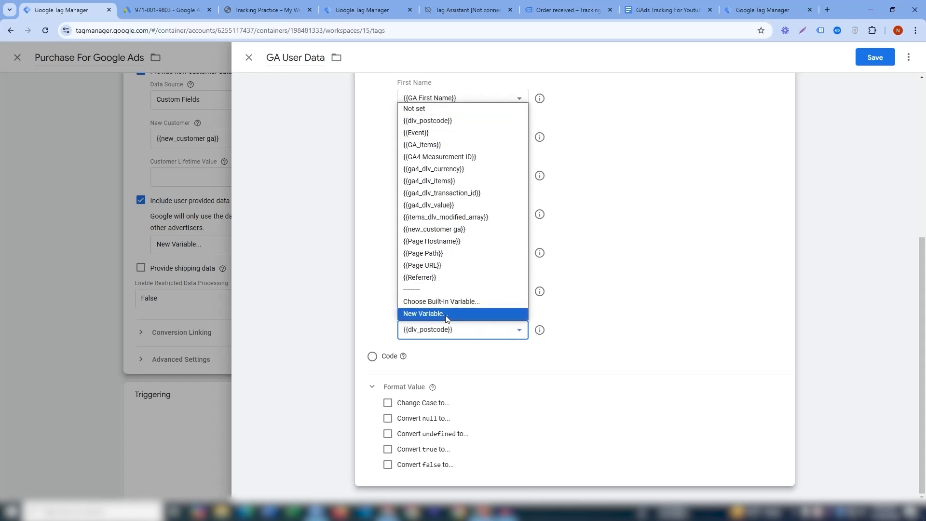
Step: Create another new variable for Postal Code with the type Custom JavaScript
left_click(445, 314)
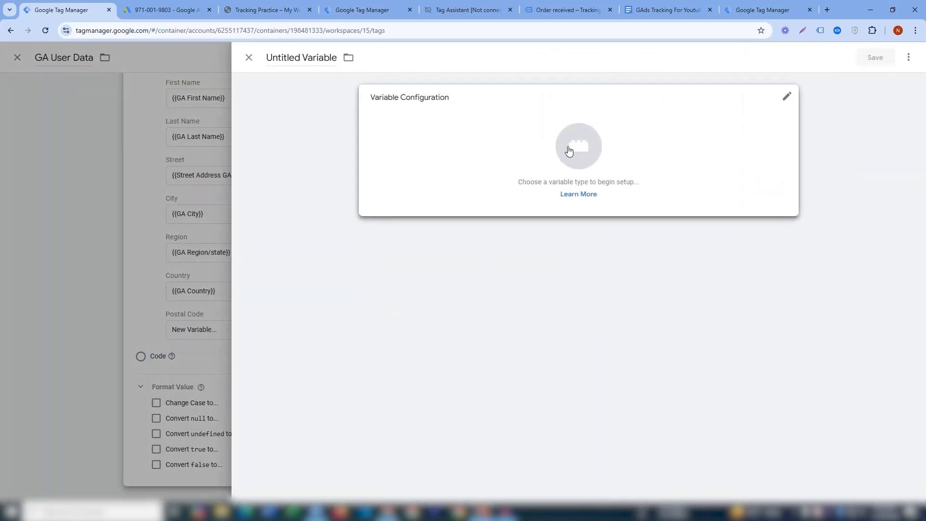
left_click(572, 152)
left_click(682, 252)
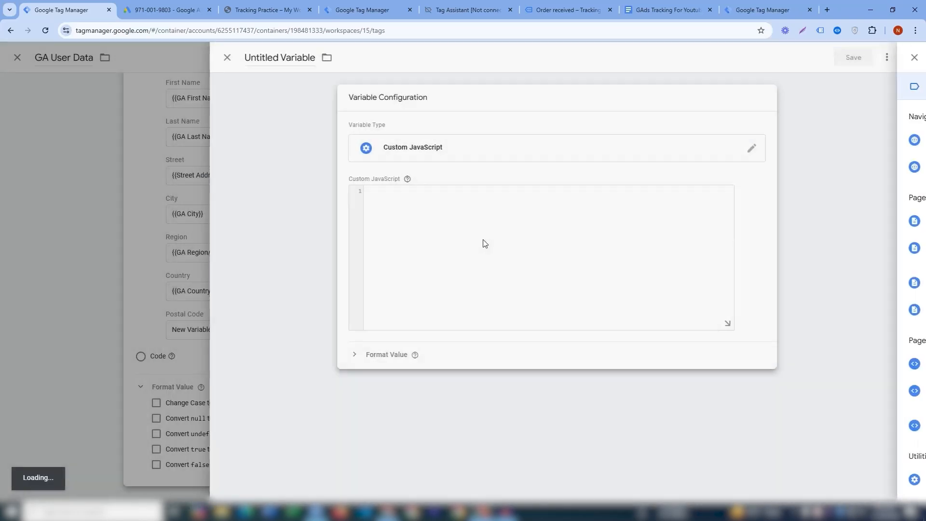
Step: Copy the function that returns {{postcode}}.toString() from the Google Docs document
left_click(667, 10)
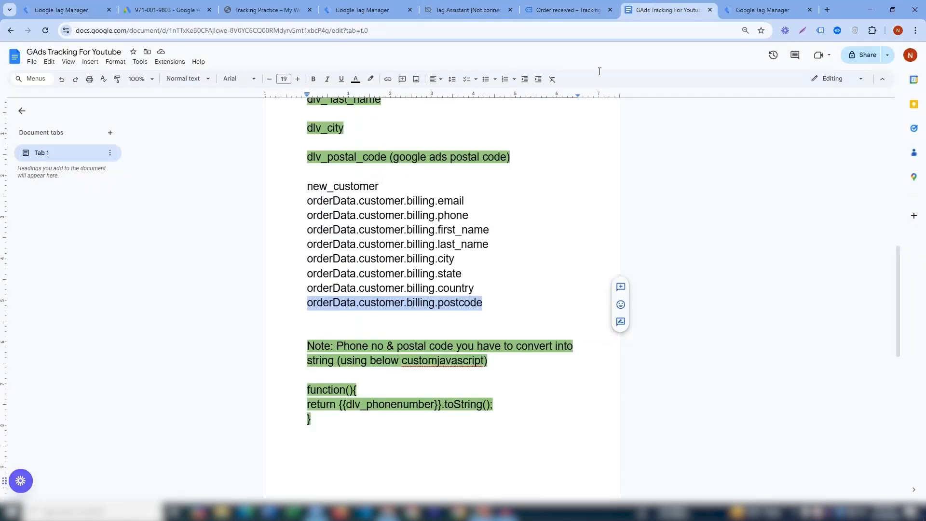
left_click(432, 408)
double_click(329, 418)
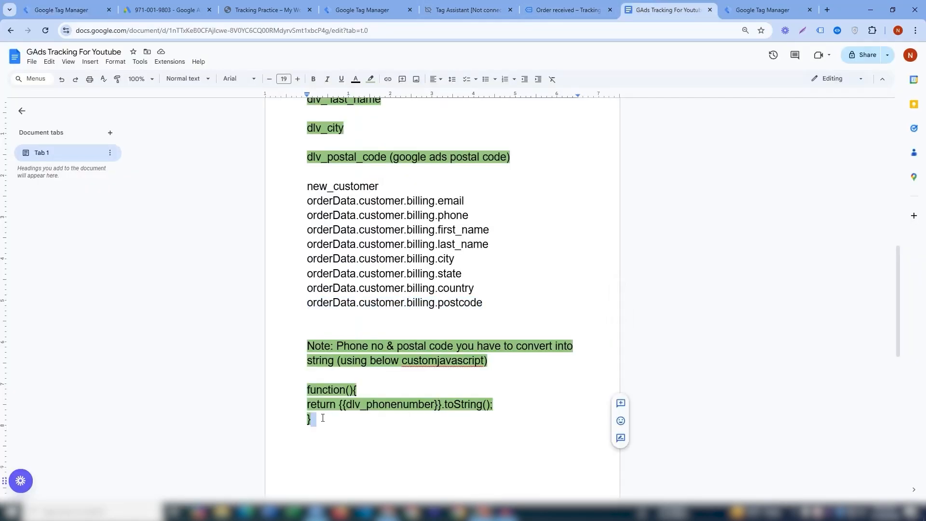
scroll(331, 405, "down", 3)
scroll(338, 395, "down", 3)
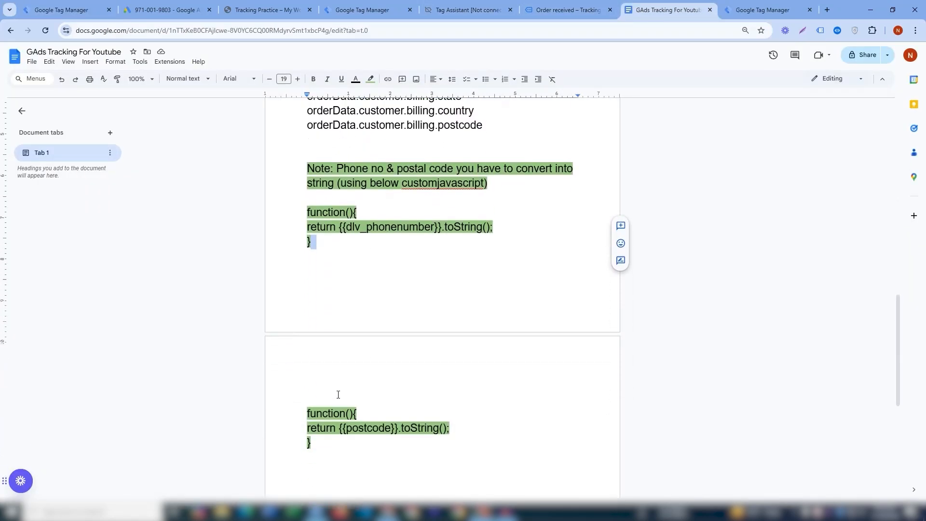
left_click_drag(320, 331, 300, 307)
key("ctrl+c")
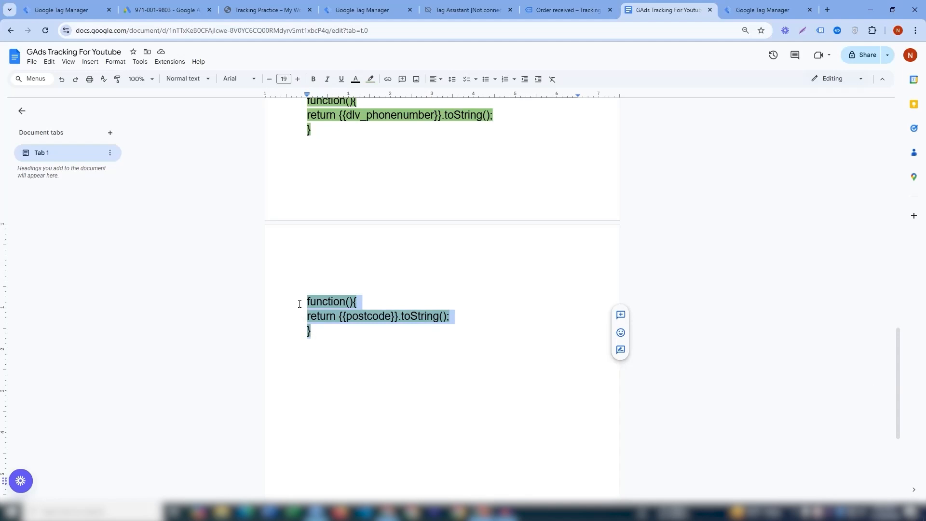
Step: Paste the toString function into the Custom JavaScript variable in Google Tag Manager and make it return {{dlv_postcode}}.toString()
left_click(63, 10)
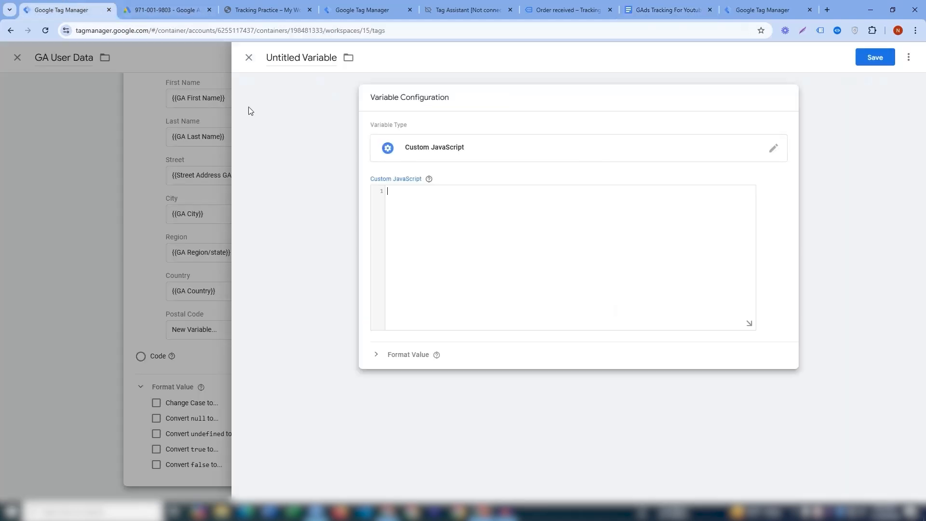
key("ctrl+v")
key("BackSpace")
key("BackSpace")
key("BackSpace")
key("BackSpace")
key("BackSpace")
key("BackSpace")
key("BackSpace")
key("BackSpace")
key("BackSpace")
key("BackSpace")
type("{{")
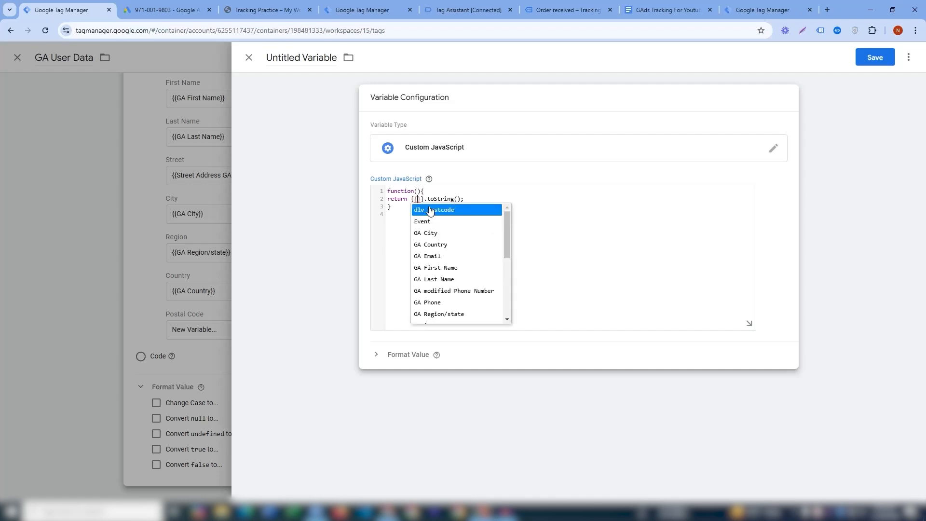
left_click(430, 210)
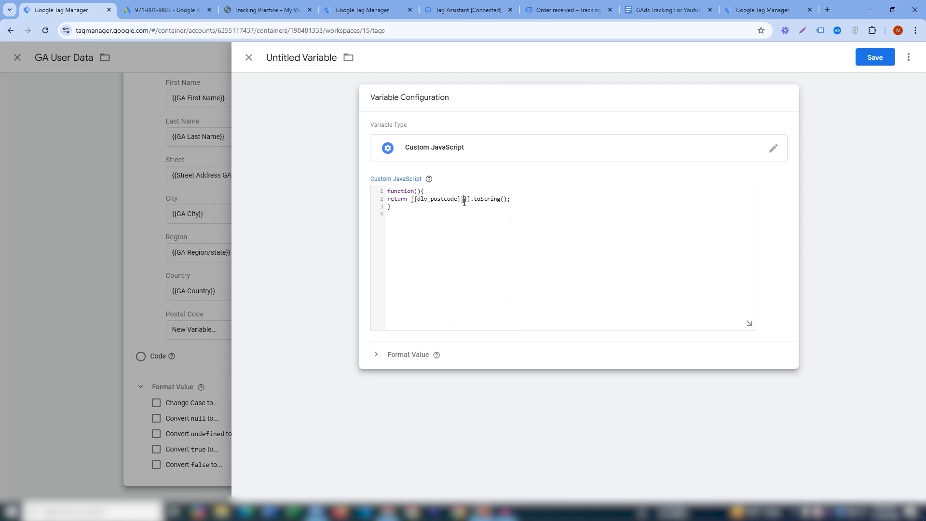
key("BackSpace")
key("BackSpace")
left_click(428, 217)
Step: Name the Custom JavaScript variable GA postcode and save it as the Postal Code value
left_click(331, 57)
key("BackSpace")
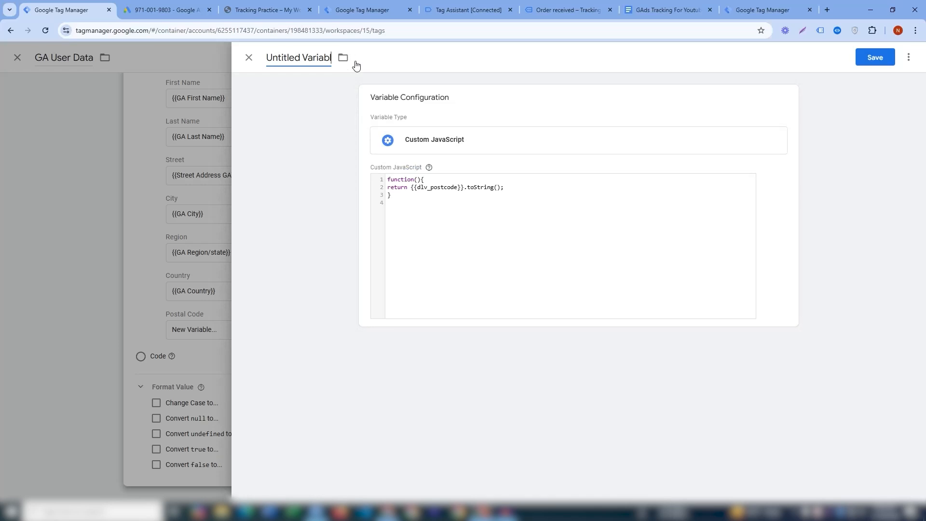
key("BackSpace")
key("BackSpace")
key("BackSpace")
key("BackSpace")
key("BackSpace")
key("BackSpace")
key("BackSpace")
key("BackSpace")
key("BackSpace")
key("BackSpace")
key("BackSpace")
key("BackSpace")
key("BackSpace")
key("BackSpace")
key("BackSpace")
key("BackSpace")
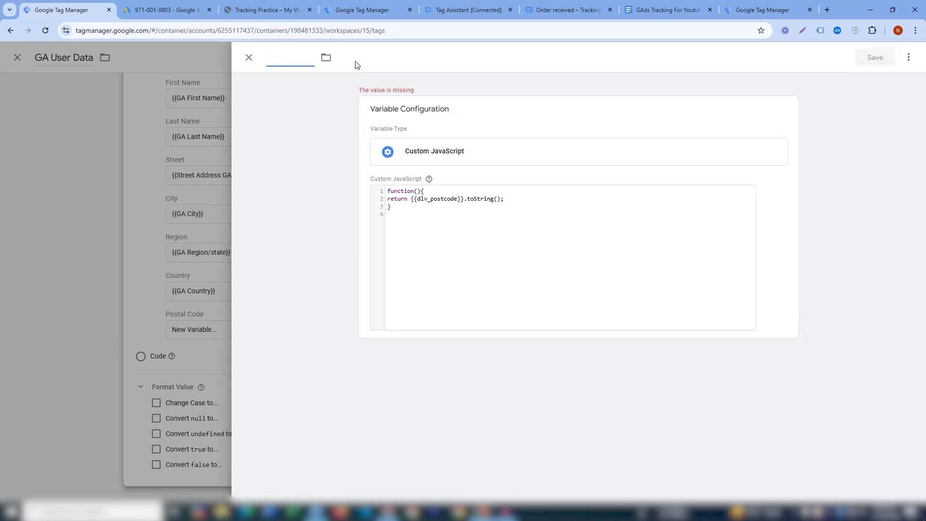
type("GA")
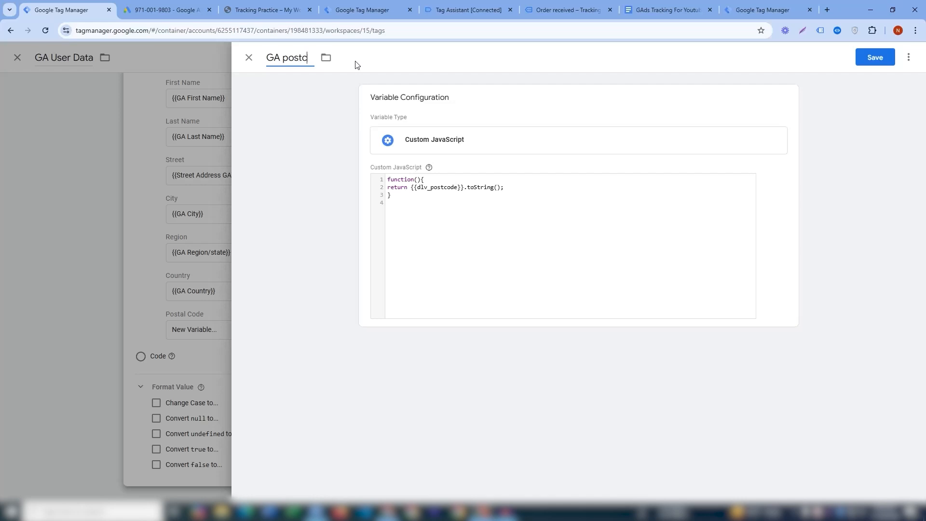
type("postcode")
left_click(249, 111)
left_click(885, 61)
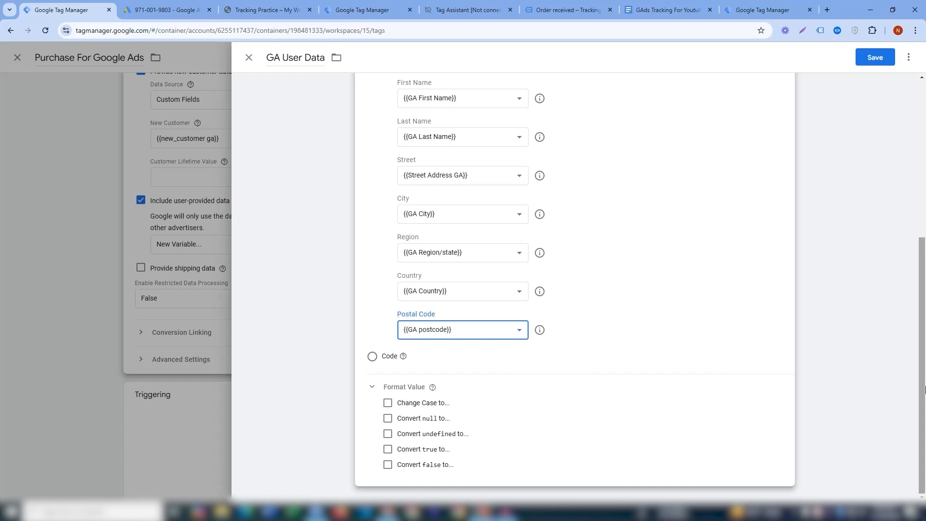
Step: Save the GA User Data variable for the user-provided data of the Purchase For Google Ads tag
scroll(922, 389, "up", 1)
scroll(922, 390, "down", 1)
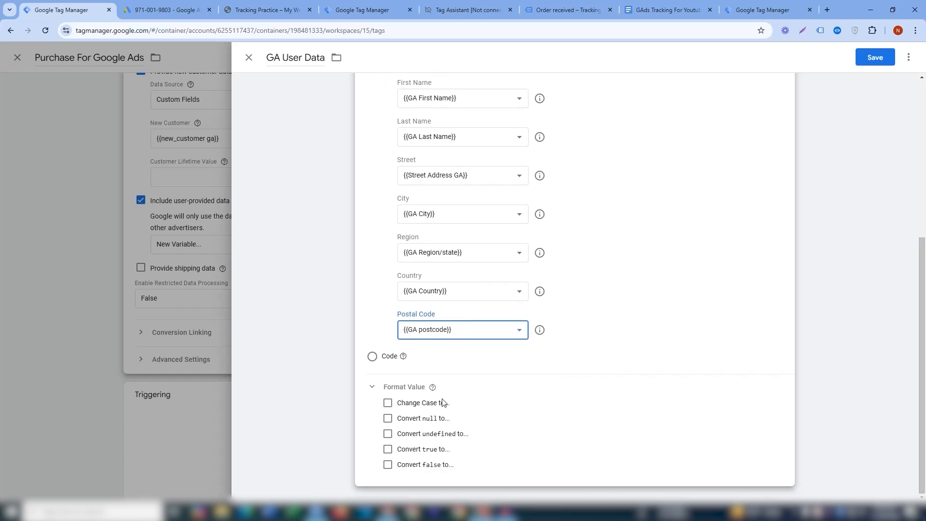
left_click(871, 60)
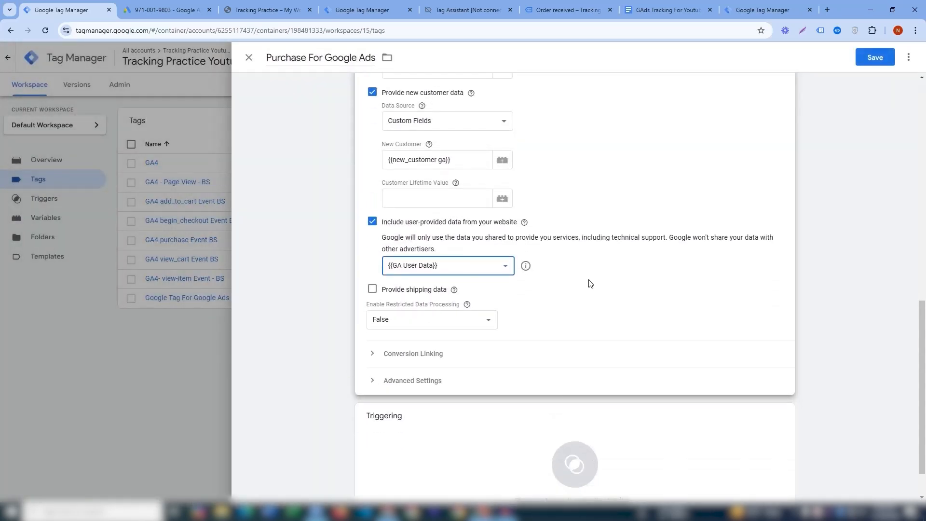
scroll(530, 258, "down", 1)
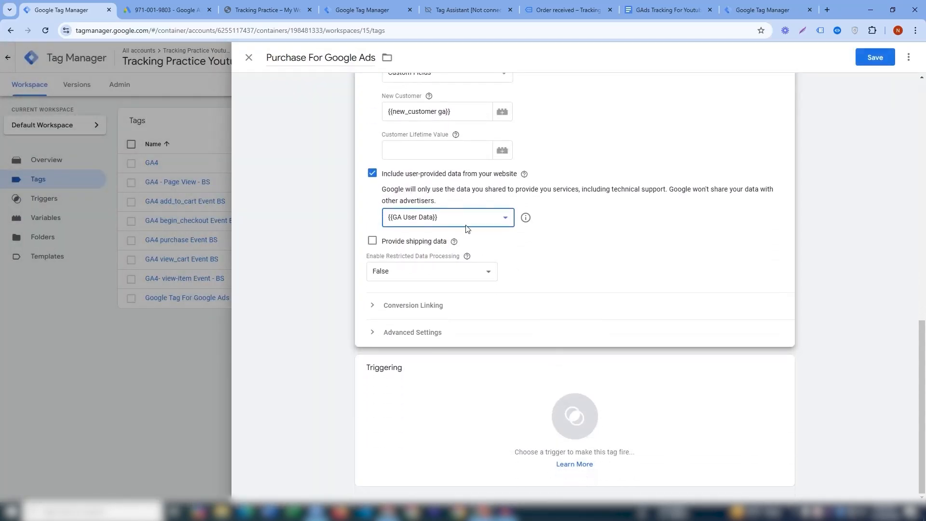
left_click(372, 242)
scroll(566, 263, "down", 1)
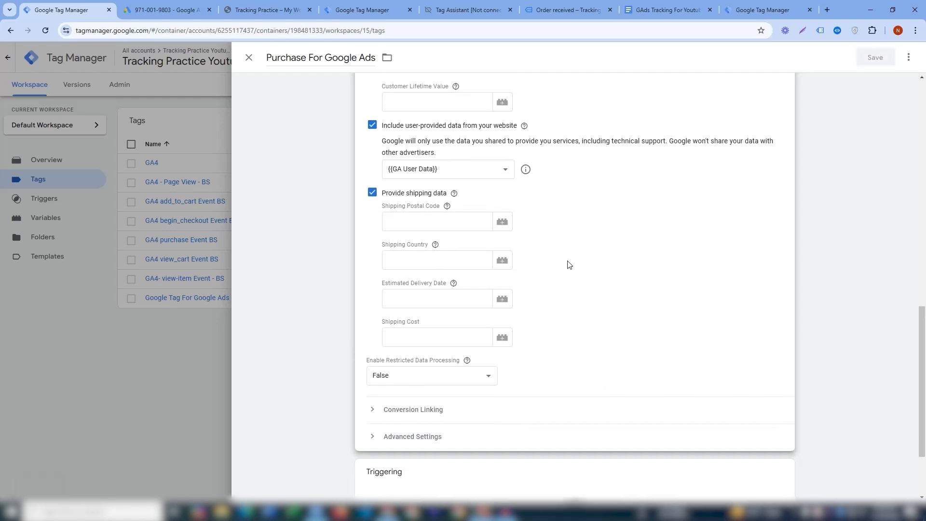
left_click_drag(923, 341, 924, 365)
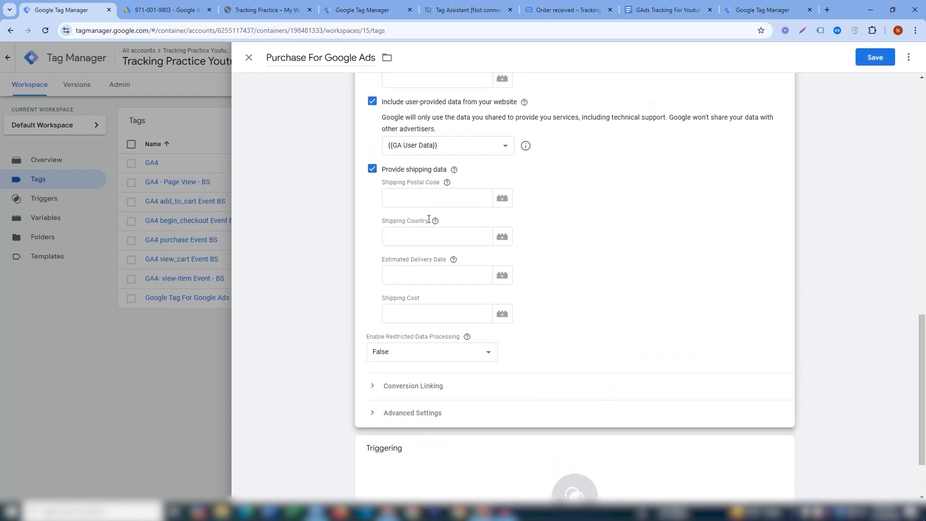
mouse_move(445, 188)
left_click(370, 171)
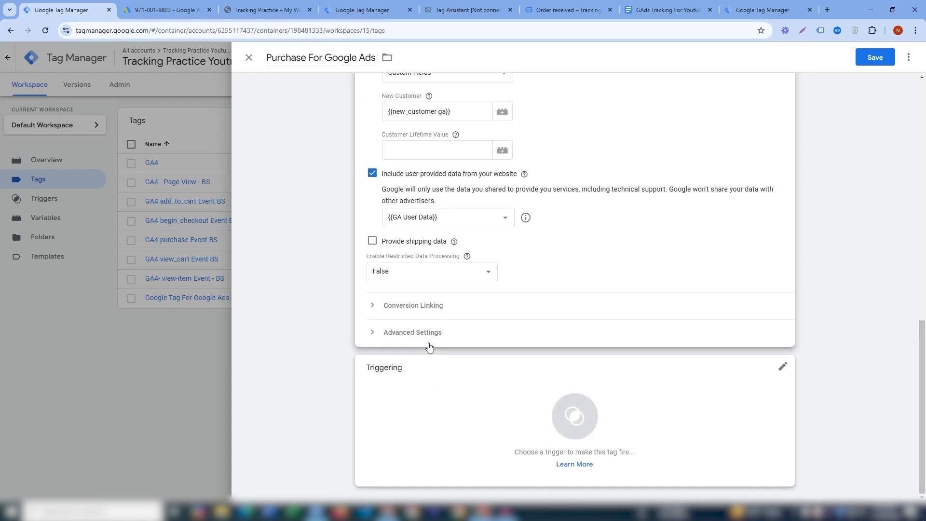
Step: Assign Ga4 Purchase Trigger as the firing trigger of the Purchase For Google Ads tag and save the tag
left_click(561, 410)
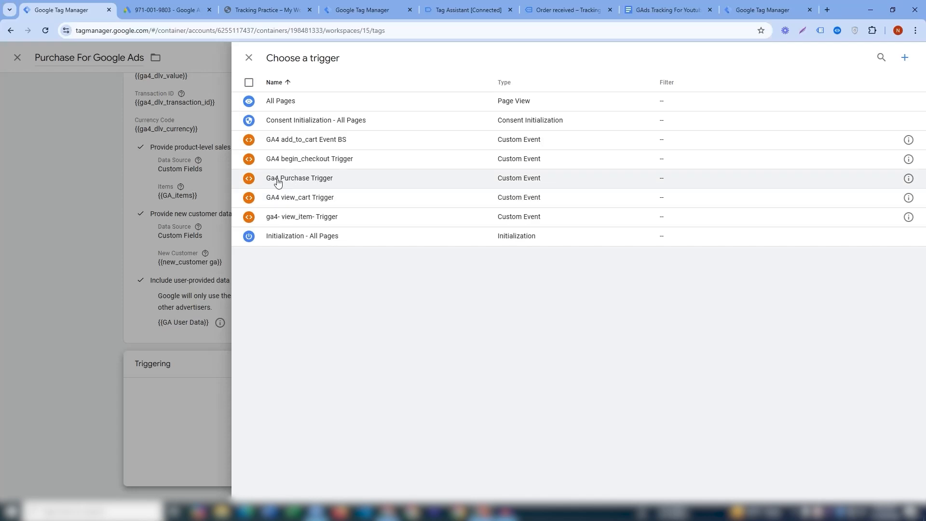
left_click(303, 182)
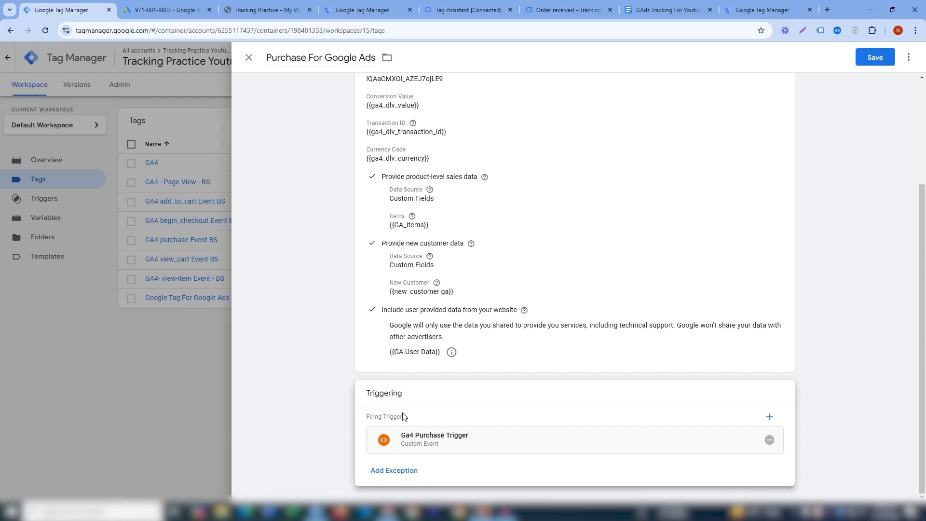
left_click(875, 59)
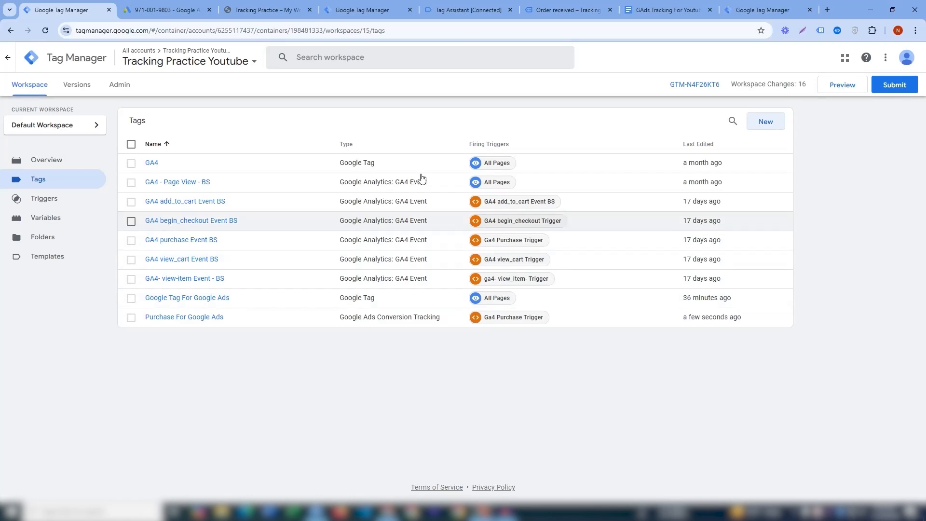
left_click(895, 86)
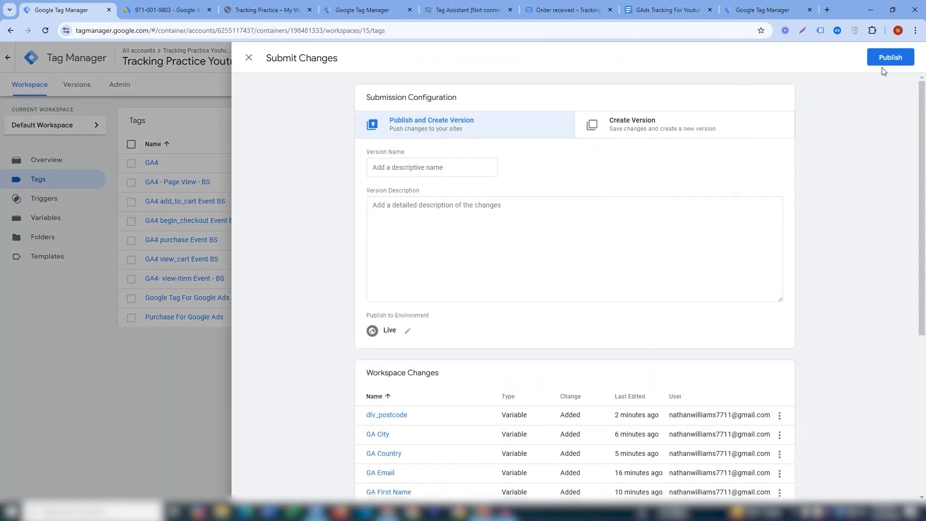
left_click(216, 362)
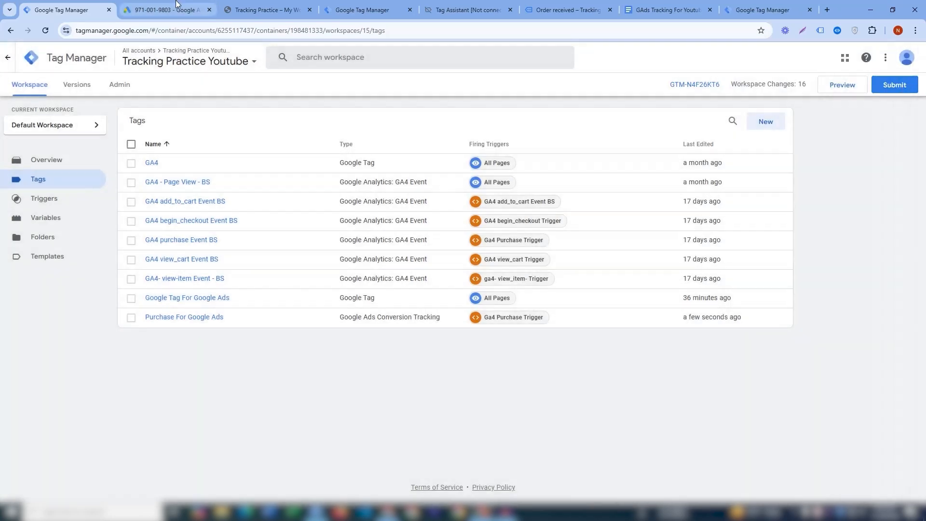
Step: Switch to Google Ads and finish the setup of the Purchase (1) conversion action
left_click(164, 10)
scroll(923, 199, "down", 1)
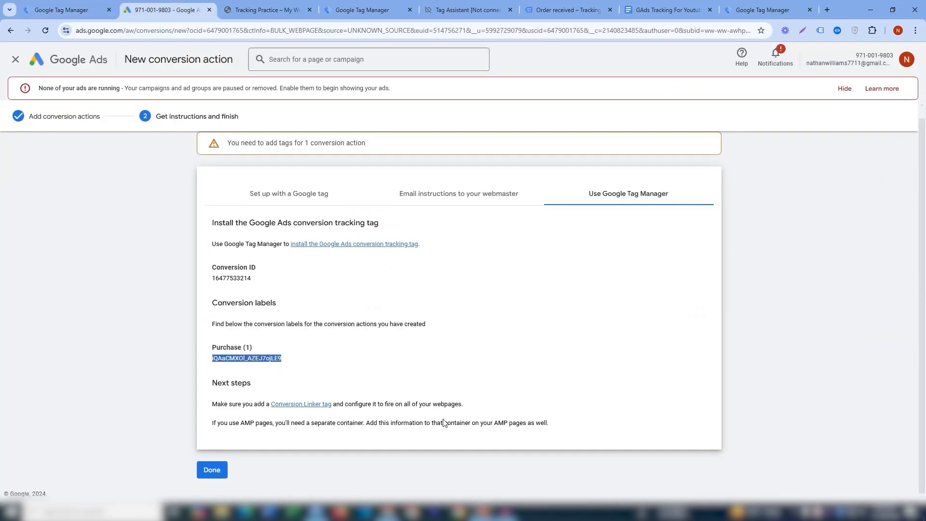
left_click(280, 342)
left_click_drag(252, 362, 224, 428)
left_click(556, 311)
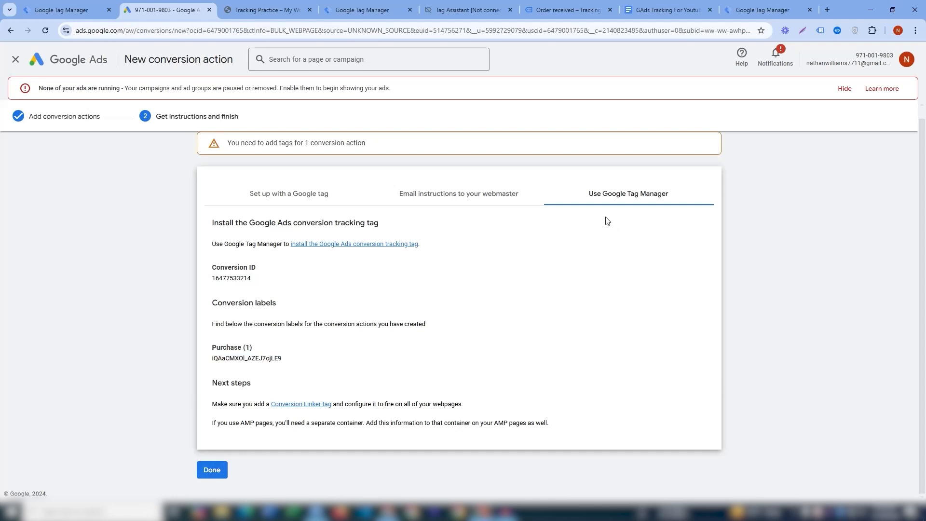
left_click(217, 470)
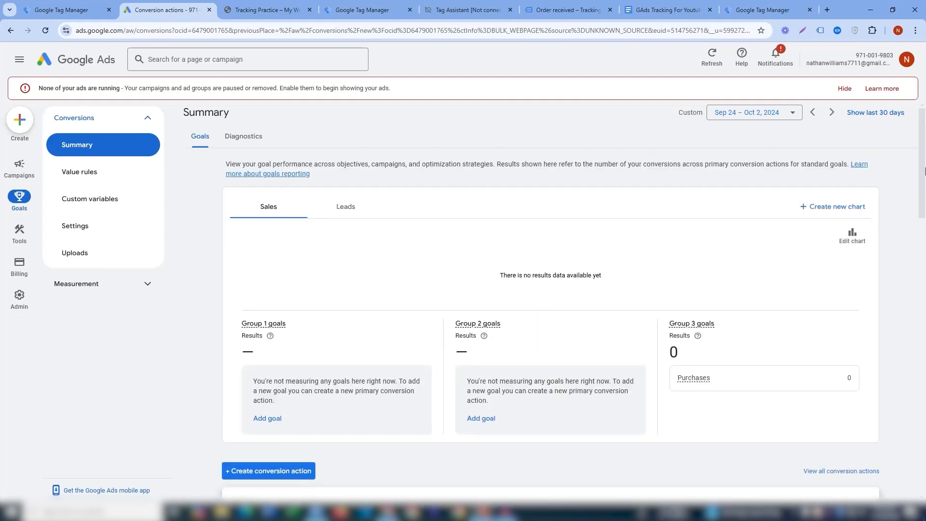
Step: Remove the older Purchase conversion action from the Purchase goal in the conversions summary
left_click_drag(924, 171, 924, 278)
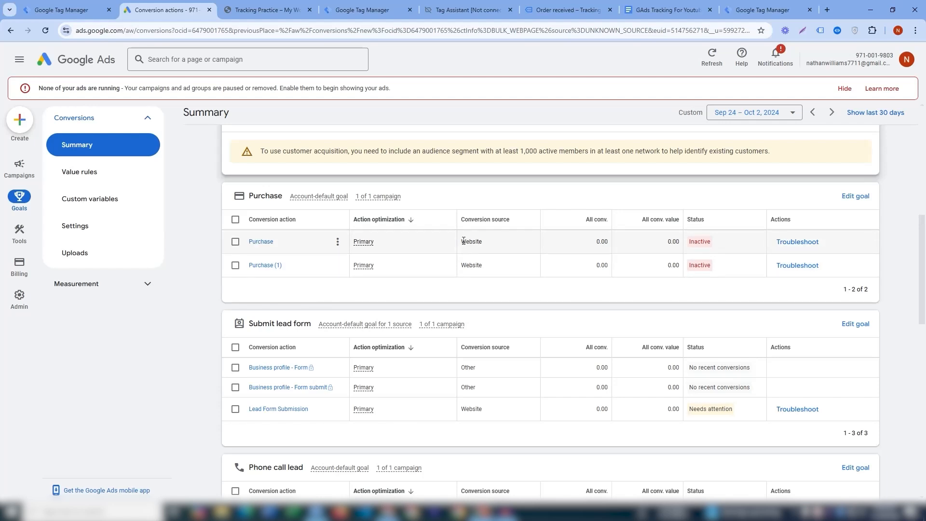
left_click(235, 242)
left_click(290, 196)
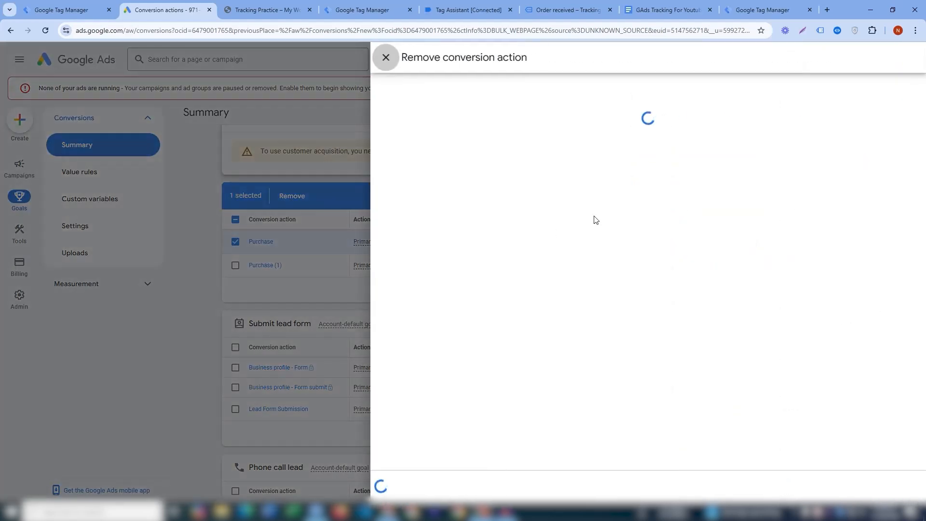
left_click(412, 488)
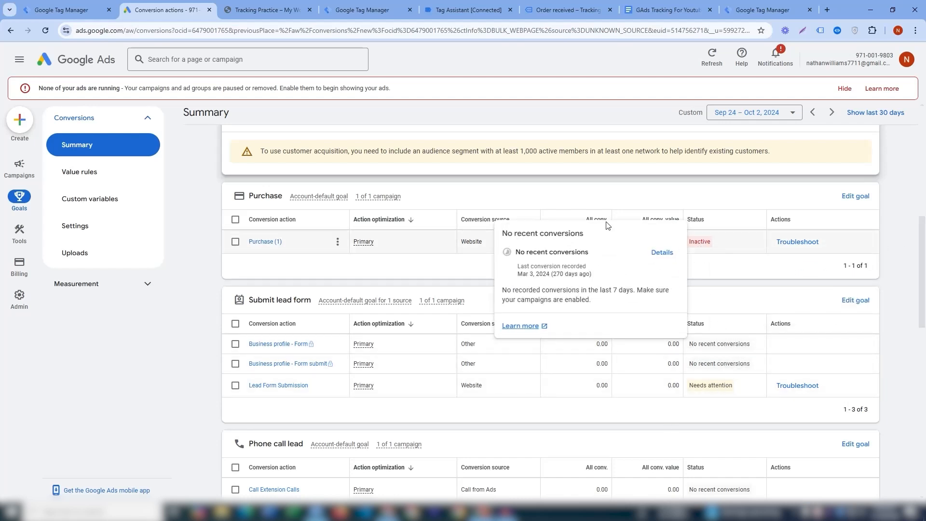
Step: Switch to Google Tag Manager and publish the workspace changes to Live without a version name or description
left_click(277, 11)
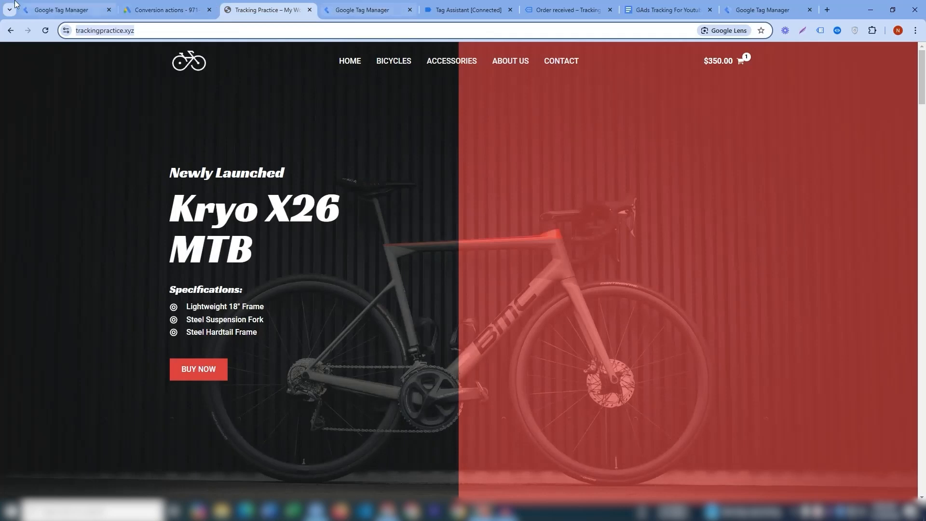
left_click(66, 4)
left_click(895, 87)
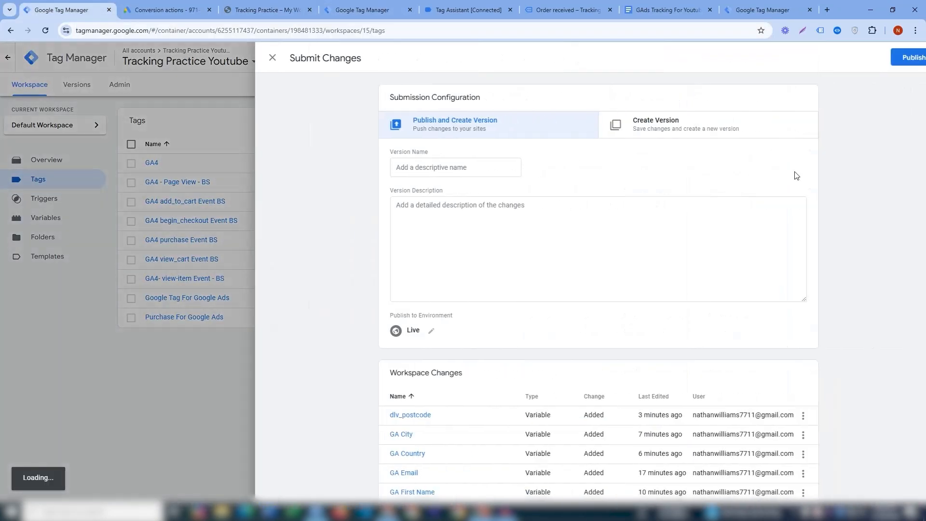
left_click(892, 54)
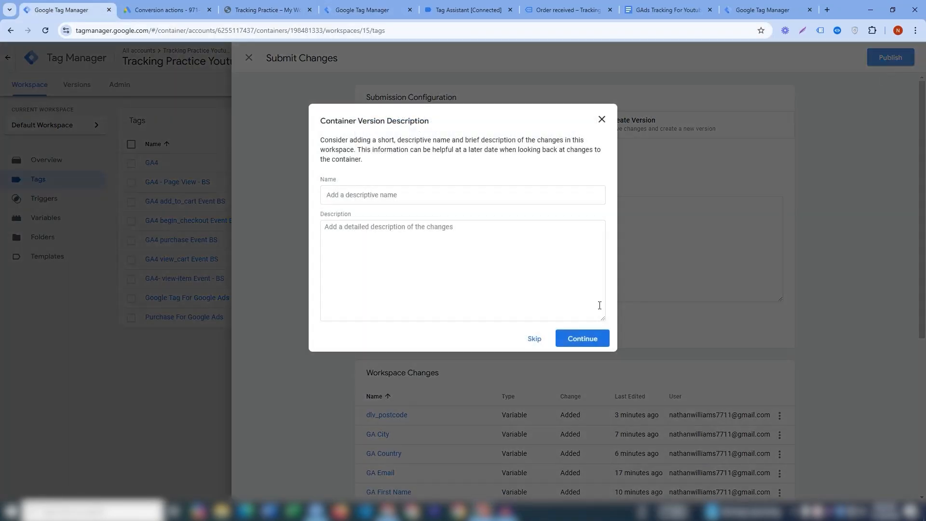
left_click(587, 340)
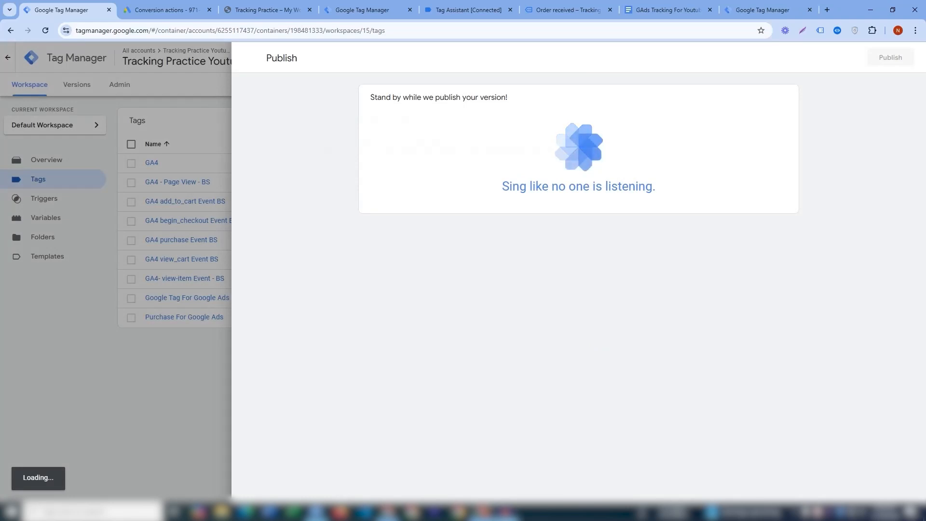
mouse_move(505, 513)
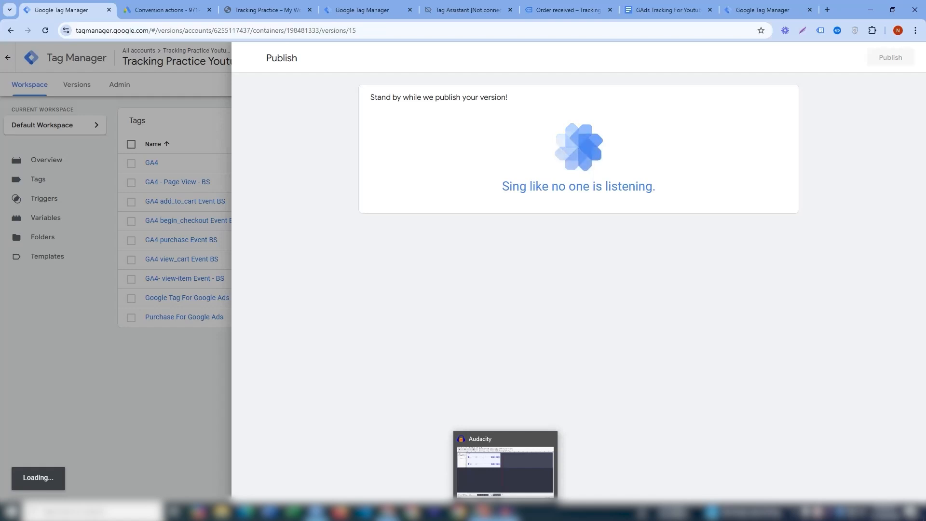
Step: Switch to Google Ads and troubleshoot the Purchase (1) conversion action with Tag Assistant
left_click(164, 10)
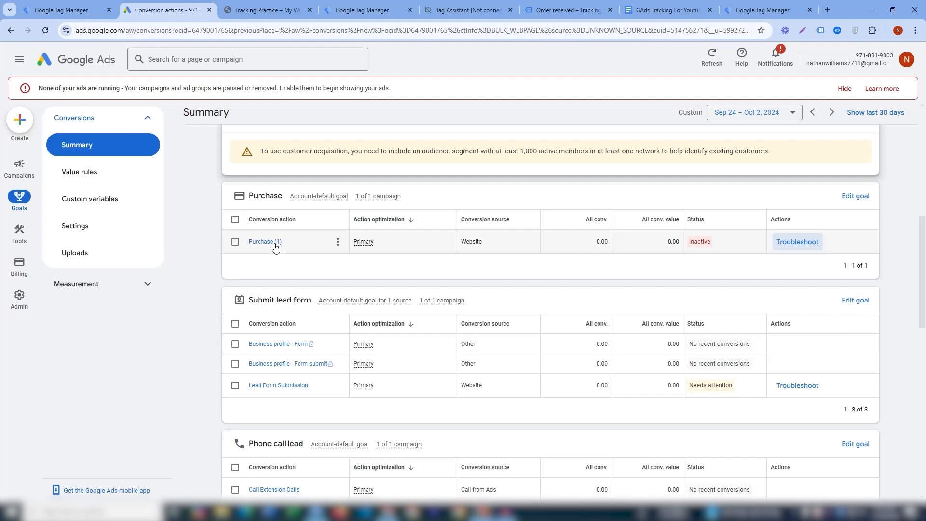
left_click(796, 242)
left_click(596, 352)
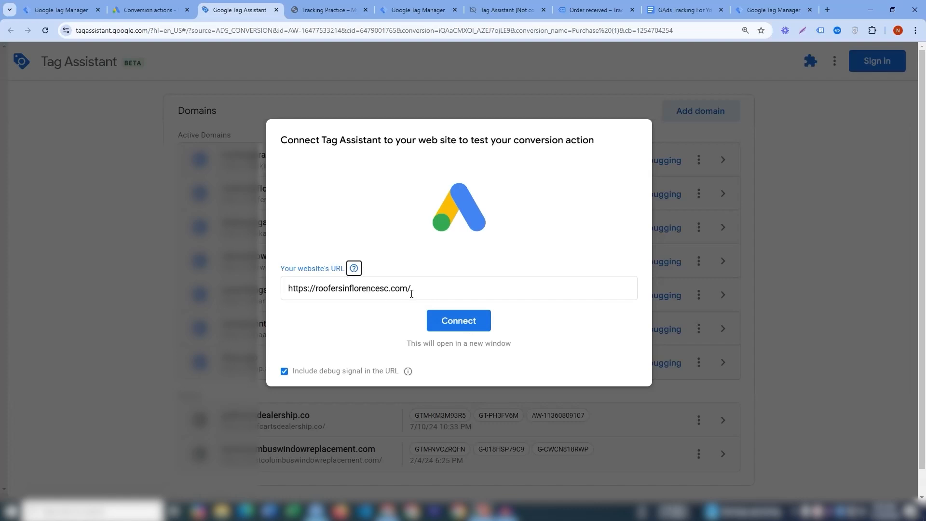
left_click(415, 289)
key("BackSpace")
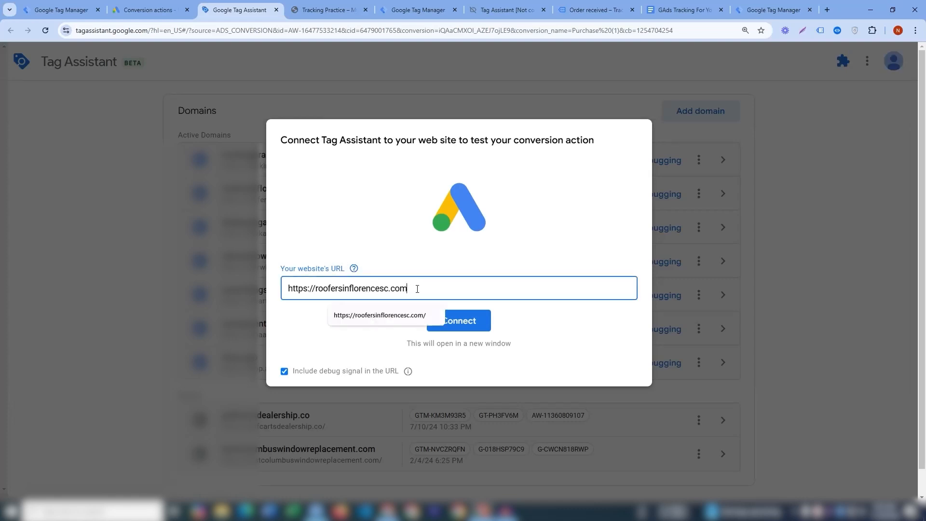
key("BackSpace")
key("BackSpace")
key("BackSpace")
key("BackSpace")
key("BackSpace")
key("BackSpace")
key("BackSpace")
key("BackSpace")
key("BackSpace")
key("BackSpace")
key("BackSpace")
key("BackSpace")
key("BackSpace")
key("BackSpace")
key("BackSpace")
key("BackSpace")
key("BackSpace")
key("BackSpace")
key("BackSpace")
key("BackSpace")
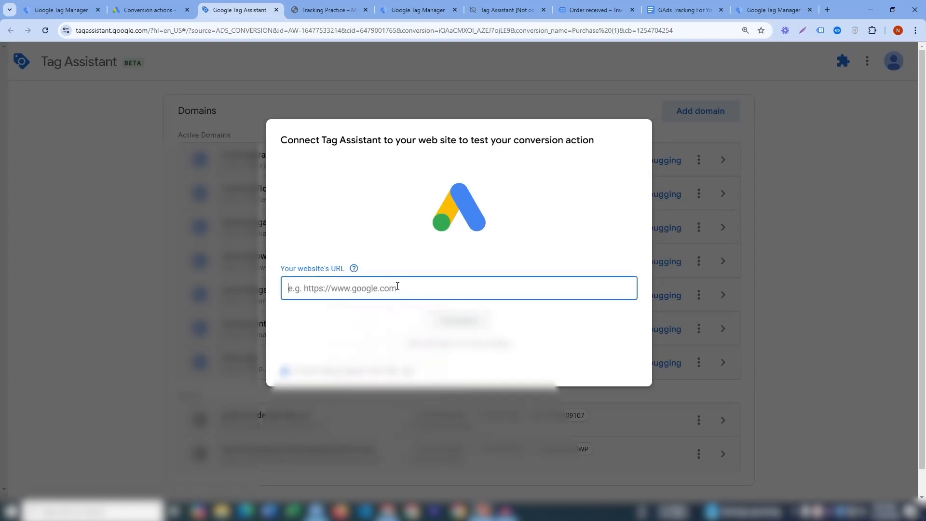
mouse_move(393, 322)
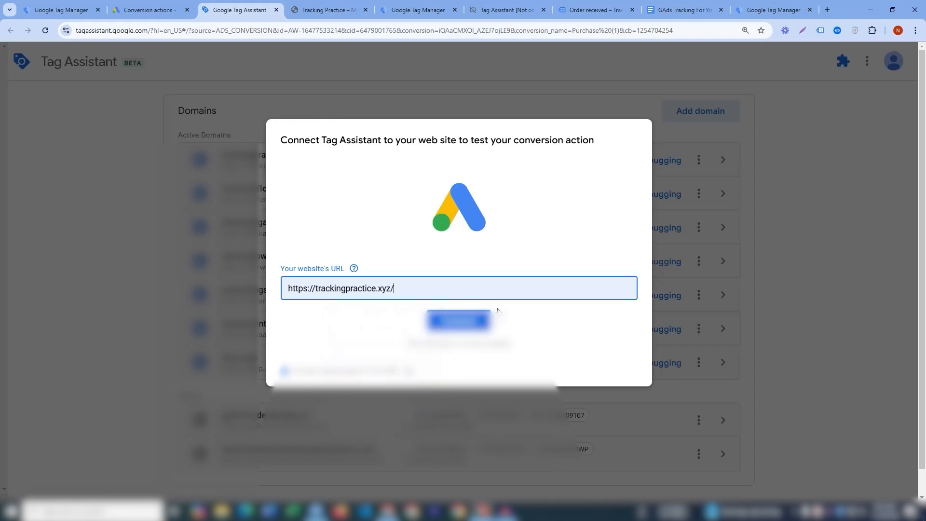
left_click(475, 321)
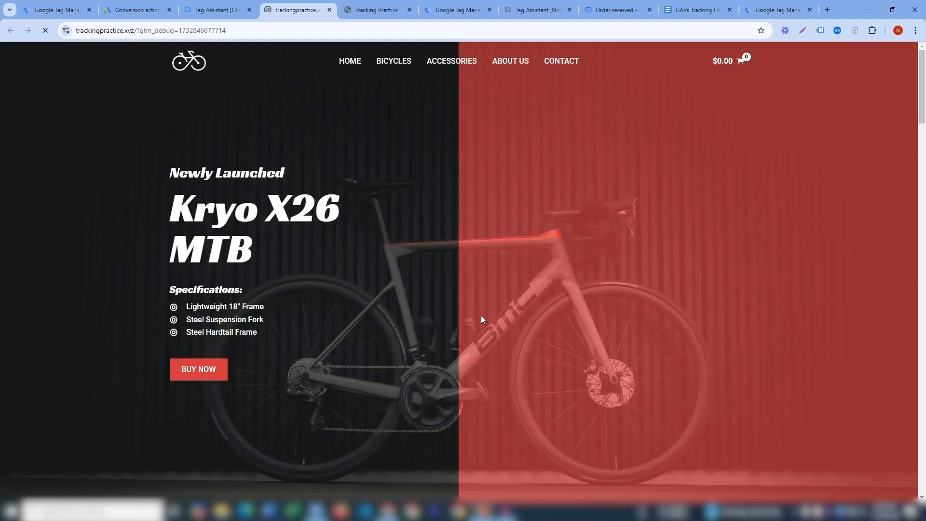
Step: Add one Kryo X26 MTB – Model X from New Arrivales to the cart and proceed to checkout
scroll(924, 89, "down", 15)
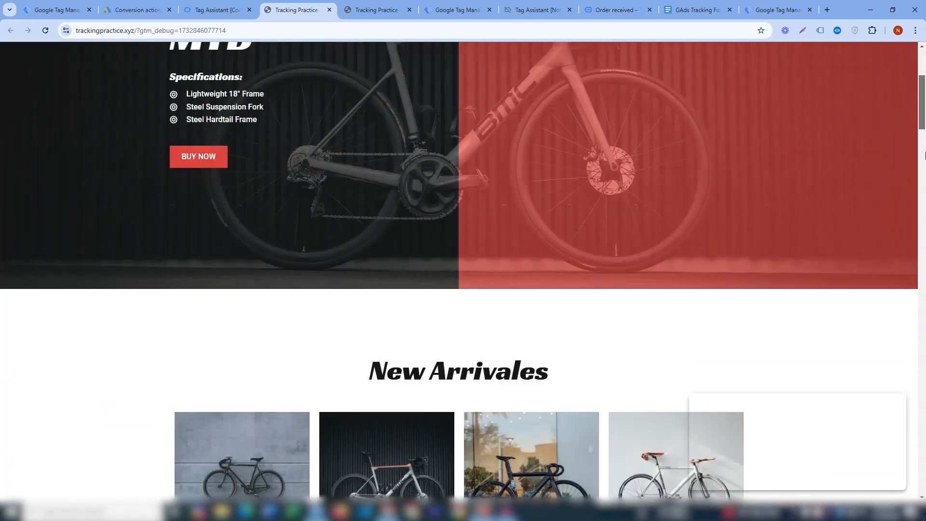
scroll(429, 304, "up", 7)
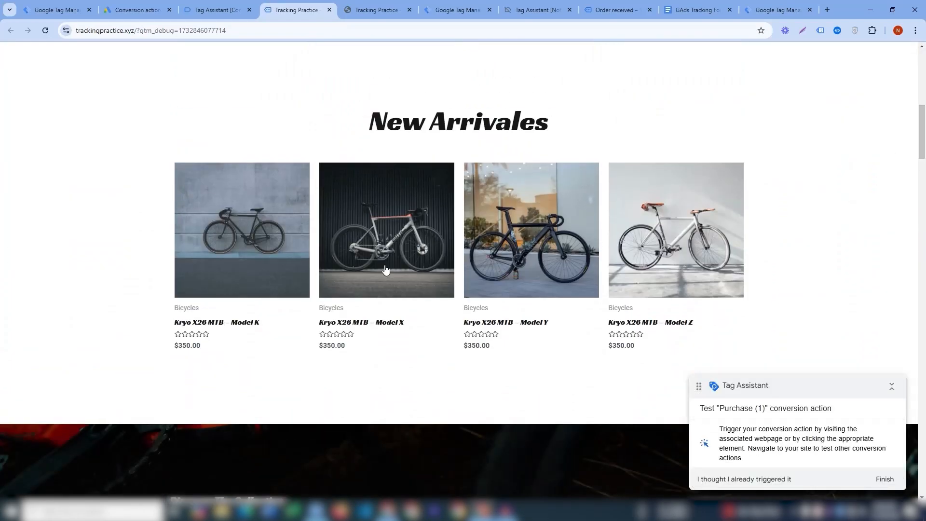
left_click(386, 251)
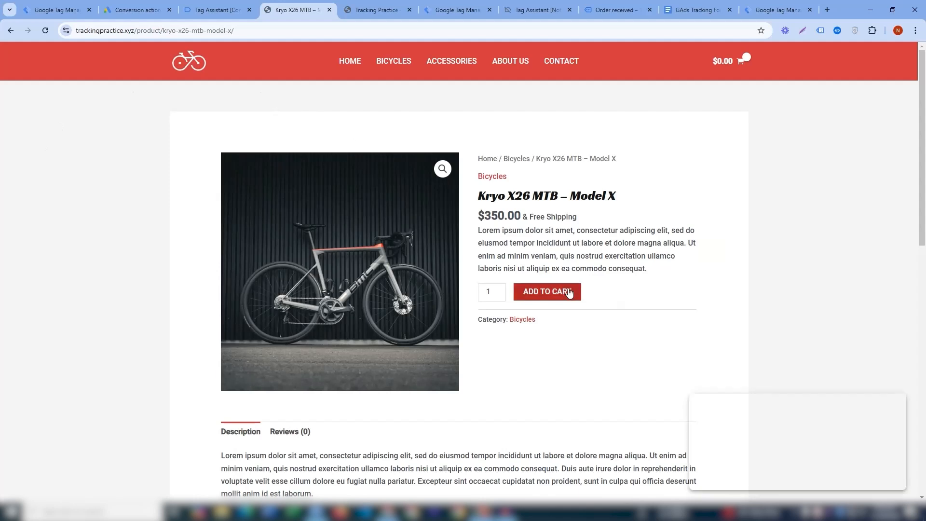
left_click(564, 290)
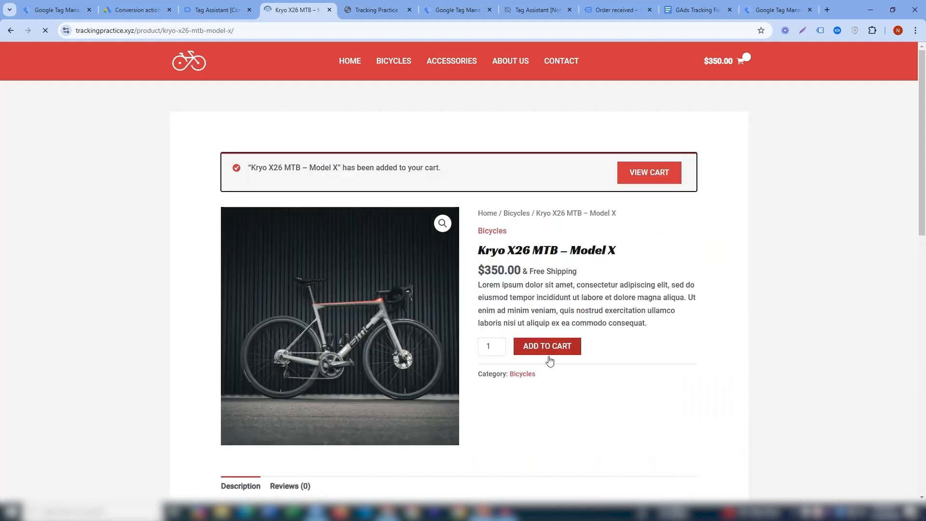
left_click(654, 172)
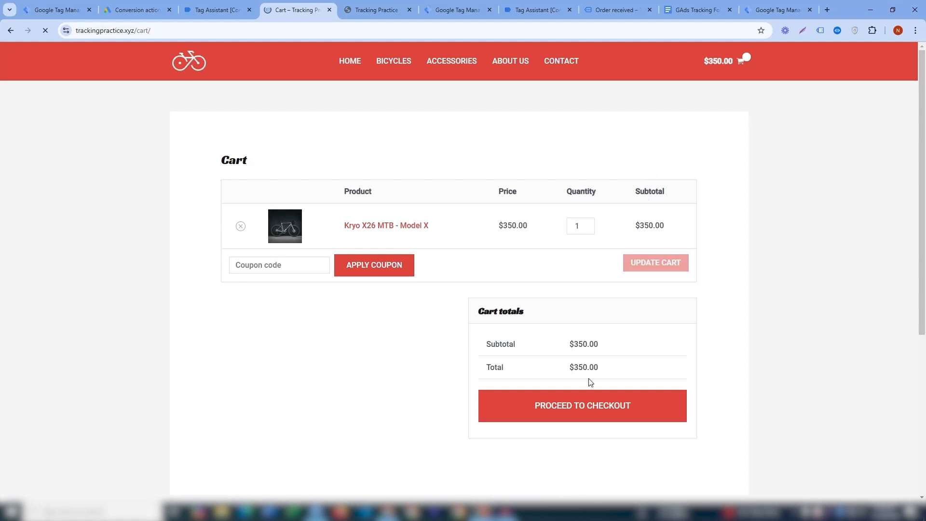
left_click(589, 405)
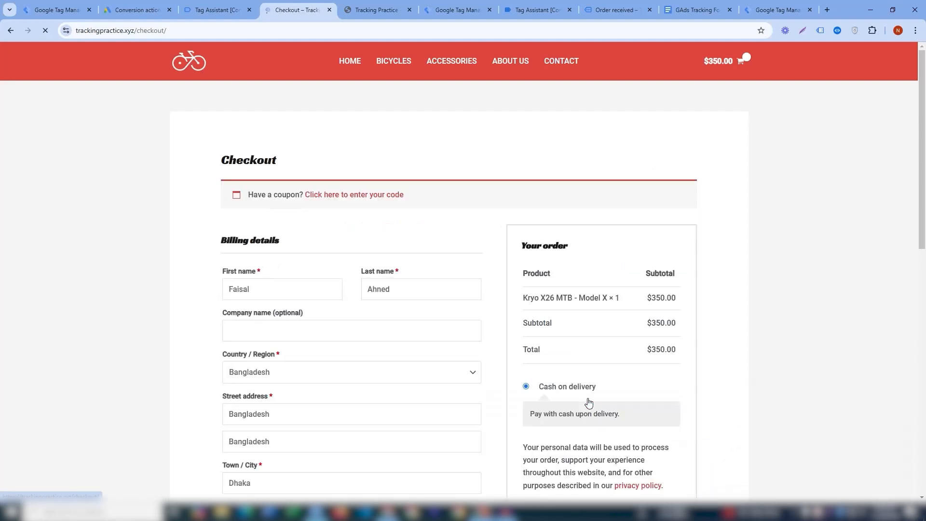
Step: Correct the spelling of the customer's last name in the checkout billing details
left_click_drag(923, 169, 924, 181)
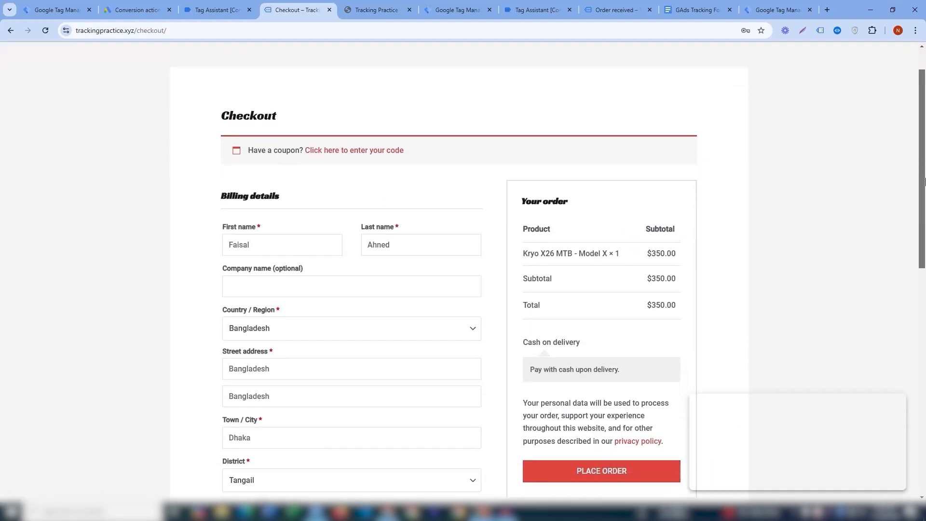
scroll(417, 182, "down", 2)
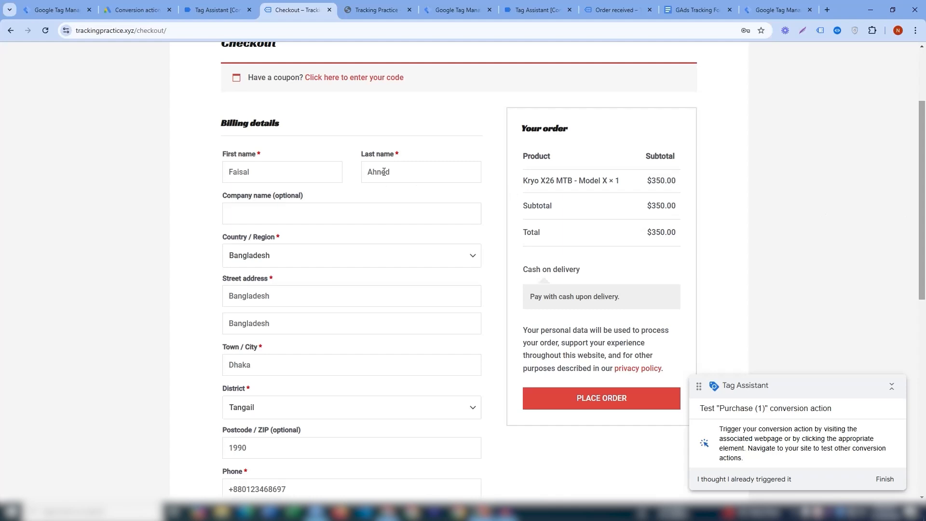
left_click(384, 172)
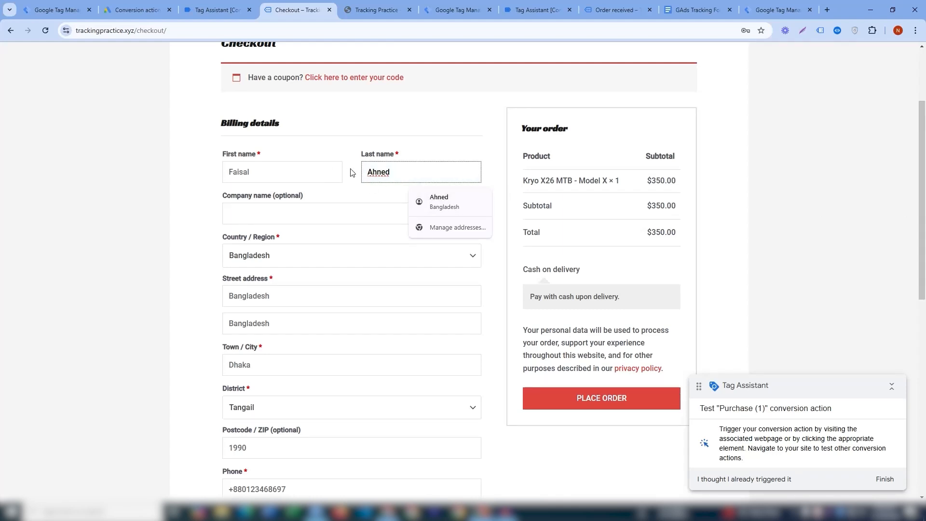
key("BackSpace")
key("BackSpace")
key("BackSpace")
type("med")
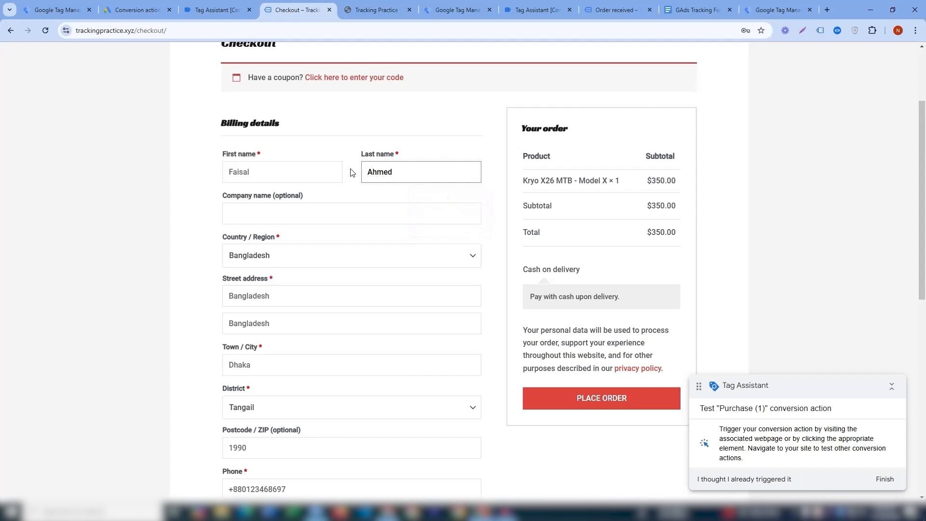
left_click(183, 211)
Step: Review the remaining billing details, place the cash on delivery order, and check the billing address on the order page
scroll(357, 297, "down", 3)
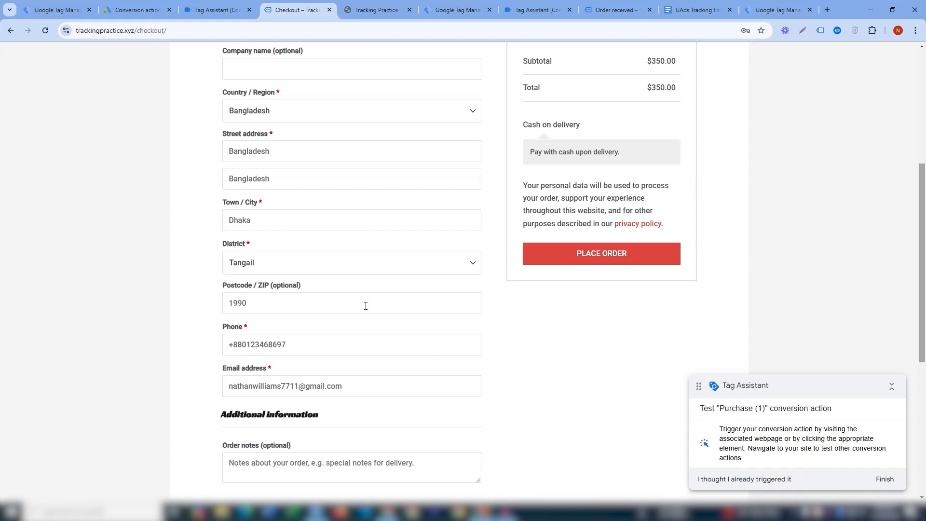
scroll(924, 295, "down", 6)
scroll(687, 380, "up", 8)
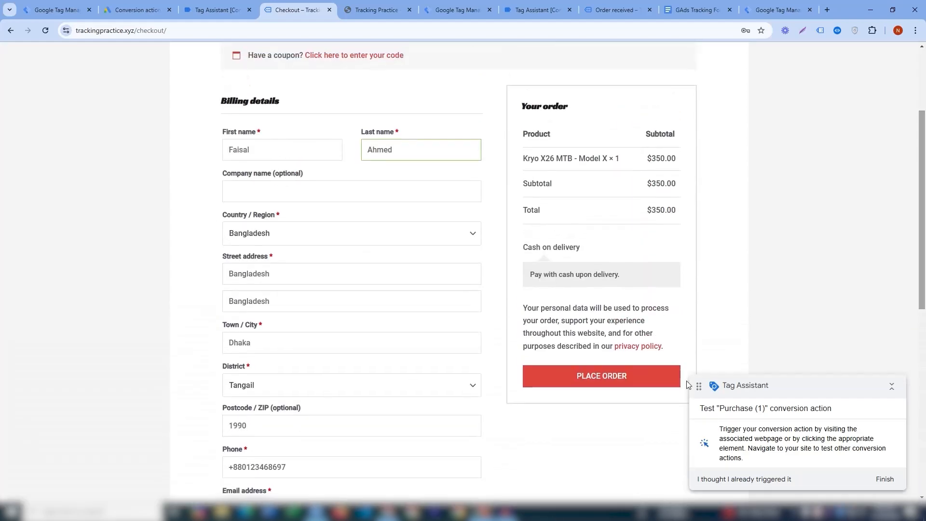
left_click(578, 385)
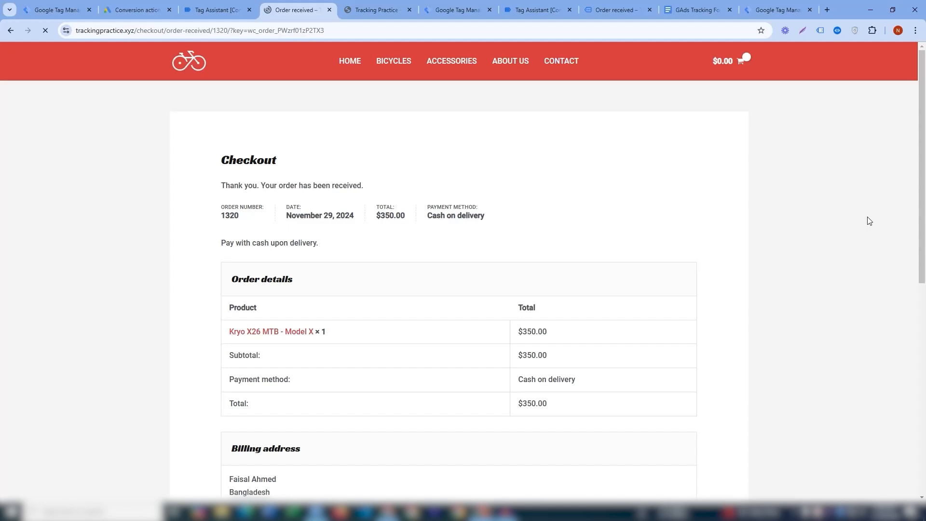
scroll(869, 221, "down", 5)
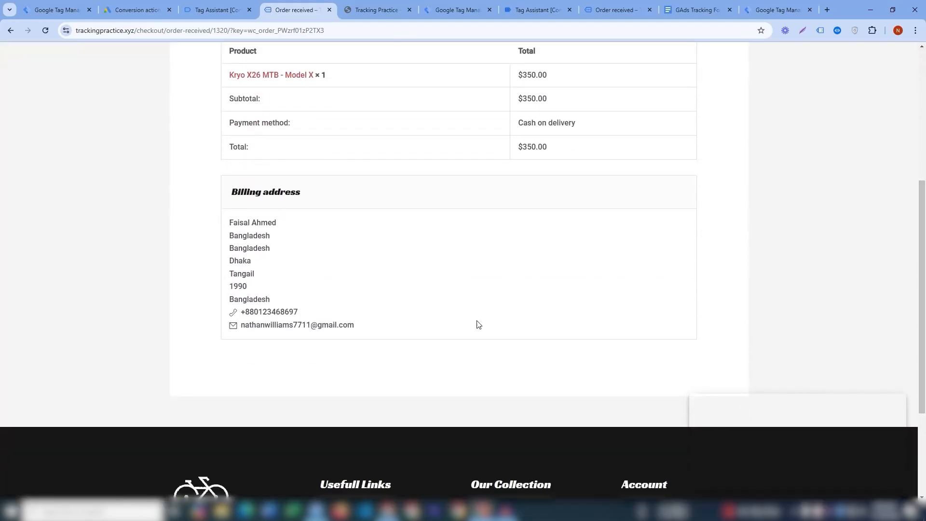
scroll(377, 226, "up", 3)
Step: Switch to Tag Assistant, continue into the debug session, and open the Purchase For Google Ads tag fired on the purchase event
left_click(207, 10)
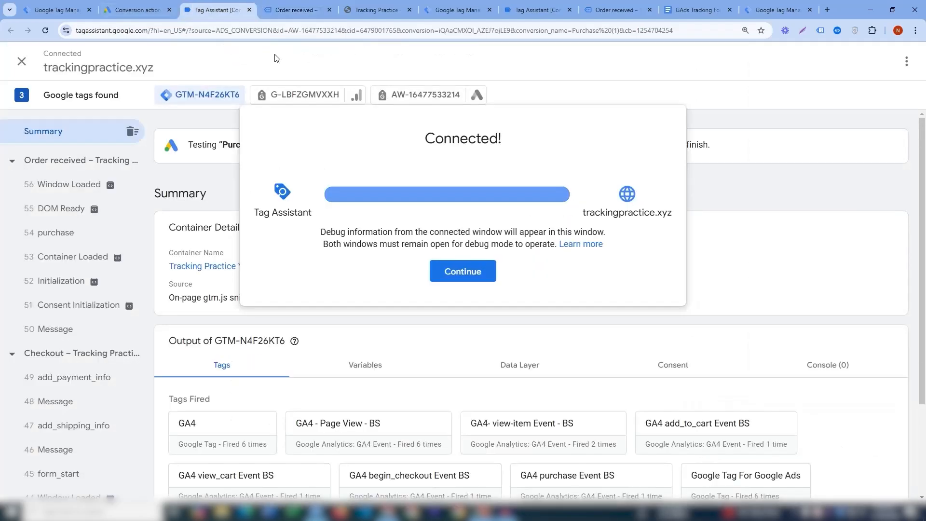
left_click(460, 271)
left_click_drag(924, 262, 924, 353)
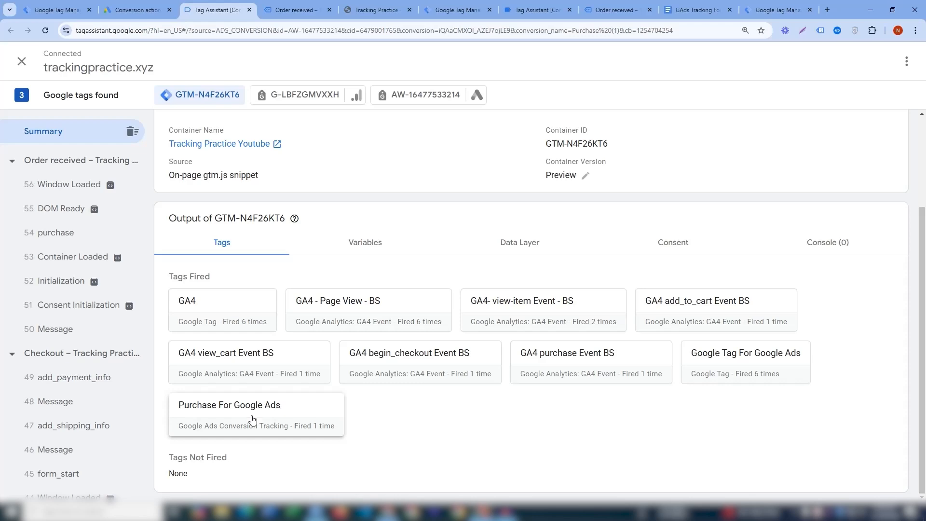
left_click(82, 235)
left_click(407, 388)
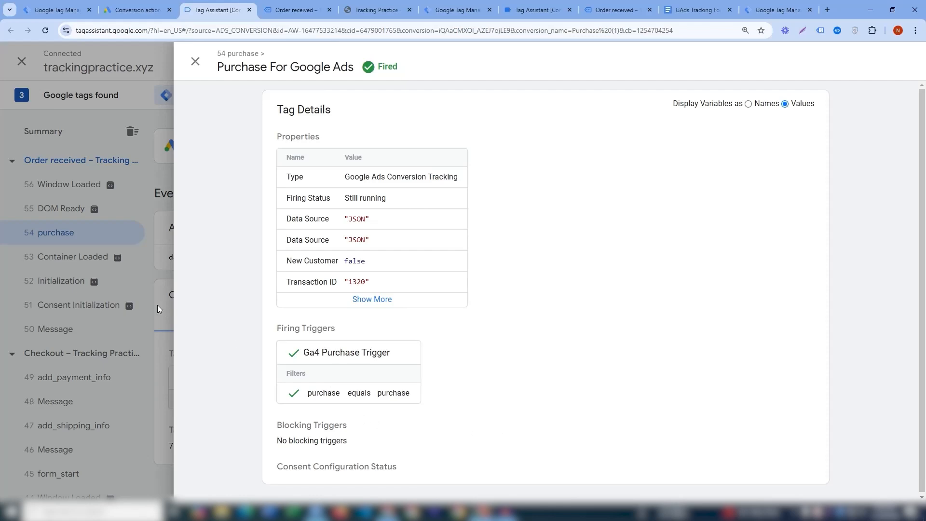
left_click(157, 305)
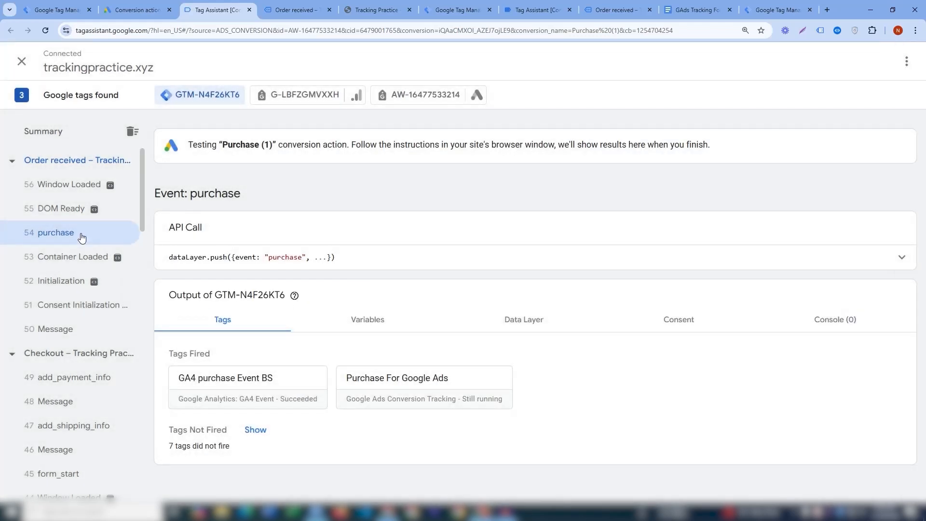
left_click(378, 386)
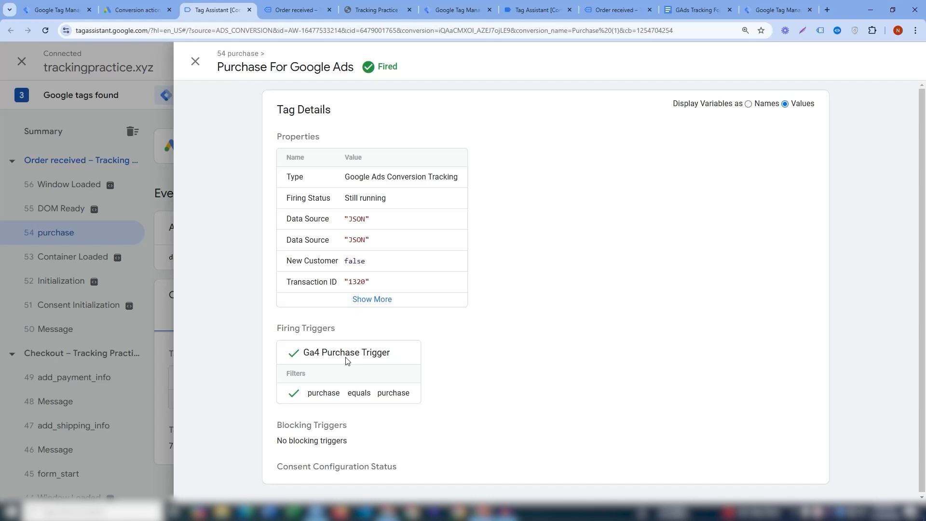
Step: Display the tag's variables as names, expand all its properties, examine the conversion settings and tag type, and close the details
left_click(749, 104)
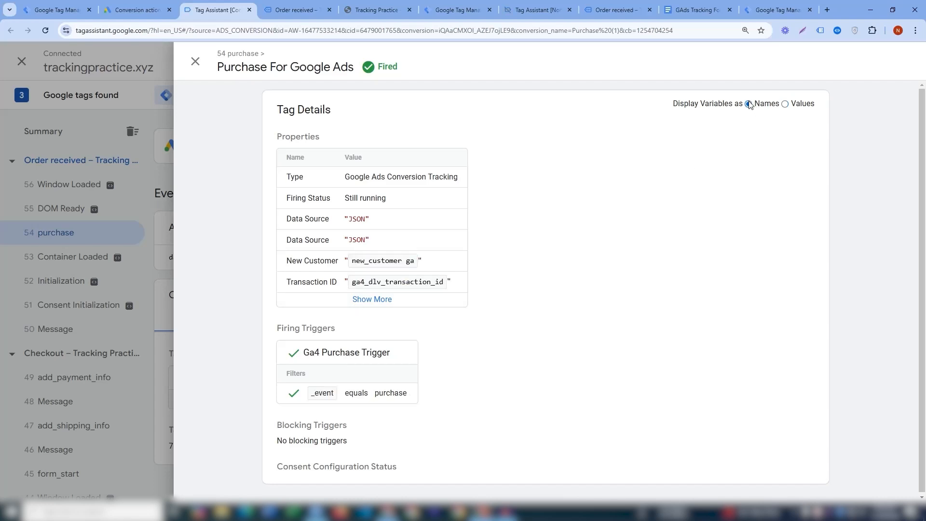
left_click(368, 299)
scroll(453, 323, "down", 5)
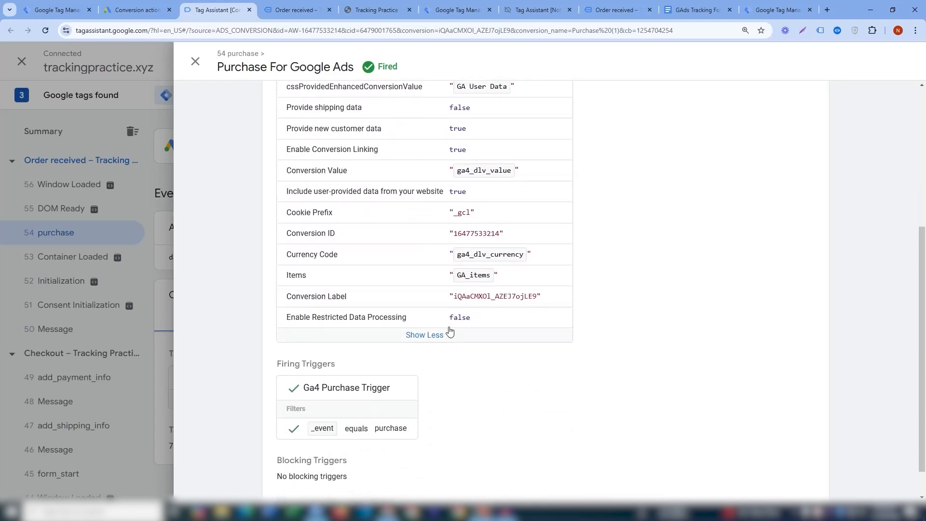
scroll(449, 331, "up", 5)
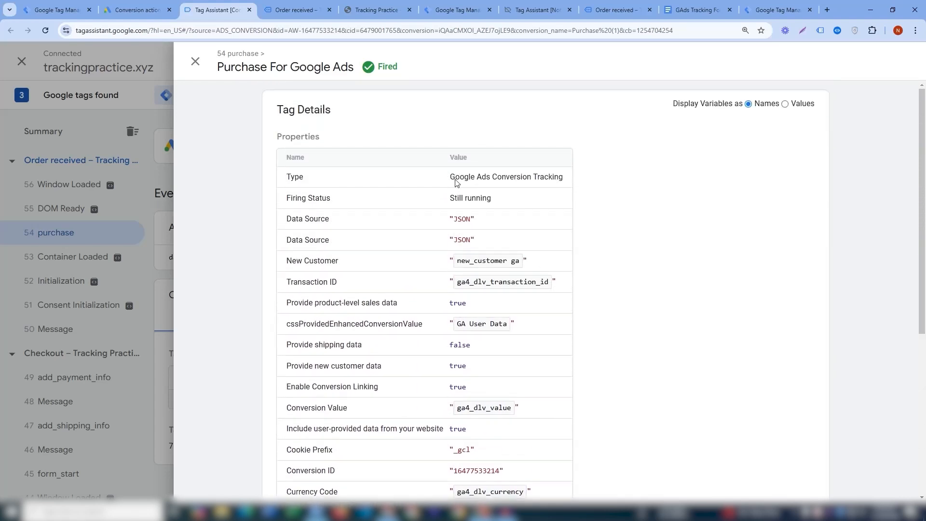
left_click_drag(455, 181, 562, 182)
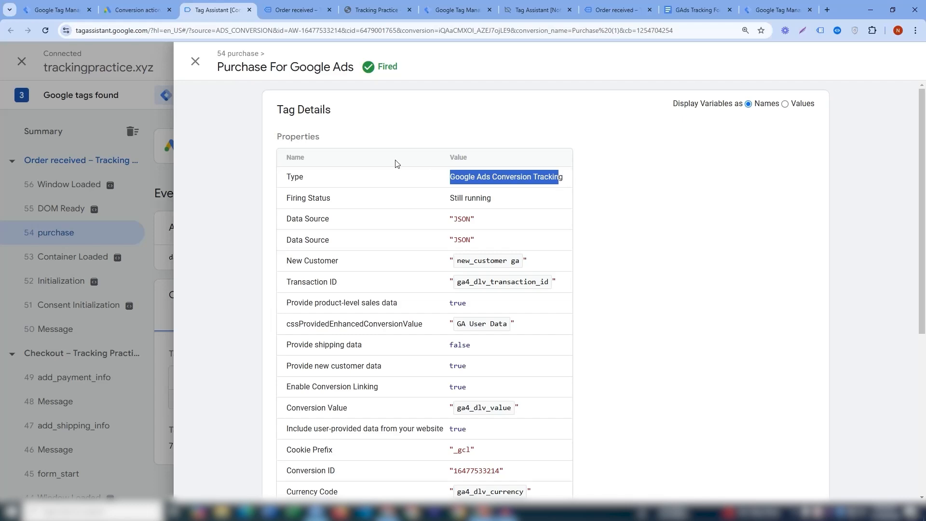
left_click(196, 62)
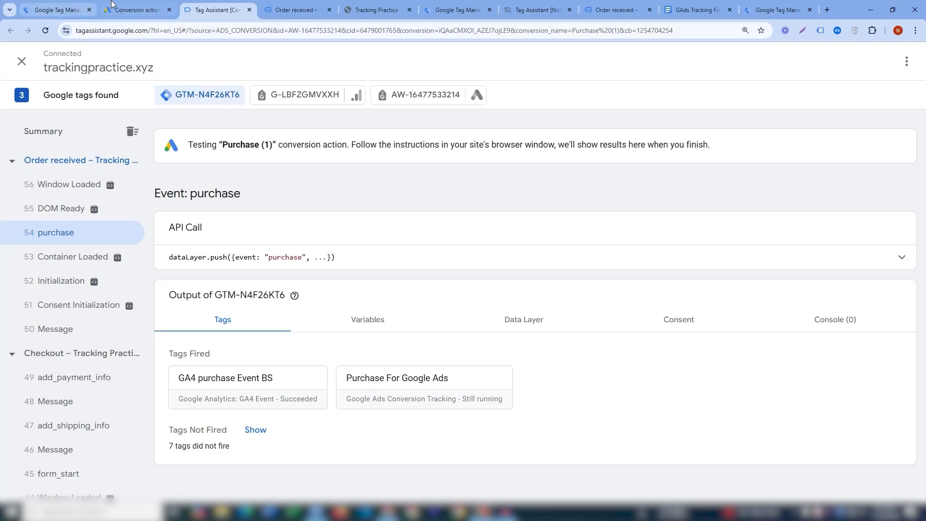
Step: Switch to Google Ads and check the status of the Purchase (1) conversion action in the conversions summary
left_click(124, 12)
left_click(229, 4)
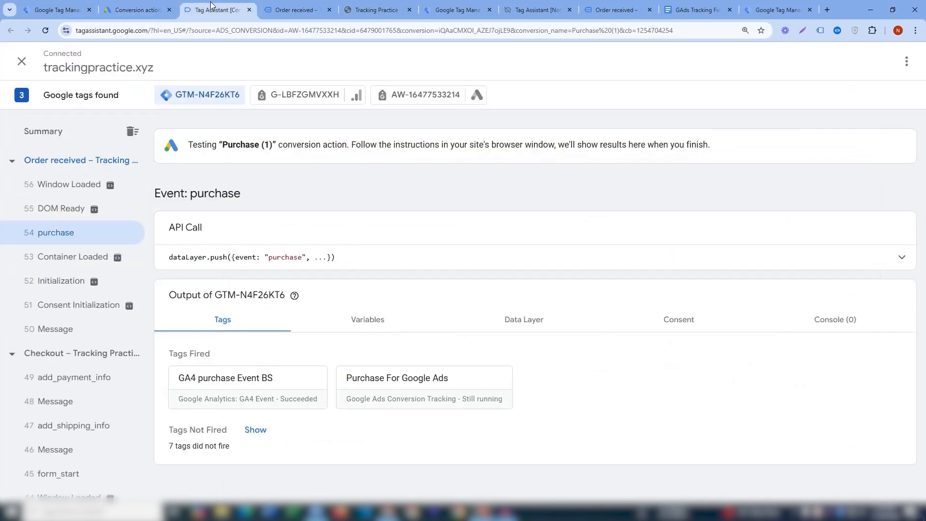
left_click(136, 5)
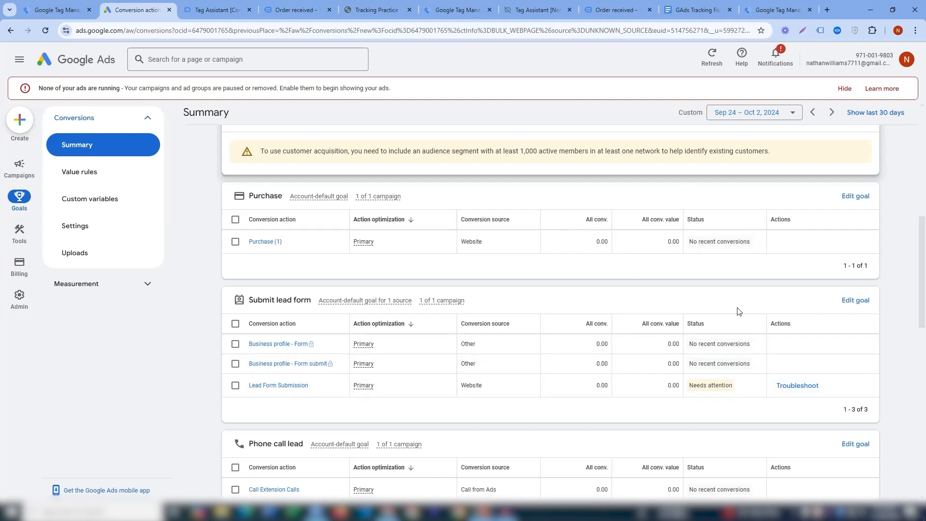
scroll(467, 261, "up", 1)
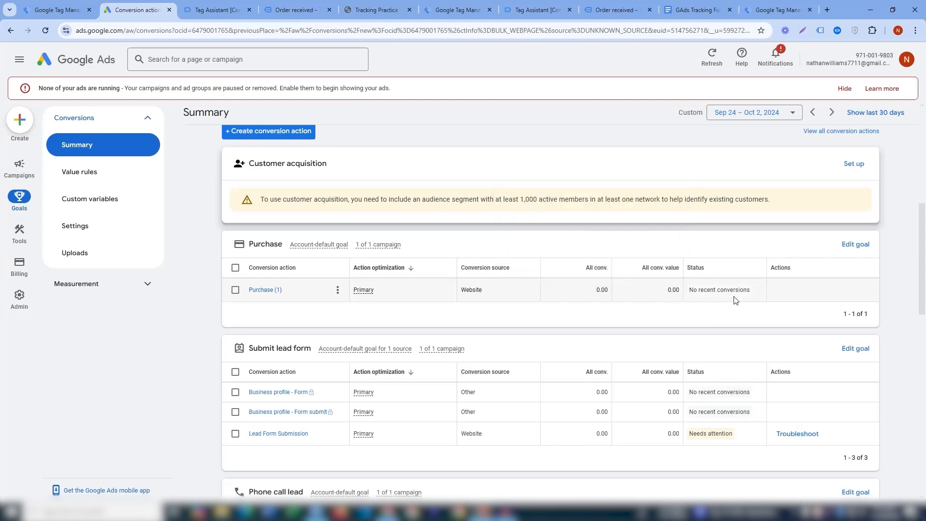
mouse_move(689, 297)
Step: Close both old Tag Assistant sessions and switch to the Google Tag Manager workspace overview
left_click(224, 5)
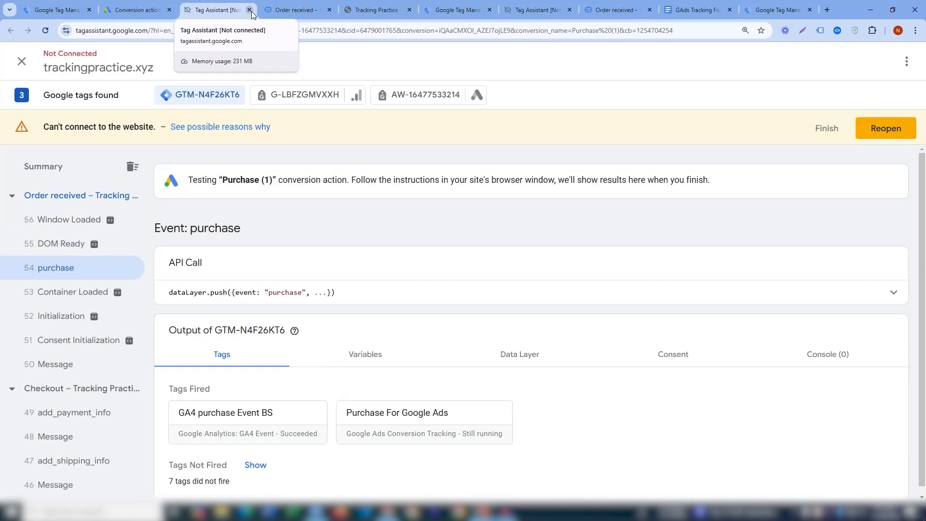
left_click(249, 10)
left_click(539, 4)
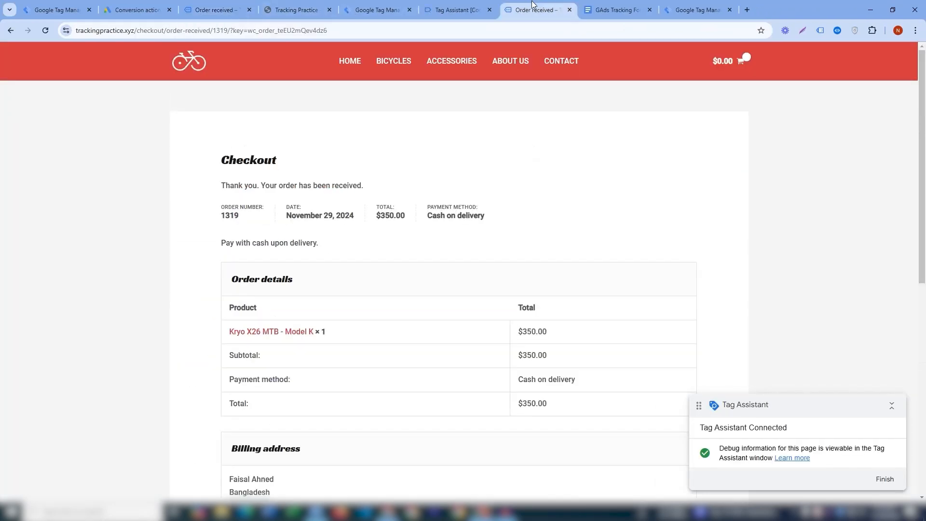
left_click(461, 9)
left_click(393, 9)
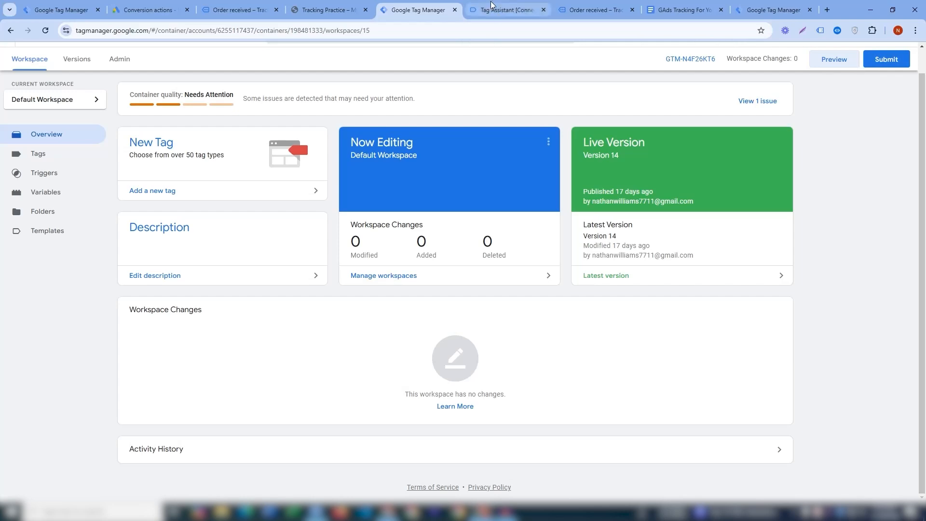
left_click(507, 10)
left_click(544, 9)
left_click(462, 17)
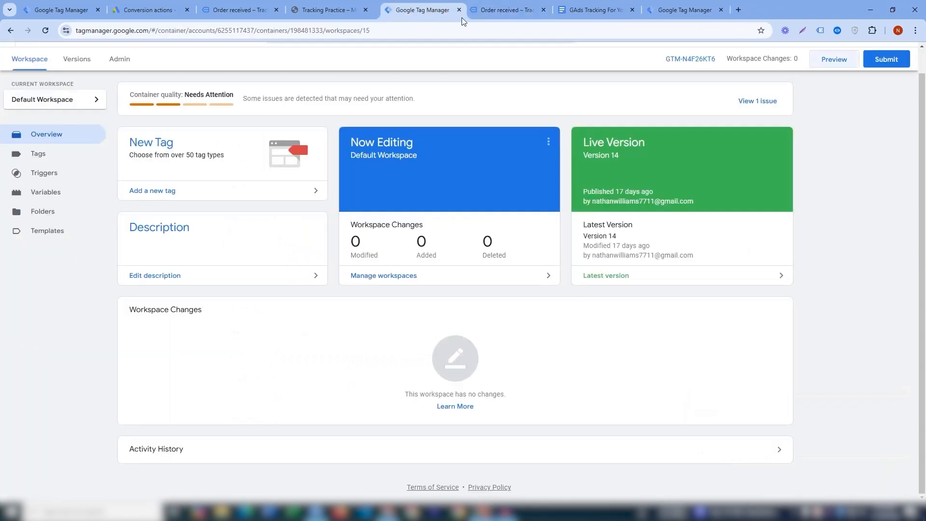
Step: Preview the GTM-N4F26KT6 container, connect Tag Assistant to the site, close the old order page, and return to the connected homepage
left_click(822, 61)
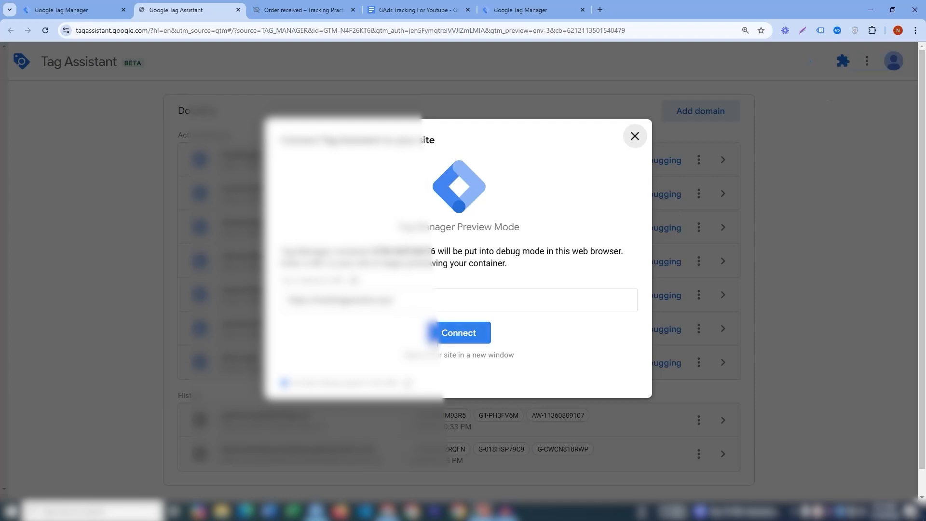
left_click(449, 335)
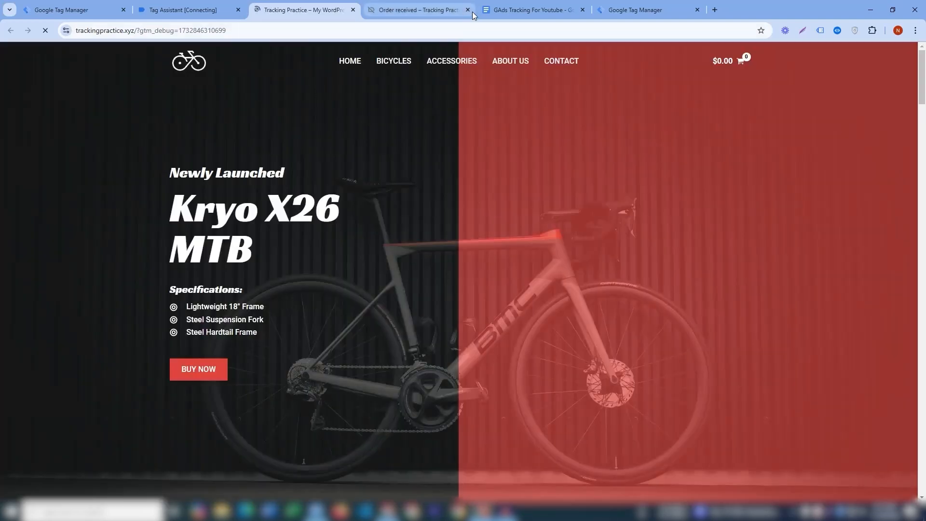
left_click(453, 13)
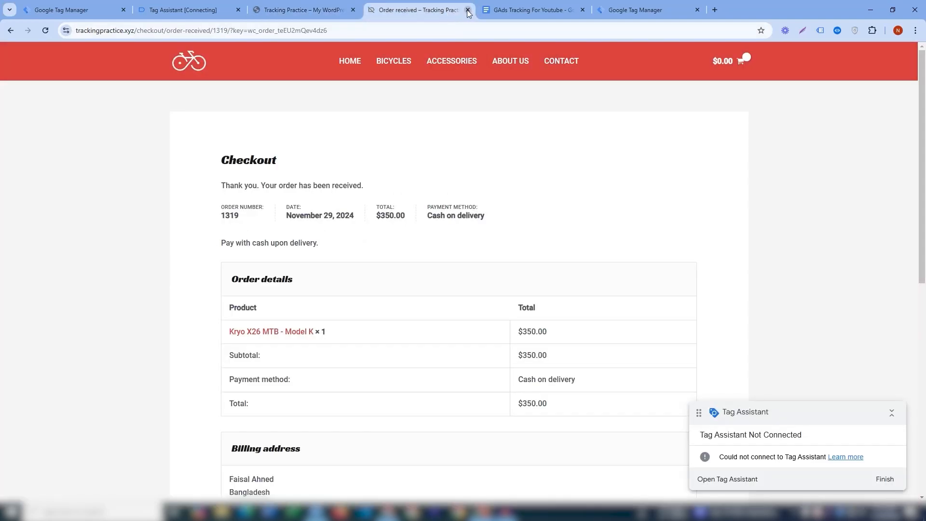
left_click(468, 11)
left_click(290, 10)
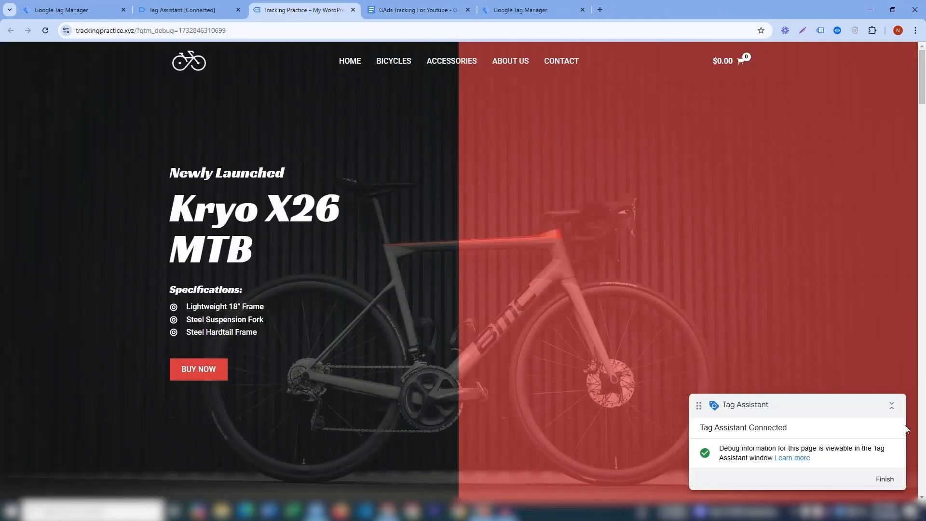
Step: Switch to the Tag Assistant session and show the tags not fired in the summary, including Purchase For Google Ads
left_click(193, 7)
left_click(461, 270)
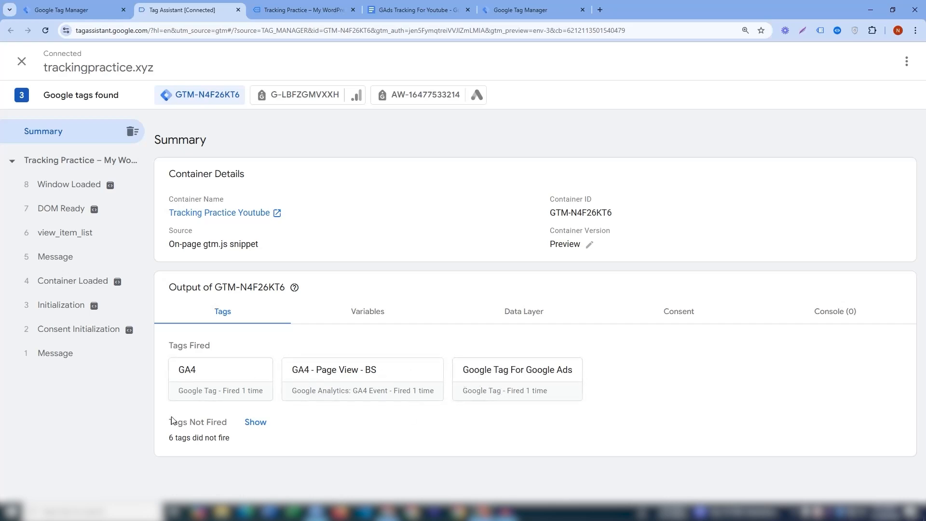
left_click(256, 422)
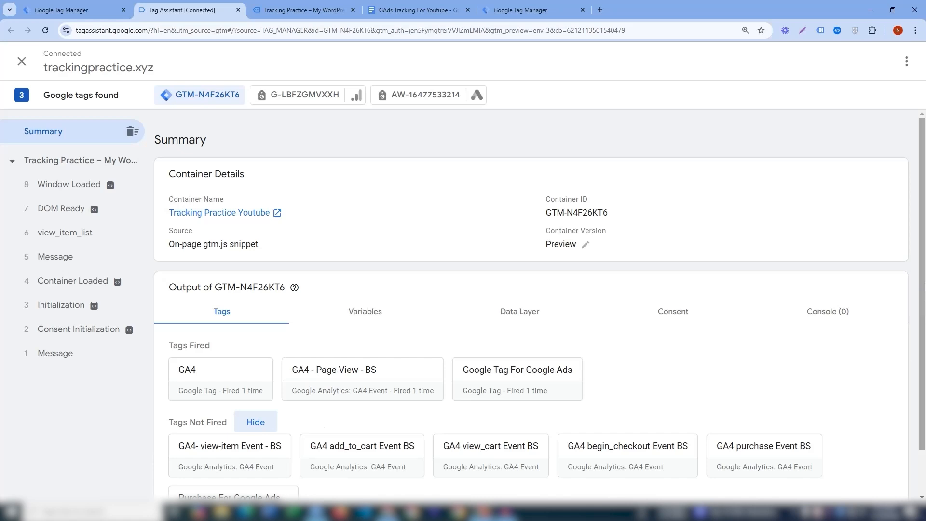
scroll(924, 311, "down", 1)
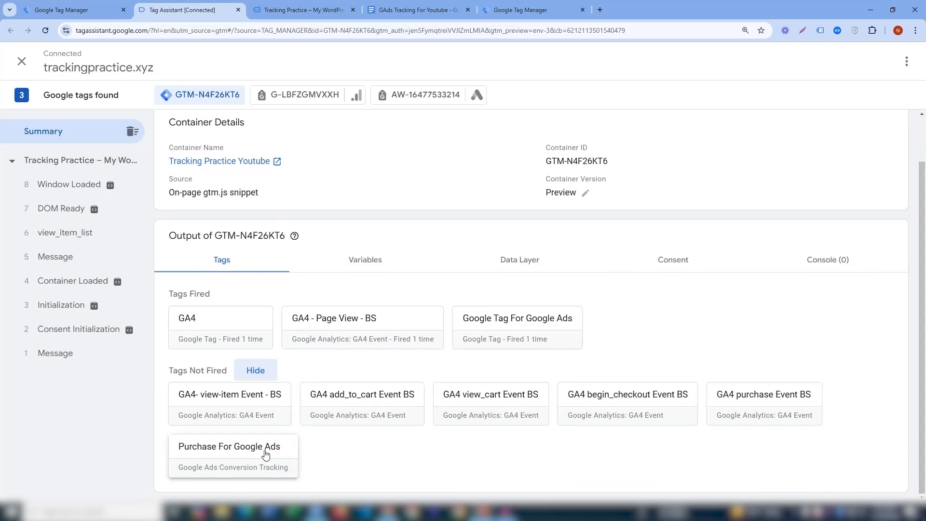
Step: Return to the shop homepage, add one Kryo X26 MTB – Model Z bicycle to the cart, and view the cart
left_click(286, 4)
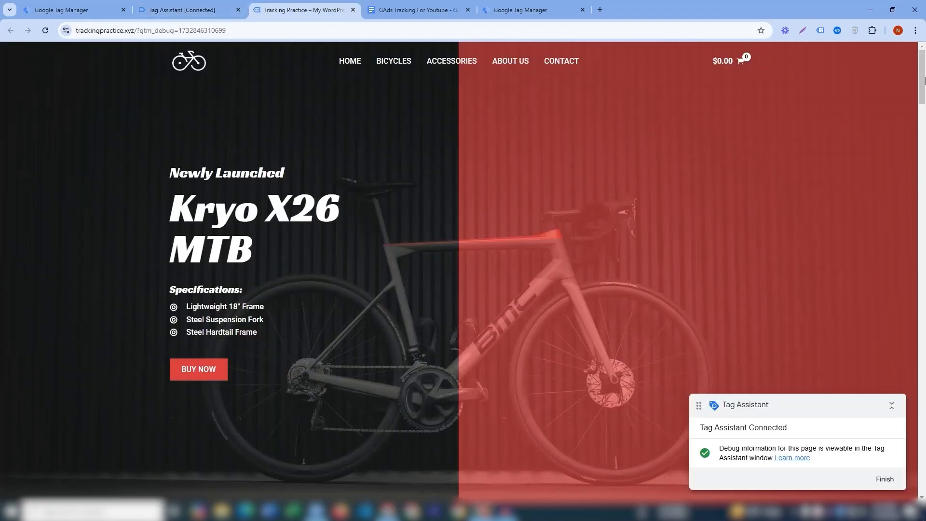
left_click_drag(925, 81, 925, 143)
left_click(679, 189)
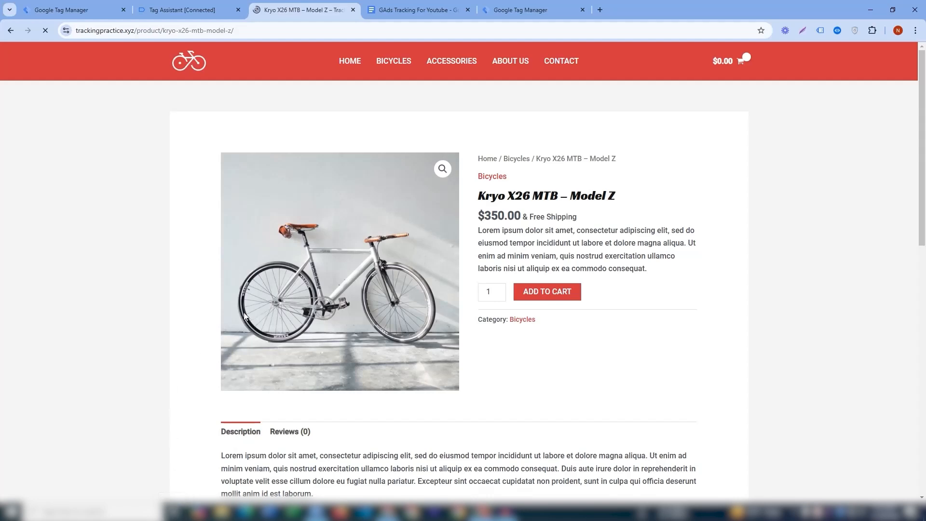
left_click(537, 293)
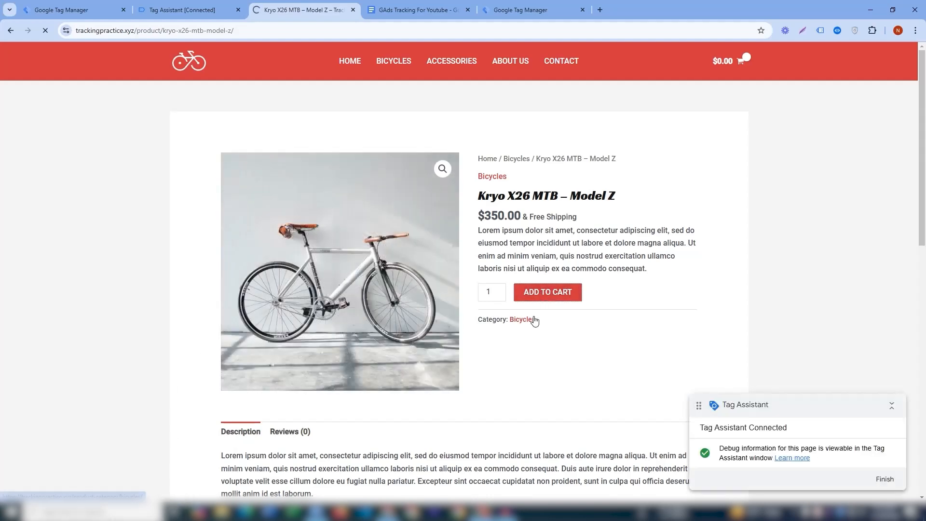
left_click(648, 172)
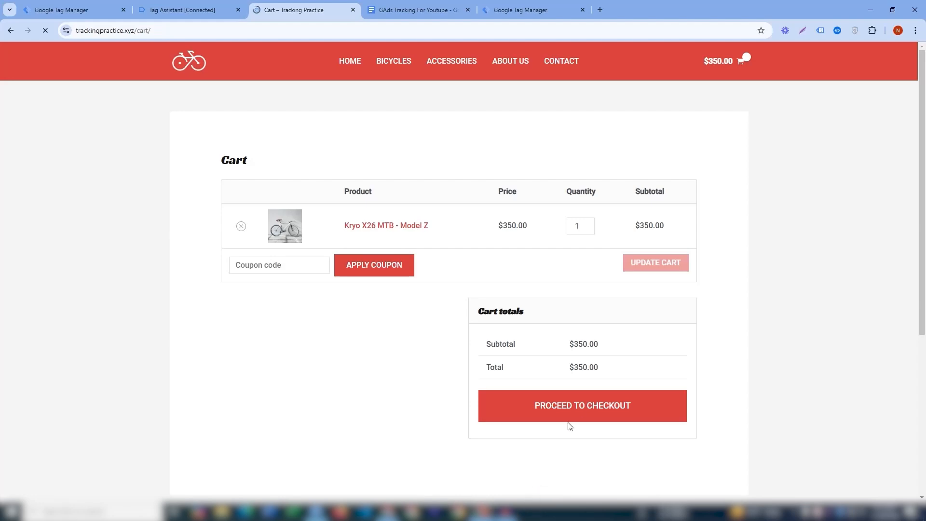
Step: Proceed to checkout and place the cash-on-delivery order with the prefilled billing details
left_click(570, 413)
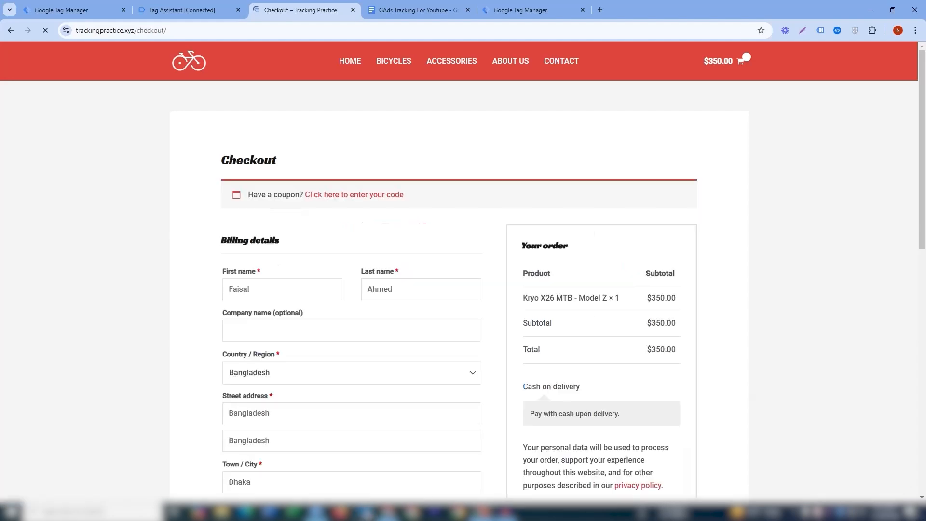
left_click_drag(925, 189, 924, 301)
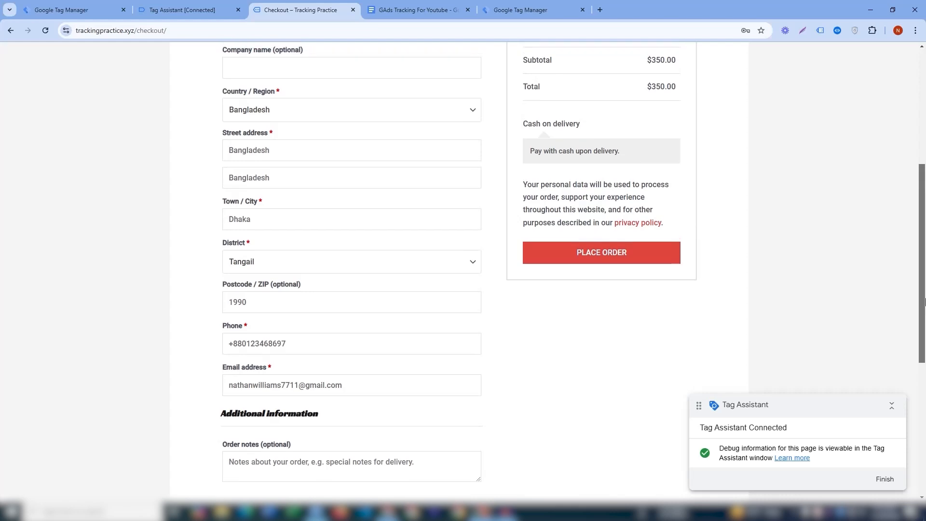
left_click(579, 253)
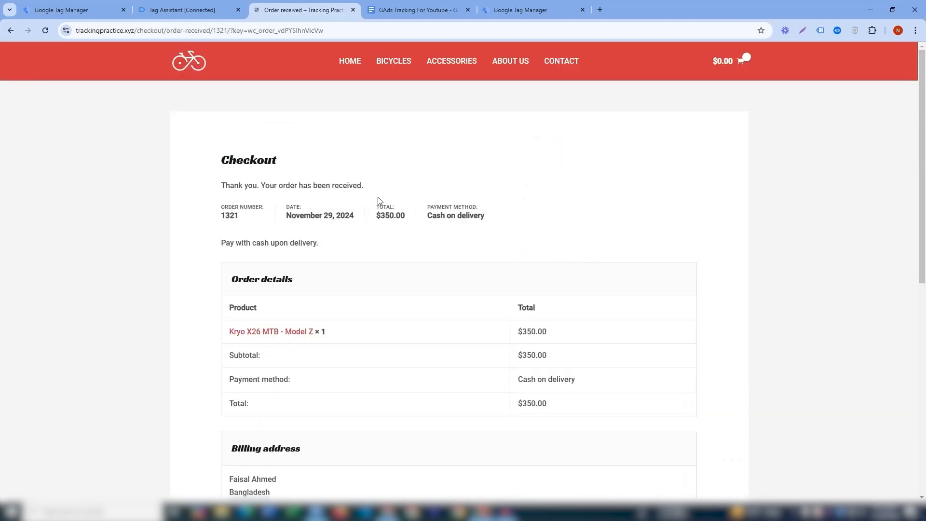
Step: Switch to Tag Assistant, select the purchase event of the order received page, and open the Purchase For Google Ads tag details
left_click(201, 7)
scroll(923, 189, "down", 3)
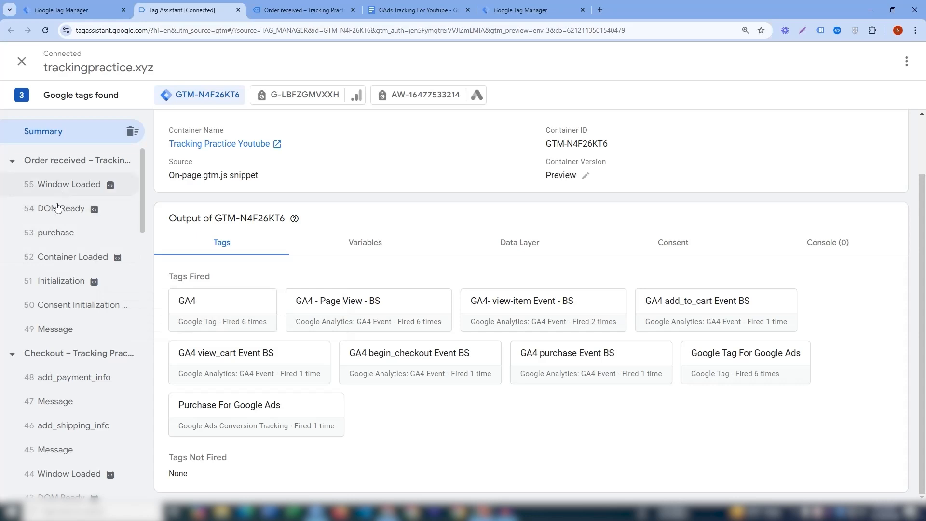
left_click(54, 233)
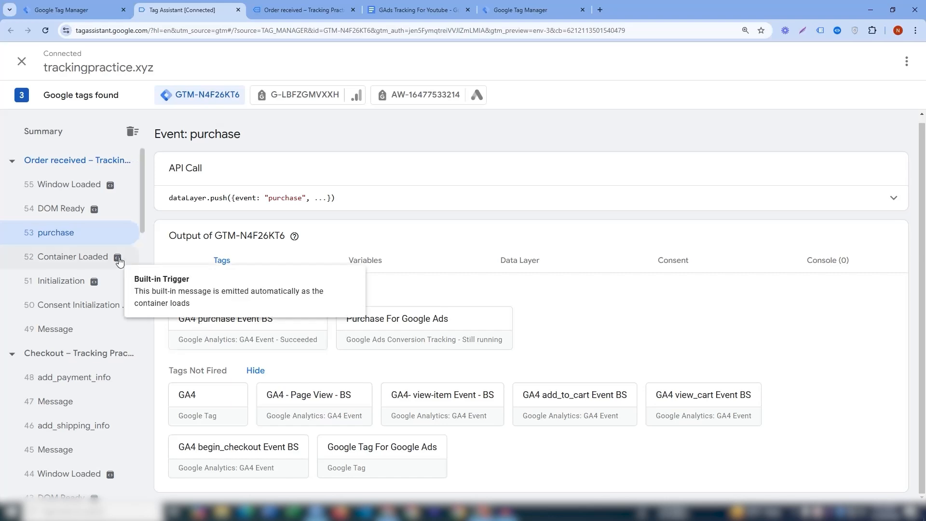
left_click(386, 322)
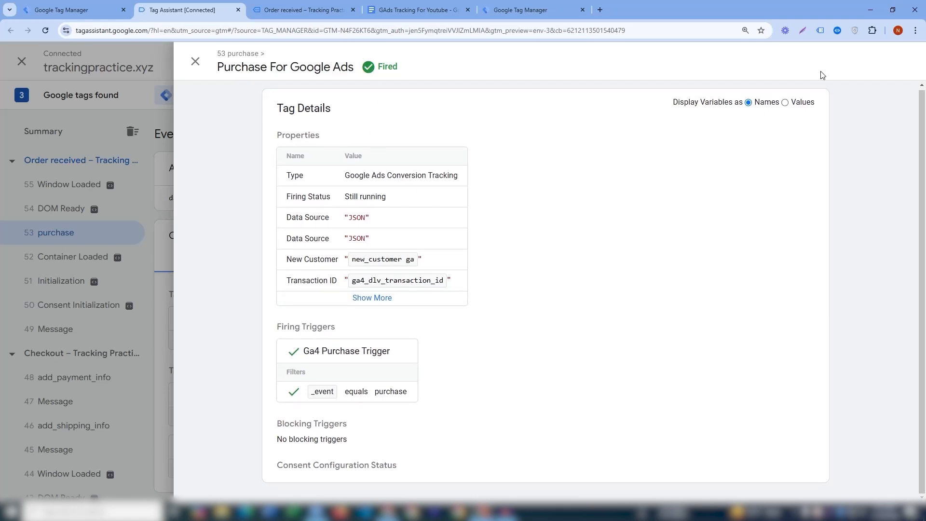
Step: Display the tag's variables as values and expand all its properties down to the conversion settings
left_click(803, 105)
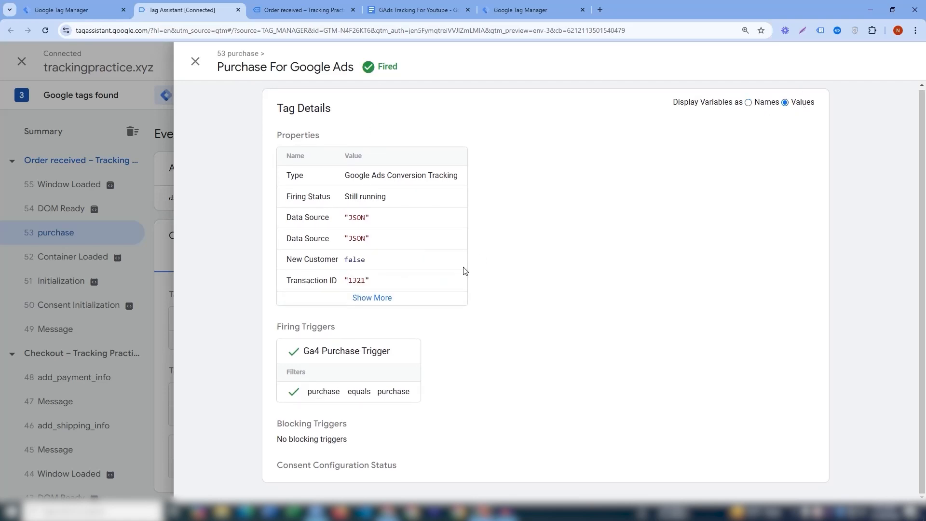
left_click(370, 307)
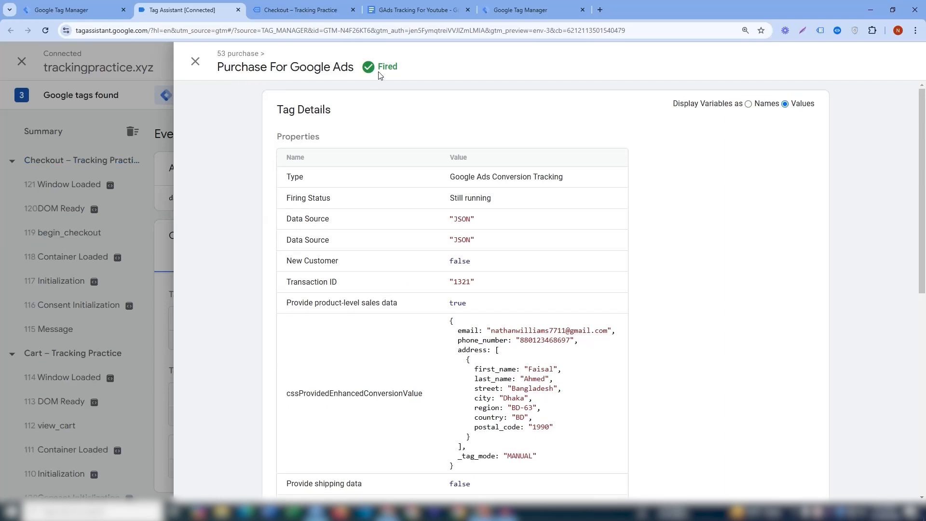
left_click_drag(923, 193, 925, 264)
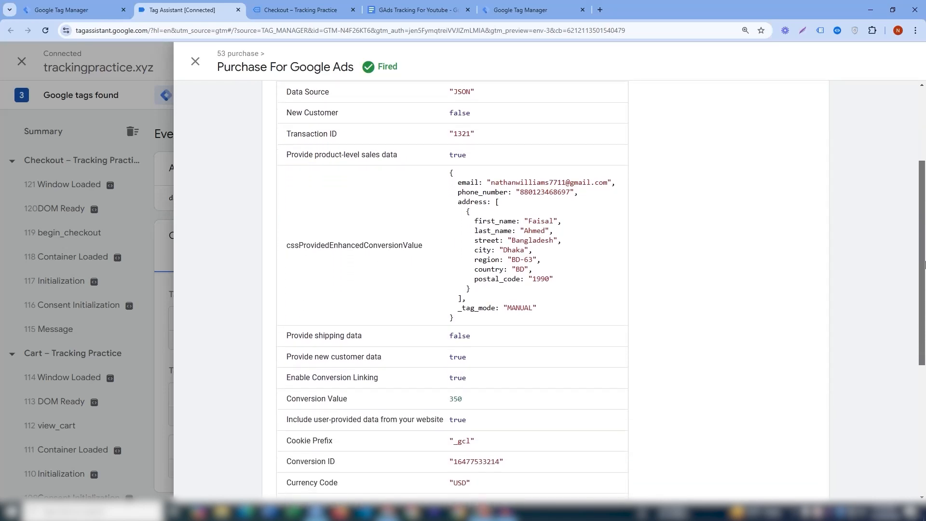
Step: Examine the email and phone number values in the tag's cssProvidedEnhancedConversionValue property
left_click_drag(449, 184, 595, 184)
left_click_drag(433, 199, 573, 192)
left_click(488, 184)
left_click_drag(488, 182, 493, 183)
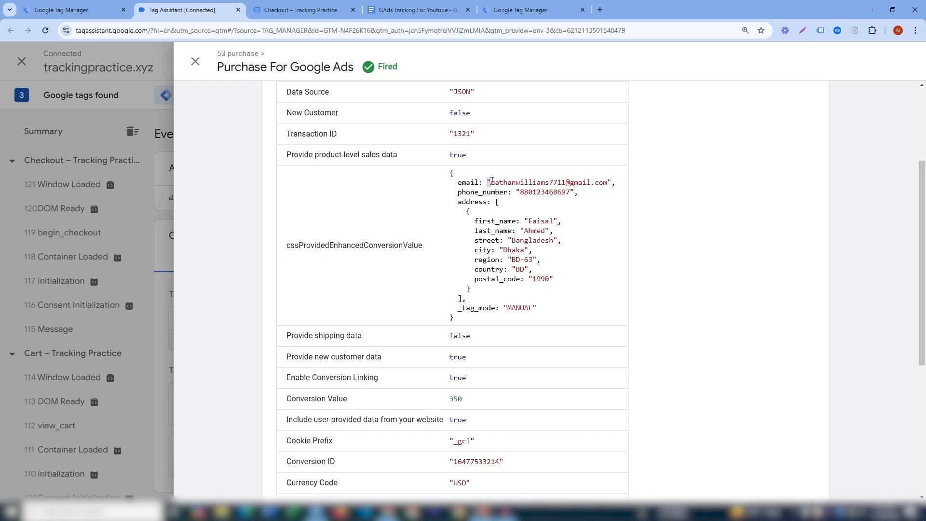
left_click_drag(619, 183, 617, 183)
left_click_drag(517, 192, 563, 190)
Step: Examine the customer's last name, street, city, region and postal code in the enhanced conversion address data
left_click_drag(467, 220, 551, 232)
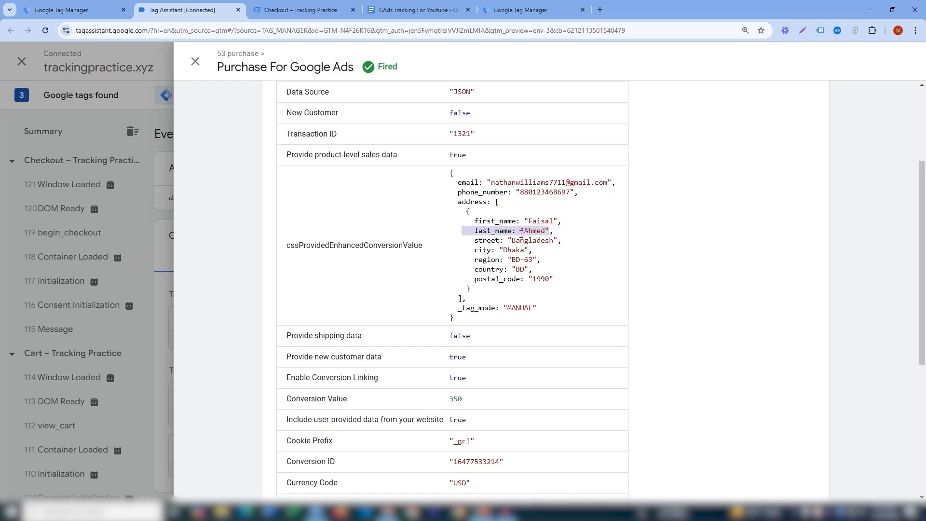
left_click_drag(471, 240, 553, 240)
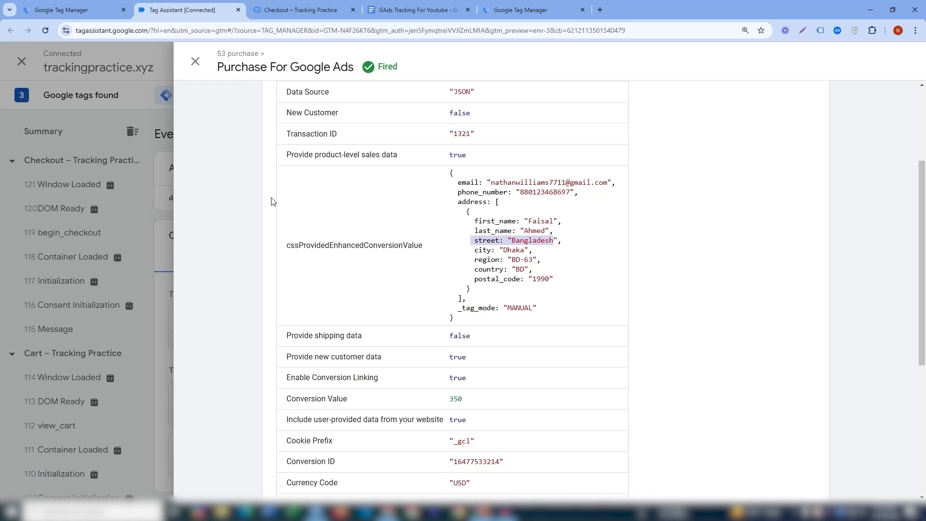
left_click_drag(477, 250, 531, 249)
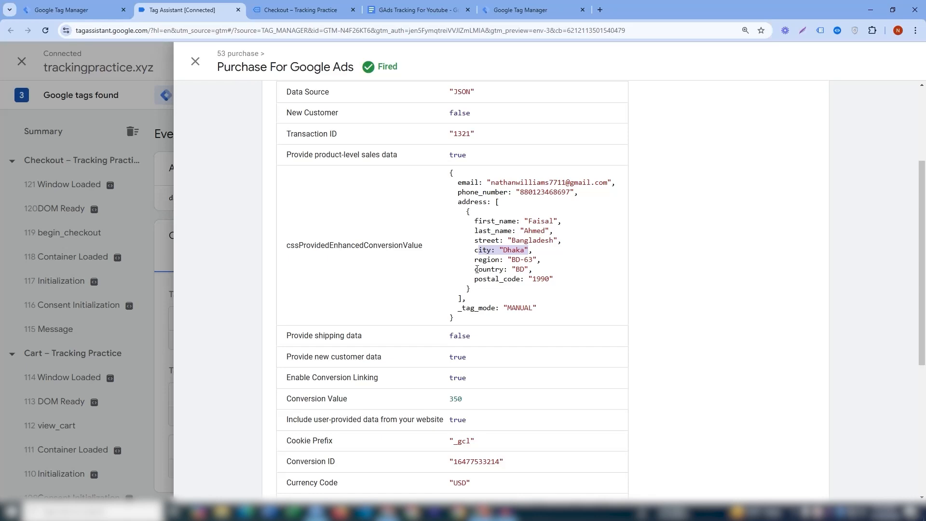
left_click_drag(465, 263, 541, 260)
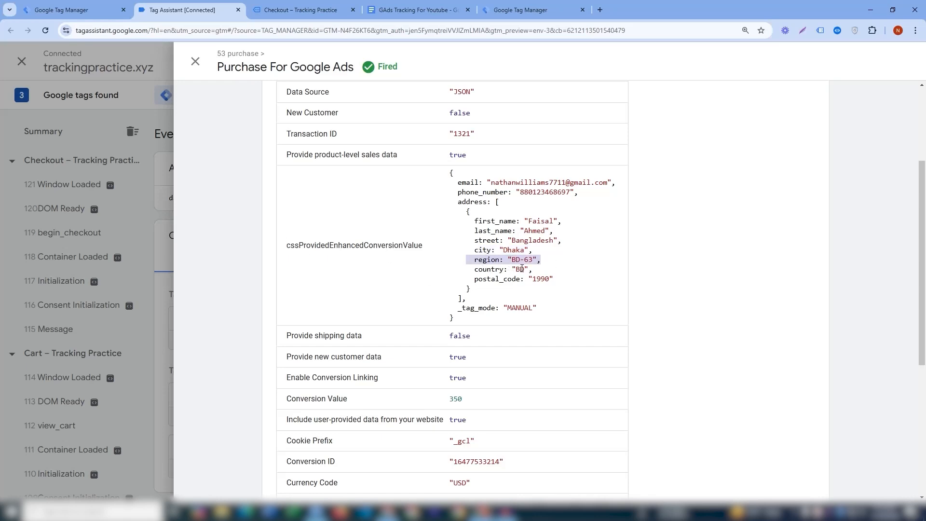
left_click_drag(529, 279, 559, 280)
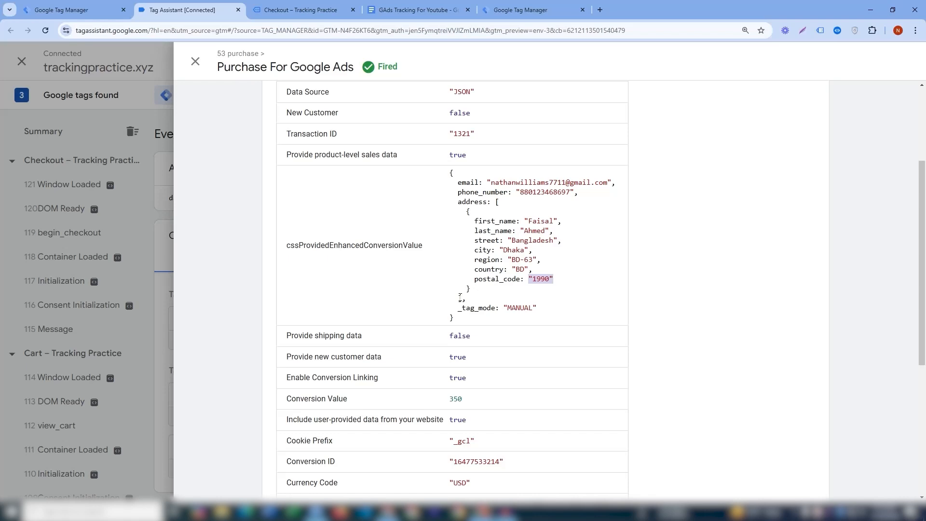
Step: Highlight the complete cssProvidedEnhancedConversionValue object to review all the user data sent with the purchase tag
left_click_drag(536, 308, 448, 178)
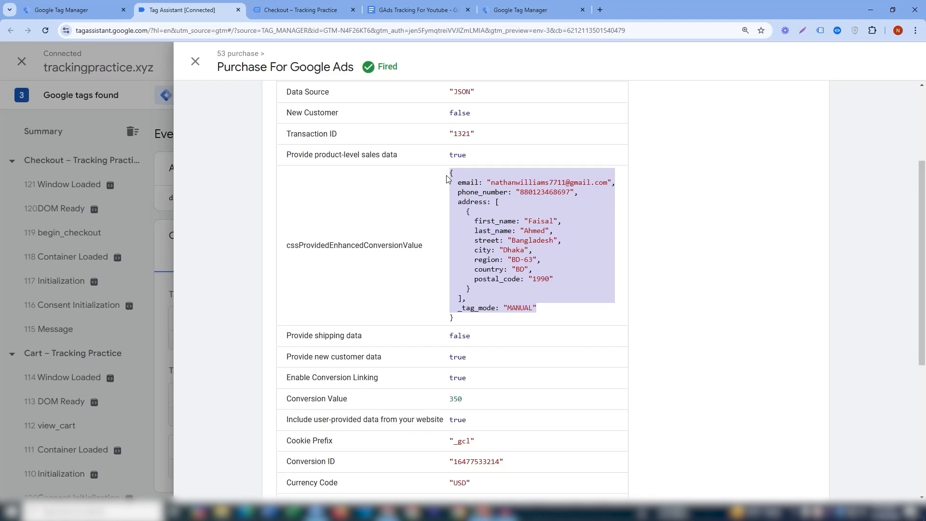
left_click(827, 514)
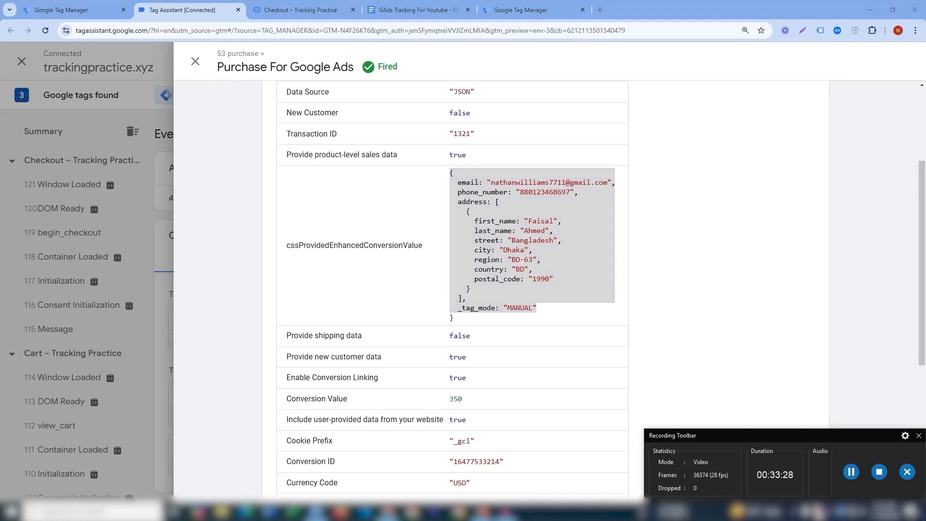
left_click(560, 297)
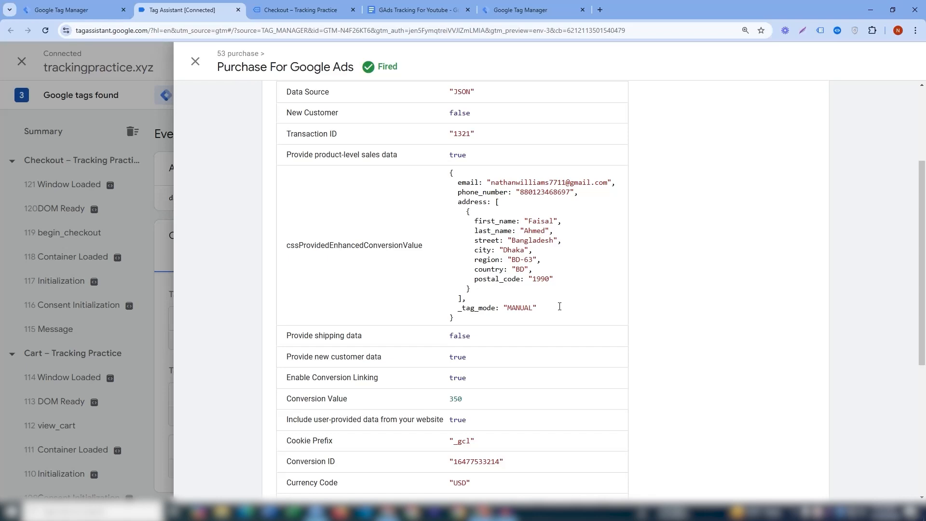
left_click_drag(465, 317, 436, 165)
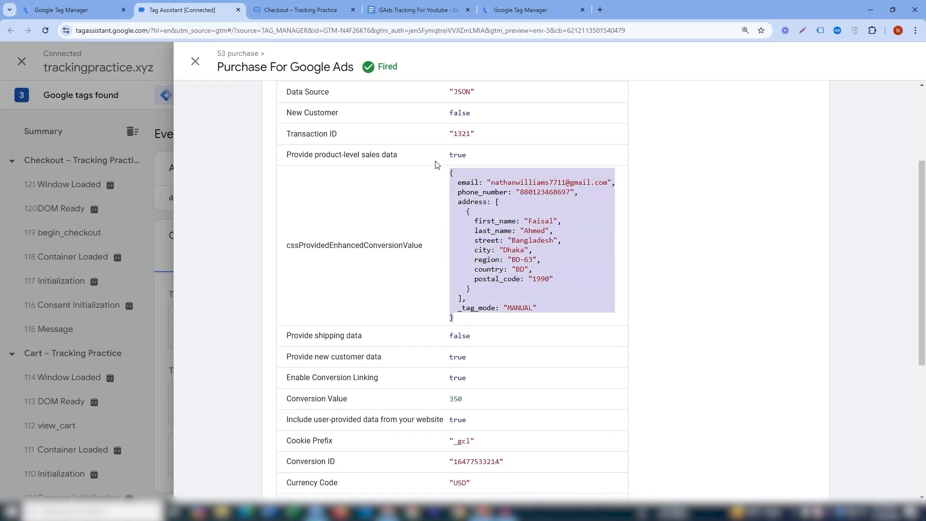